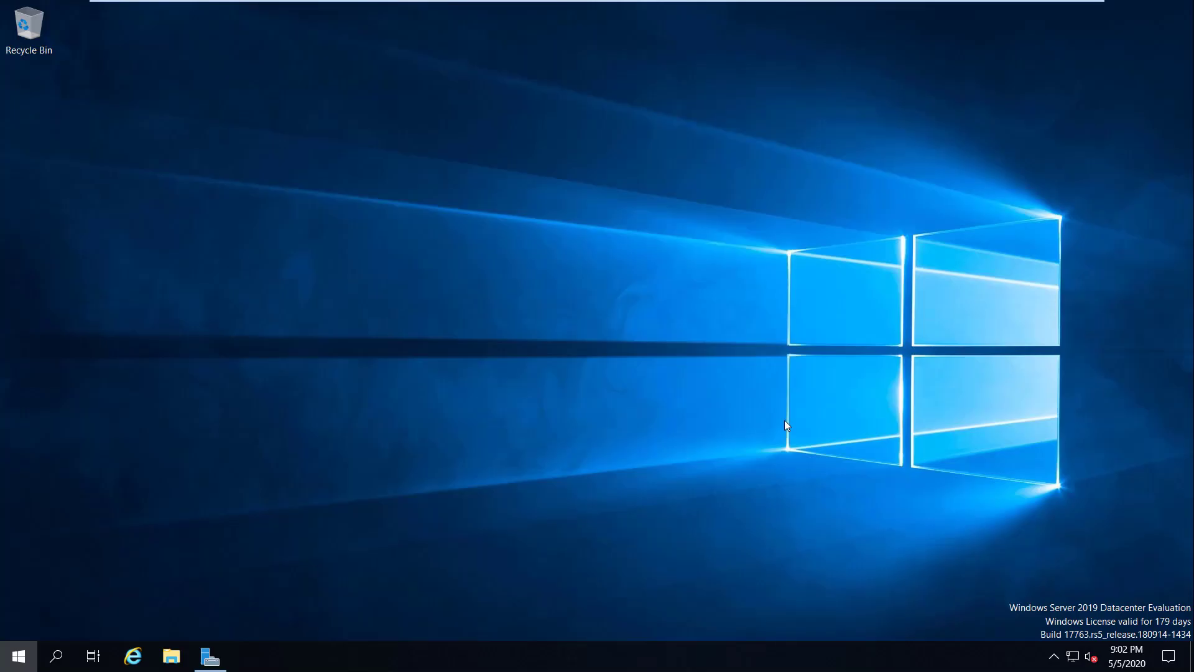
Step: Launch an administrator Command Prompt by searching cmd from the Start menu
{"action": "key", "text": "super"}
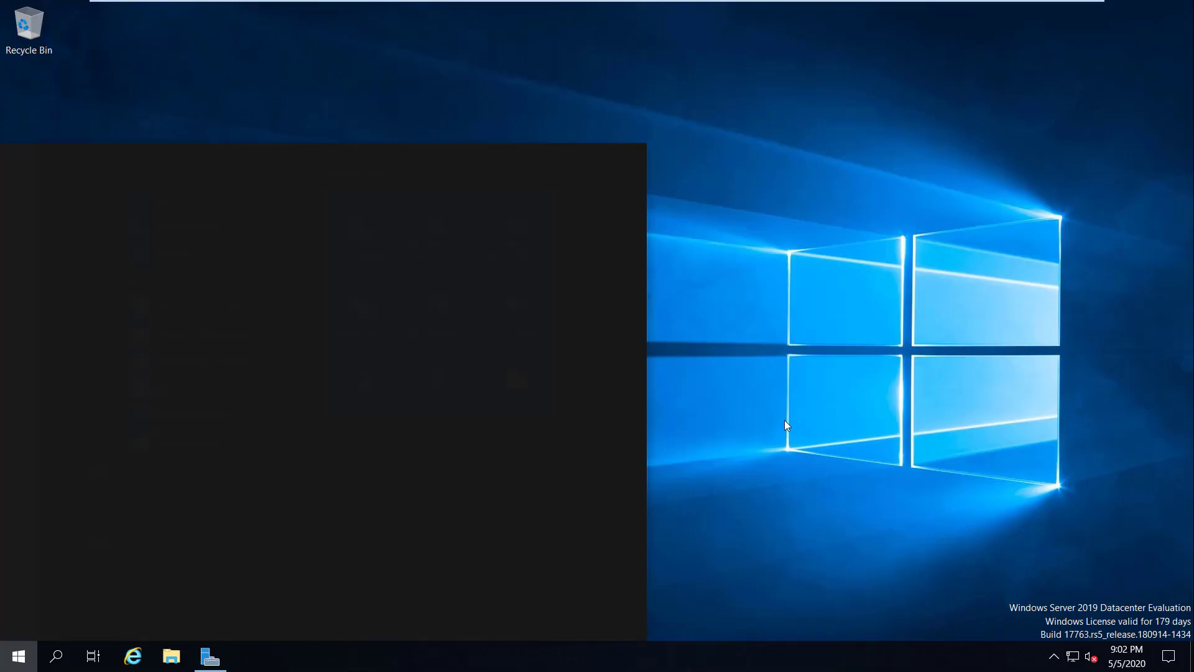
{"action": "type", "text": "cmd"}
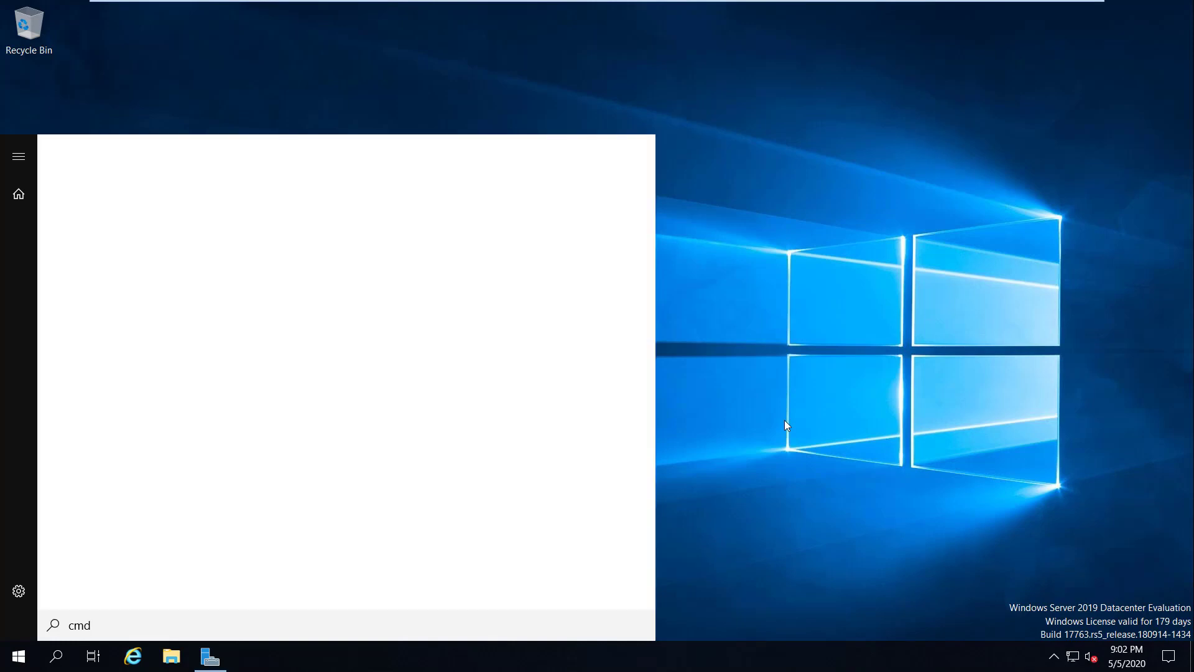
{"action": "key", "text": "Return"}
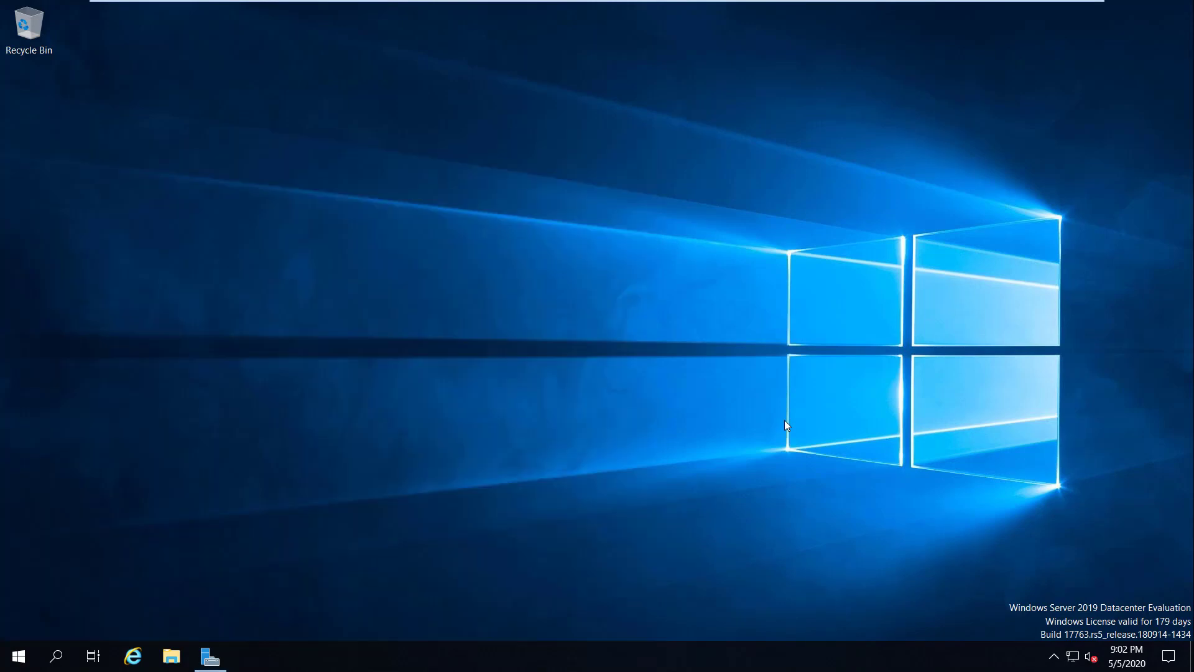
Step: Run ipconfig /all, narrow the console window, and enter ncpa.cpl in the Run box
{"action": "type", "text": "ipconfig /all"}
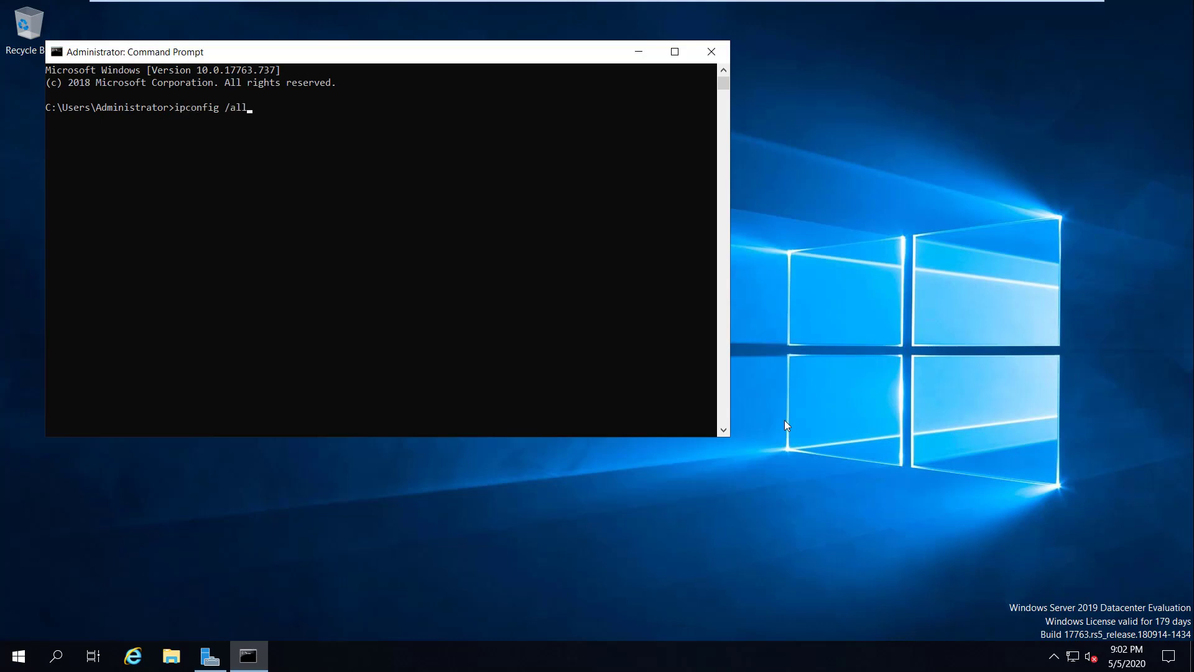
{"action": "key", "text": "Return"}
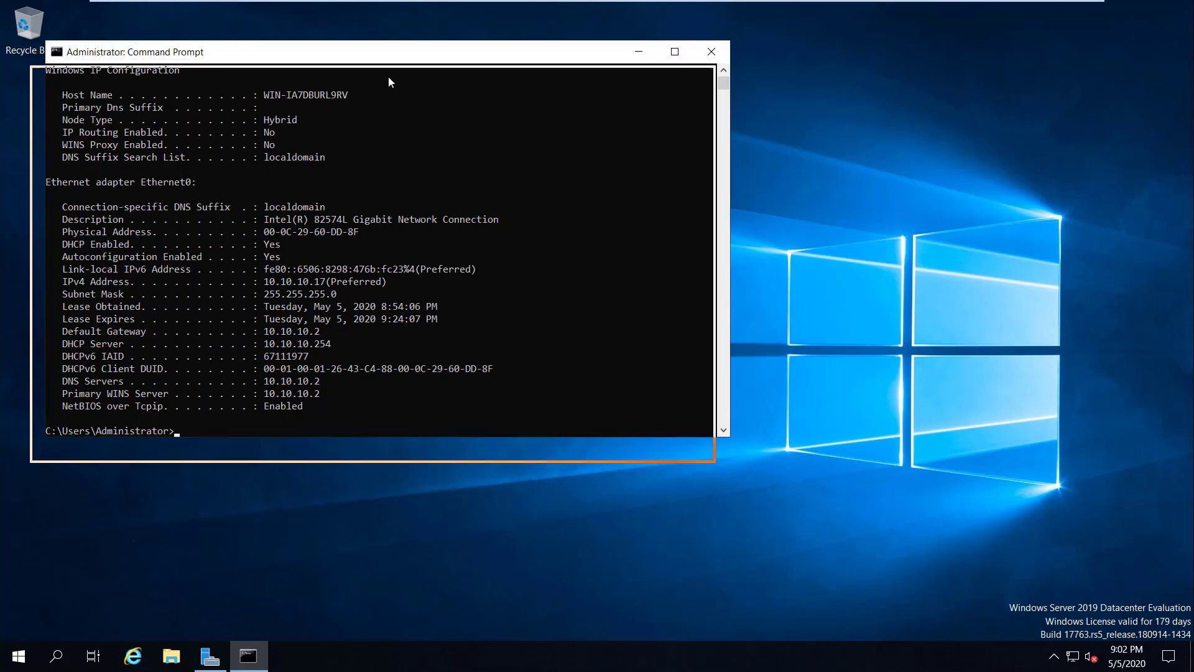
{"action": "left_click", "coordinate": [811, 279]}
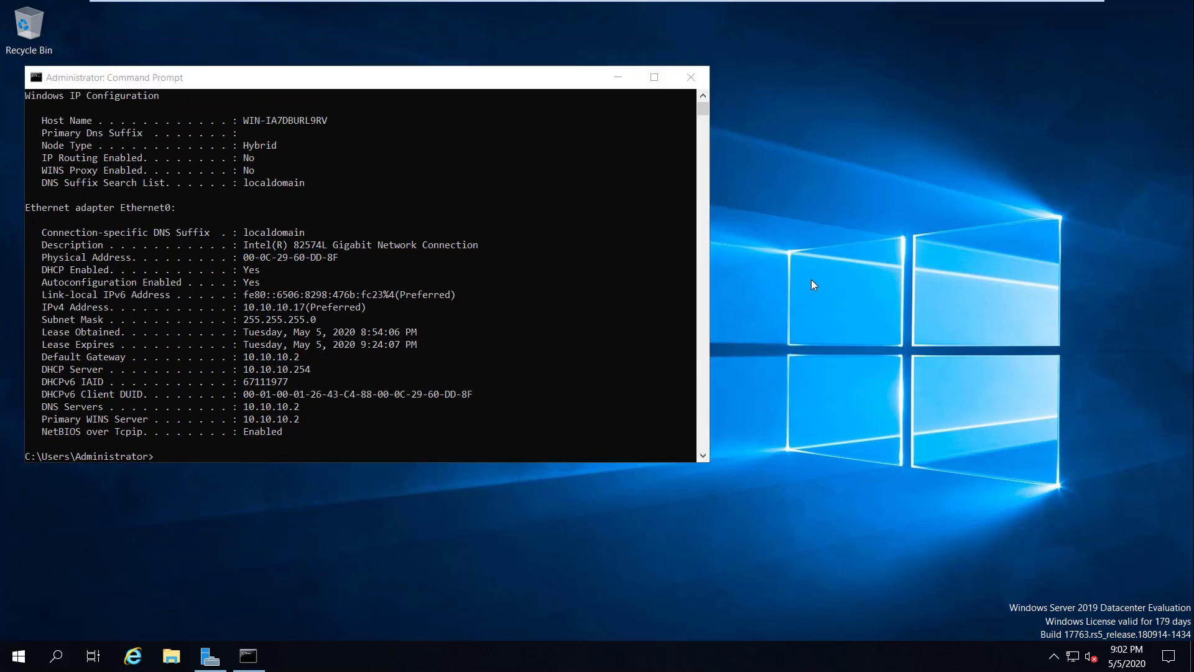
{"action": "left_click_drag", "start_coordinate": [709, 294], "coordinate": [562, 295]}
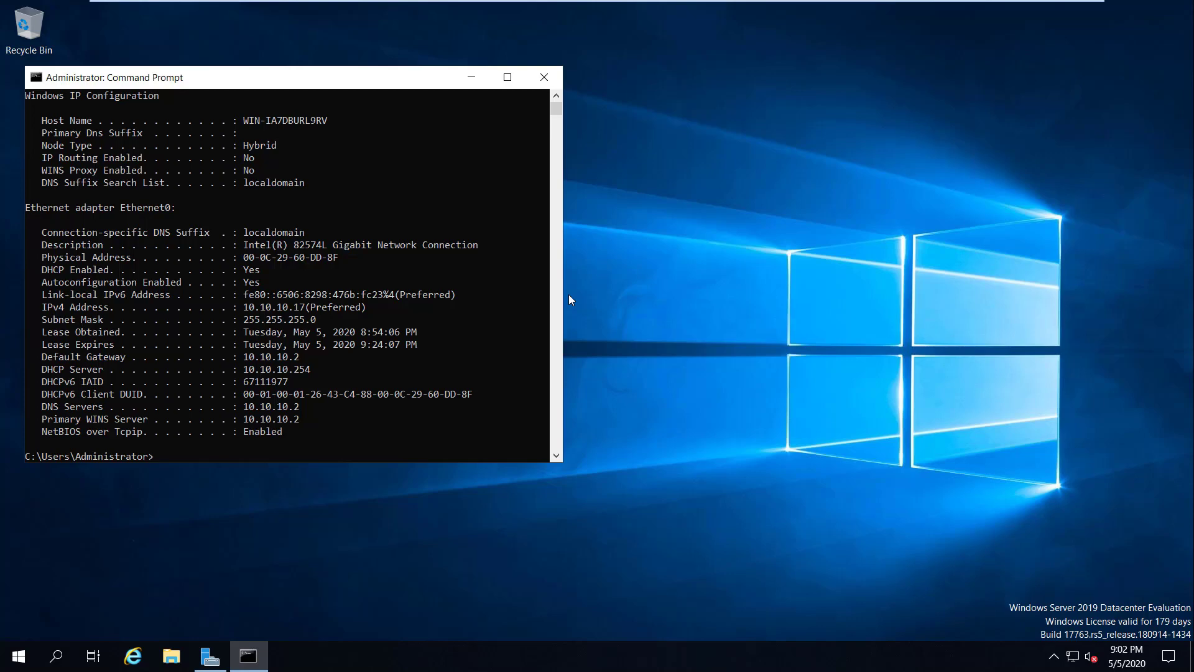
{"action": "key", "text": "super+r"}
{"action": "type", "text": "ncpa.cpl"}
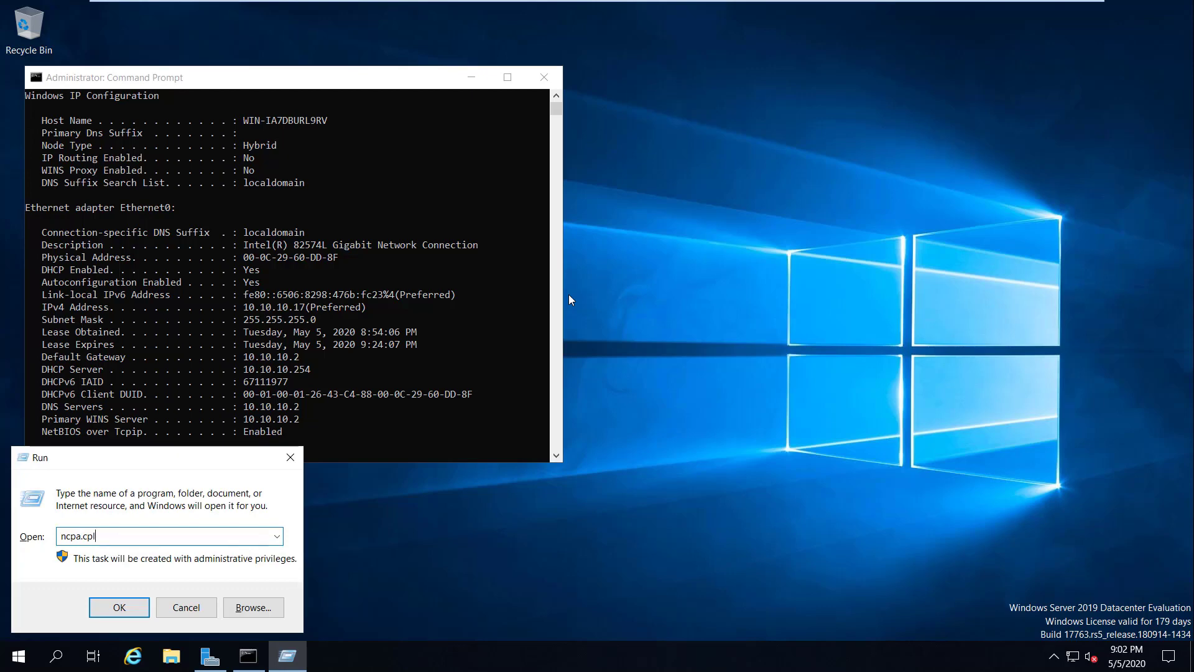
Step: Open Network Connections, reposition its window, and open Ethernet0's IPv4 properties
{"action": "key", "text": "Return"}
{"action": "left_click_drag", "start_coordinate": [167, 262], "coordinate": [478, 260]}
{"action": "left_click_drag", "start_coordinate": [637, 102], "coordinate": [773, 65]}
{"action": "left_click", "coordinate": [719, 146]}
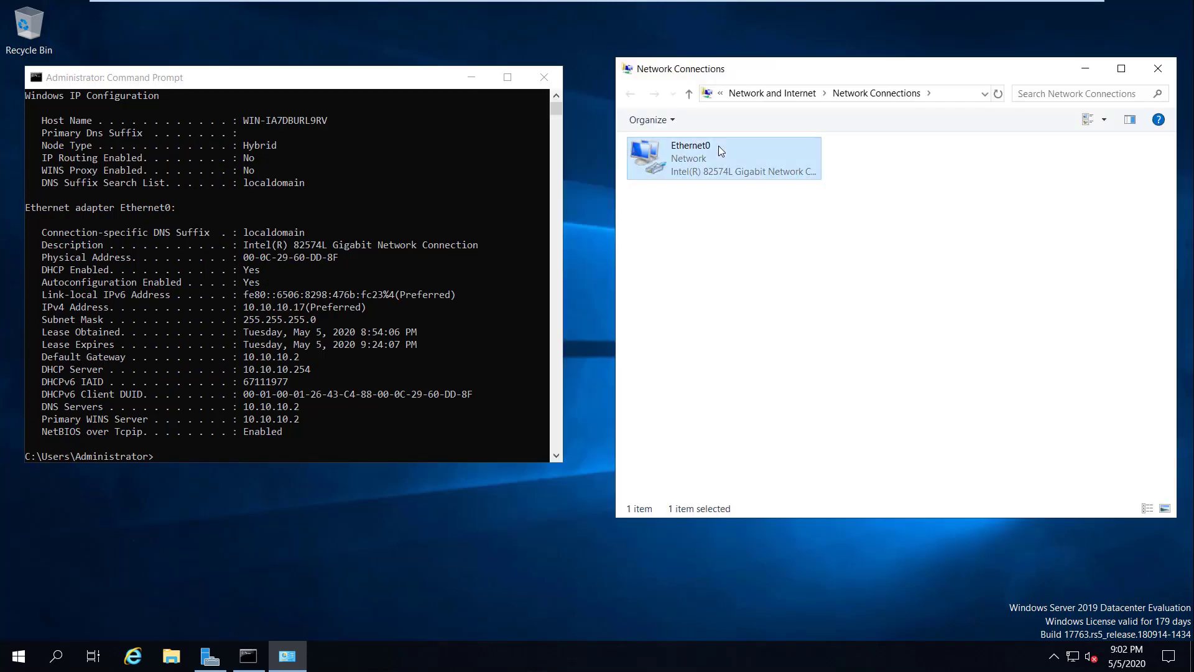
{"action": "right_click", "coordinate": [720, 146]}
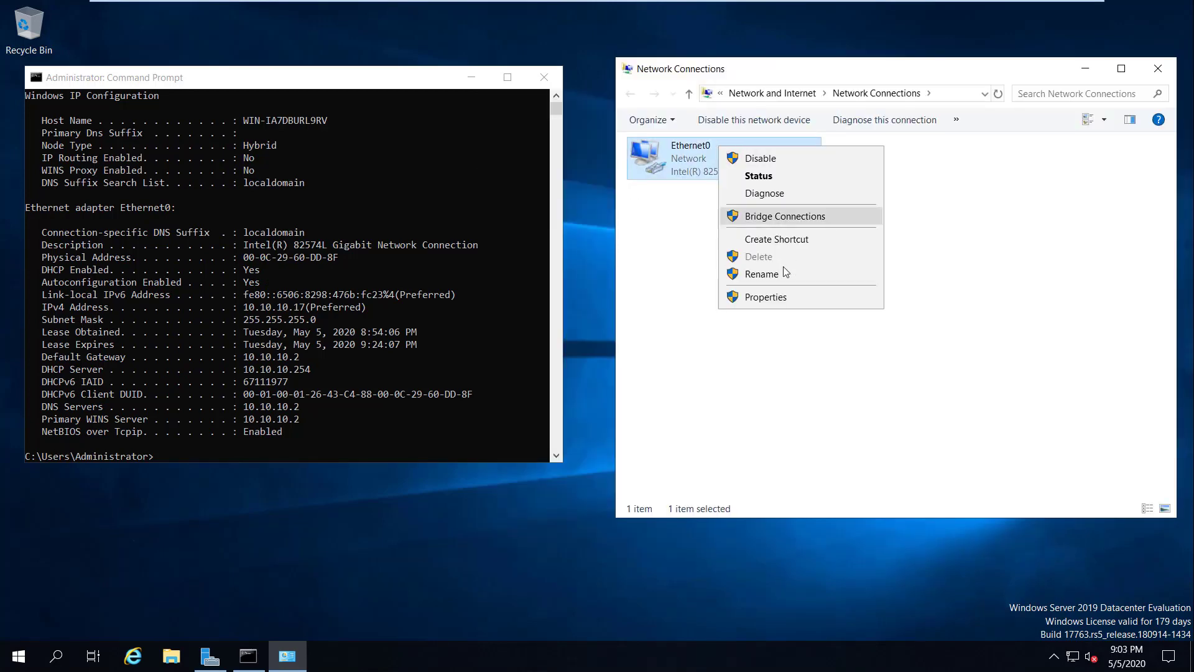
{"action": "left_click", "coordinate": [782, 295]}
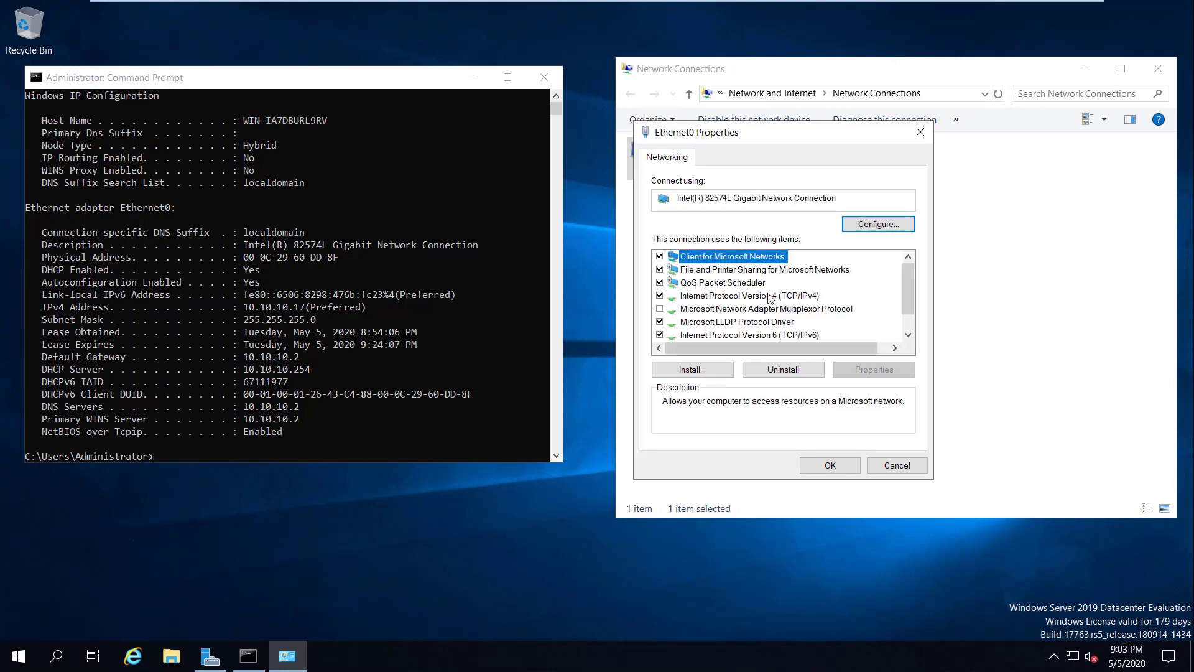
{"action": "double_click", "coordinate": [773, 296]}
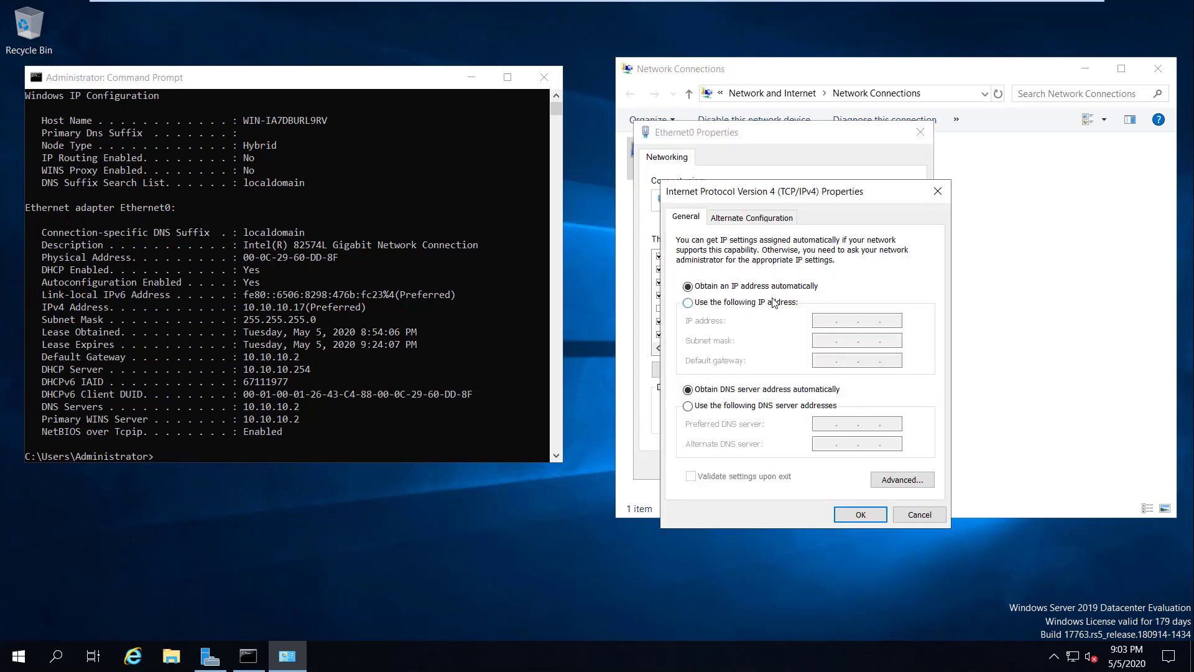
Step: Set static IP 10.10.10.17, mask 255.255.255.0, gateway and alternate DNS 10.10.10.2
{"action": "left_click", "coordinate": [729, 302]}
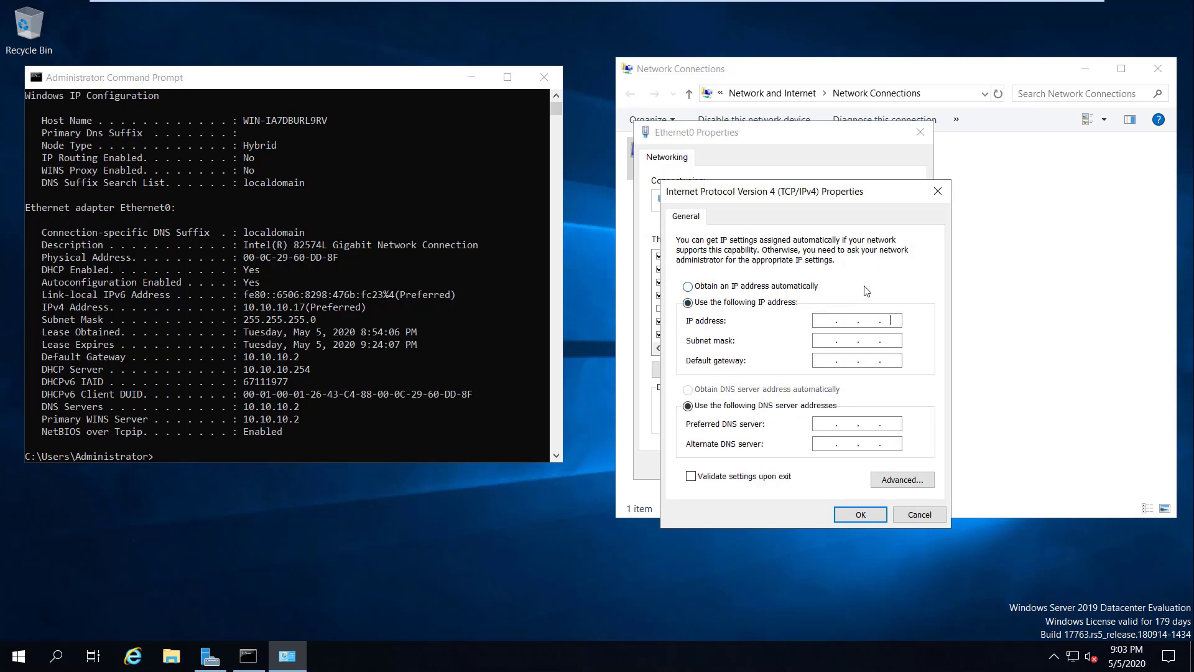
{"action": "type", "text": "10 . 10 . 10 . 17"}
{"action": "key", "text": "Tab"}
{"action": "type", "text": "255 . 255 . 255"}
{"action": "left_click", "coordinate": [47, 352]}
{"action": "left_click_drag", "start_coordinate": [43, 357], "coordinate": [310, 361]}
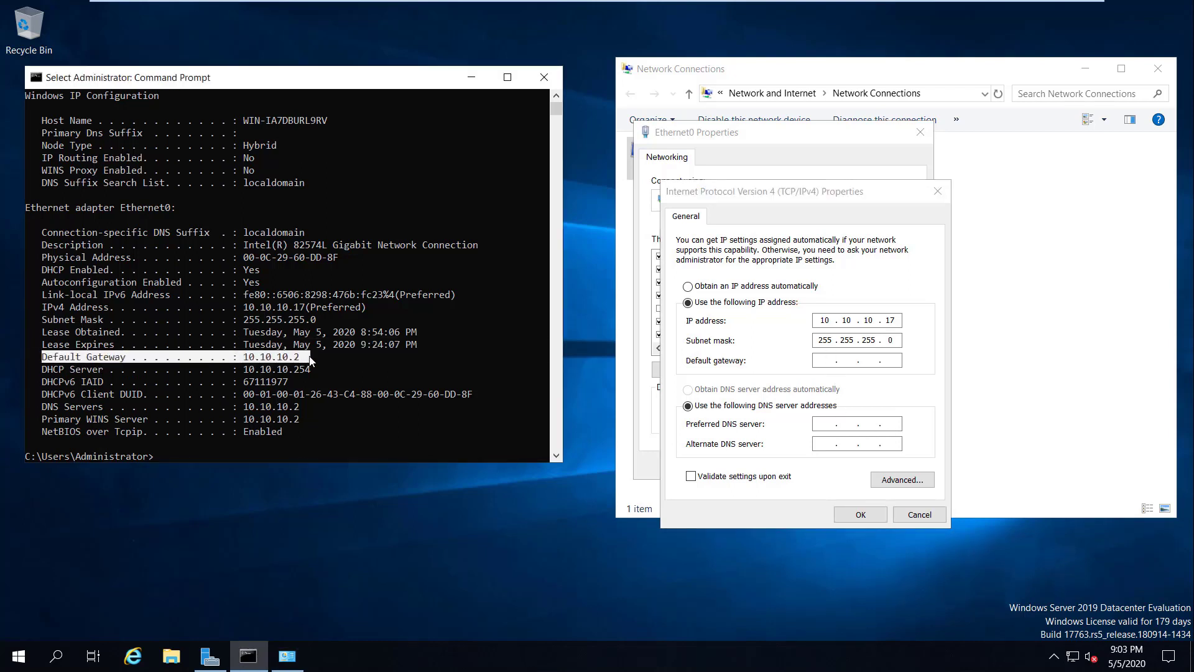
{"action": "left_click", "coordinate": [829, 360]}
{"action": "type", "text": "10.10.10.2"}
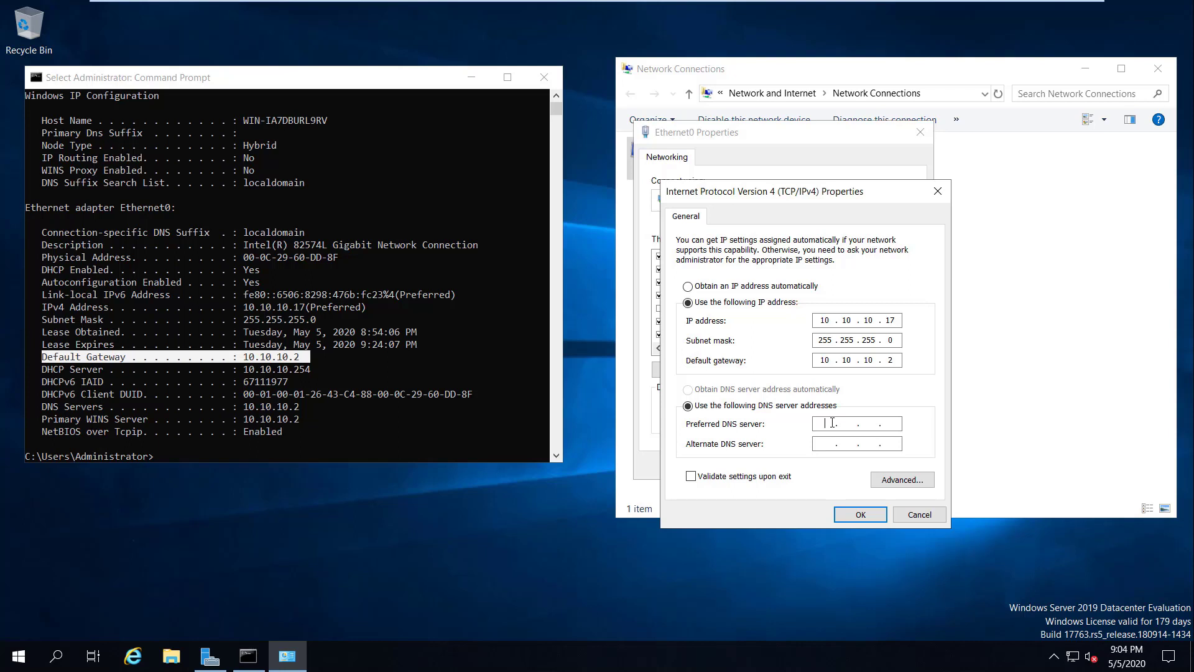
{"action": "type", "text": "0 . 10 . 10 . 2"}
{"action": "left_click", "coordinate": [859, 515]}
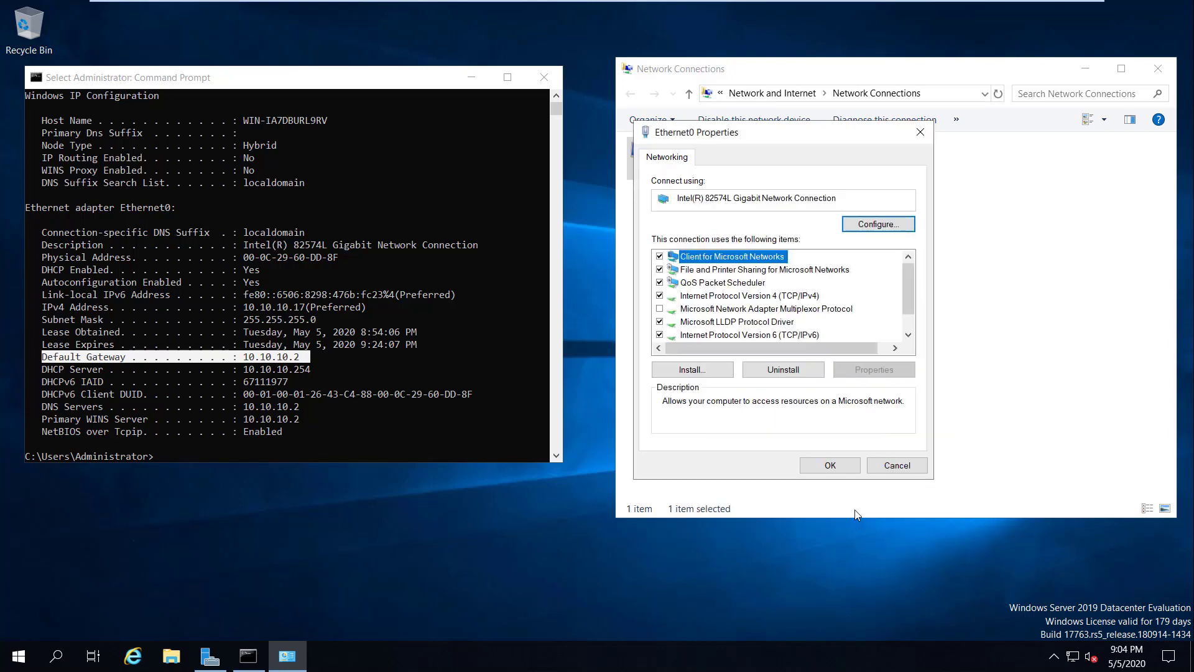
Step: Apply the Ethernet0 properties and run ipconfig /release in Command Prompt
{"action": "left_click", "coordinate": [831, 466]}
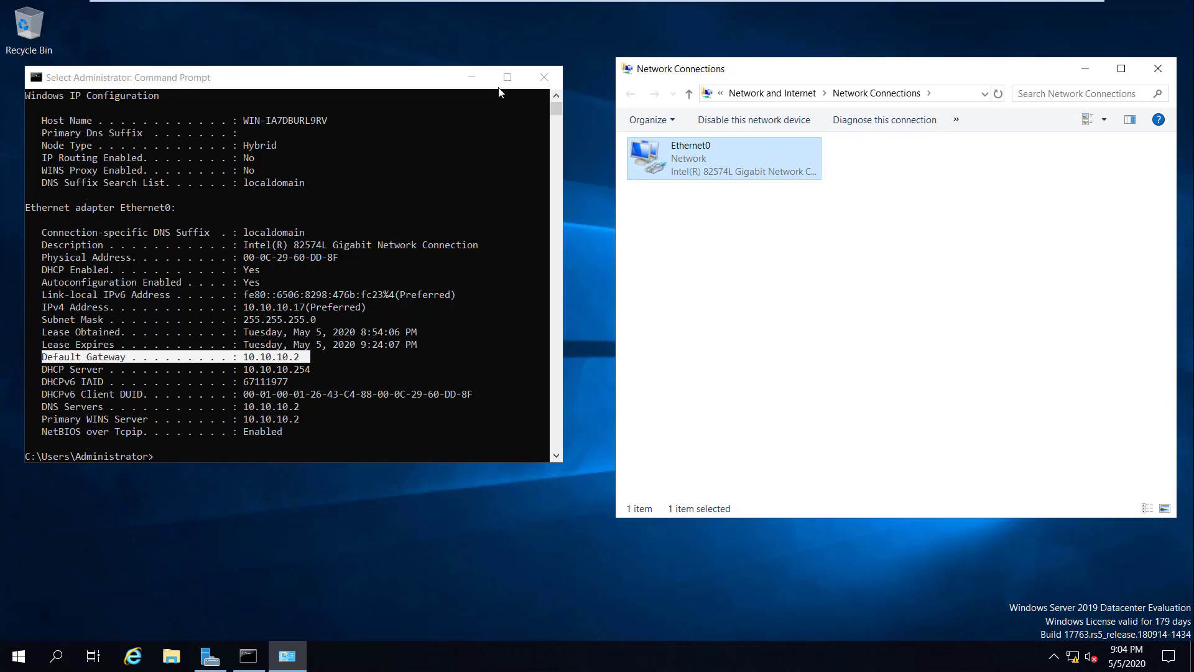
{"action": "left_click", "coordinate": [400, 367]}
{"action": "left_click", "coordinate": [377, 417]}
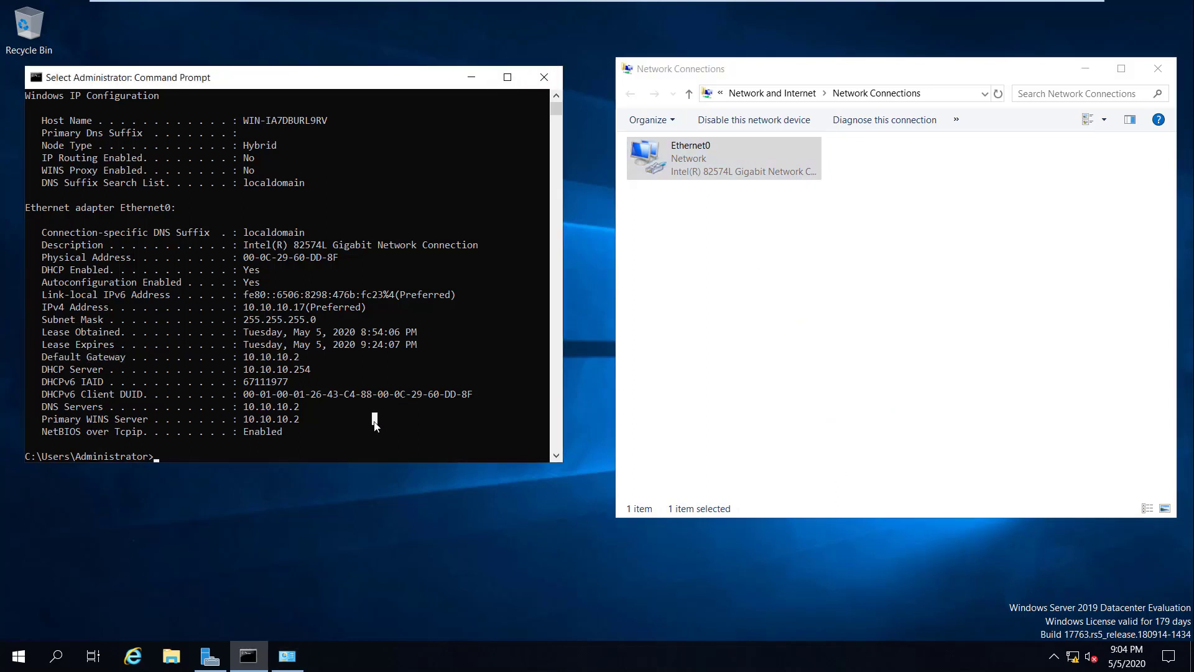
{"action": "right_click", "coordinate": [377, 418]}
{"action": "key", "text": "Return"}
{"action": "key", "text": "Return"}
{"action": "type", "text": "ip"}
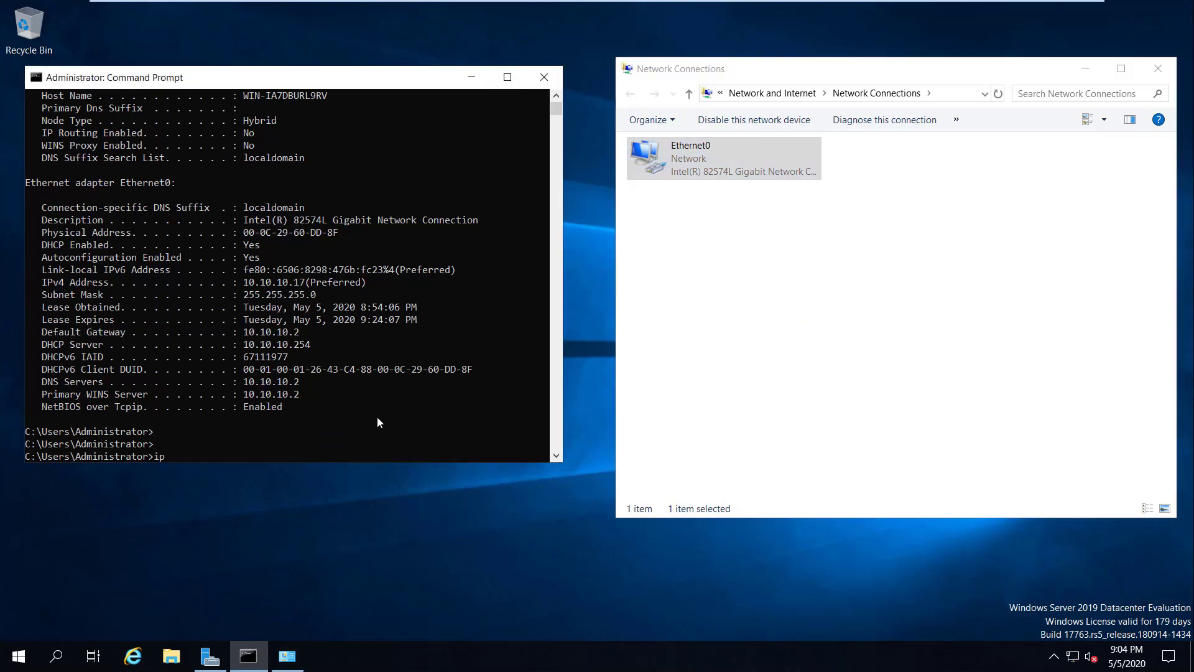
{"action": "type", "text": "config /release"}
{"action": "key", "text": "Return"}
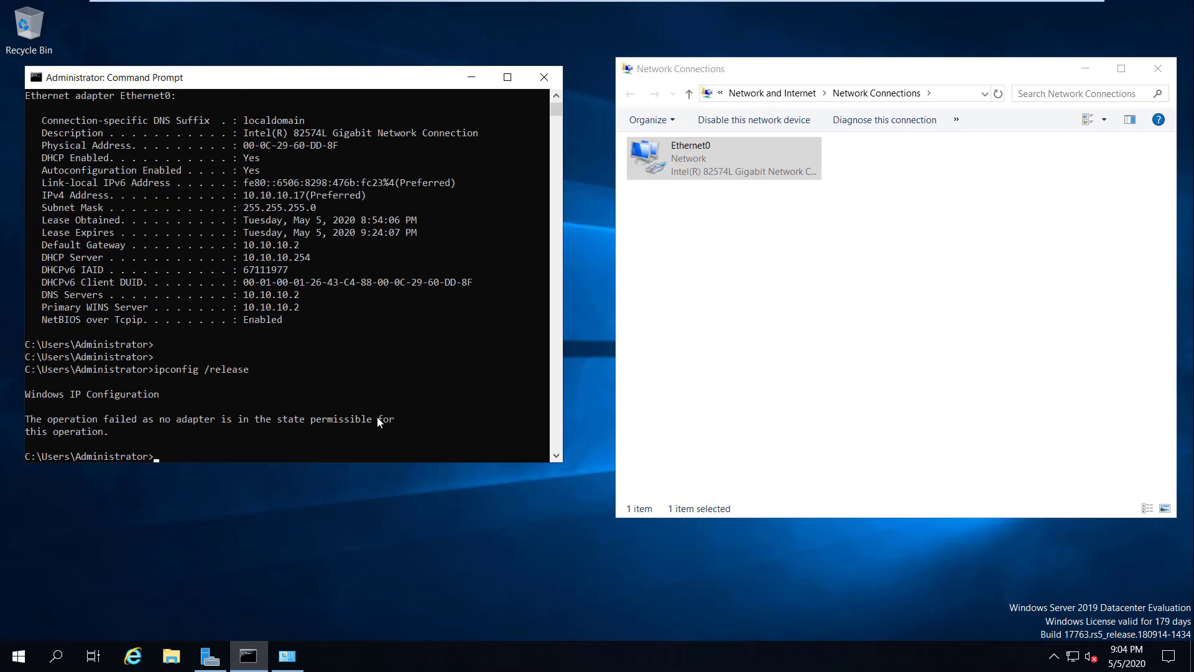
Step: Ping google.com (4 of 4 replies, 0% loss), then close Network Connections and Command Prompt
{"action": "key", "text": "Return"}
{"action": "key", "text": "Return"}
{"action": "key", "text": "Return"}
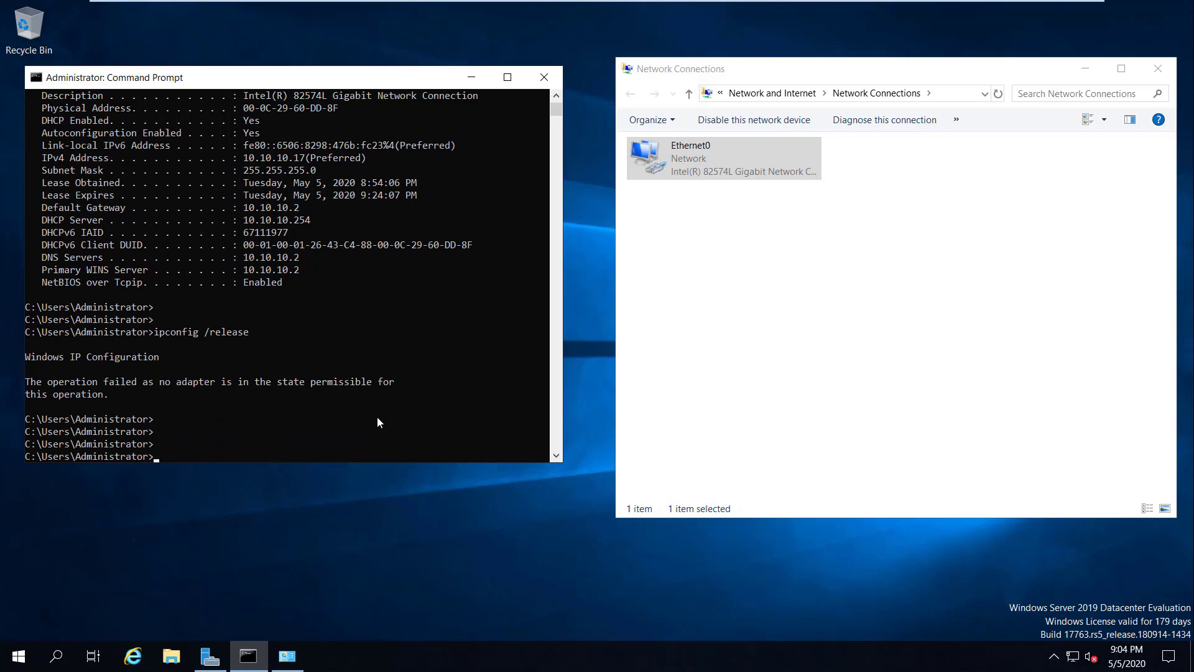
{"action": "type", "text": "ping google.com"}
{"action": "key", "text": "Return"}
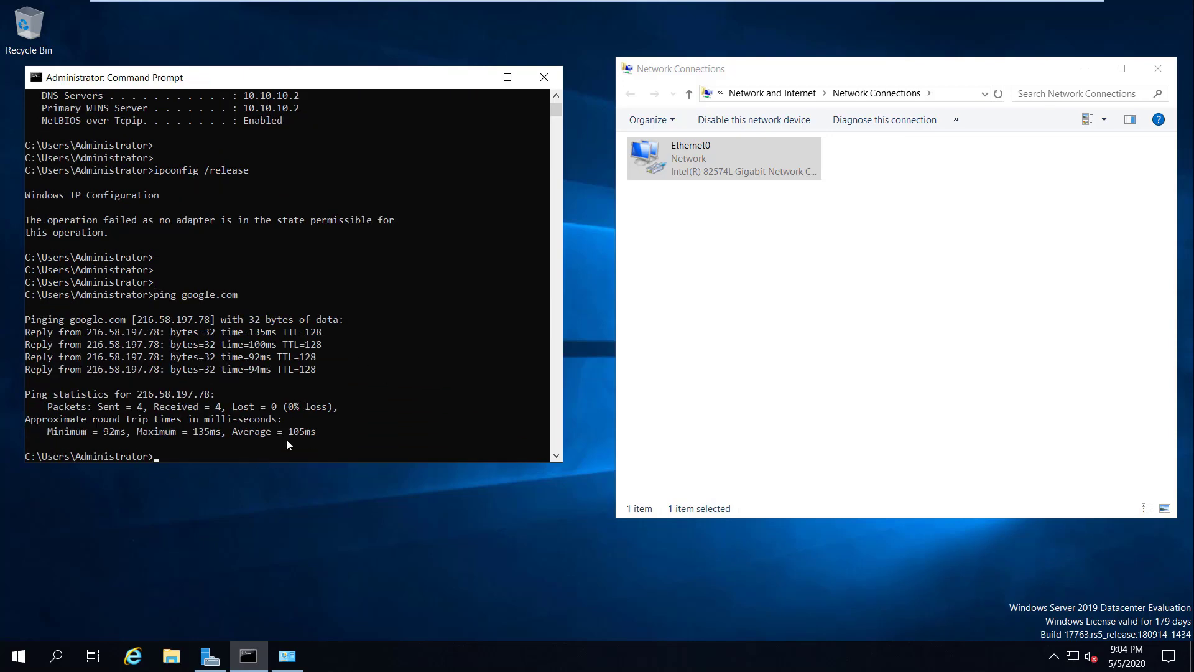
{"action": "key", "text": "Return"}
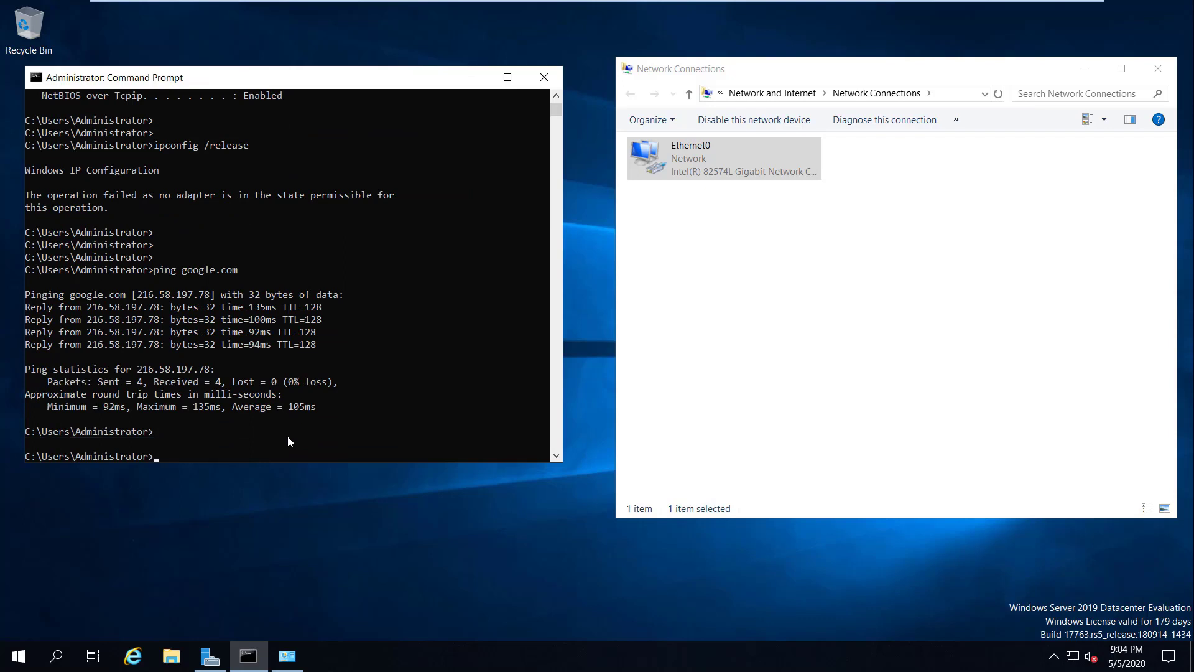
{"action": "left_click", "coordinate": [844, 296]}
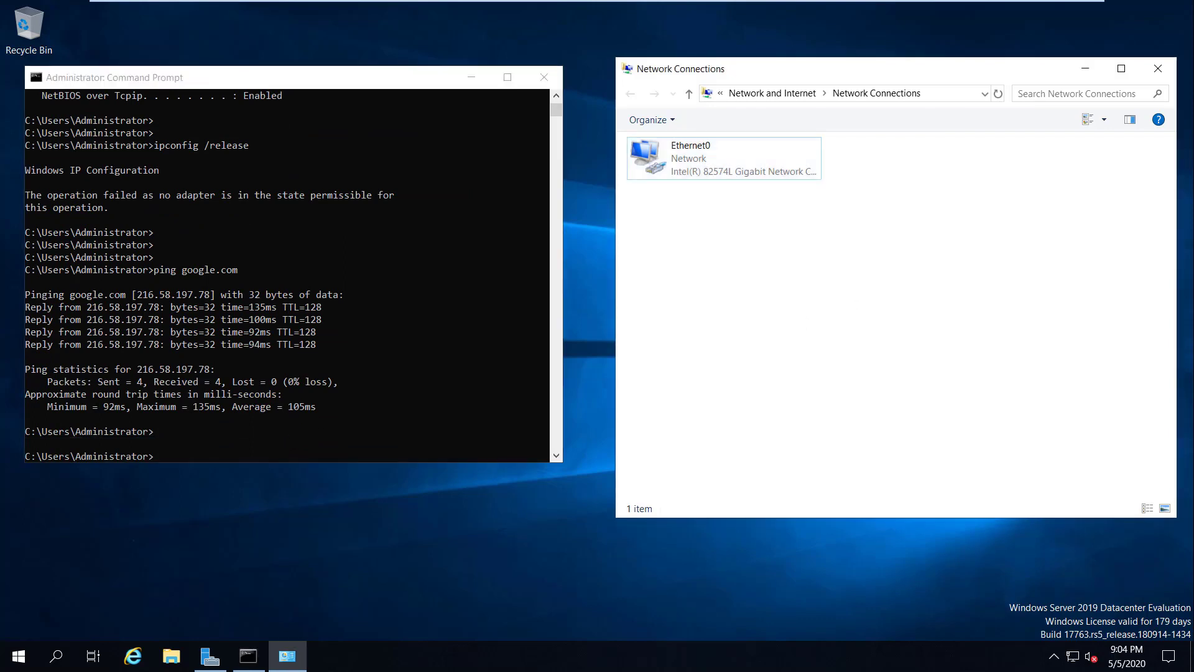
{"action": "left_click", "coordinate": [1158, 69]}
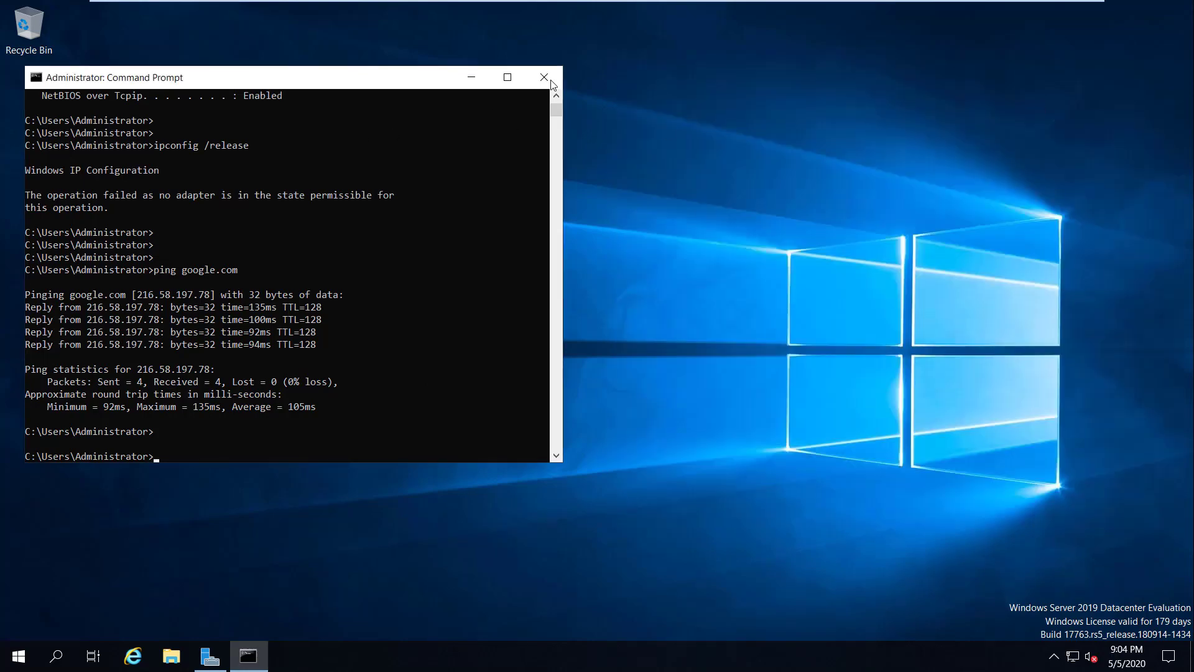
{"action": "left_click", "coordinate": [551, 79]}
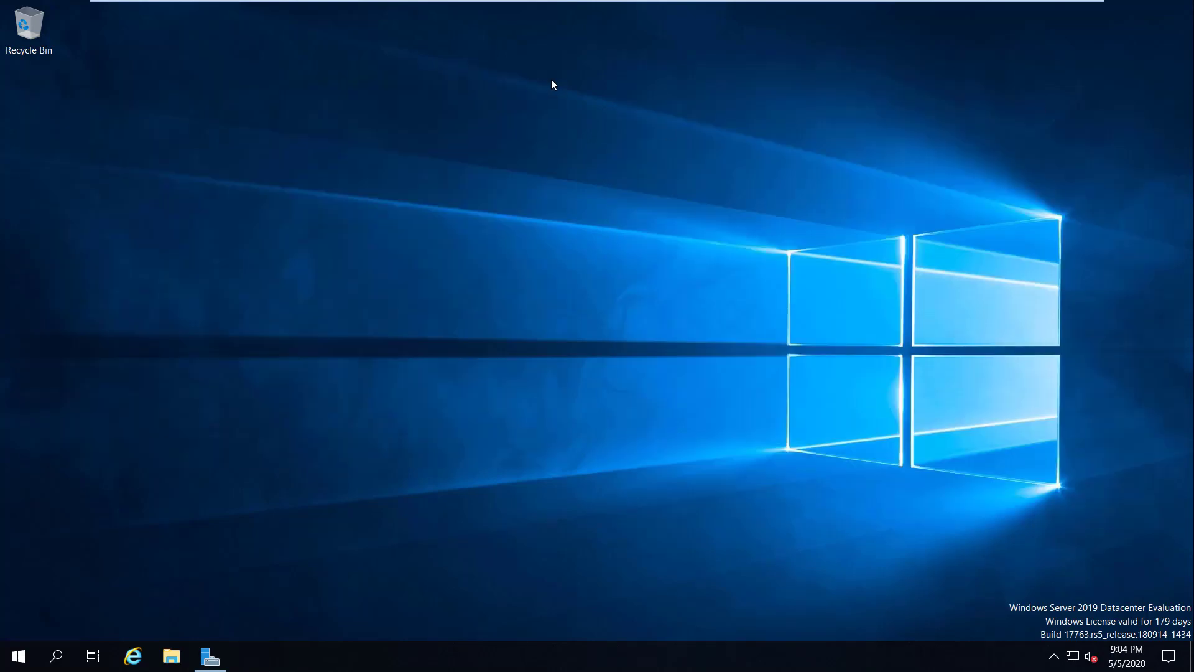
Step: Open the computer name settings in System Properties from Server Manager's Local Server page
{"action": "left_click", "coordinate": [211, 656]}
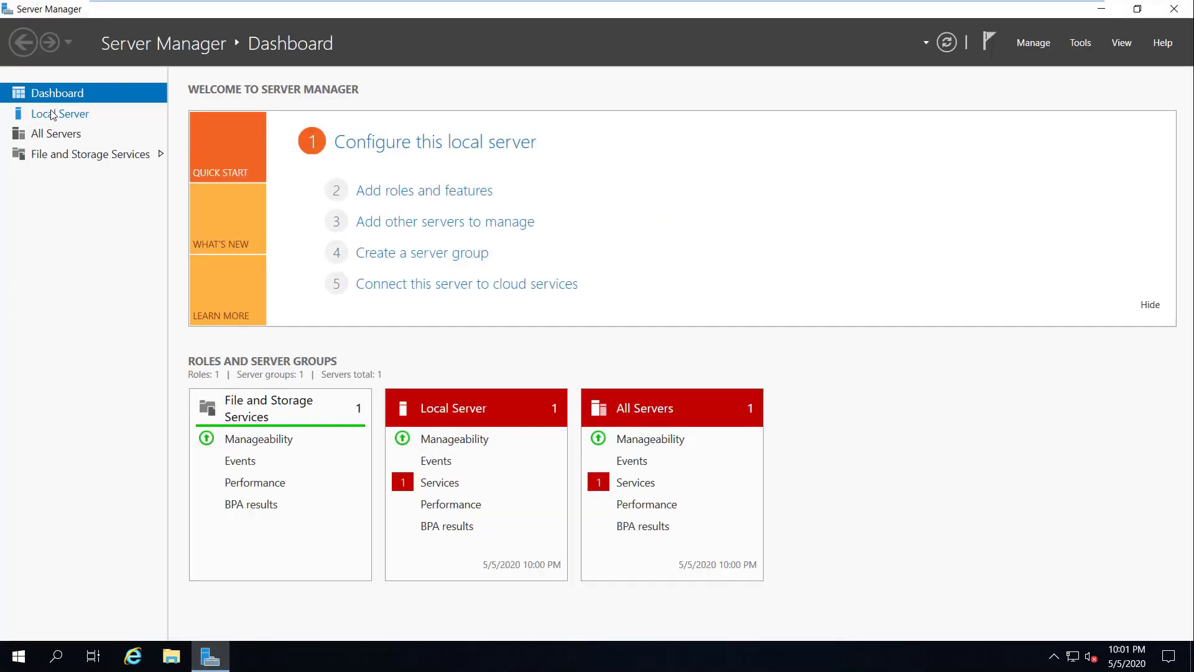
{"action": "left_click", "coordinate": [52, 117]}
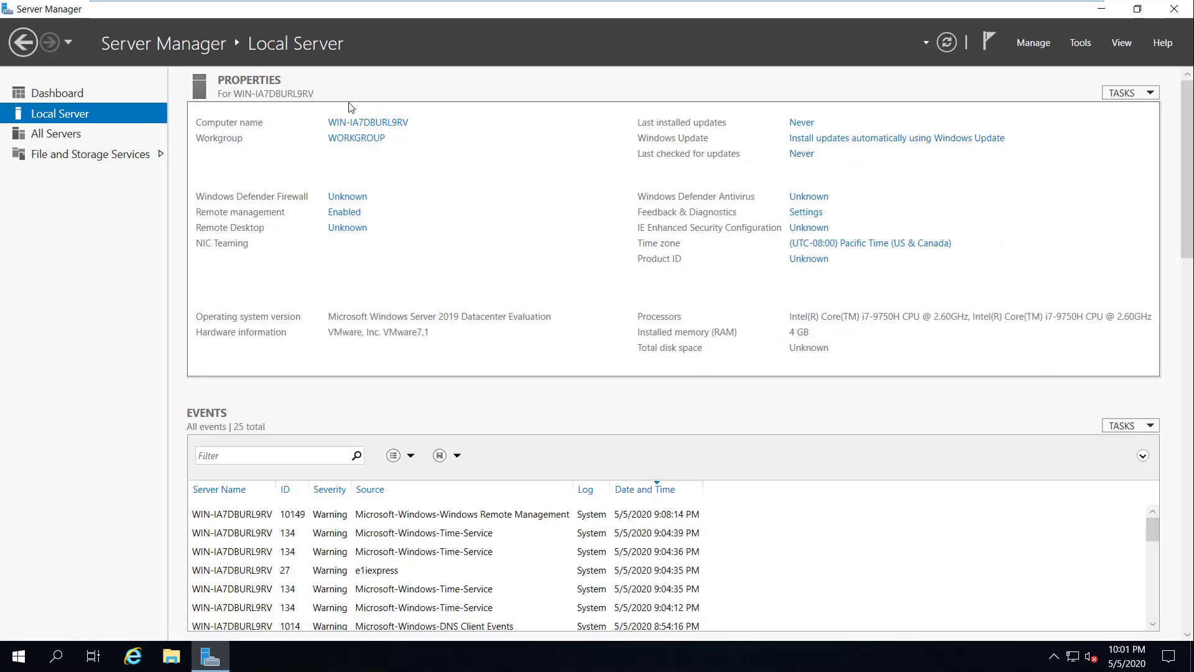
{"action": "left_click", "coordinate": [386, 123]}
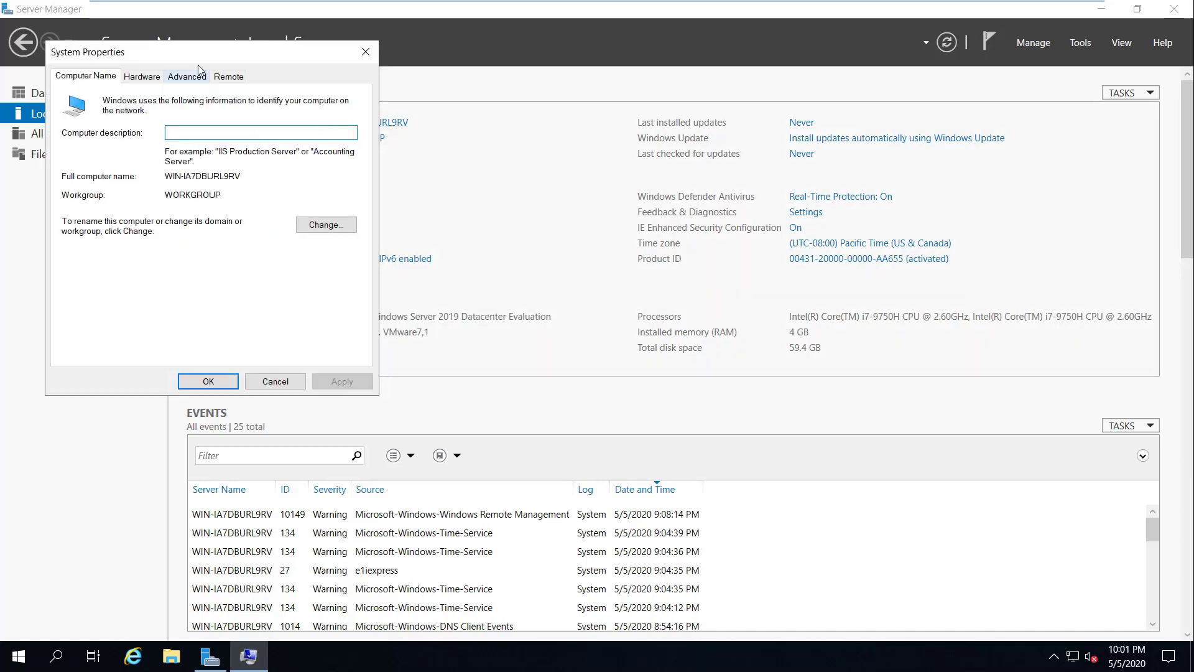
{"action": "left_click_drag", "start_coordinate": [207, 59], "coordinate": [509, 112]}
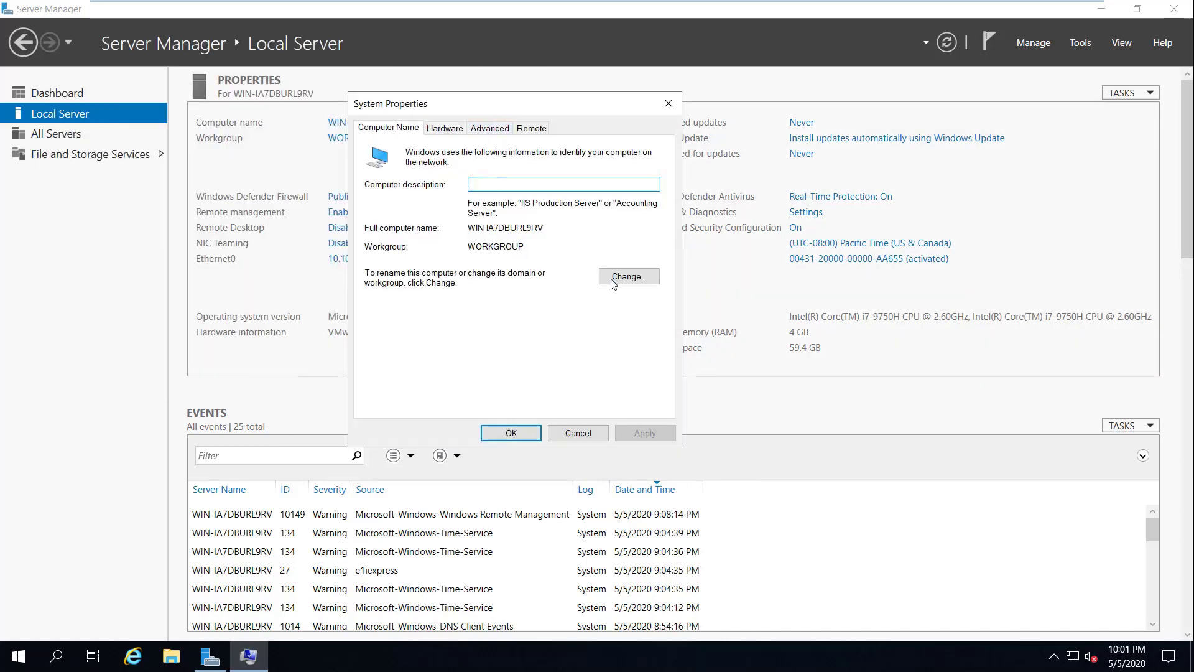
Step: Rename the computer to ntheros-dc01 and restart the server now
{"action": "left_click", "coordinate": [627, 277]}
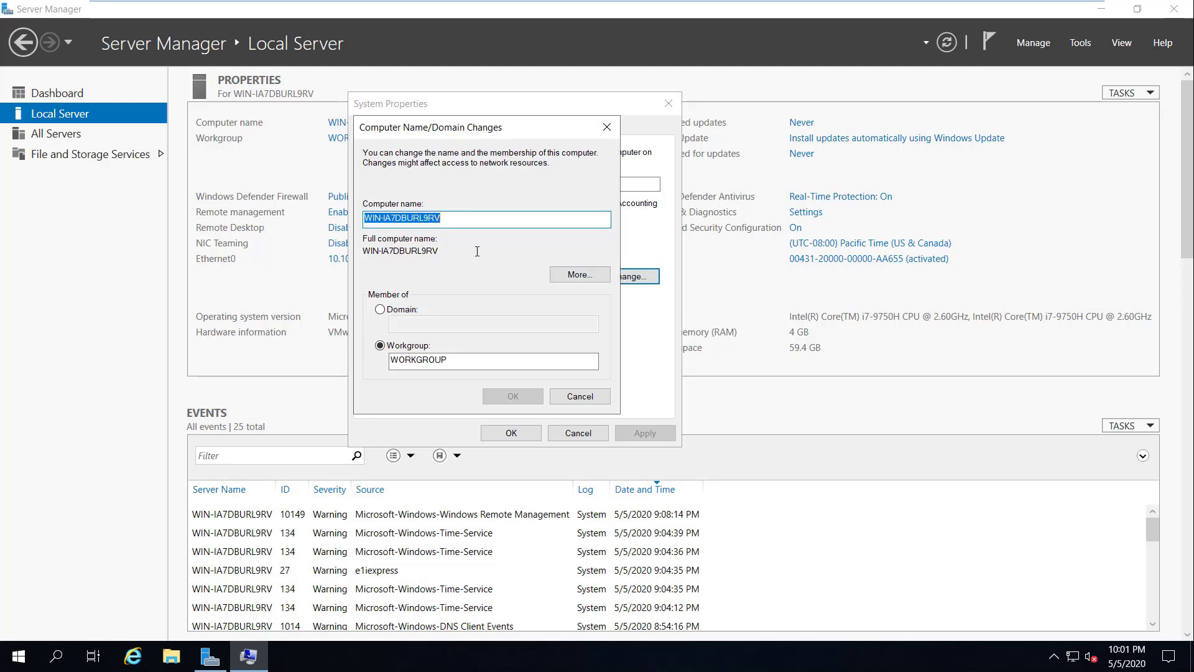
{"action": "type", "text": "ntheros"}
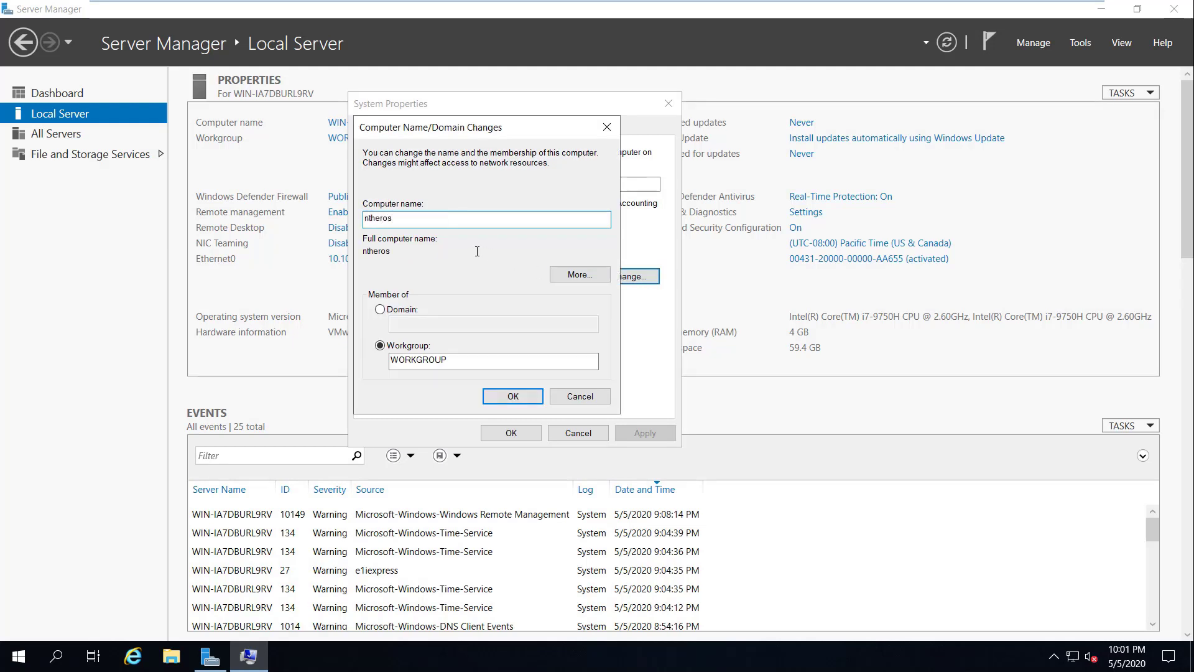
{"action": "type", "text": "-dc01"}
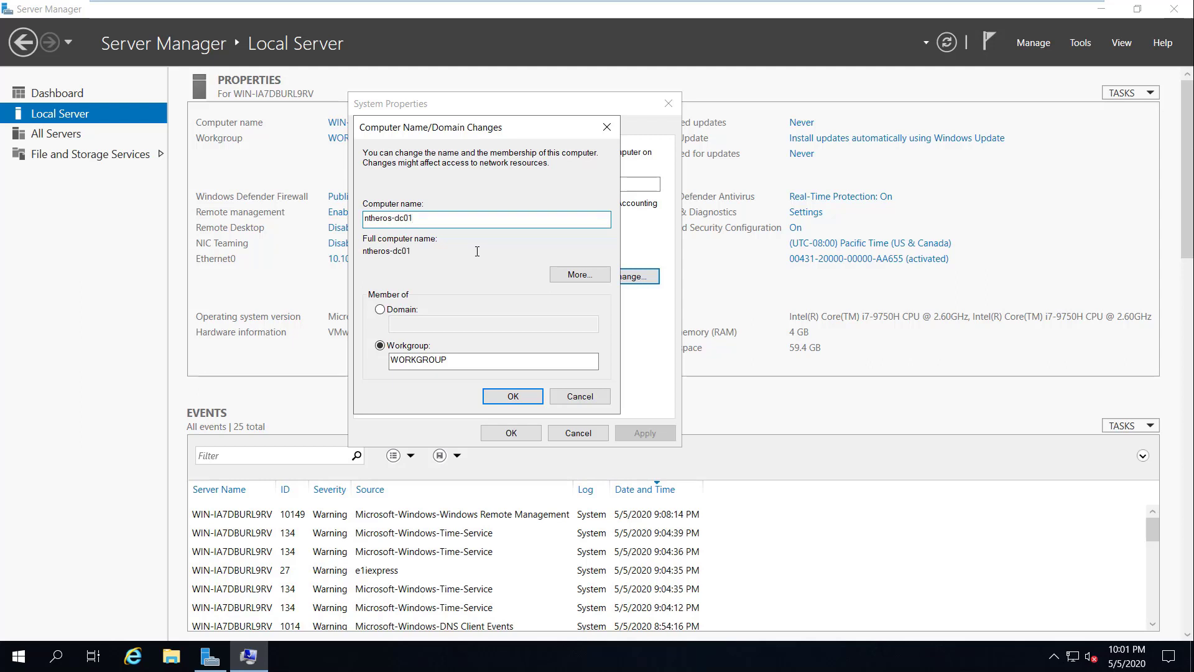
{"action": "left_click", "coordinate": [514, 395]}
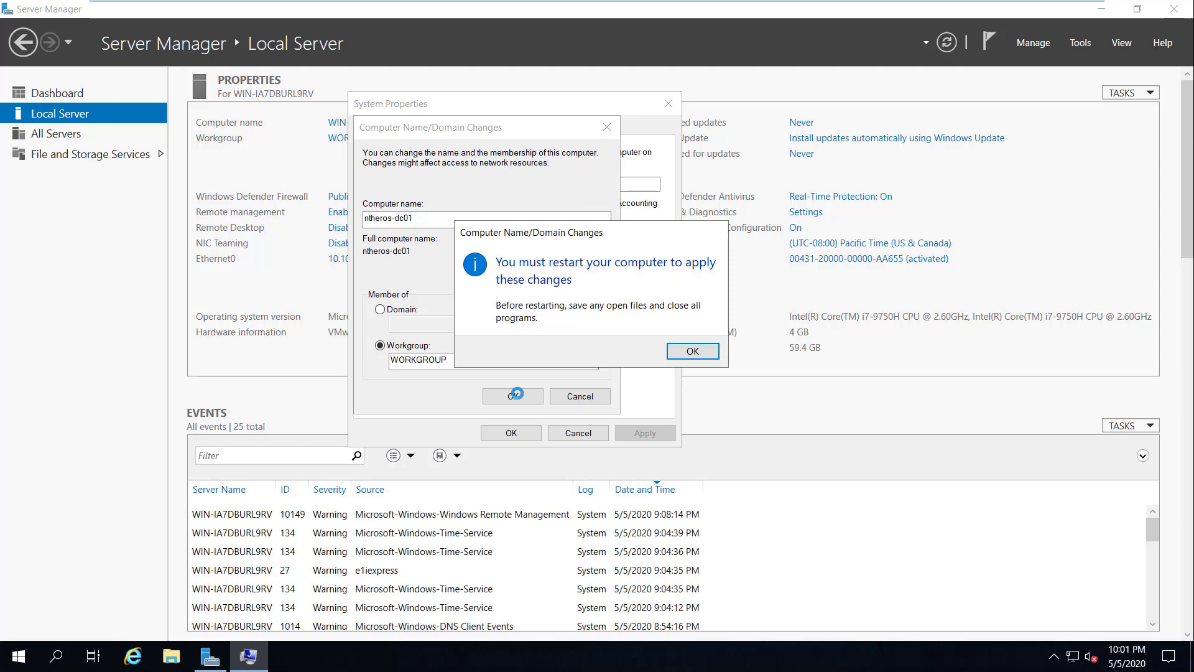
{"action": "left_click", "coordinate": [689, 352]}
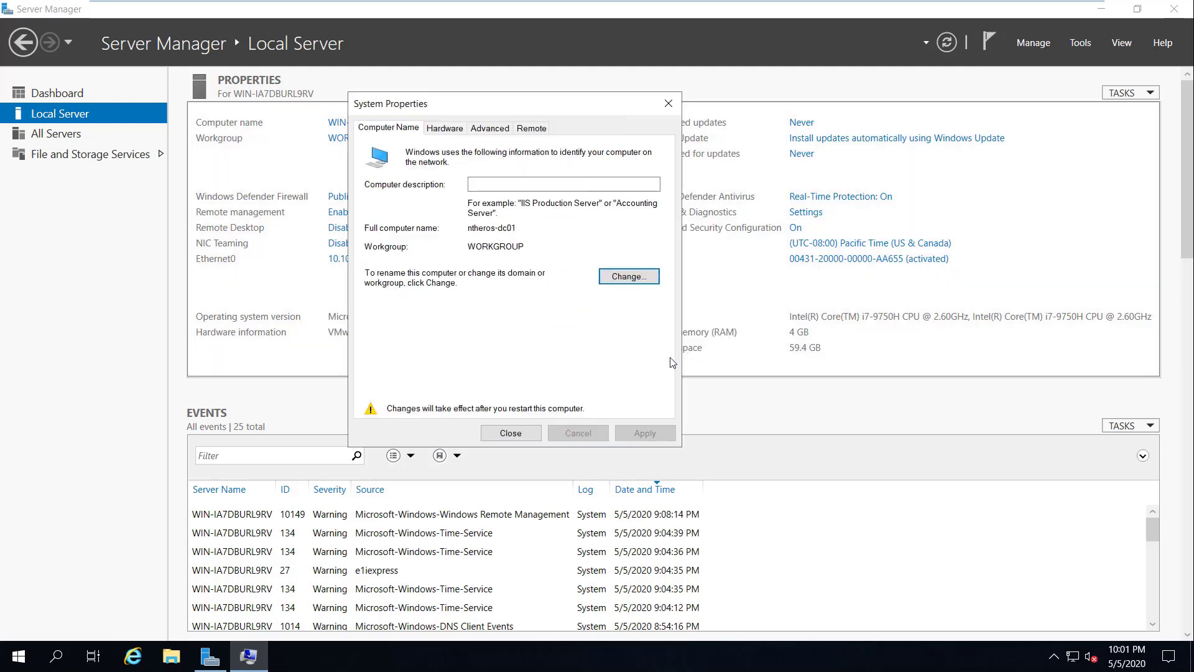
{"action": "left_click", "coordinate": [511, 431]}
{"action": "left_click", "coordinate": [600, 346]}
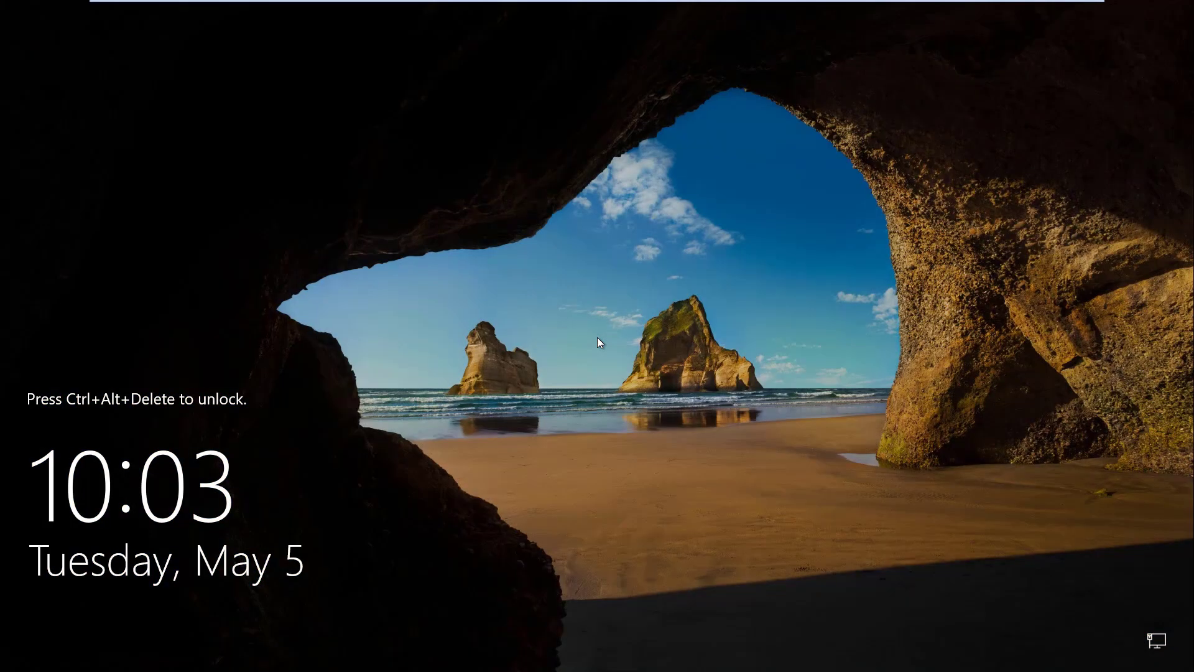
Step: Send Ctrl+Alt+Del to the WinSrv2019 VM and sign in with the Administrator password
{"action": "mouse_move", "coordinate": [699, 5]}
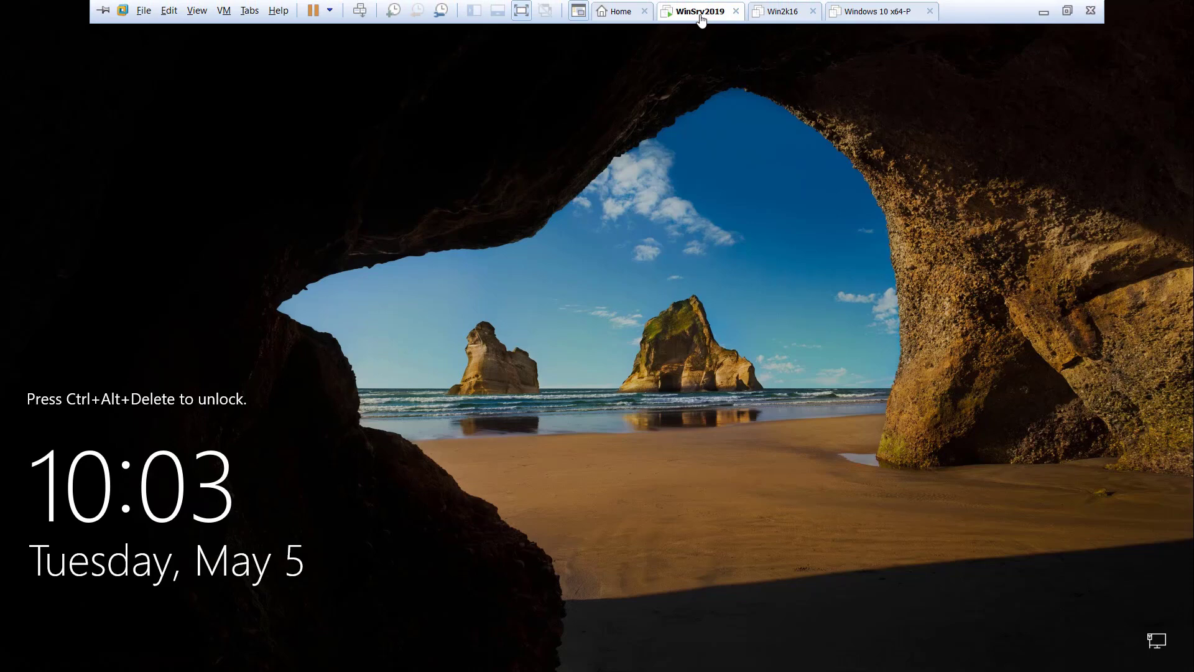
{"action": "right_click", "coordinate": [701, 20]}
{"action": "left_click", "coordinate": [752, 95]}
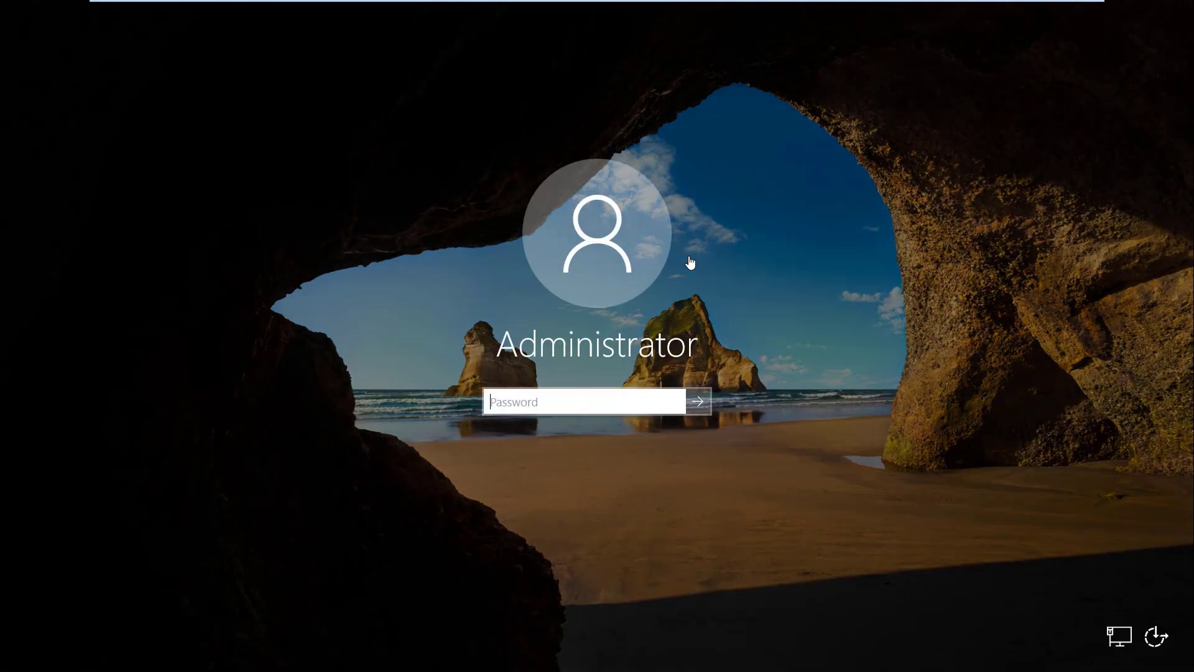
{"action": "left_click", "coordinate": [551, 406]}
{"action": "type", "text": "•••••"}
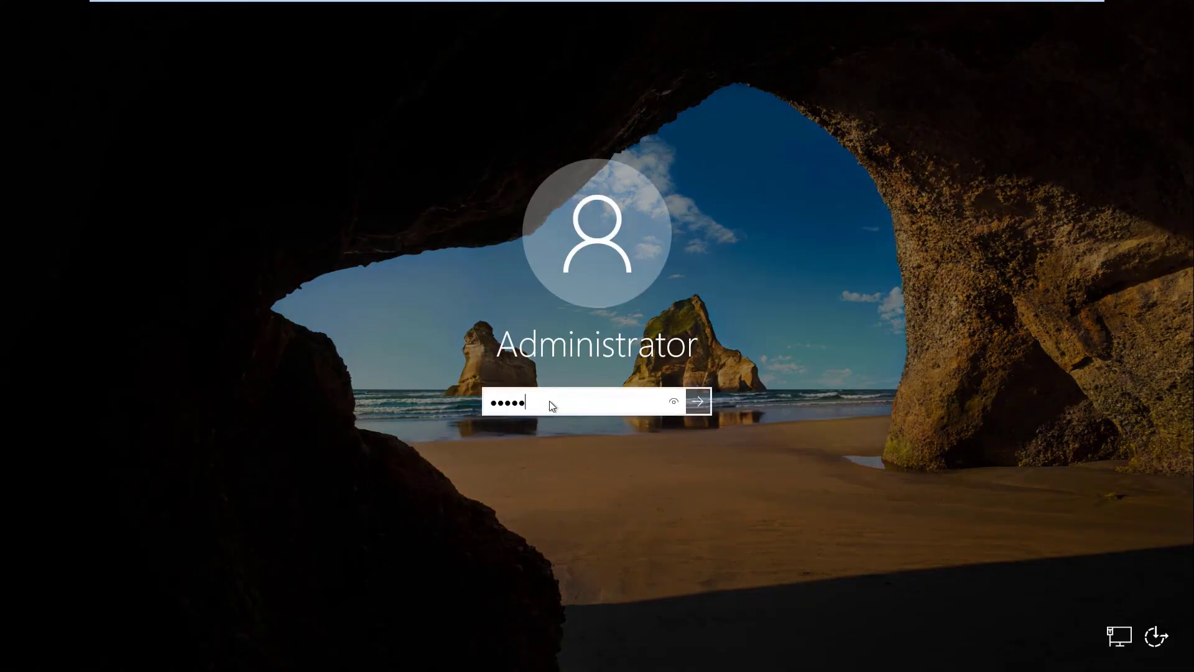
{"action": "key", "text": "Return"}
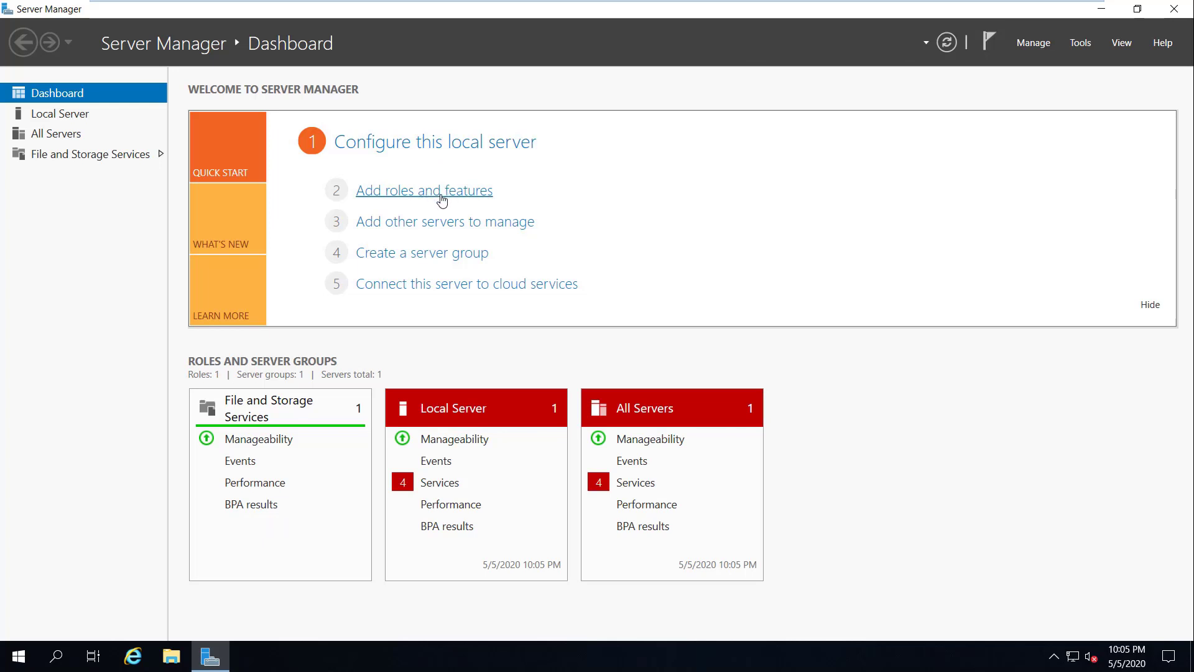
Step: Start Add Roles and Features with role-based installation targeting ntheros-dc01
{"action": "left_click", "coordinate": [1037, 52]}
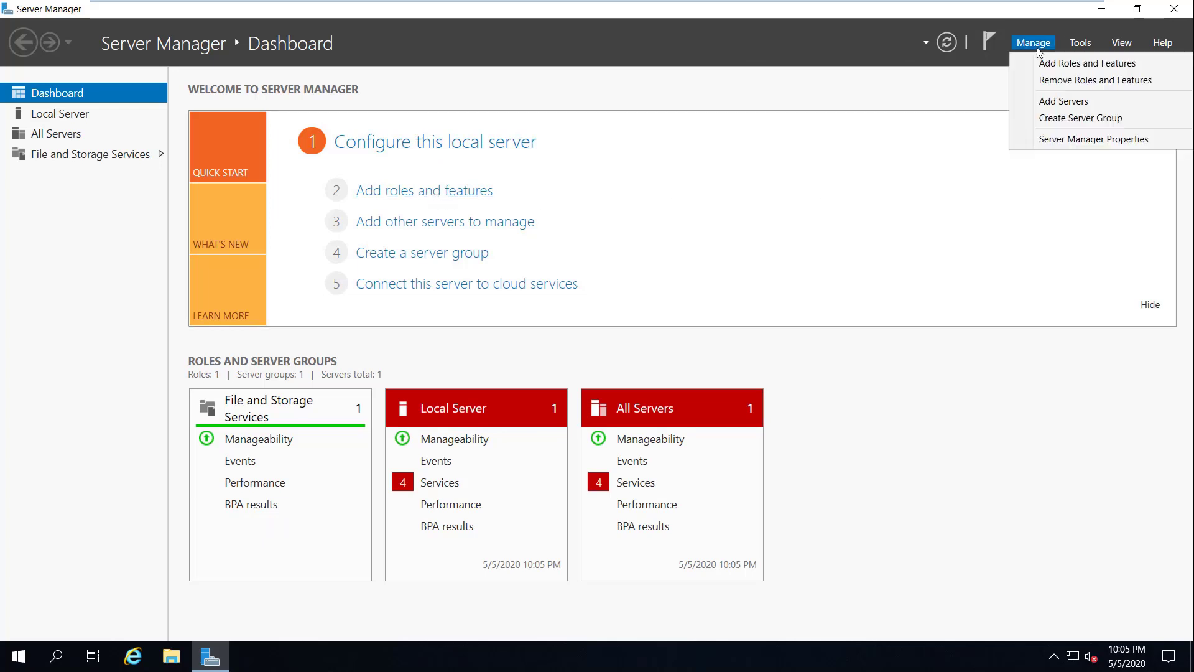
{"action": "left_click", "coordinate": [1055, 64]}
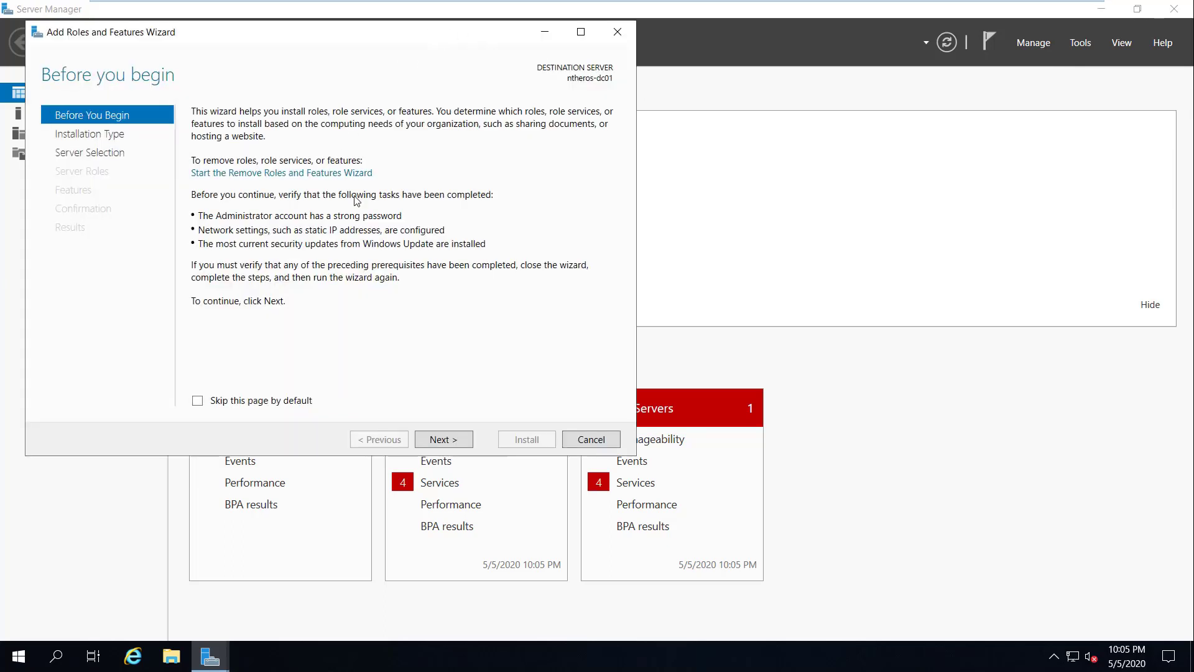
{"action": "left_click", "coordinate": [443, 441]}
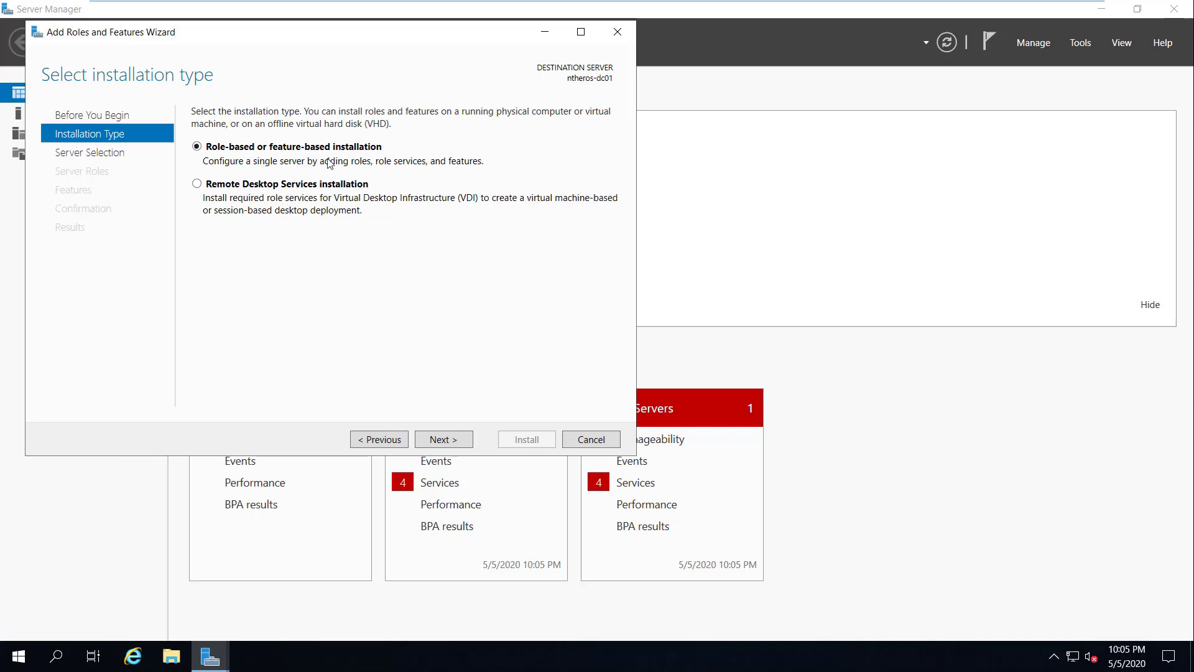
{"action": "left_click", "coordinate": [447, 441]}
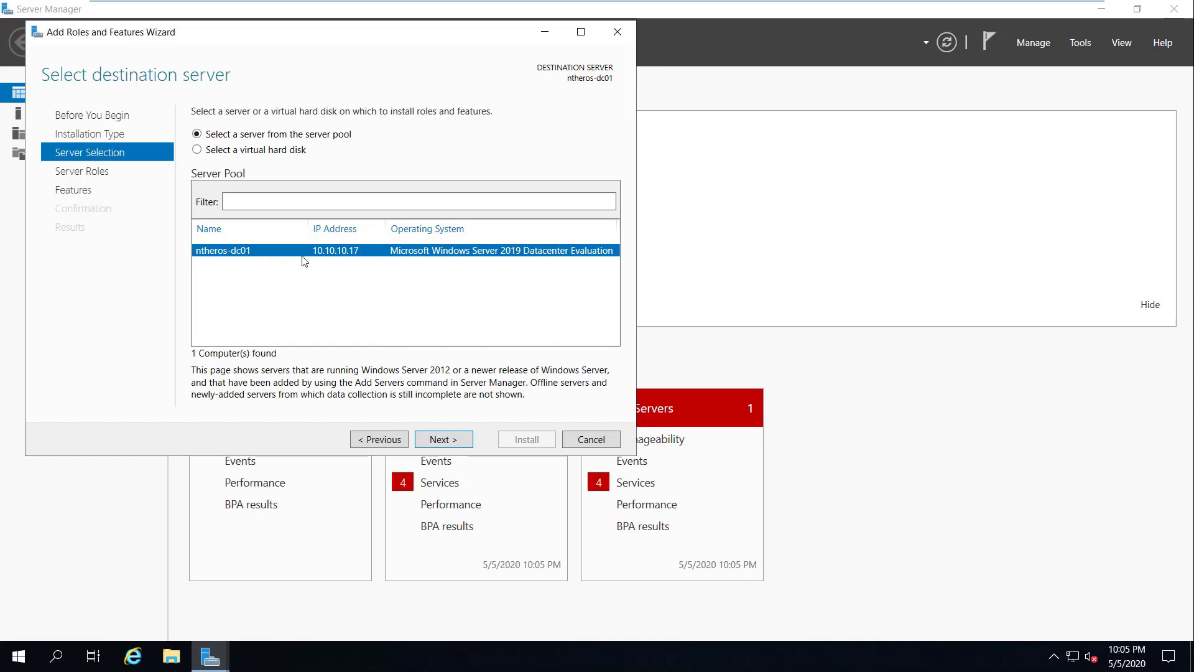
{"action": "left_click", "coordinate": [443, 436]}
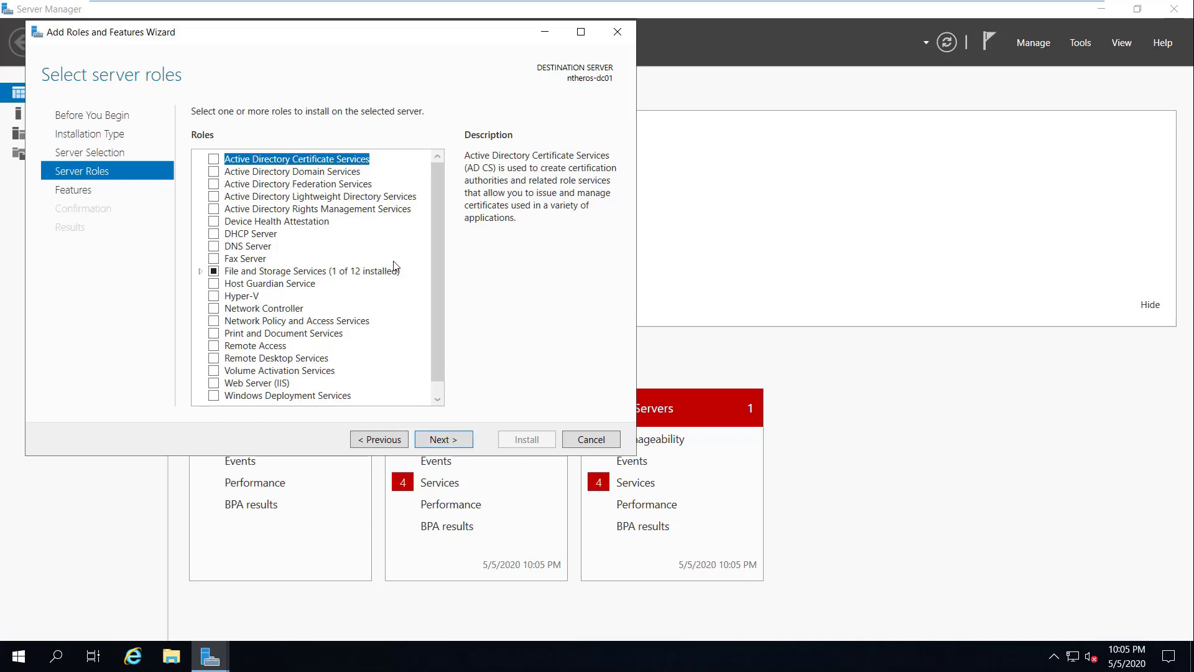
Step: Install Active Directory Domain Services with its required features, allowing automatic restarts
{"action": "left_click", "coordinate": [214, 172]}
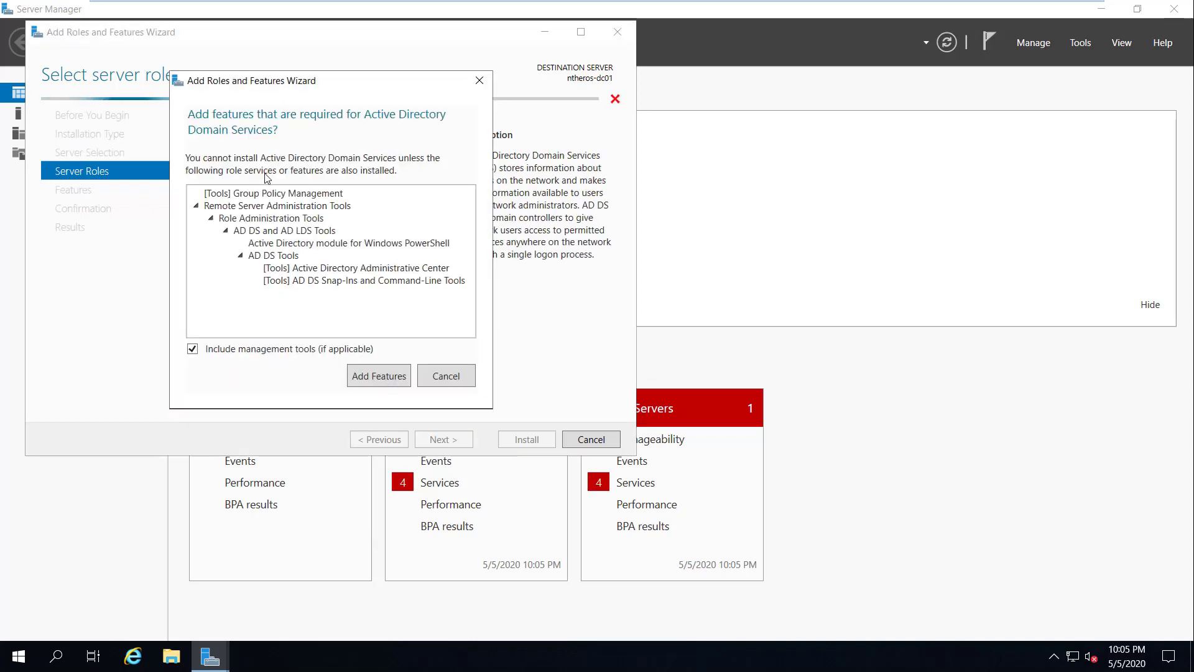
{"action": "left_click", "coordinate": [382, 376]}
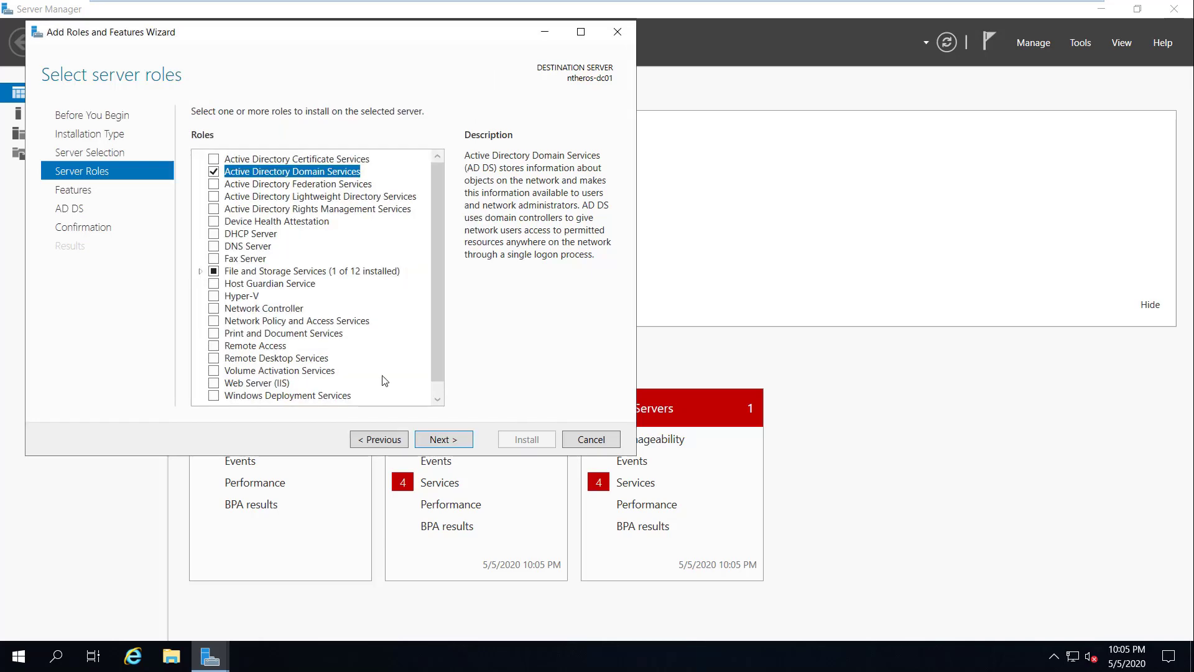
{"action": "left_click", "coordinate": [434, 441]}
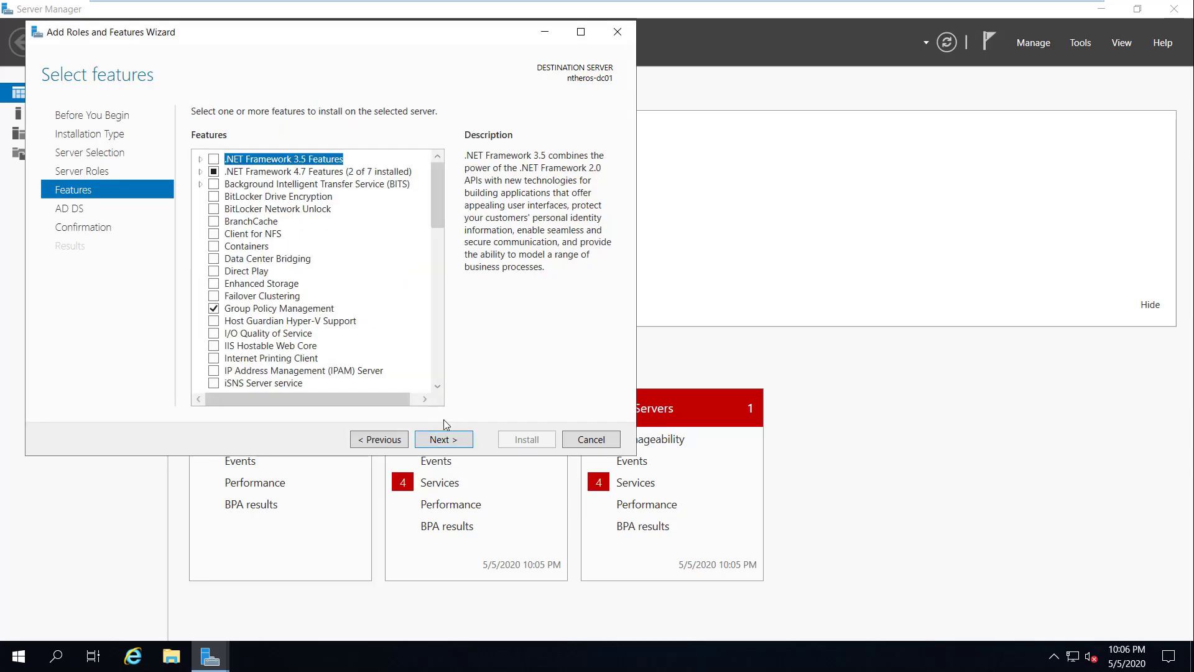
{"action": "left_click", "coordinate": [447, 443]}
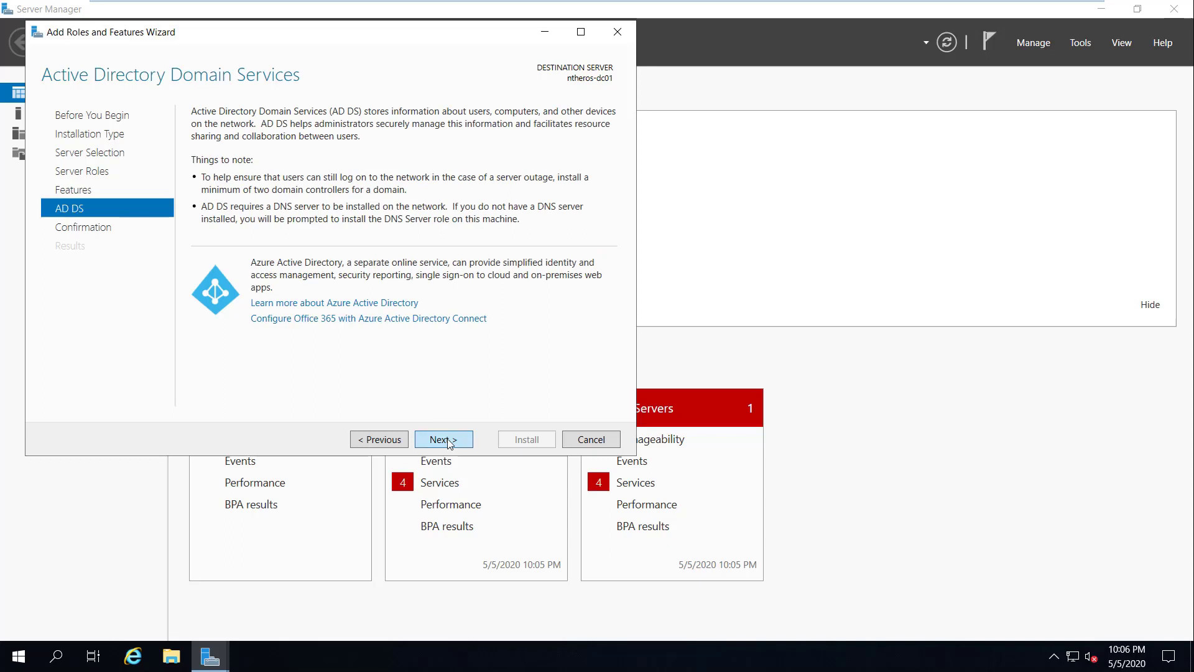
{"action": "left_click", "coordinate": [449, 443]}
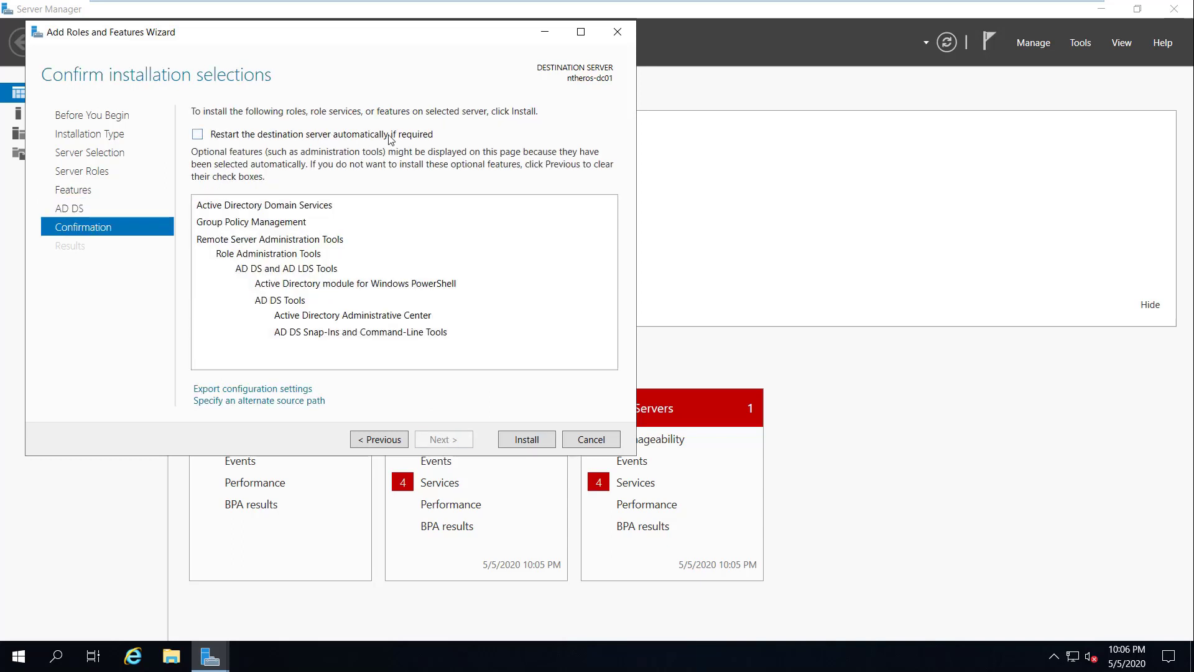
{"action": "left_click", "coordinate": [199, 134]}
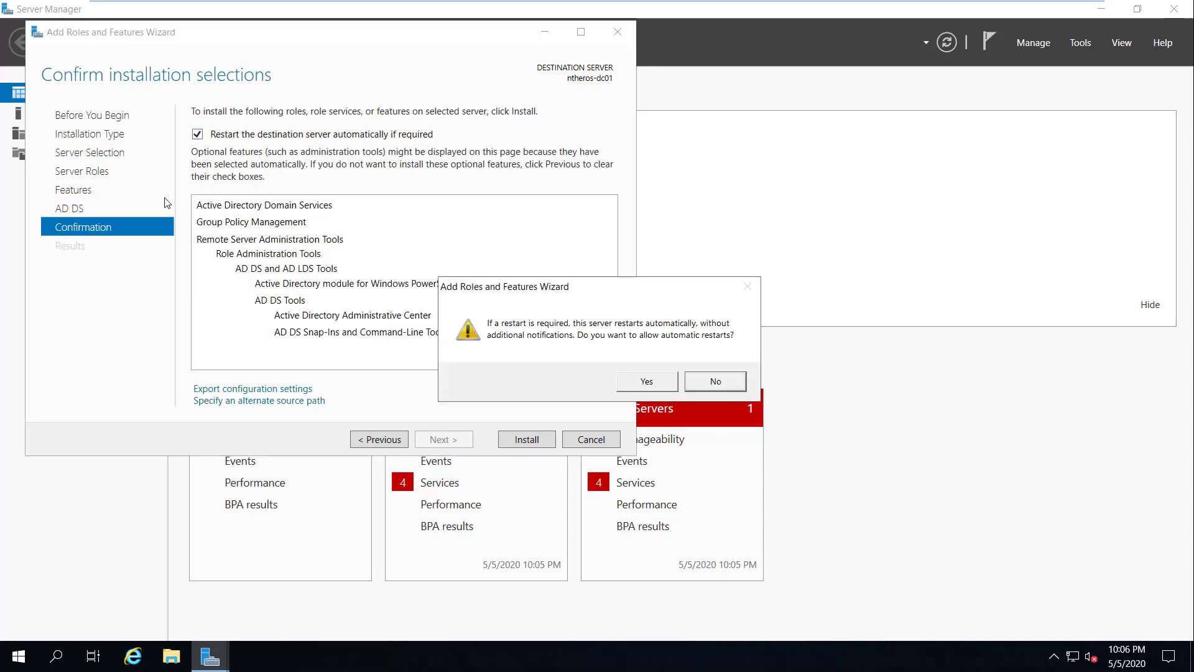
{"action": "left_click", "coordinate": [644, 382]}
{"action": "left_click", "coordinate": [529, 440]}
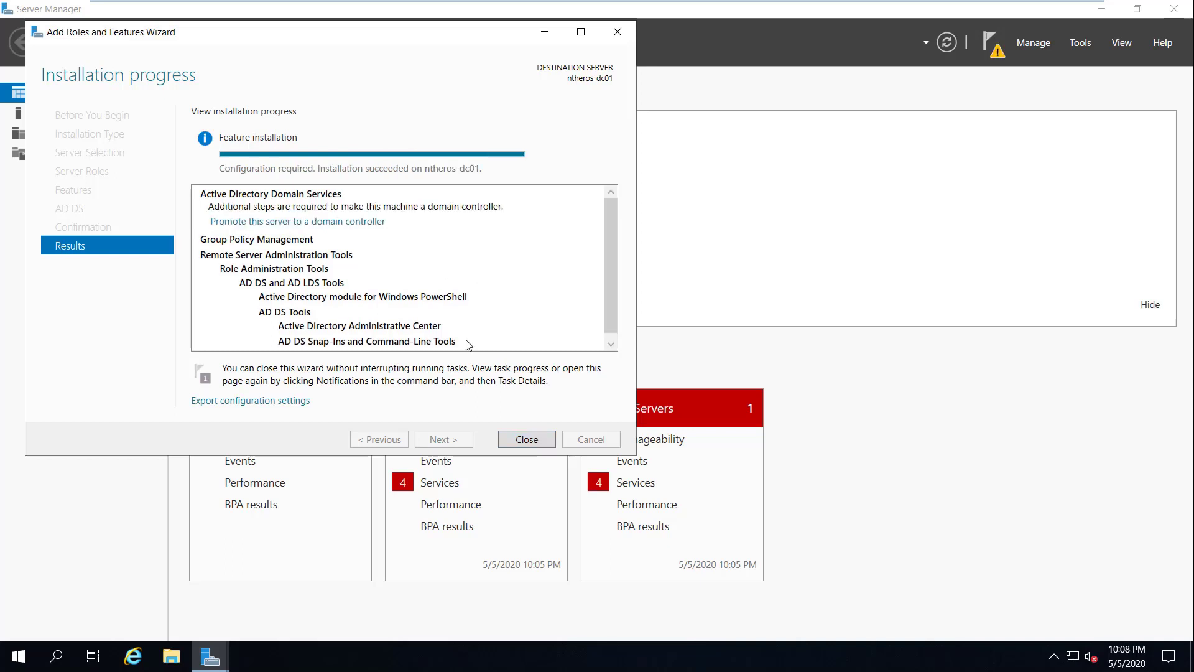
{"action": "left_click", "coordinate": [526, 440]}
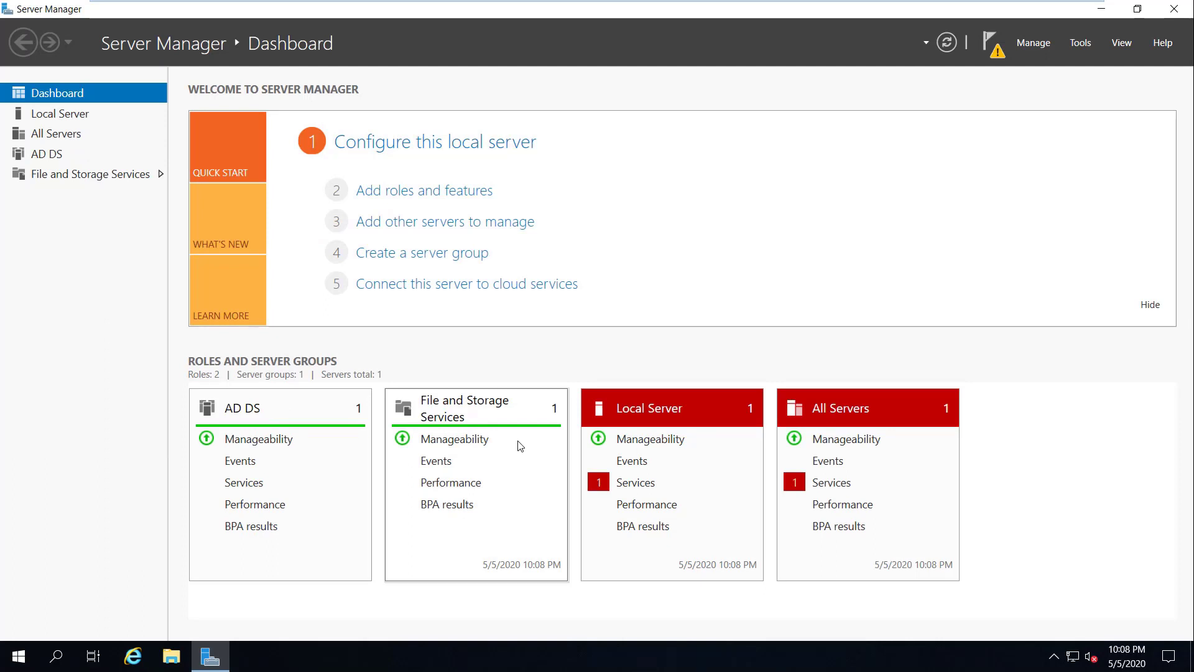
Step: From the notifications flag, choose to promote ntheros-dc01 to a domain controller
{"action": "left_click", "coordinate": [995, 51]}
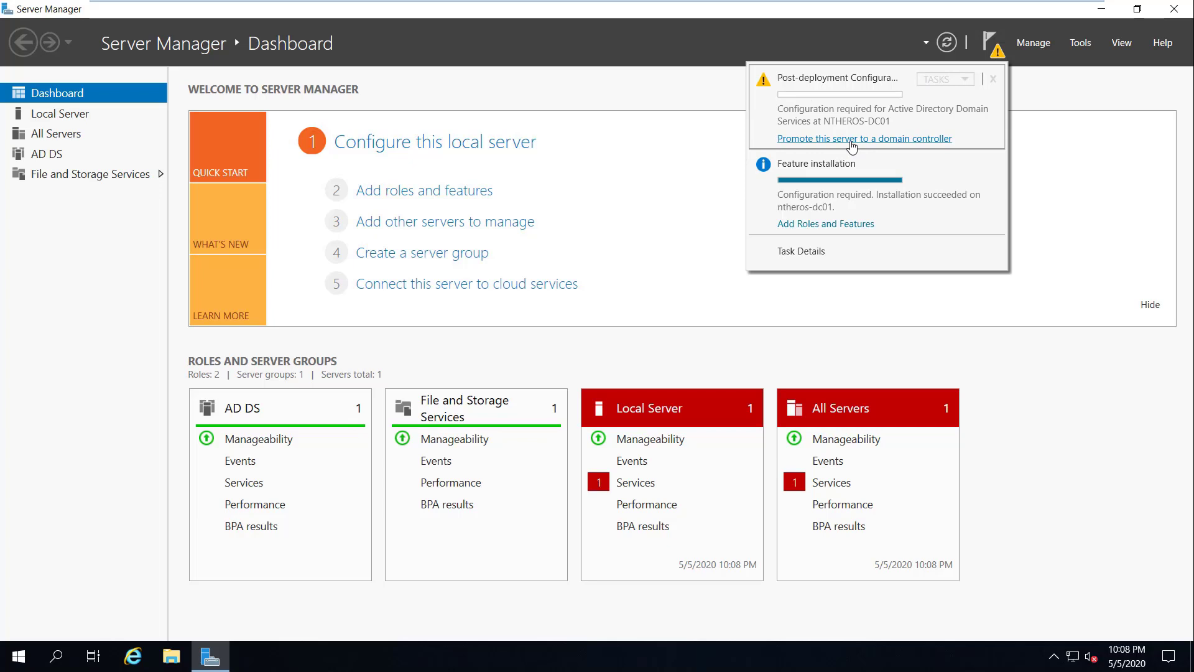
{"action": "left_click", "coordinate": [852, 139]}
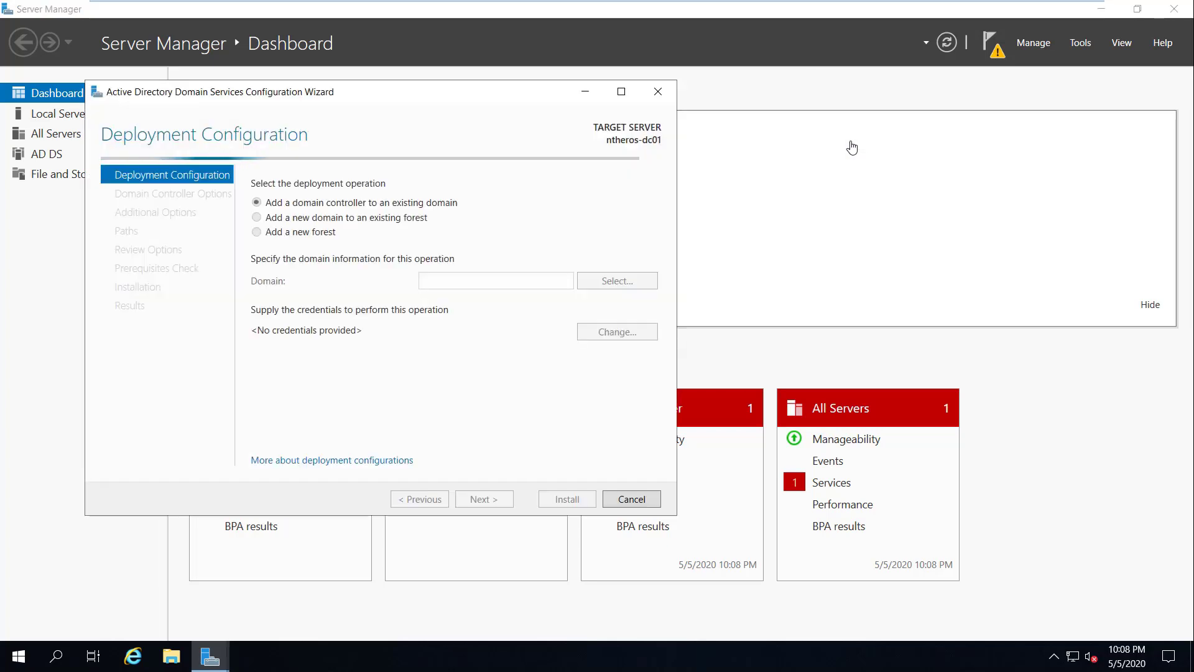
Step: Create a new forest with root domain name networkheros.local
{"action": "left_click", "coordinate": [320, 231]}
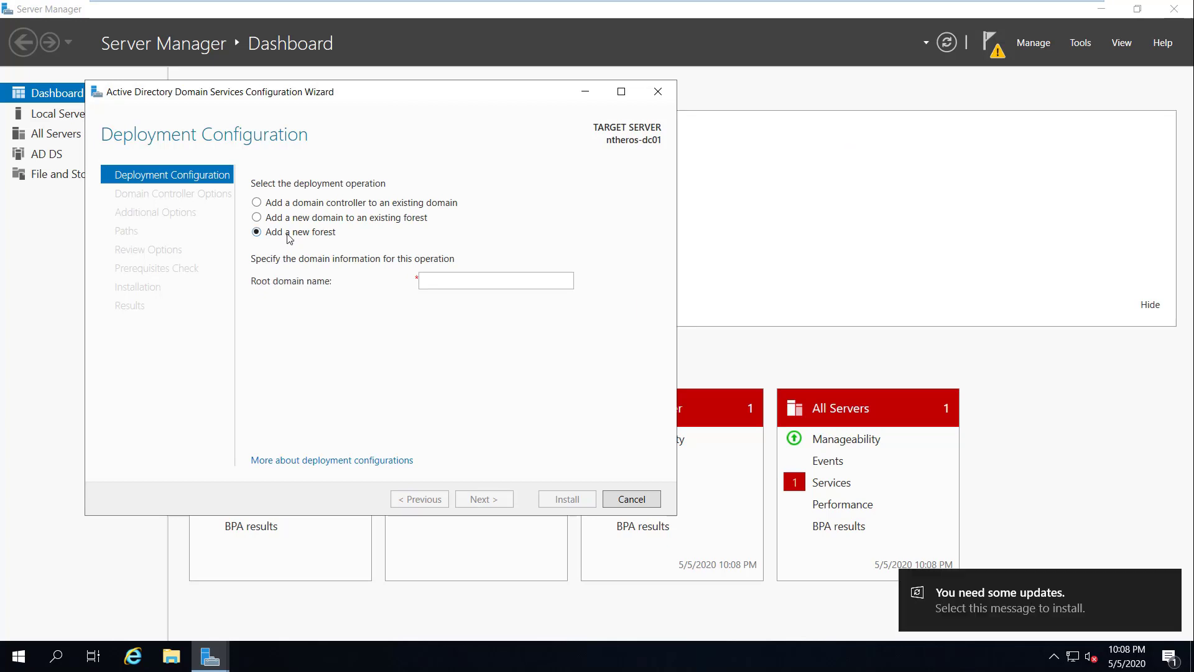
{"action": "left_click", "coordinate": [545, 275]}
{"action": "type", "text": "network"}
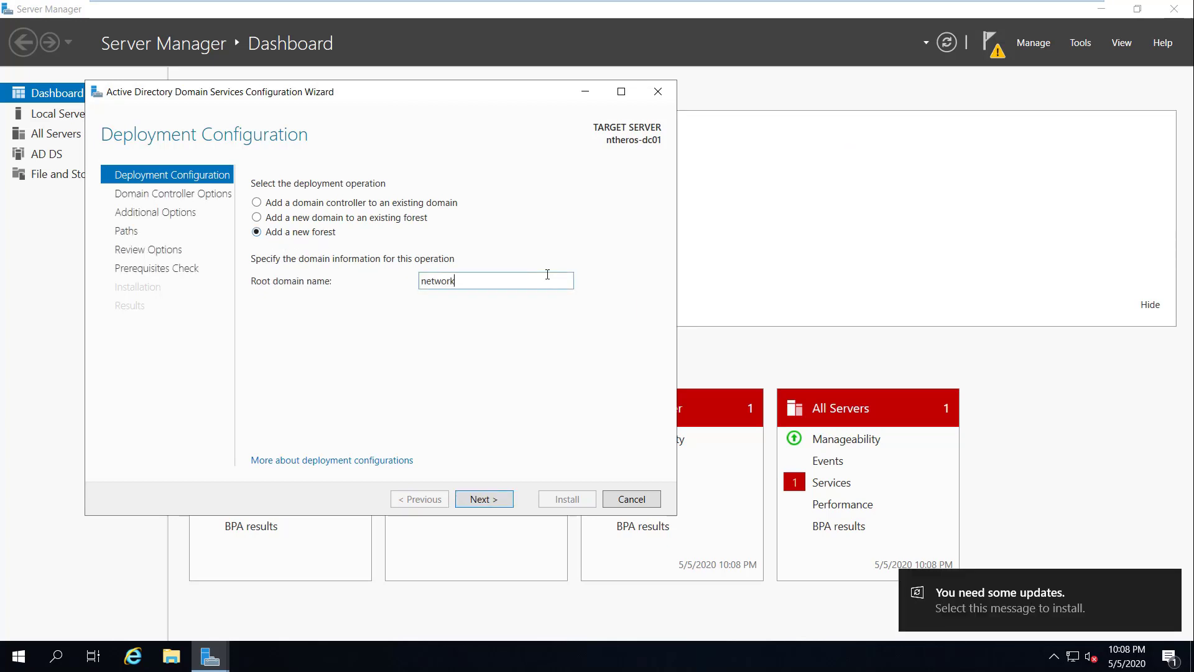
{"action": "type", "text": "heros.local"}
{"action": "left_click", "coordinate": [496, 498]}
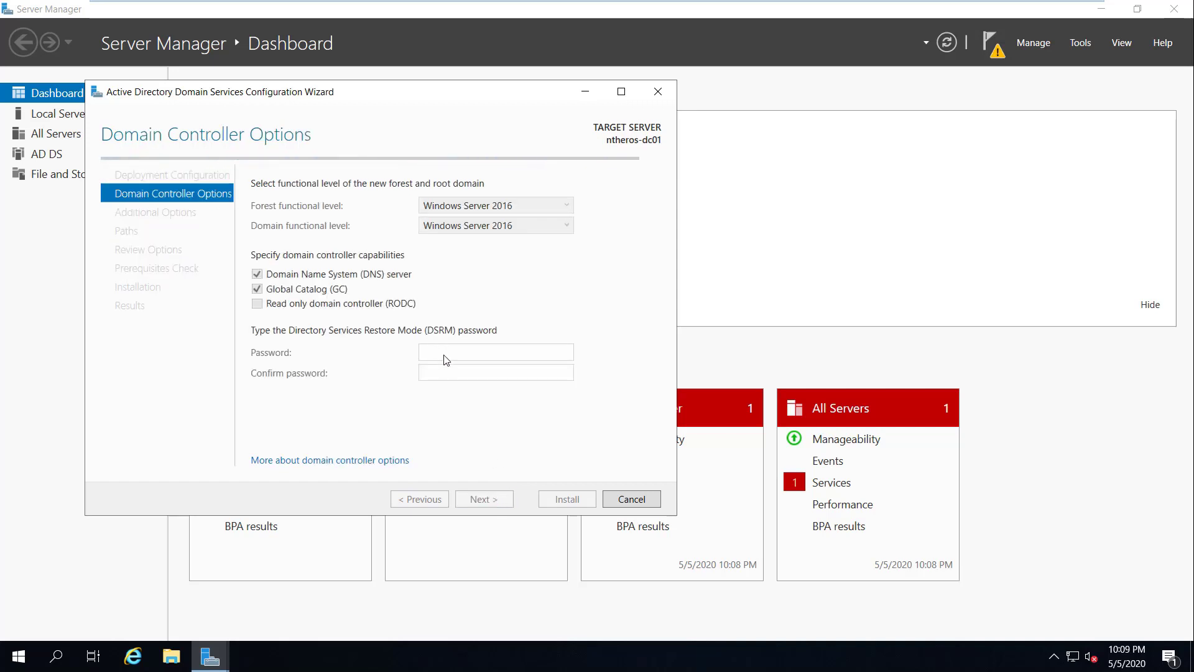
Step: Enter and confirm the restore mode password, then continue past the DNS delegation warning
{"action": "left_click", "coordinate": [486, 351]}
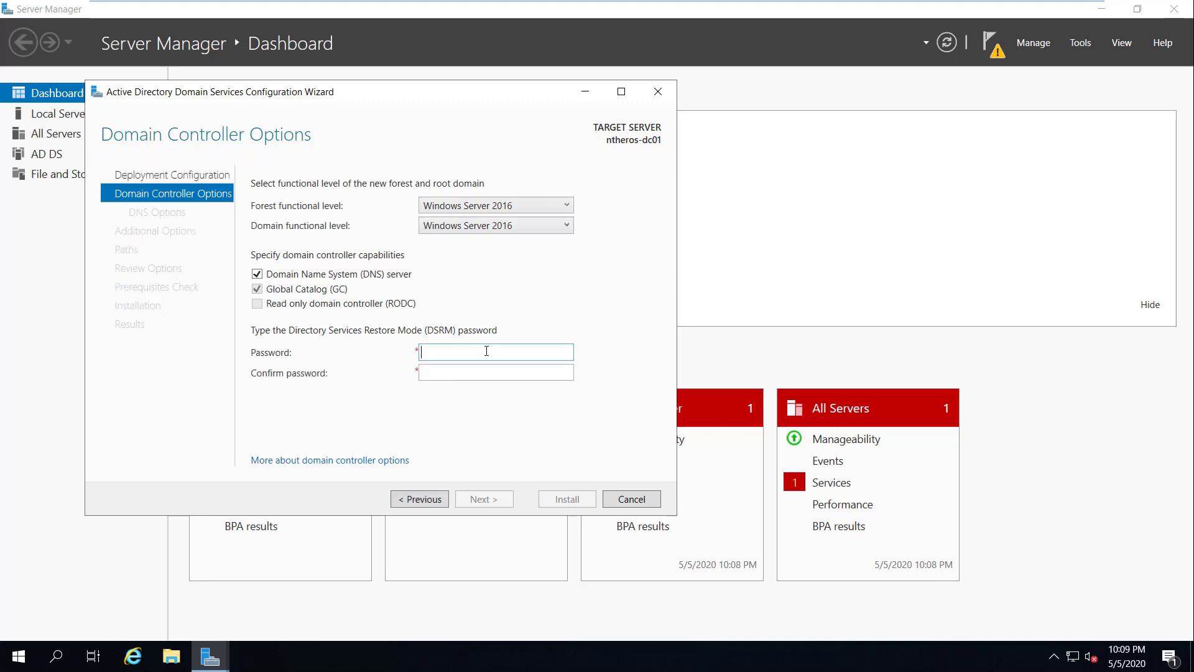
{"action": "type", "text": "P@ssw0rd1"}
{"action": "key", "text": "Tab"}
{"action": "type", "text": "P@ssw0rd1"}
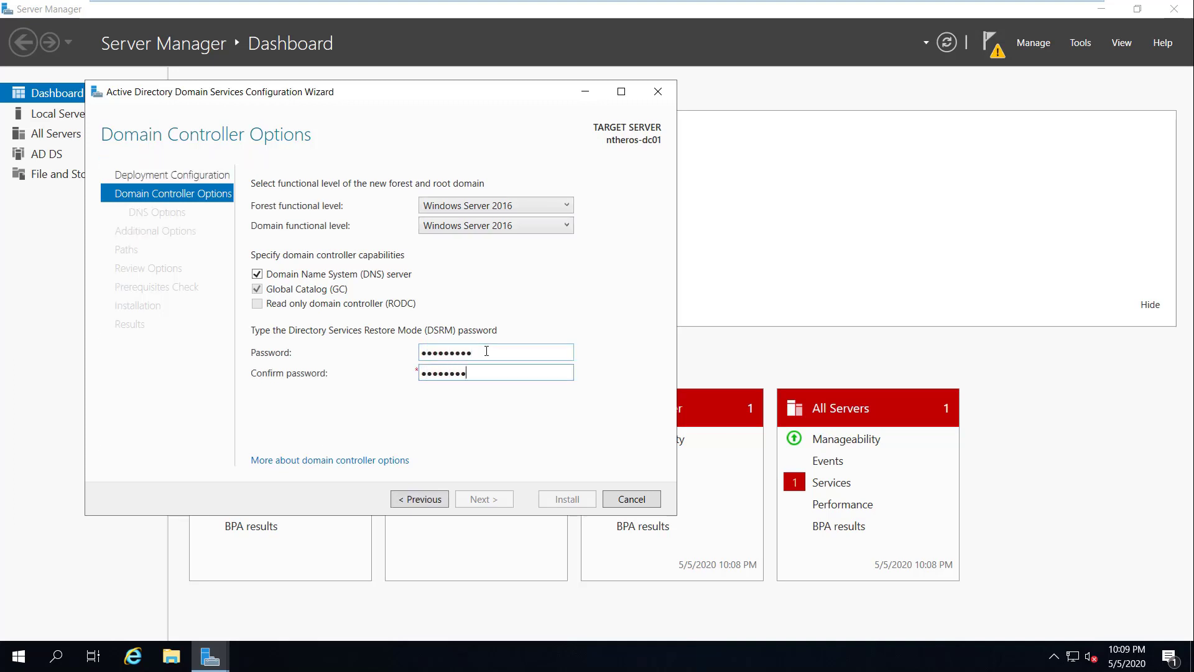
{"action": "left_click", "coordinate": [501, 499]}
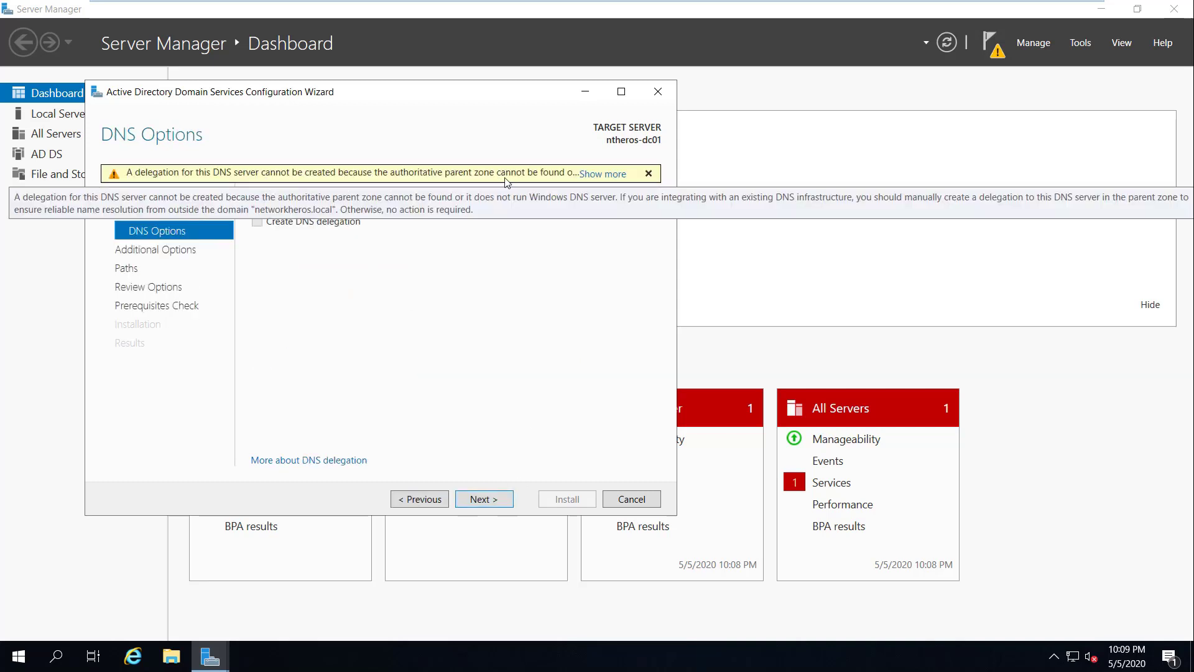
{"action": "left_click", "coordinate": [483, 500]}
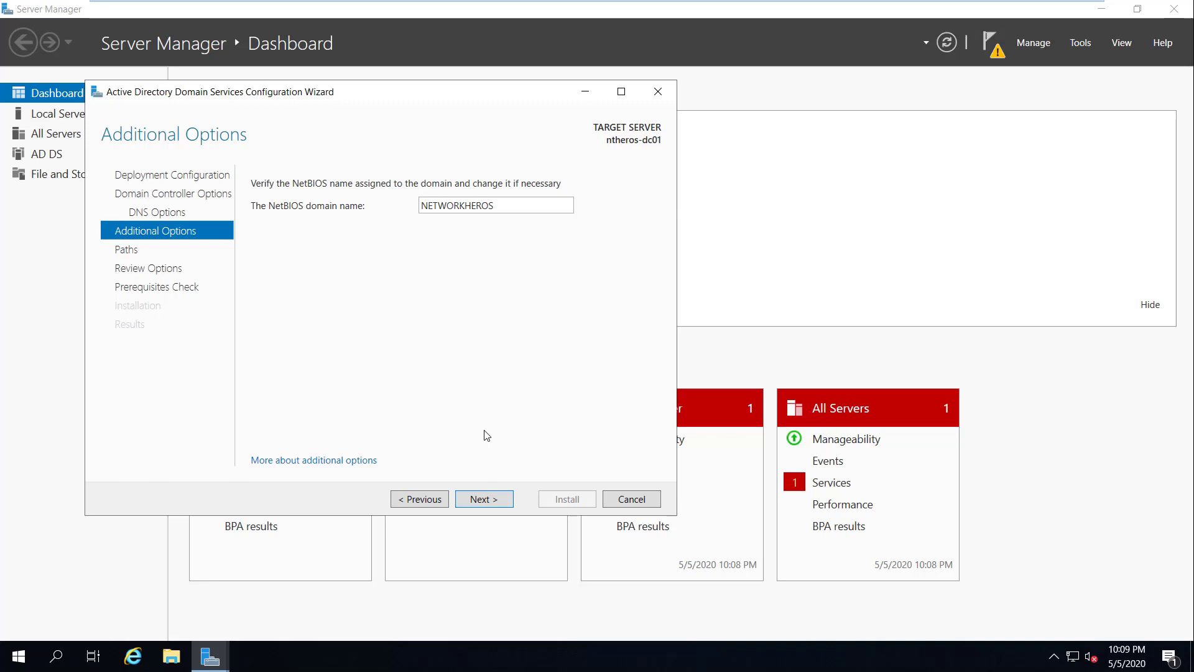
Step: Accept the default NetBIOS name and database, log and SYSVOL paths, then install AD DS
{"action": "left_click", "coordinate": [490, 502]}
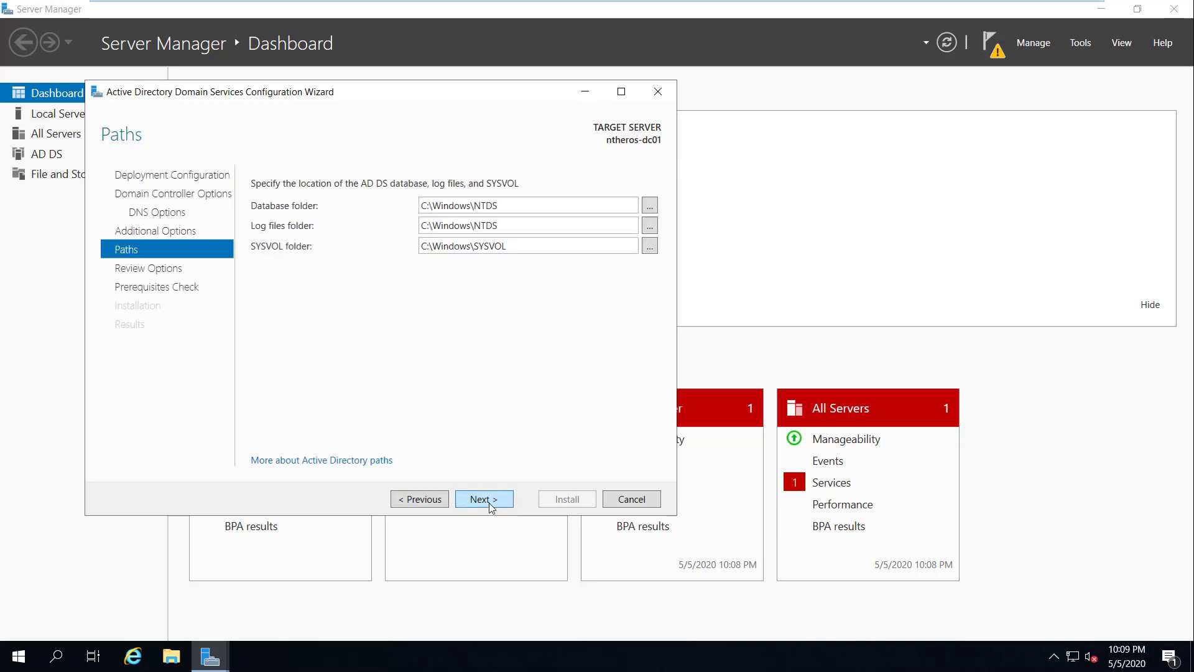
{"action": "left_click", "coordinate": [492, 507]}
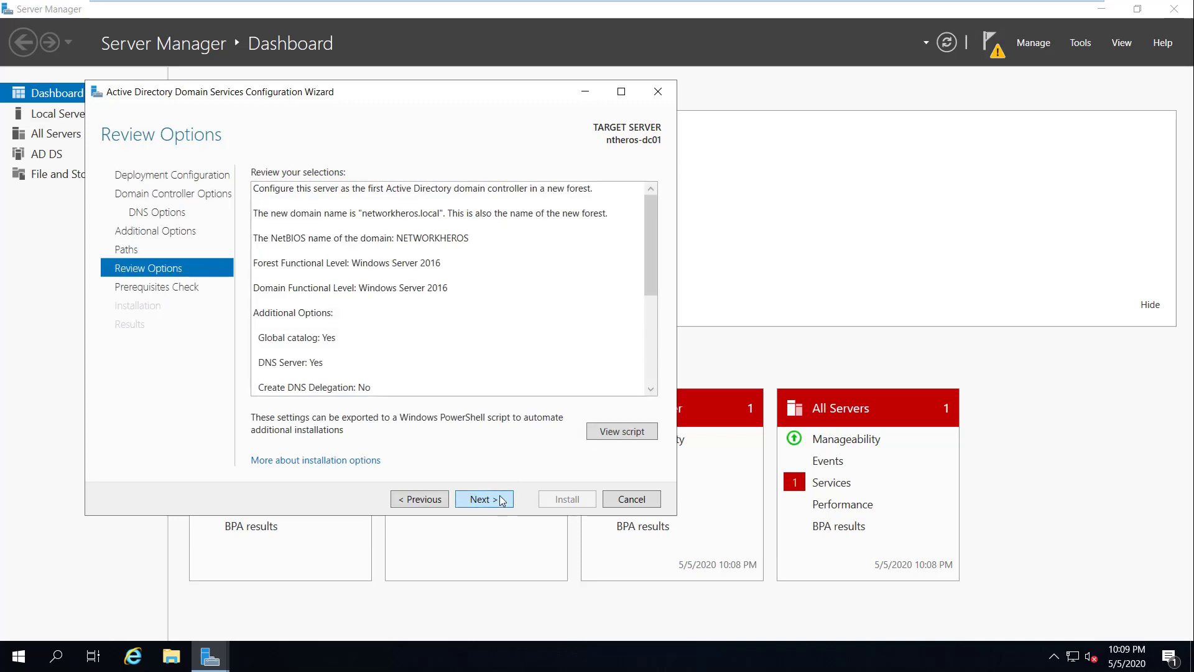
{"action": "left_click", "coordinate": [502, 500]}
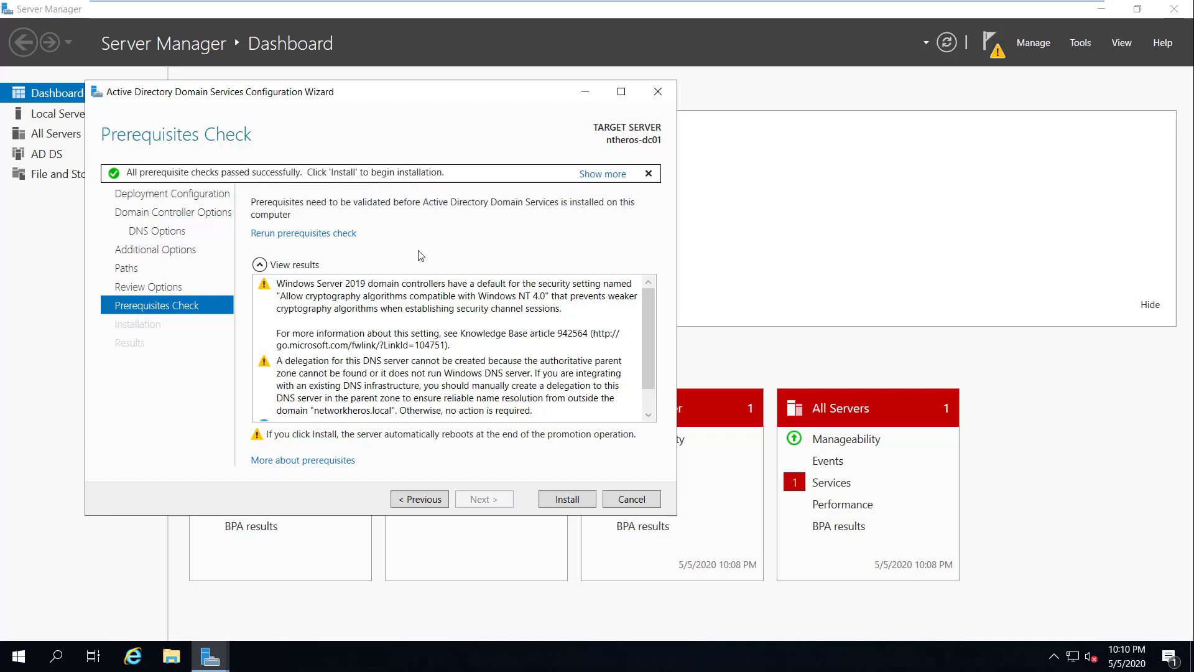
{"action": "left_click", "coordinate": [562, 503]}
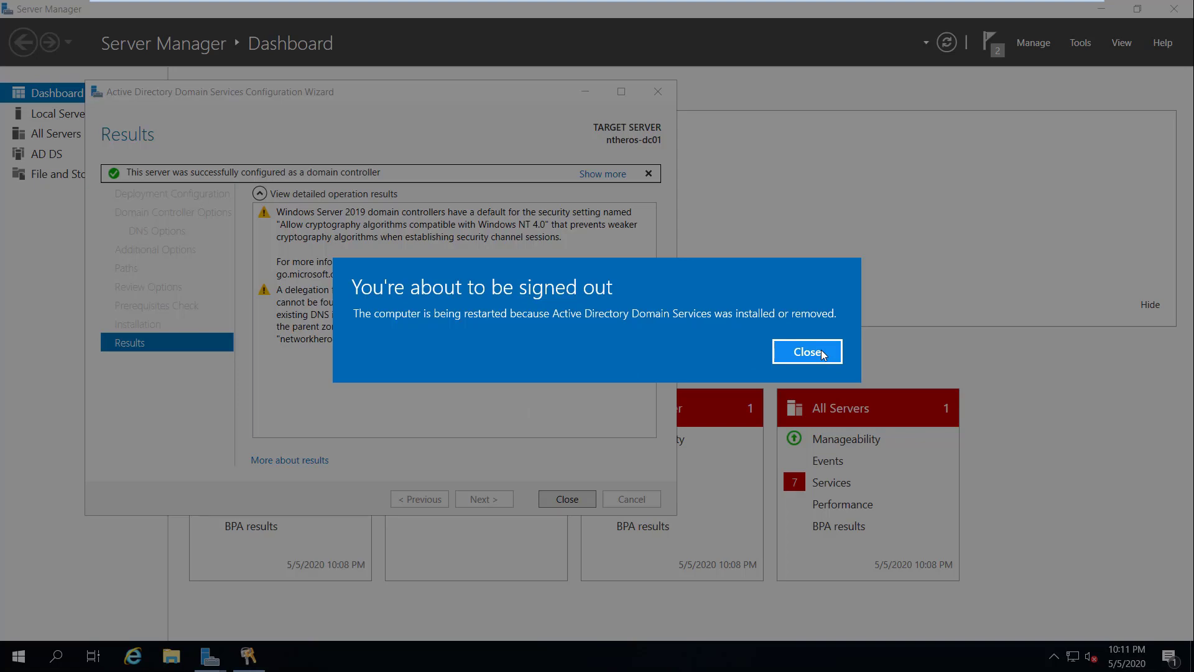
Step: Dismiss the sign-out notice and close the finished AD DS configuration wizard
{"action": "left_click", "coordinate": [820, 350]}
{"action": "left_click", "coordinate": [575, 501]}
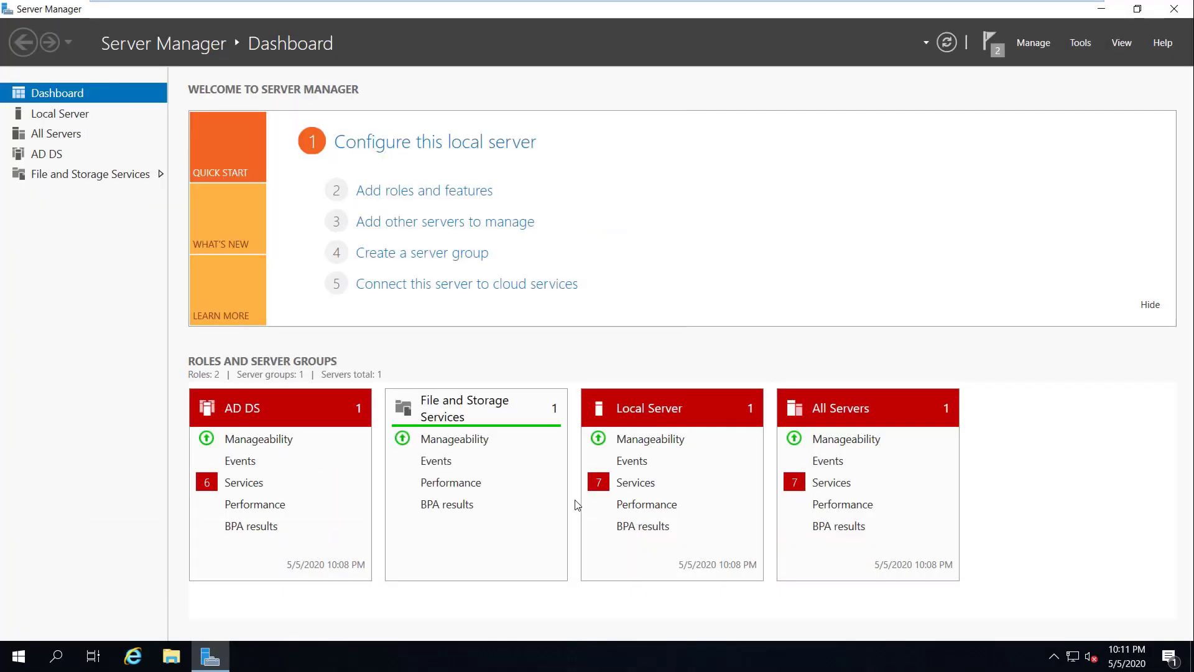
{"action": "left_click", "coordinate": [993, 43]}
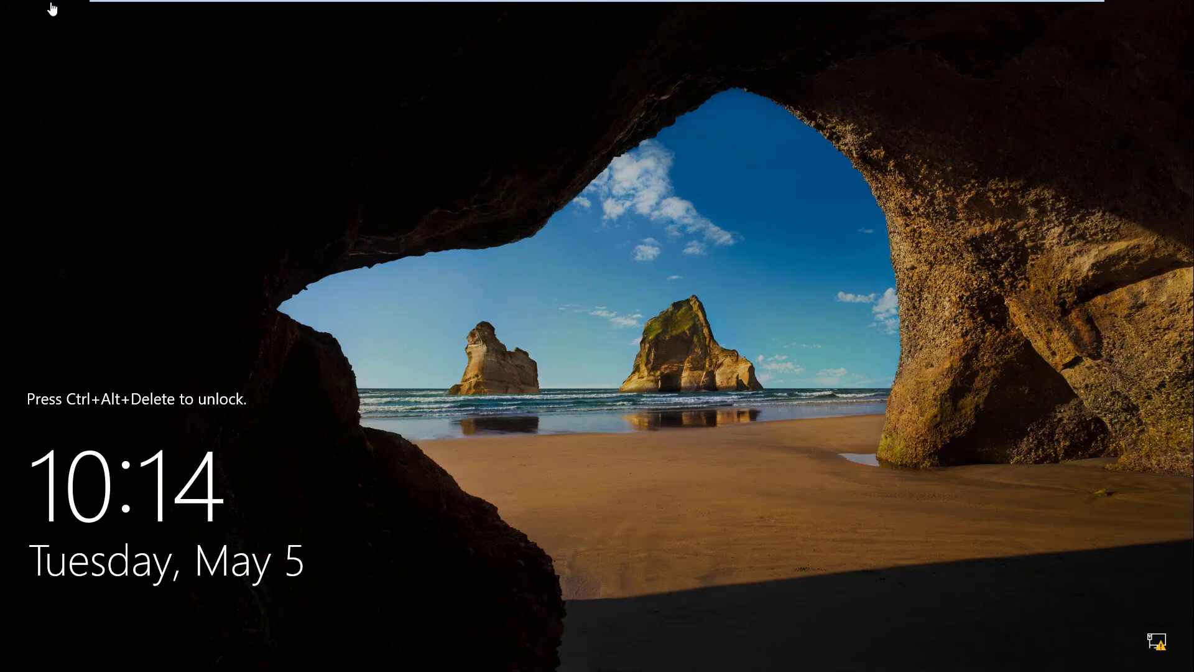
Step: After the reboot, send Ctrl+Alt+Del through VMware and sign in with the administrator password
{"action": "mouse_move", "coordinate": [466, 3]}
{"action": "right_click", "coordinate": [724, 25]}
{"action": "left_click", "coordinate": [739, 91]}
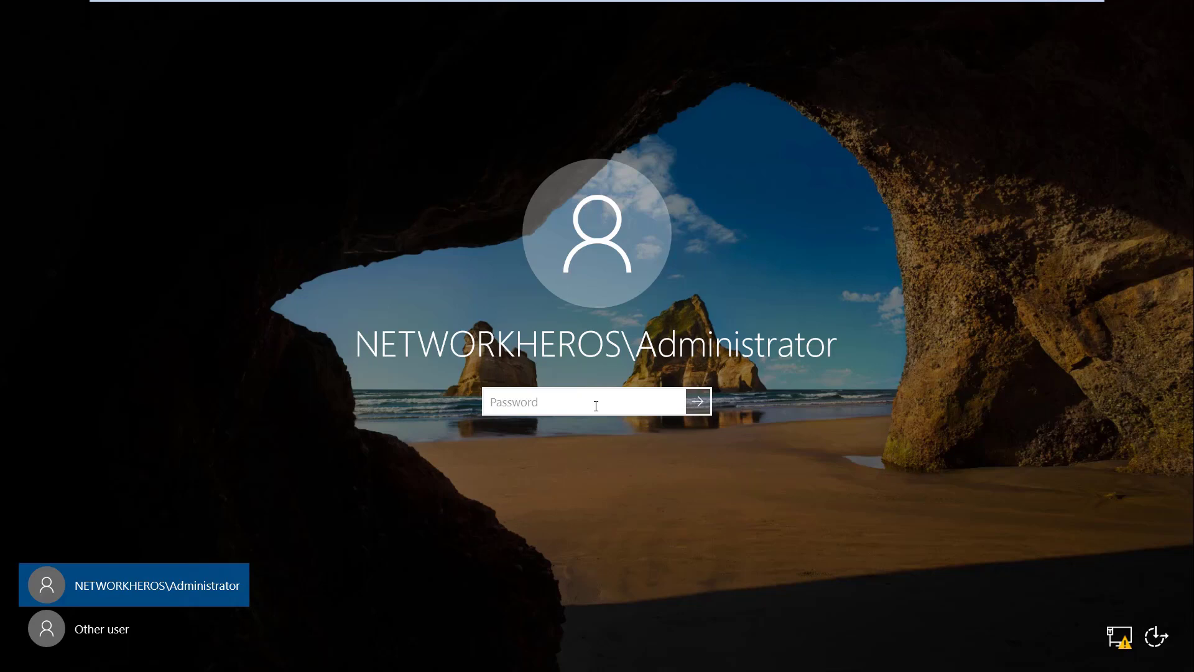
{"action": "type", "text": "*****"}
{"action": "key", "text": "Return"}
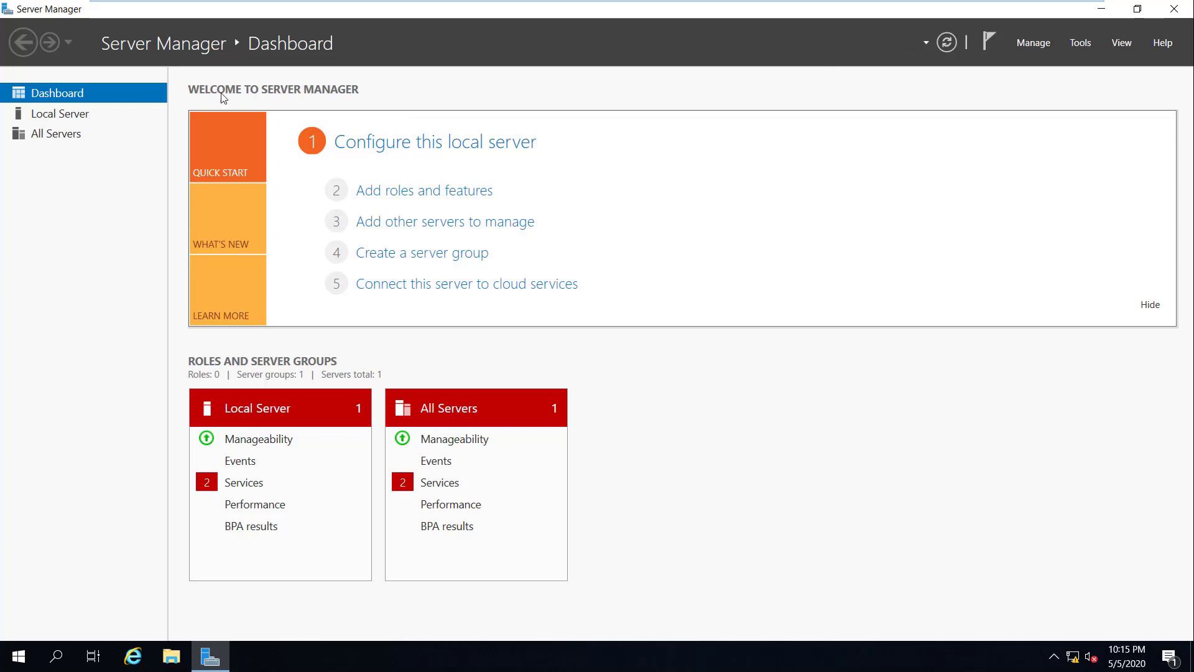
Step: Open Local Server to confirm ntheros-dc01 is now joined to networkheros.local
{"action": "left_click", "coordinate": [47, 118]}
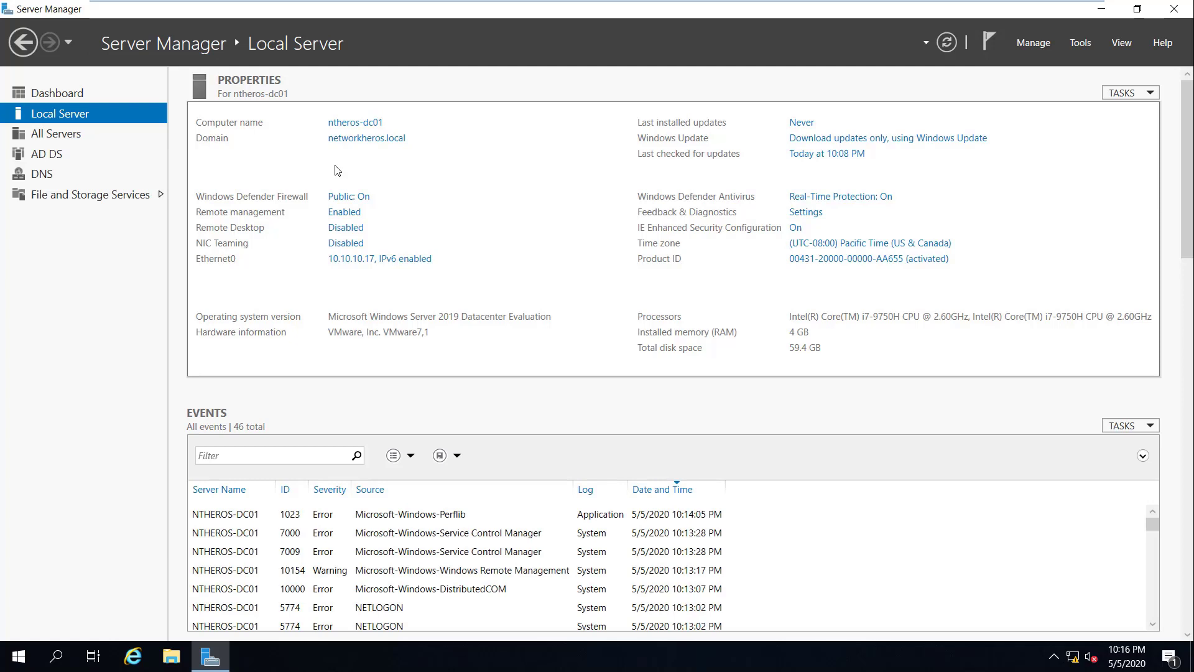
Step: Minimize Server Manager and bring up the Network Connections window from the Run box
{"action": "left_click", "coordinate": [1104, 10]}
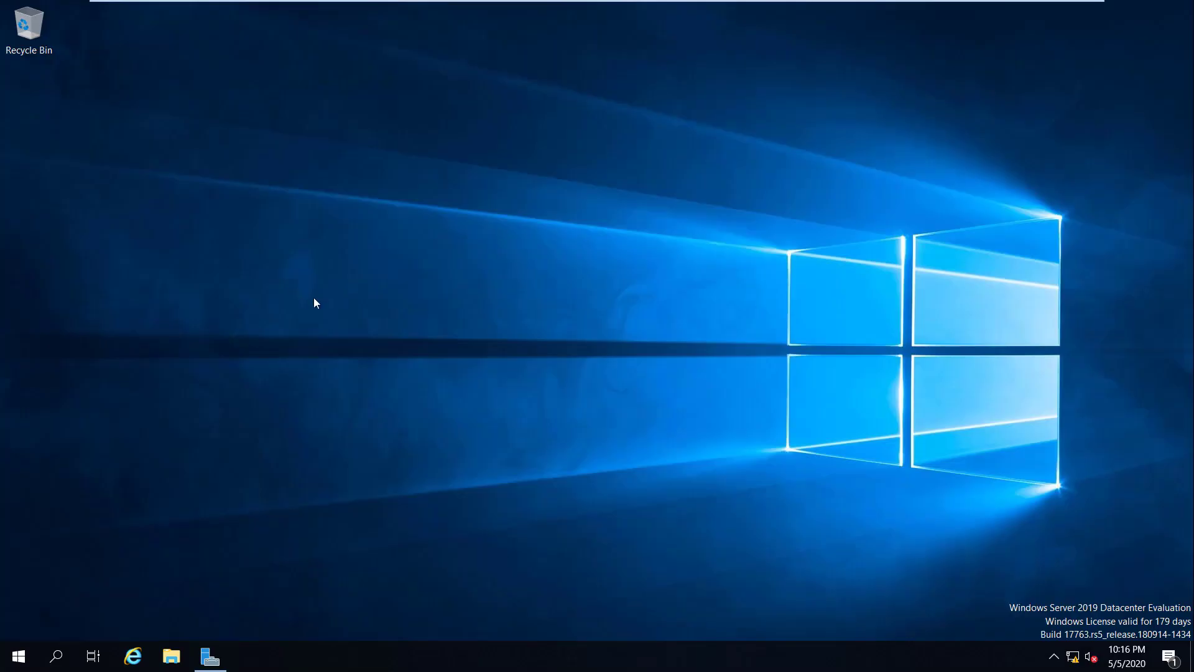
{"action": "key", "text": "super+r"}
{"action": "type", "text": "dsa.msc"}
{"action": "key", "text": "Return"}
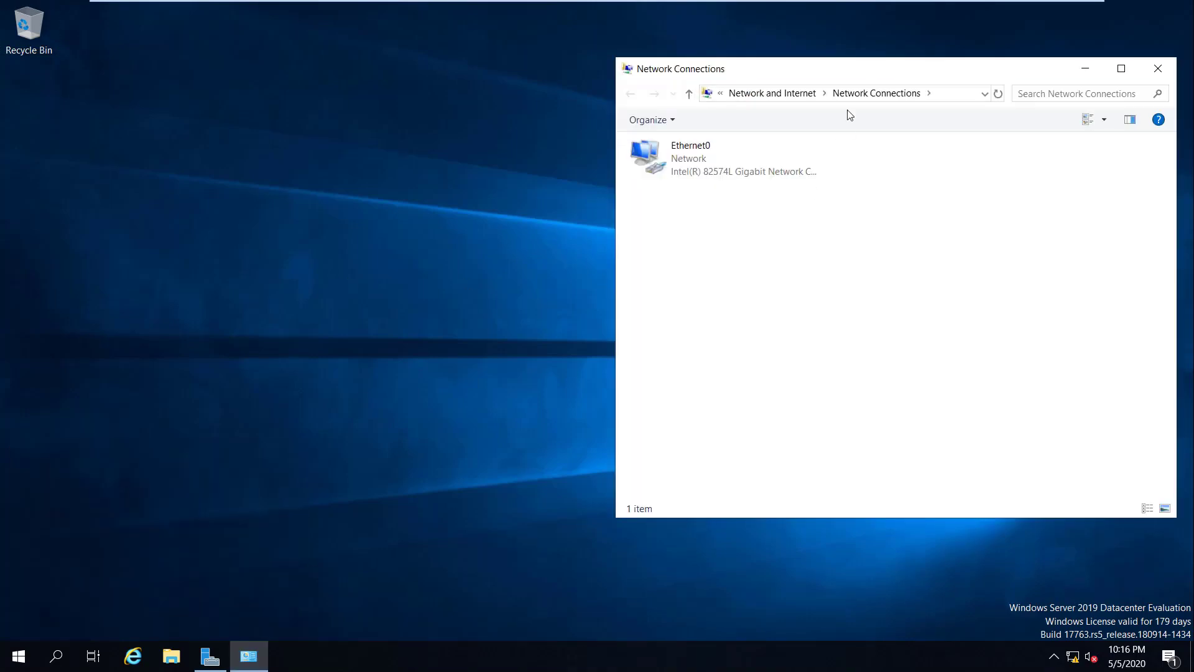
{"action": "left_click_drag", "start_coordinate": [871, 72], "coordinate": [600, 73]}
Step: Set Ethernet0's IPv4 preferred DNS to 10.10.10.17 with alternate 10.10.10.2 and save
{"action": "left_click", "coordinate": [429, 169]}
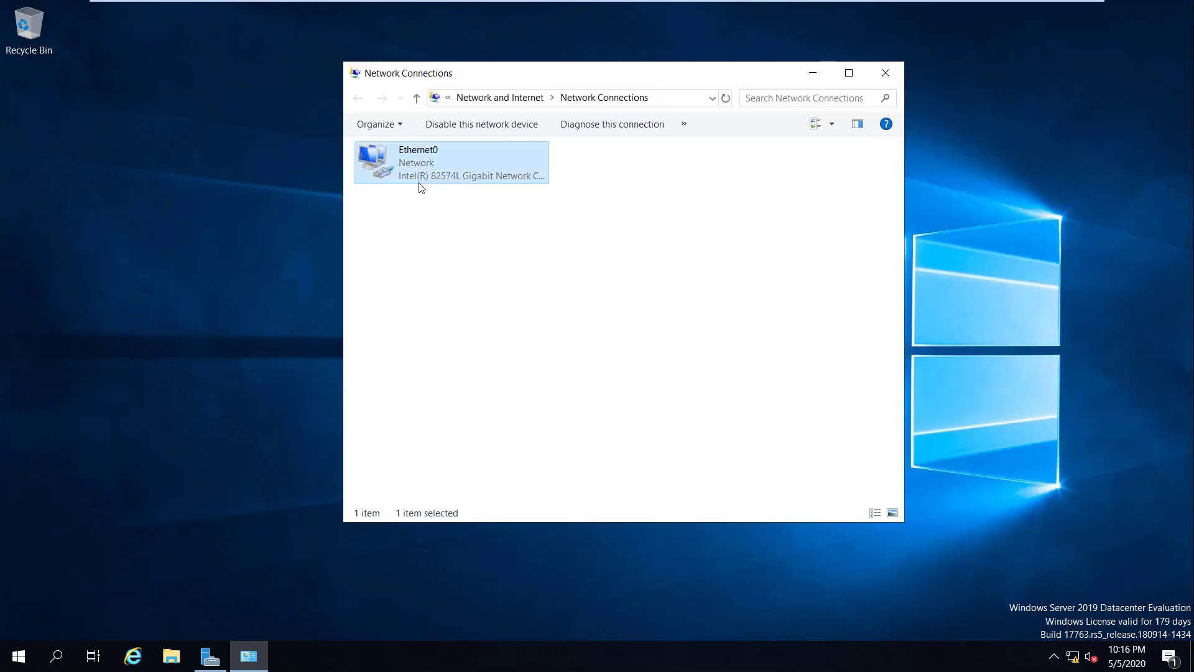
{"action": "right_click", "coordinate": [437, 171]}
{"action": "left_click", "coordinate": [487, 321]}
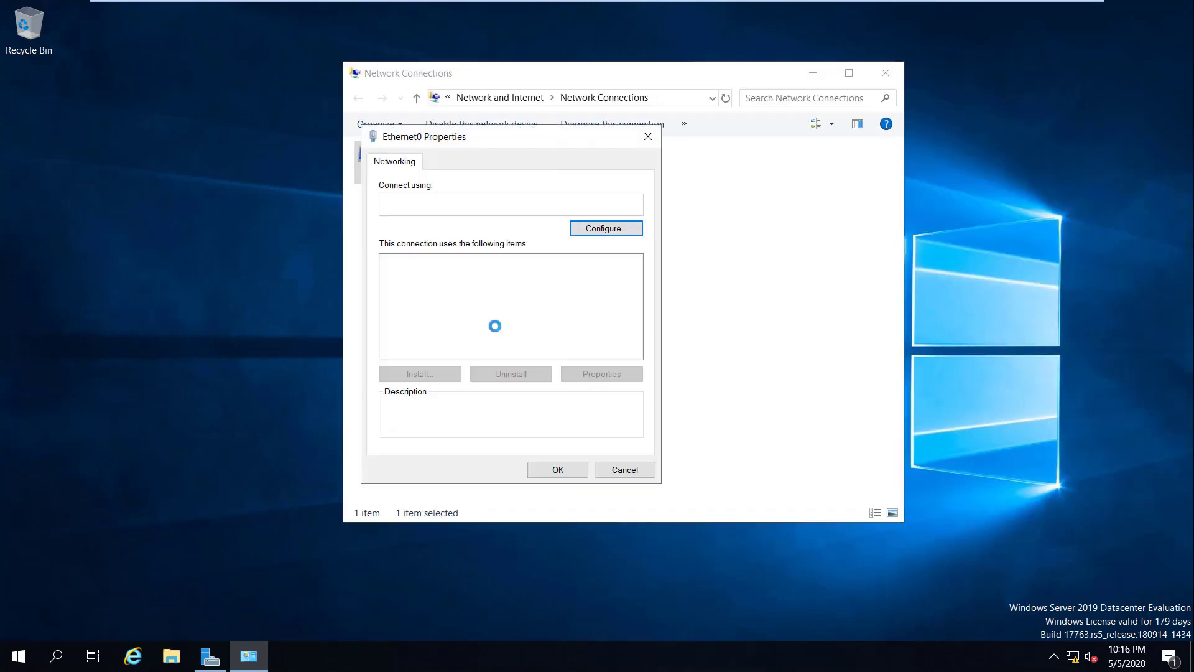
{"action": "double_click", "coordinate": [426, 301]}
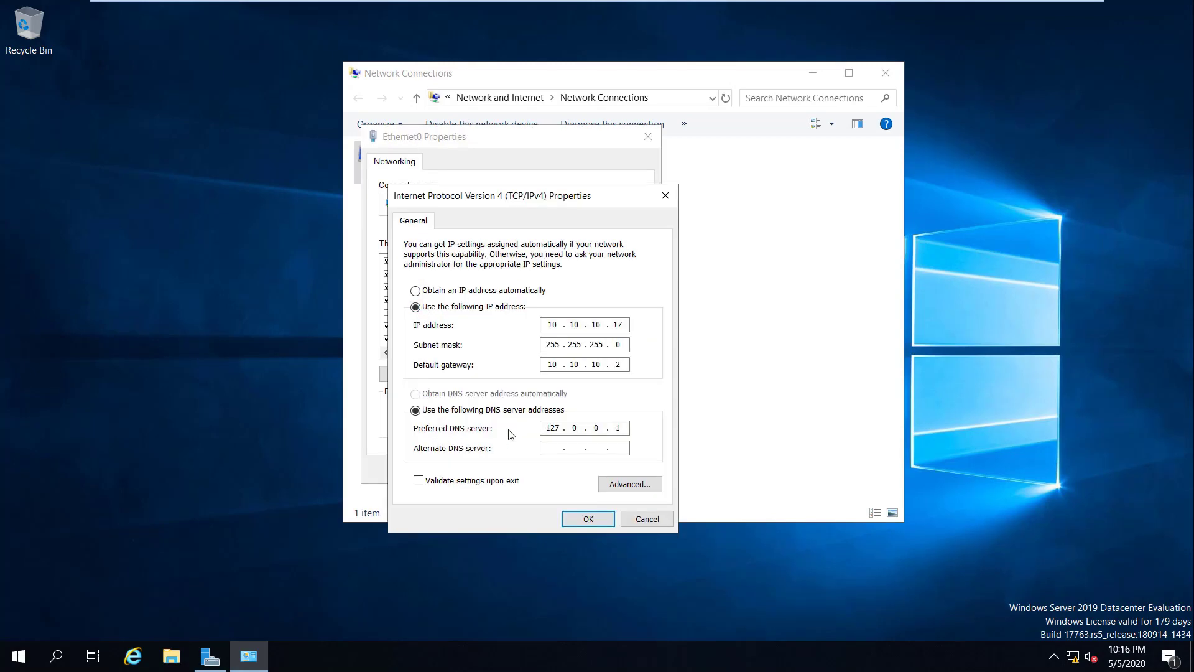
{"action": "double_click", "coordinate": [563, 431]}
{"action": "type", "text": "10.10."}
{"action": "type", "text": "10."}
{"action": "type", "text": "17"}
{"action": "type", "text": "10.10.10"}
{"action": "type", "text": "2"}
{"action": "left_click", "coordinate": [589, 519]}
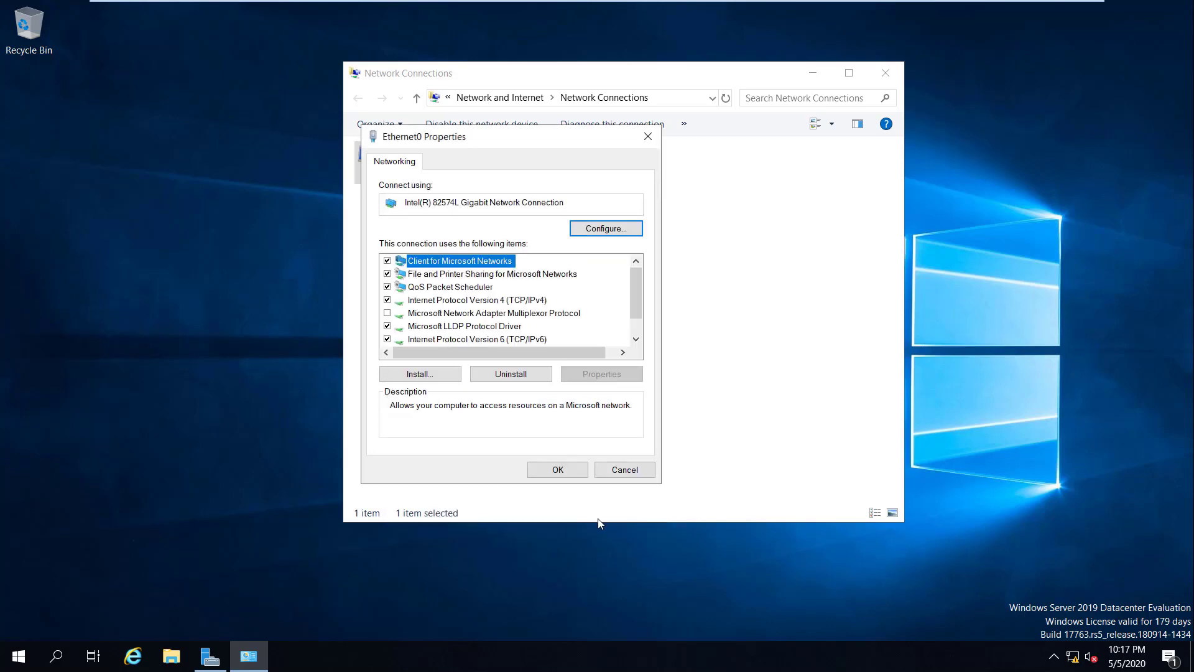
{"action": "left_click", "coordinate": [560, 474]}
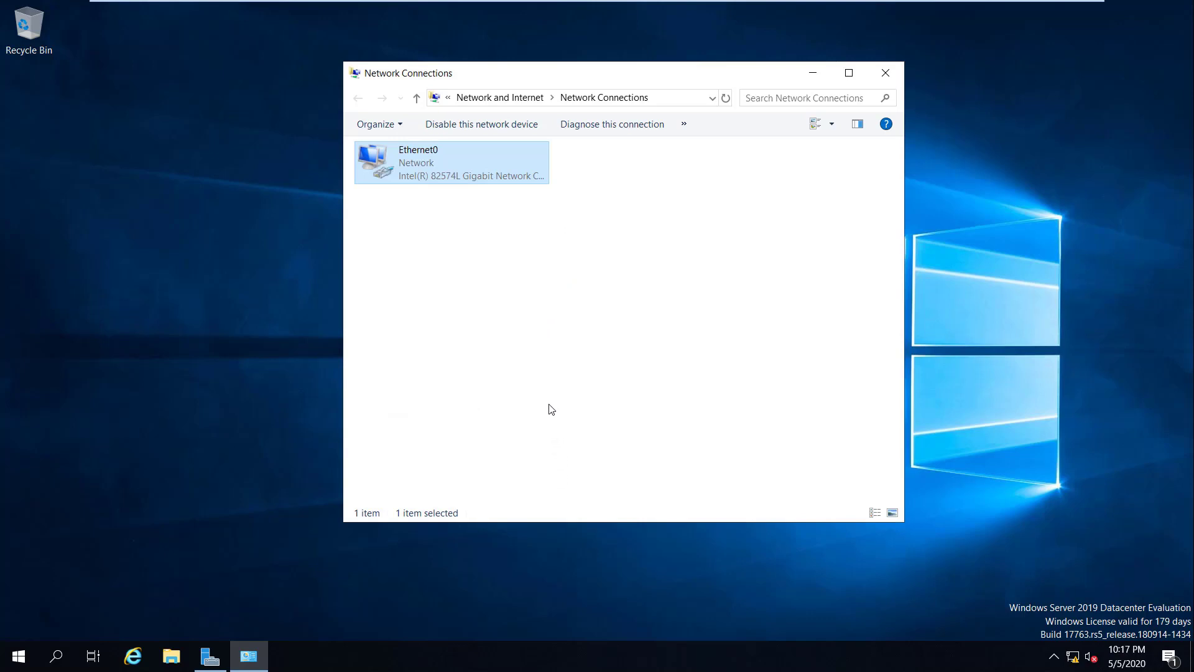
Step: Ping google.com from Command Prompt, getting replies from 216.58.197.78, then close the console
{"action": "left_click", "coordinate": [608, 290]}
{"action": "key", "text": "super"}
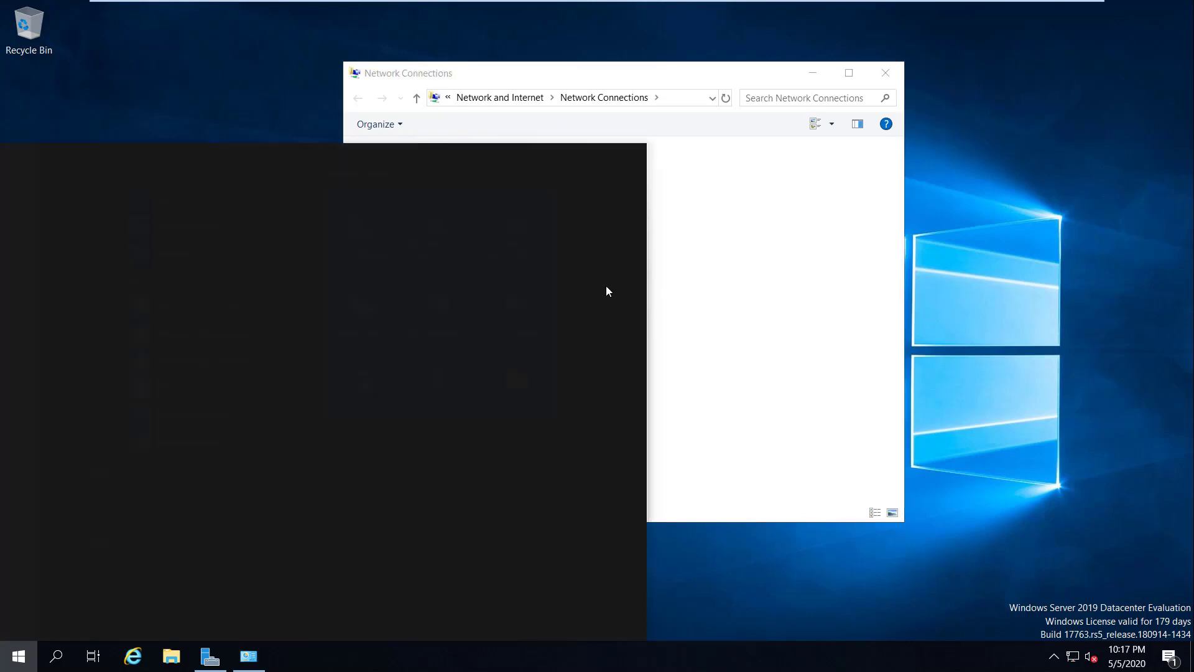
{"action": "type", "text": "cmd"}
{"action": "key", "text": "Return"}
{"action": "type", "text": "ping google.com"}
{"action": "key", "text": "Return"}
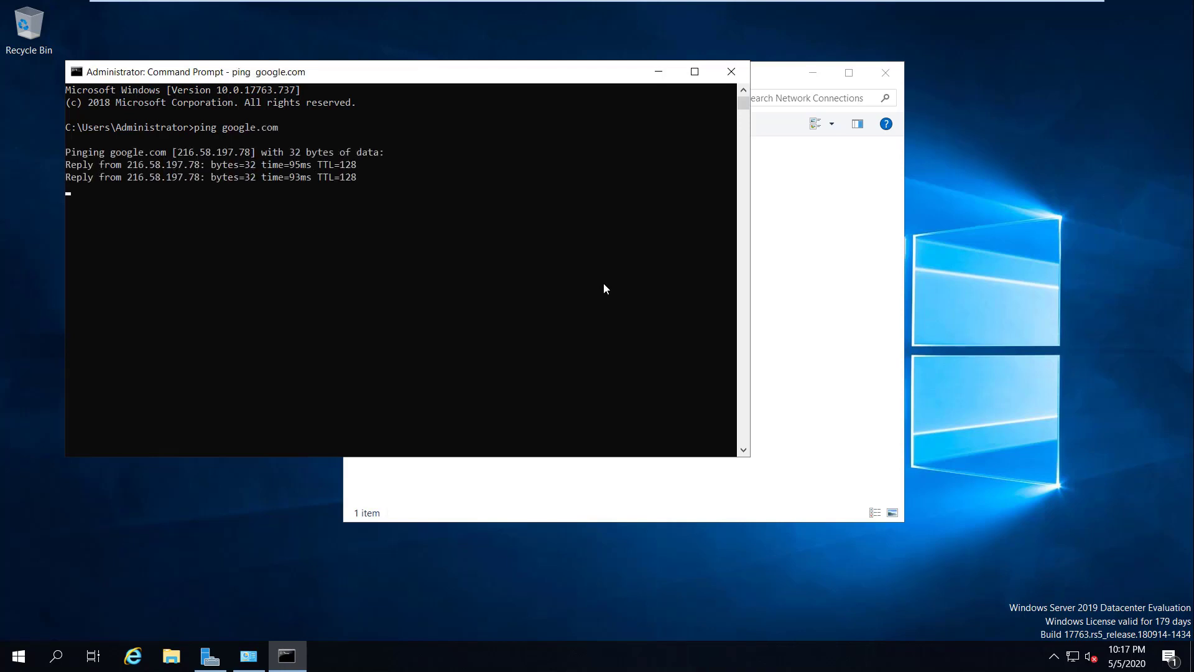
{"action": "key", "text": "ctrl+c"}
{"action": "left_click", "coordinate": [731, 71]}
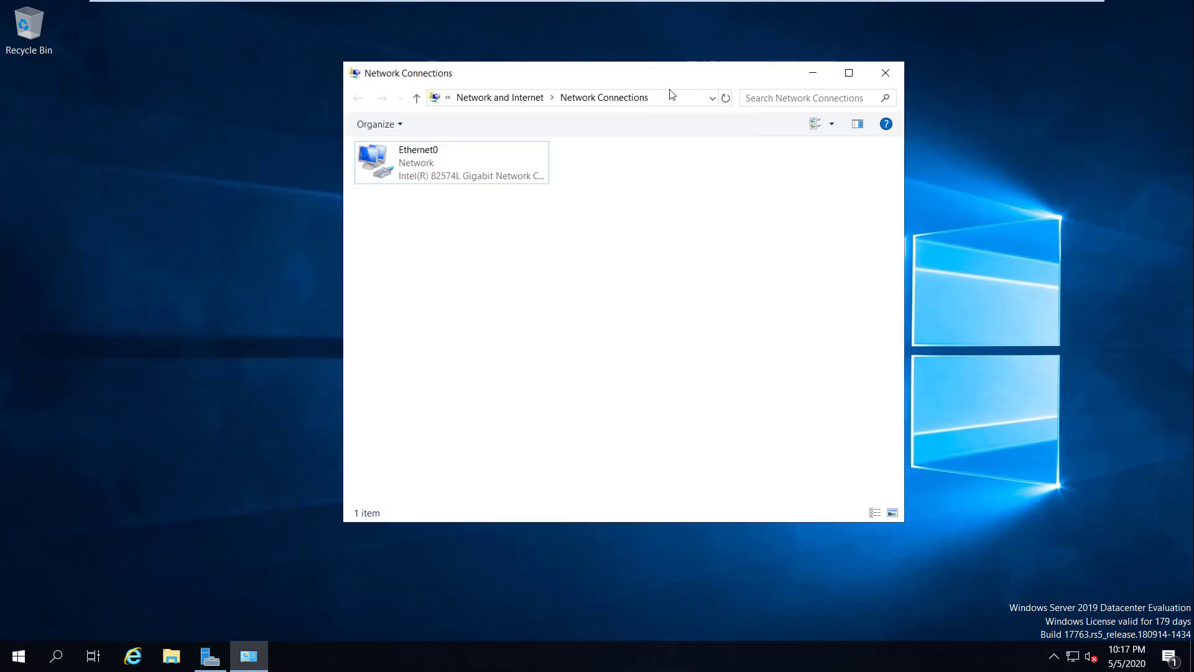
Step: Close Network Connections, switch to the Win2k16 VM and enlarge its Server Manager window
{"action": "left_click", "coordinate": [883, 76]}
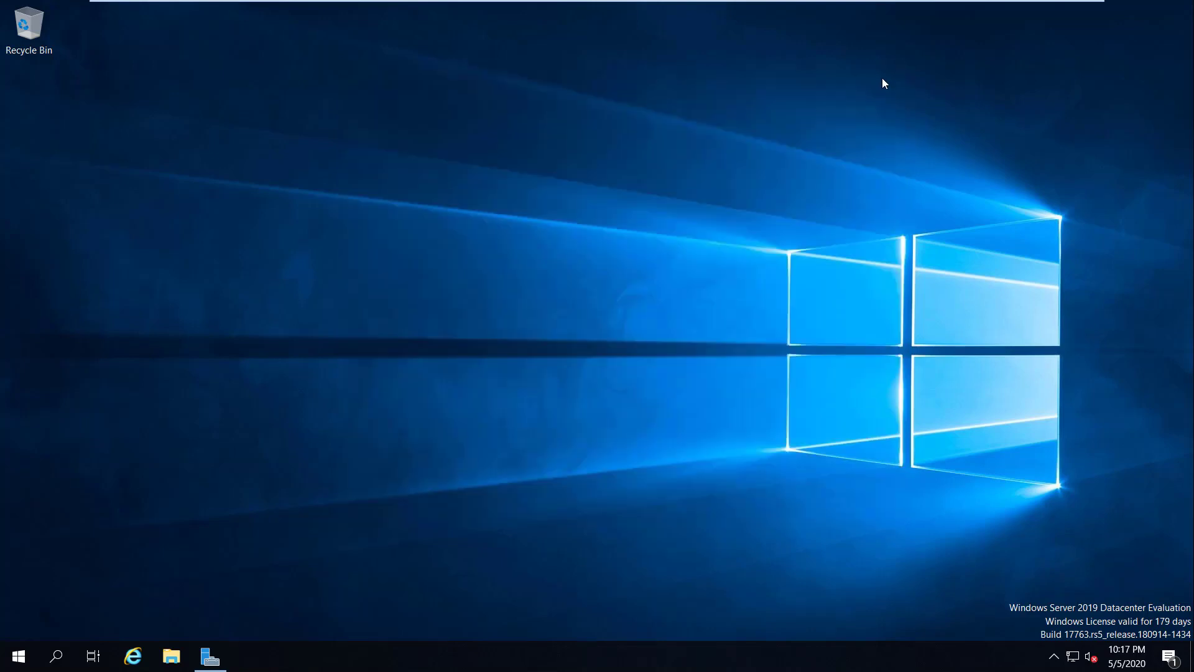
{"action": "mouse_move", "coordinate": [837, 5]}
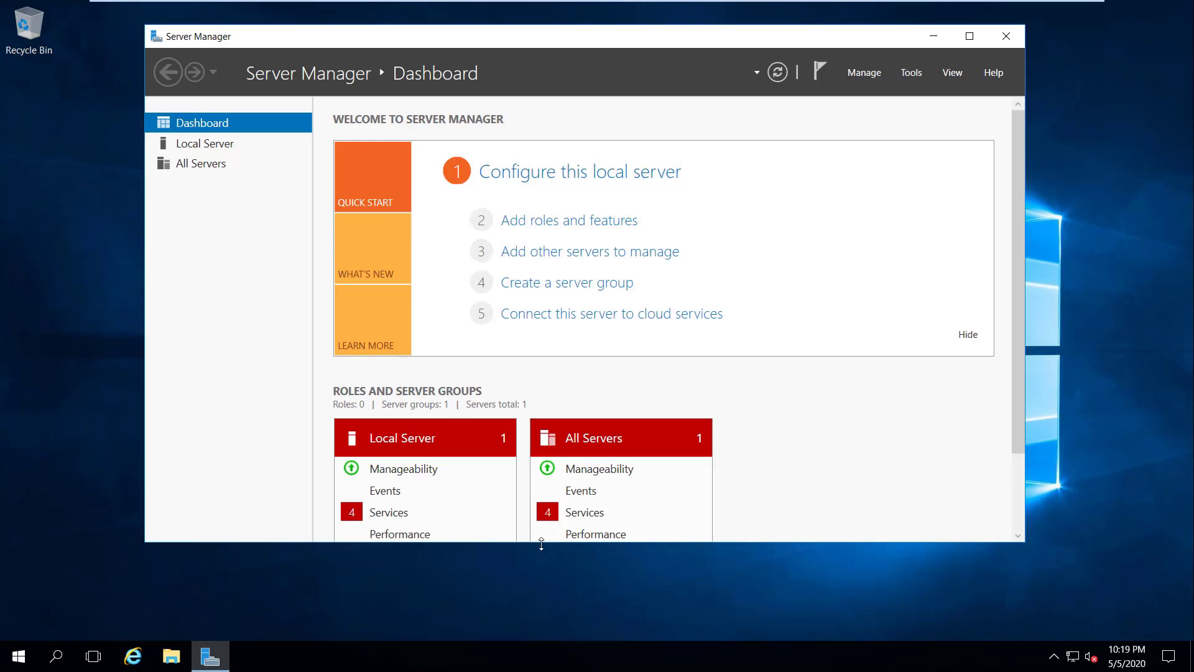
{"action": "left_click_drag", "start_coordinate": [541, 544], "coordinate": [540, 596]}
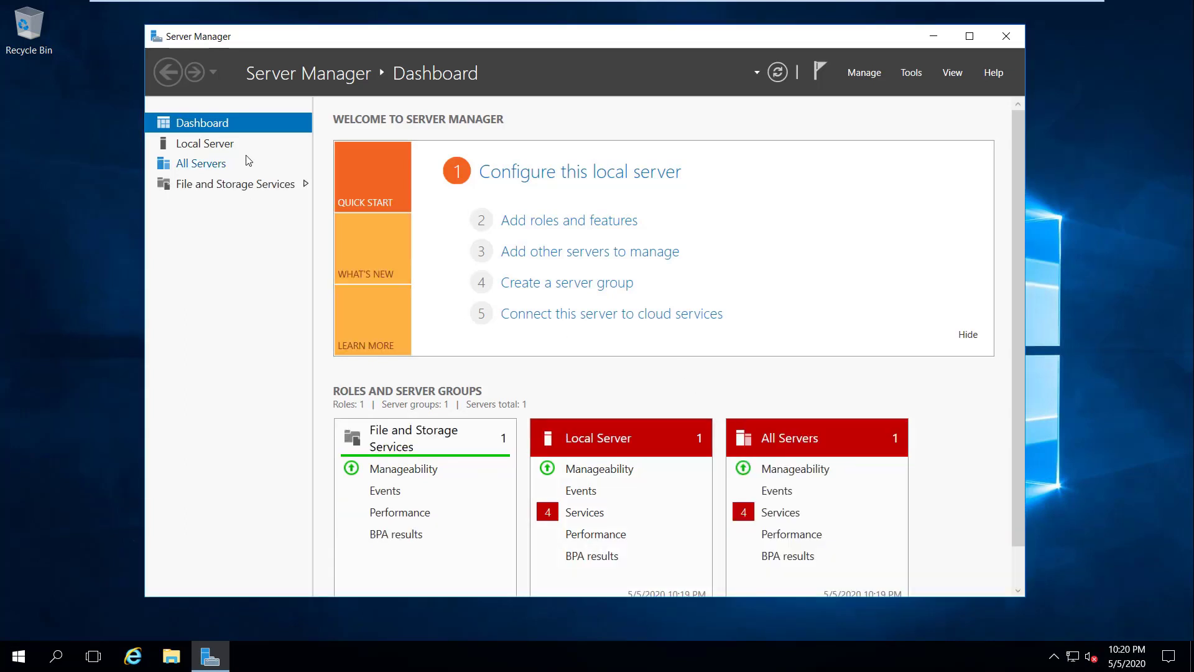
Step: Rename the computer to ntheros-ftp and try joining the networkheros.local domain
{"action": "left_click", "coordinate": [231, 145]}
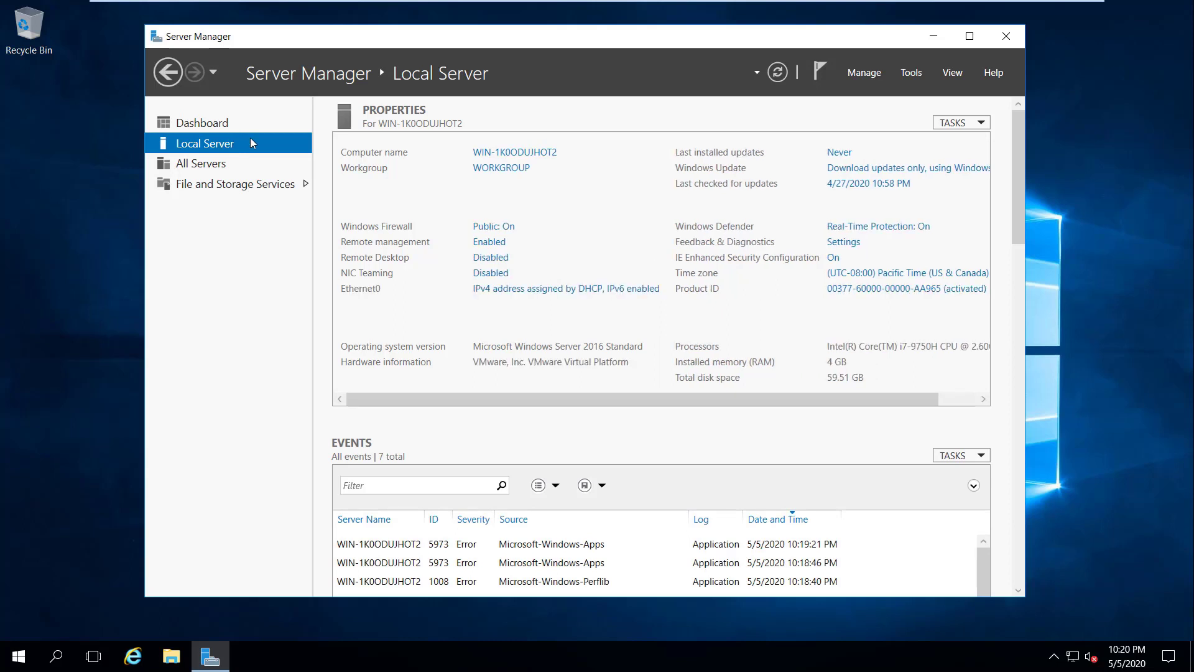
{"action": "left_click", "coordinate": [534, 154]}
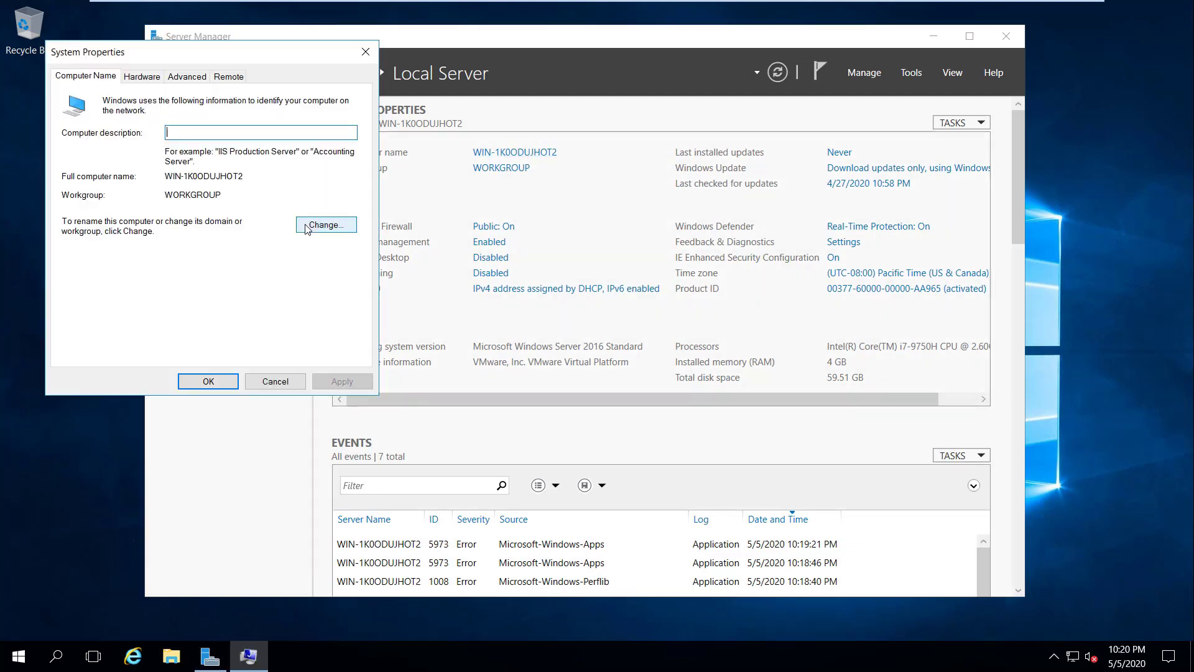
{"action": "left_click", "coordinate": [323, 224]}
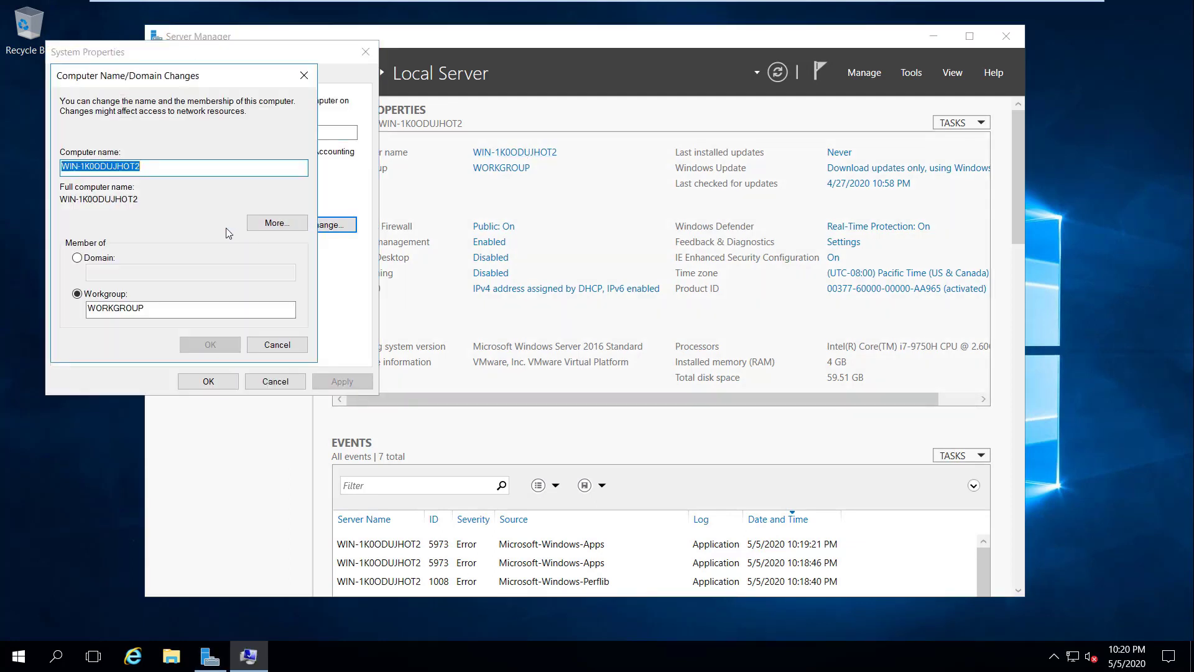
{"action": "type", "text": "ntheros-"}
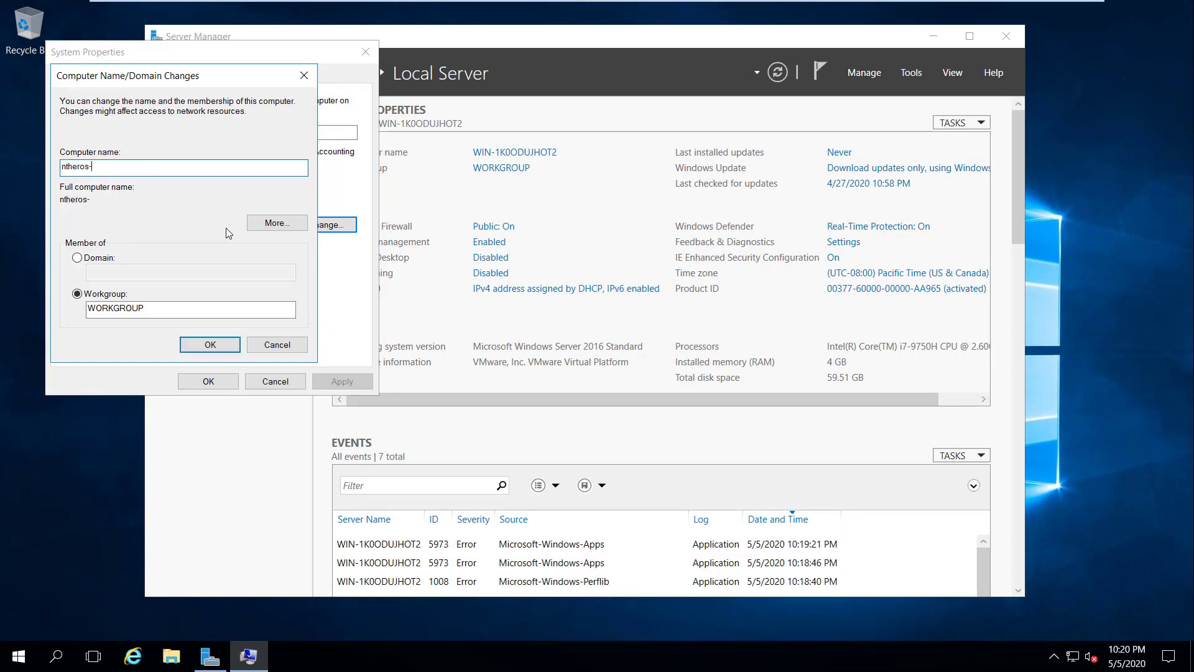
{"action": "type", "text": "ftp"}
{"action": "left_click", "coordinate": [99, 259]}
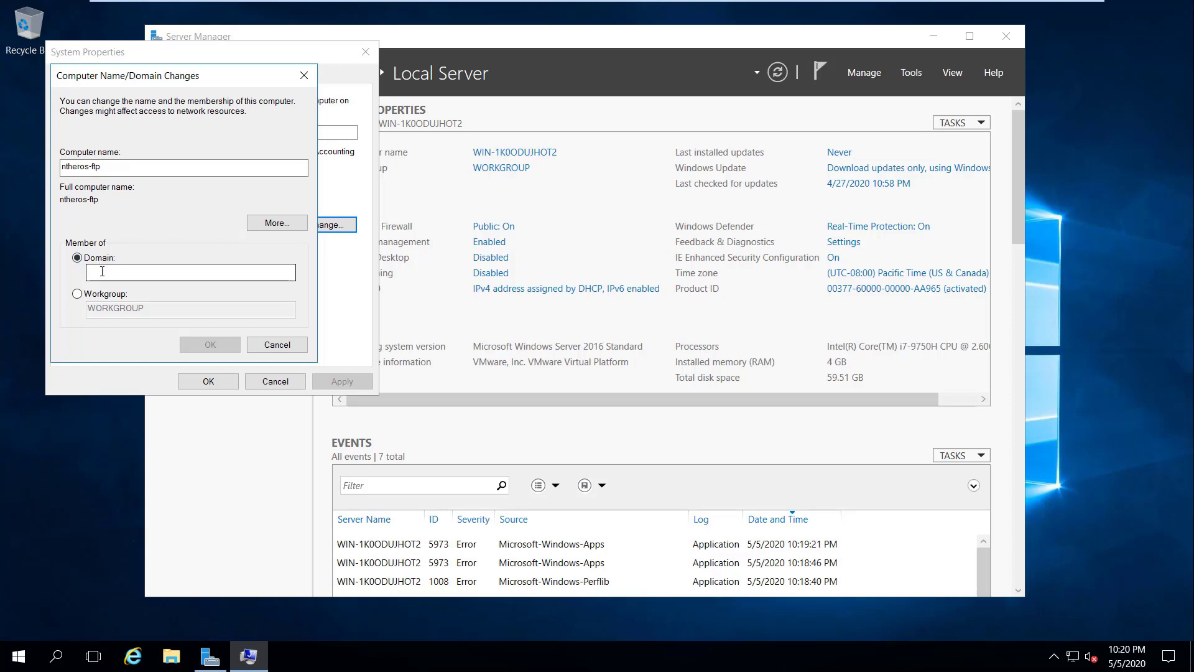
{"action": "left_click", "coordinate": [102, 272]}
{"action": "type", "text": "networkhero"}
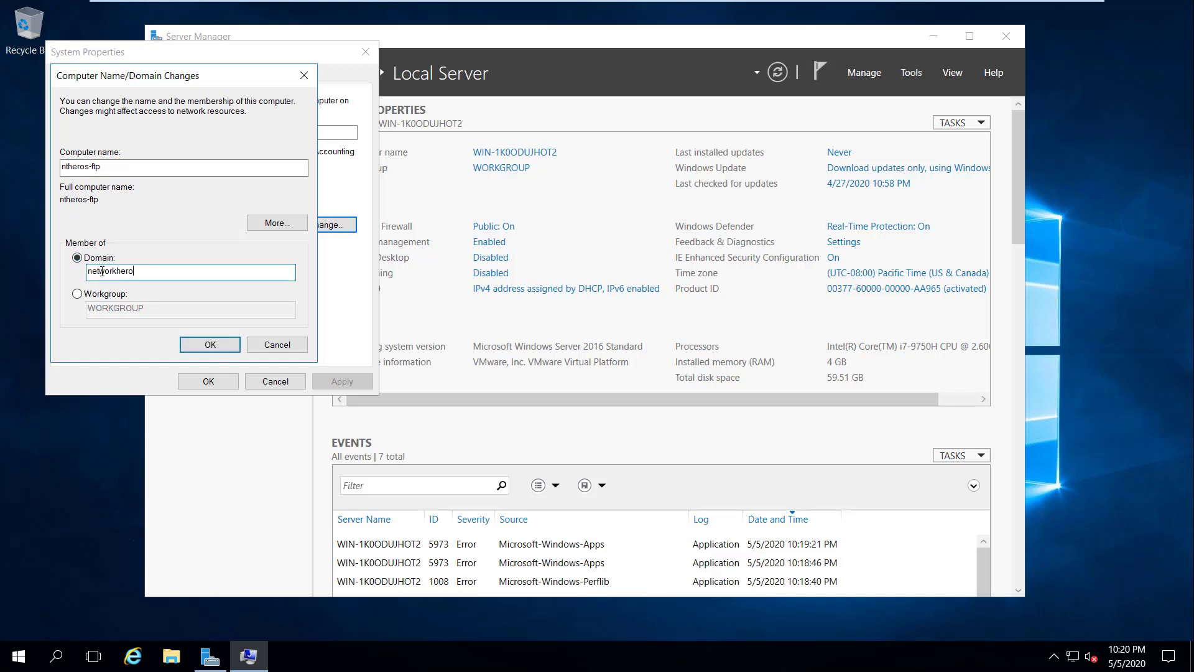
{"action": "type", "text": "s.local"}
{"action": "left_click", "coordinate": [200, 346]}
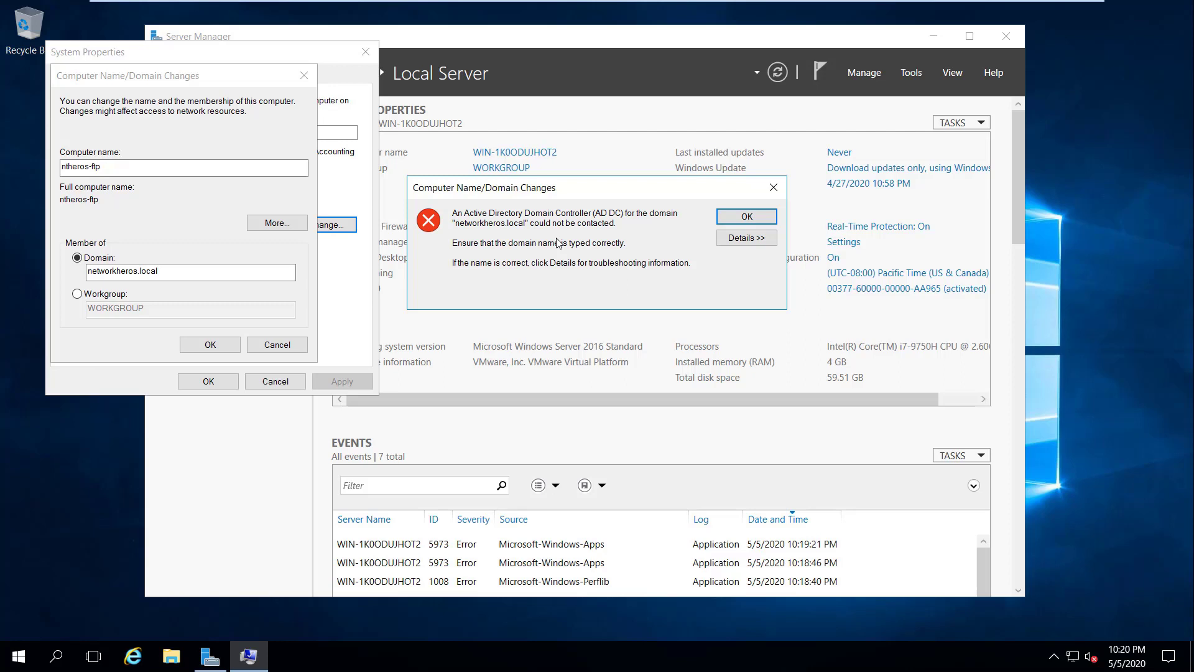
Step: Dismiss the error and run ipconfig, noting IPv4 10.10.10.16 and gateway 10.10.10.2
{"action": "left_click", "coordinate": [729, 224]}
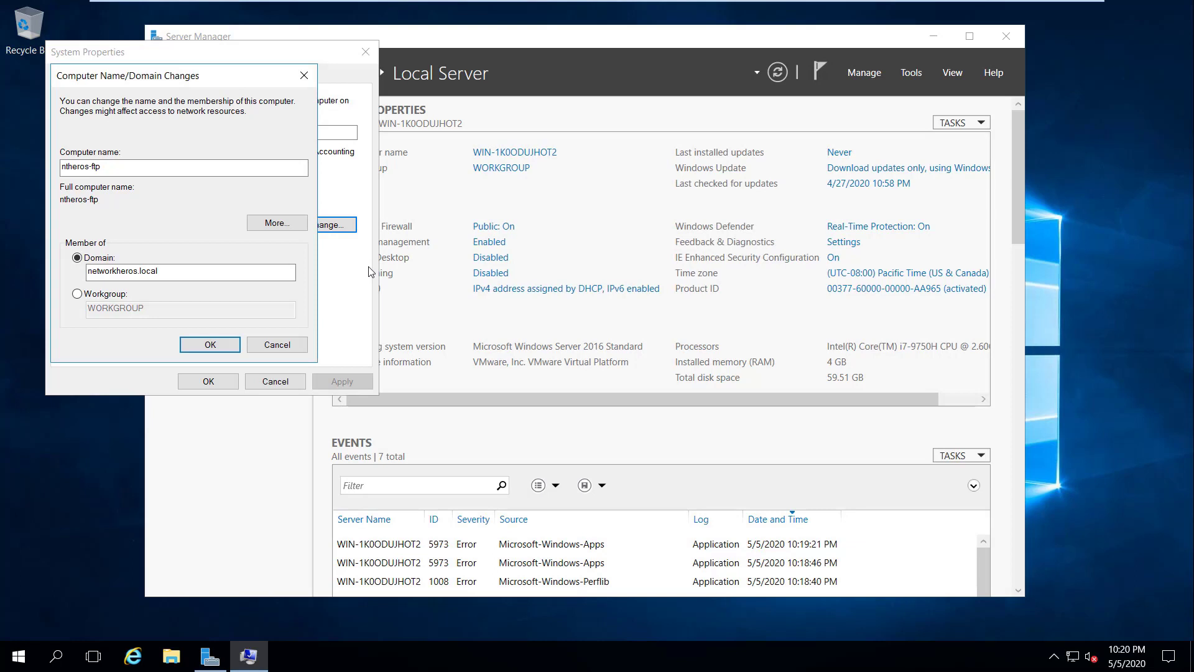
{"action": "key", "text": "super"}
{"action": "type", "text": "cmd"}
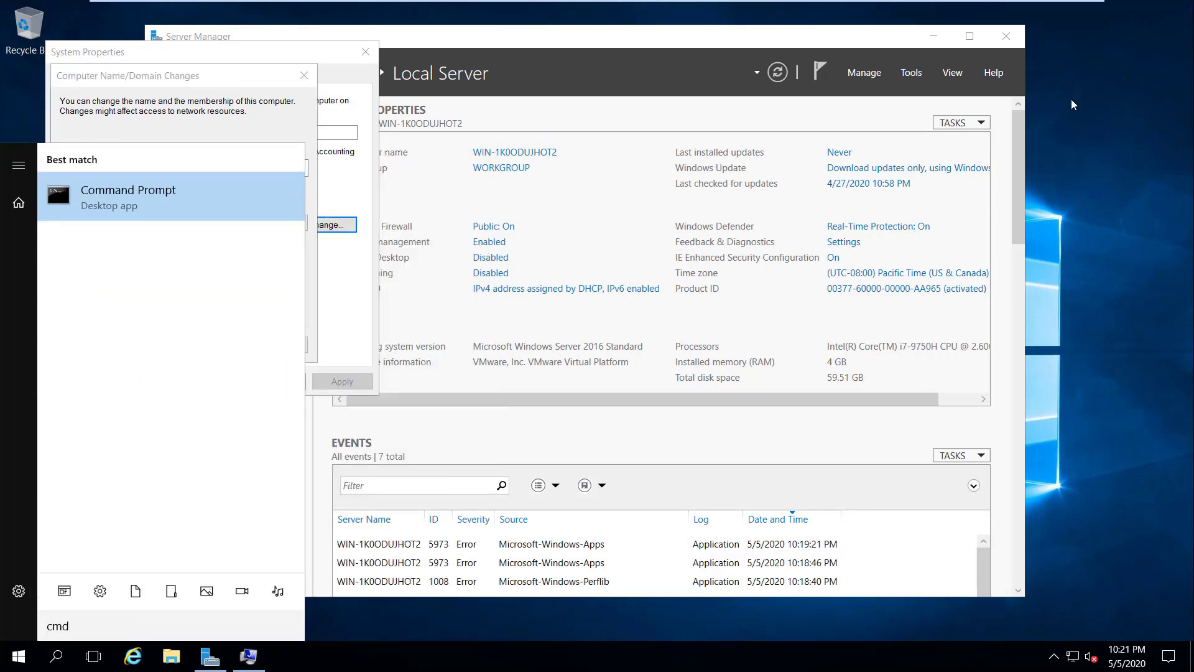
{"action": "key", "text": "Return"}
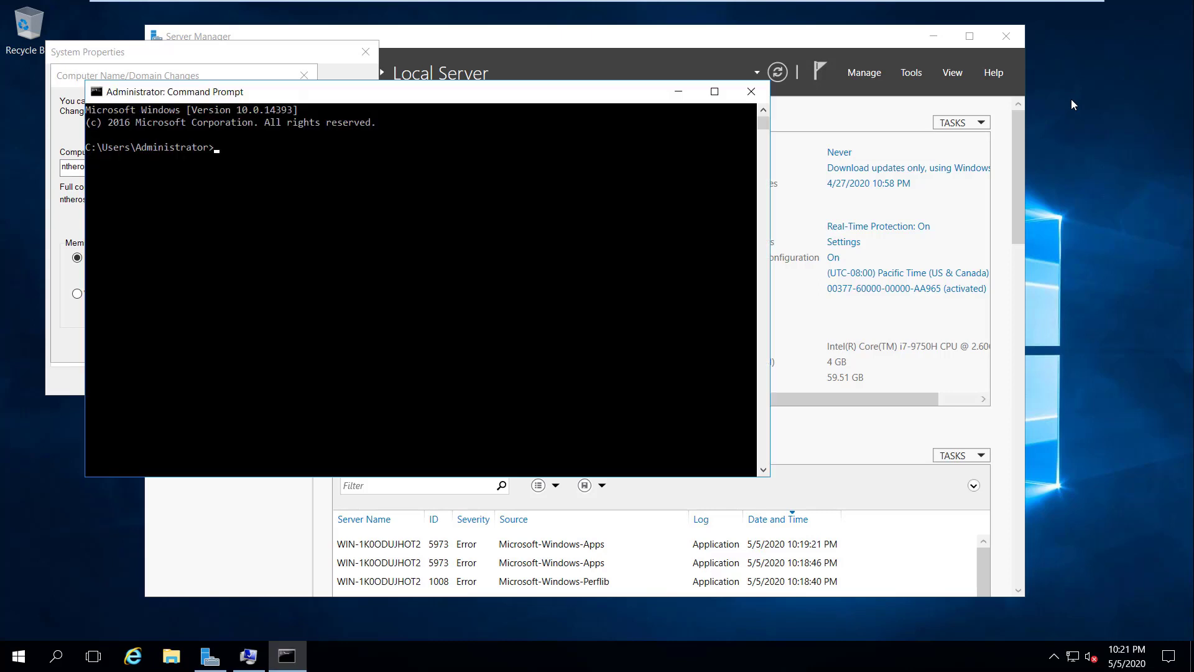
{"action": "type", "text": "ipconfig"}
{"action": "key", "text": "Return"}
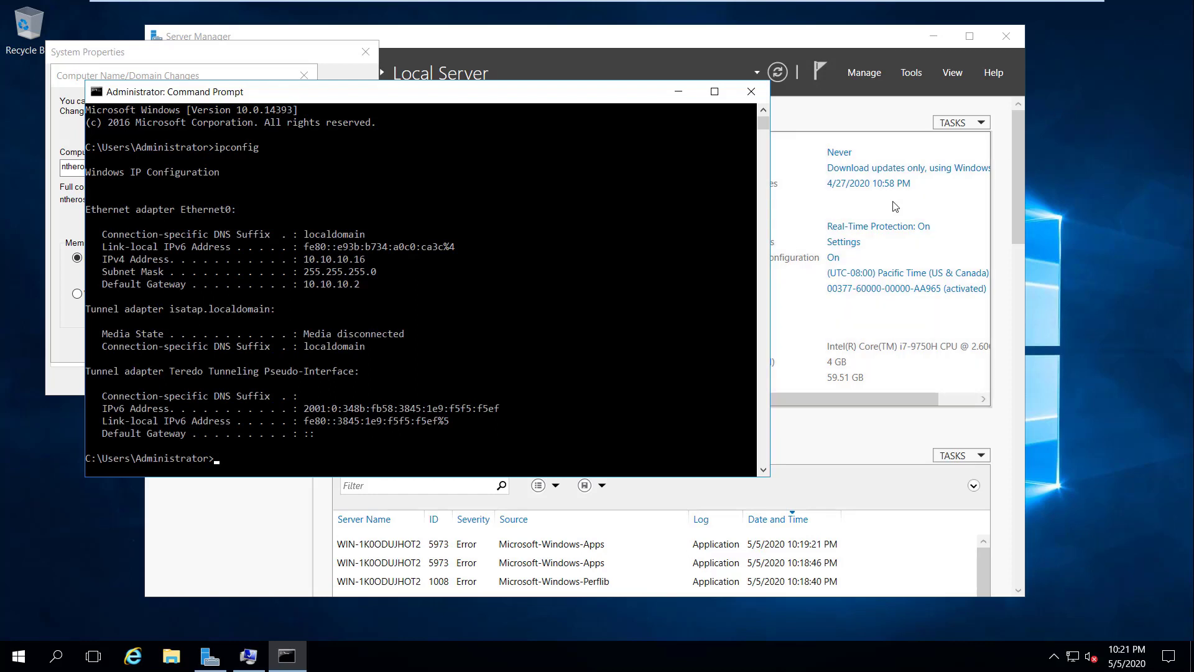
{"action": "left_click_drag", "start_coordinate": [303, 258], "coordinate": [293, 285]}
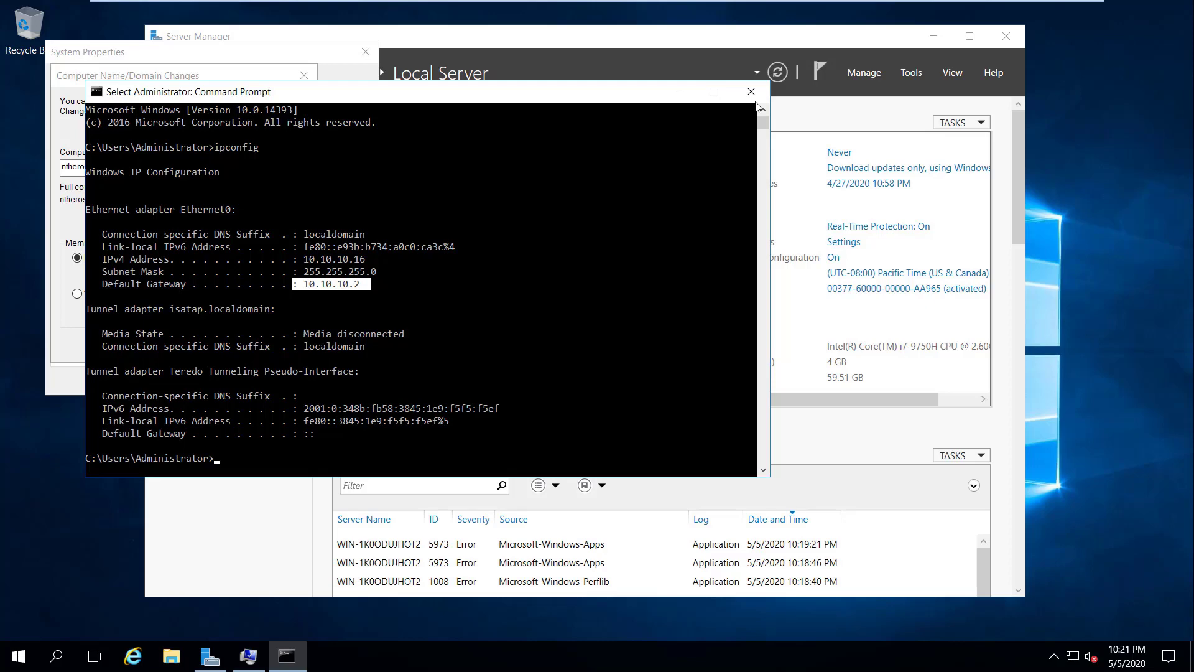
{"action": "left_click", "coordinate": [753, 99]}
Step: Open Network Connections with ncpa.cpl and select the Ethernet0 adapter
{"action": "key", "text": "super+r"}
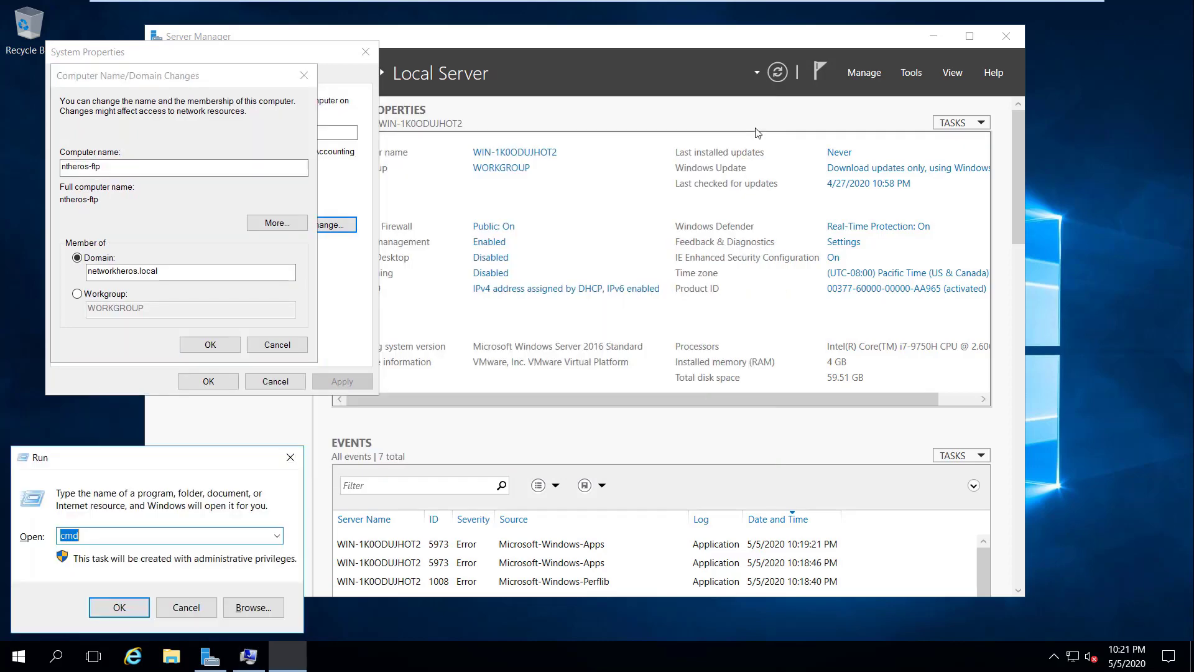
{"action": "type", "text": "ncpa.cpl"}
{"action": "key", "text": "Return"}
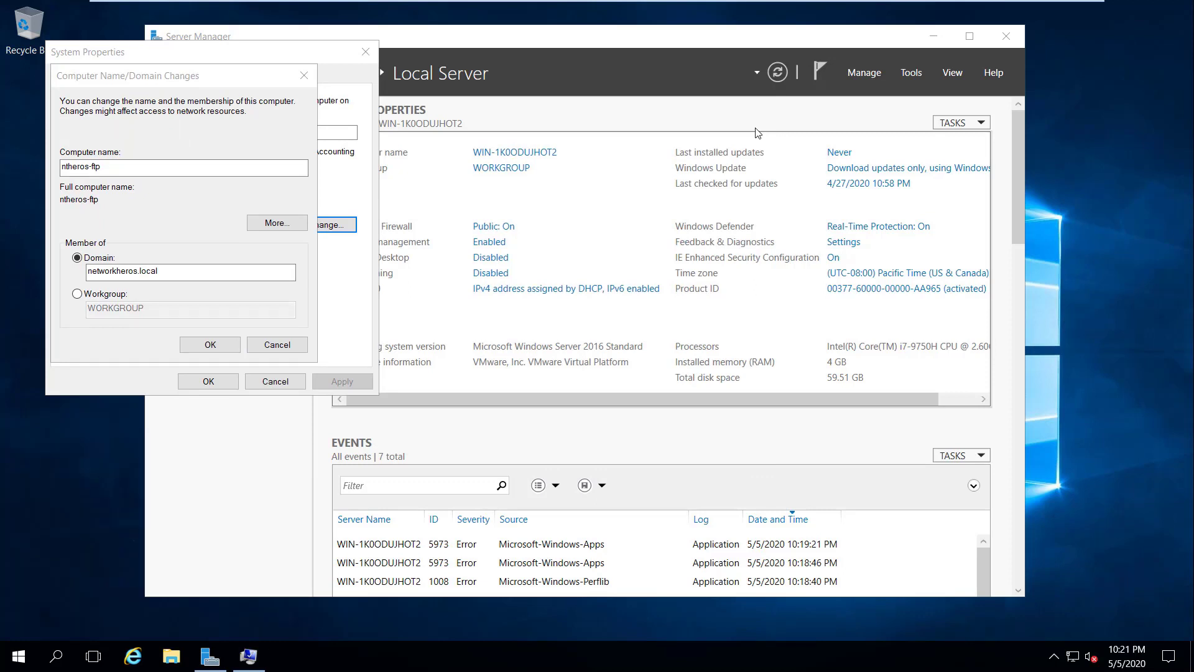
{"action": "left_click", "coordinate": [402, 200]}
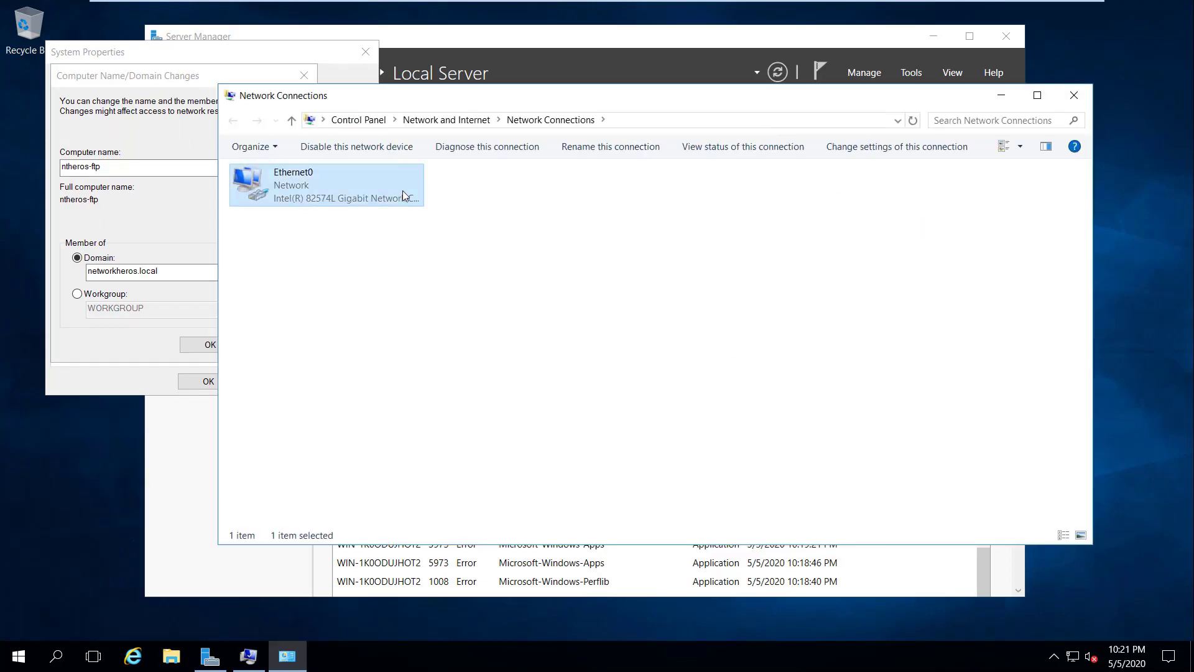
Step: Switch Ethernet0's IPv4 to a static address and enter 10.10.10.16
{"action": "right_click", "coordinate": [403, 191]}
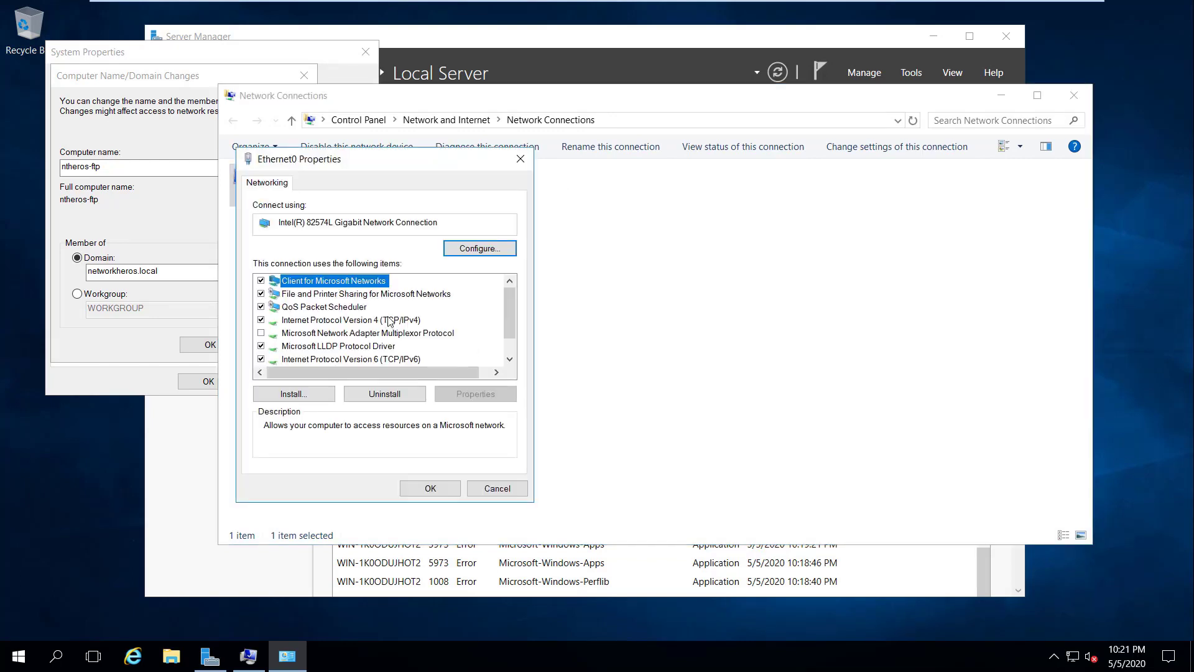
{"action": "left_click", "coordinate": [387, 319]}
{"action": "double_click", "coordinate": [388, 319]}
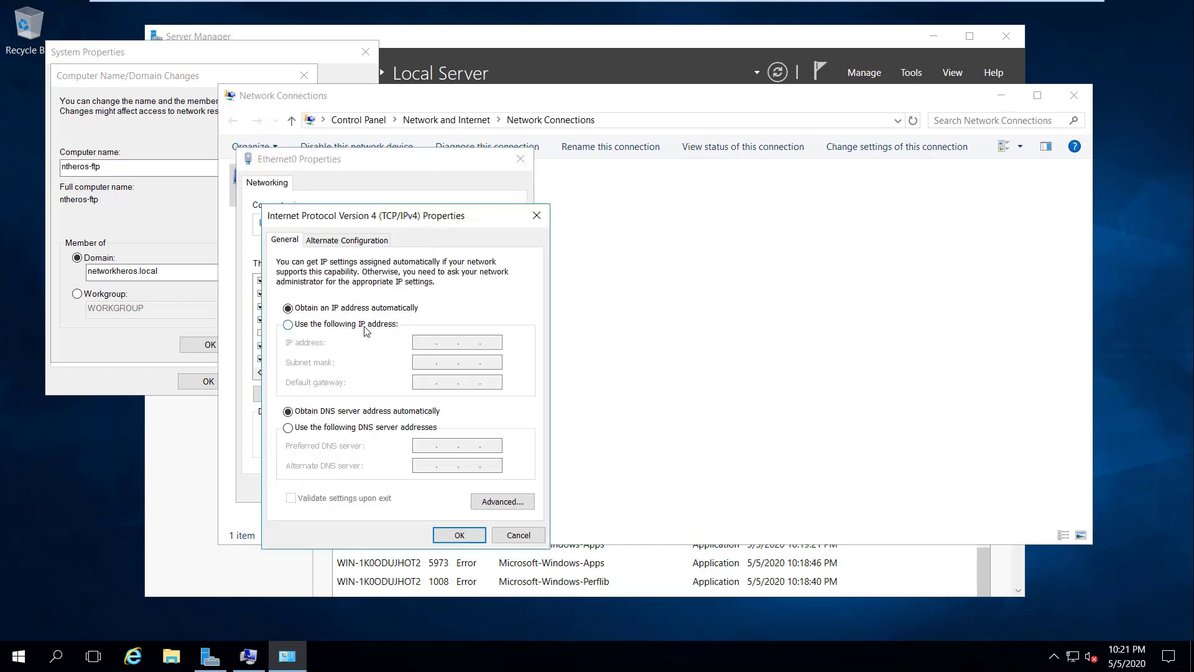
{"action": "left_click", "coordinate": [371, 325]}
{"action": "left_click", "coordinate": [425, 338]}
{"action": "type", "text": "10.10.10."}
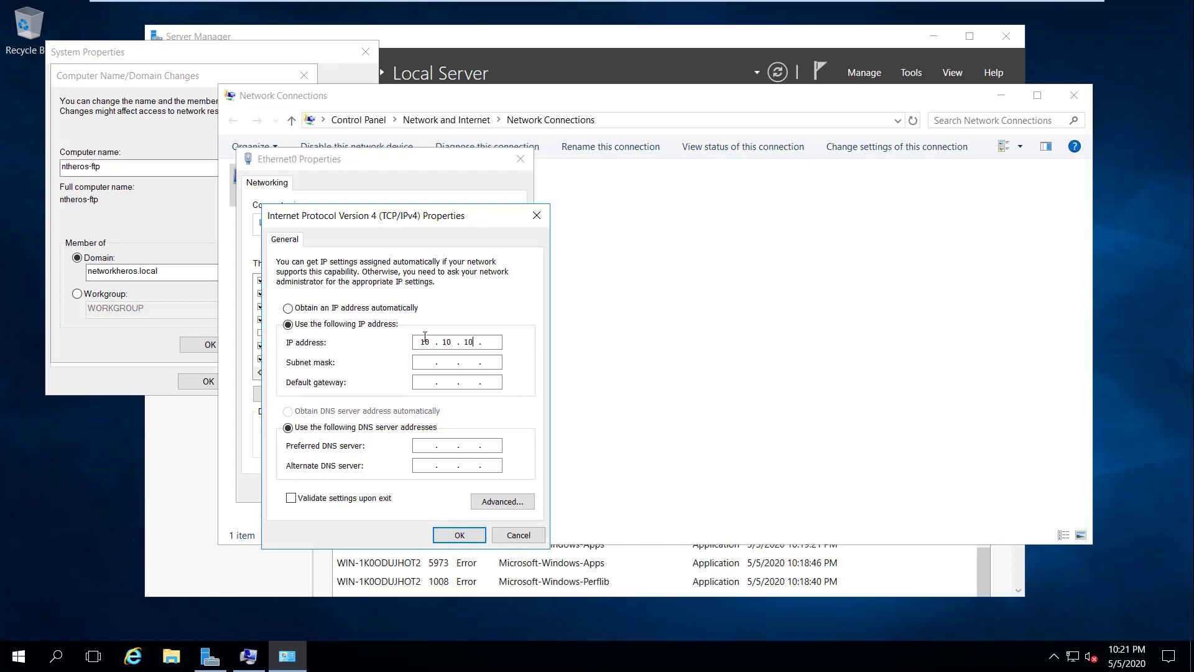
{"action": "type", "text": "16"}
{"action": "key", "text": "Tab"}
Step: Add mask 255.255.255.0, gateway 10.10.10.2 and preferred DNS 10.10.10.17, then save
{"action": "left_click", "coordinate": [450, 363]}
{"action": "type", "text": "255.255"}
{"action": "left_click", "coordinate": [429, 379]}
{"action": "type", "text": "10.10.10.2"}
{"action": "left_click", "coordinate": [429, 445]}
{"action": "type", "text": "10 . 10 . 10 . 17"}
{"action": "left_click", "coordinate": [460, 535]}
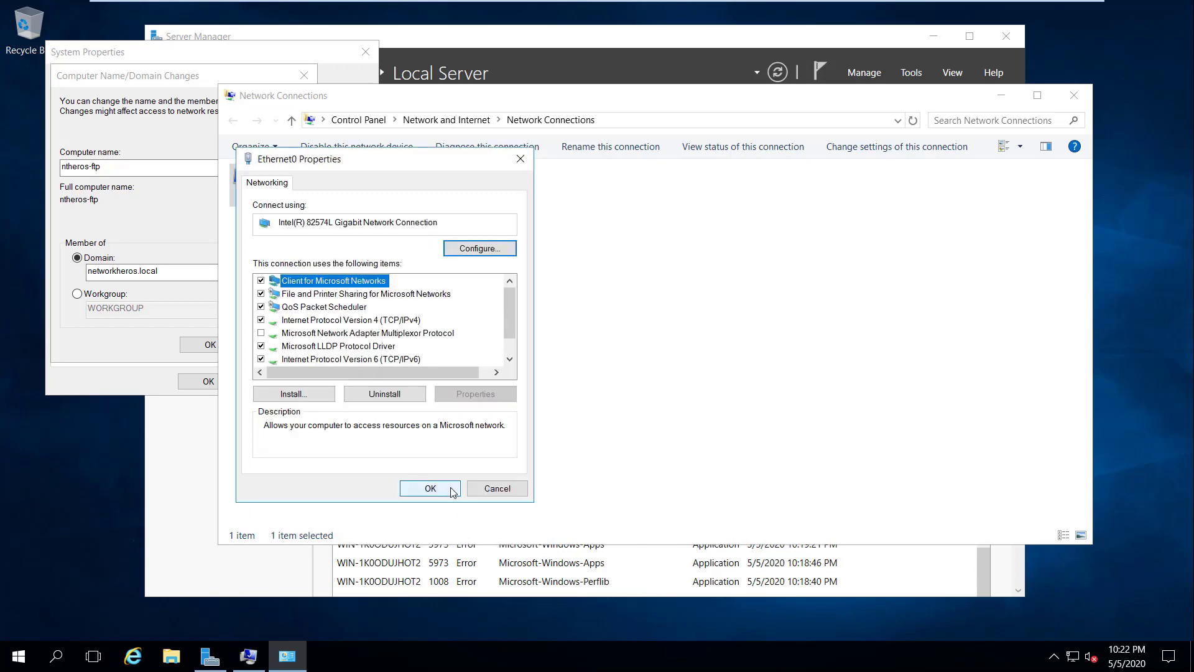
{"action": "left_click", "coordinate": [452, 491]}
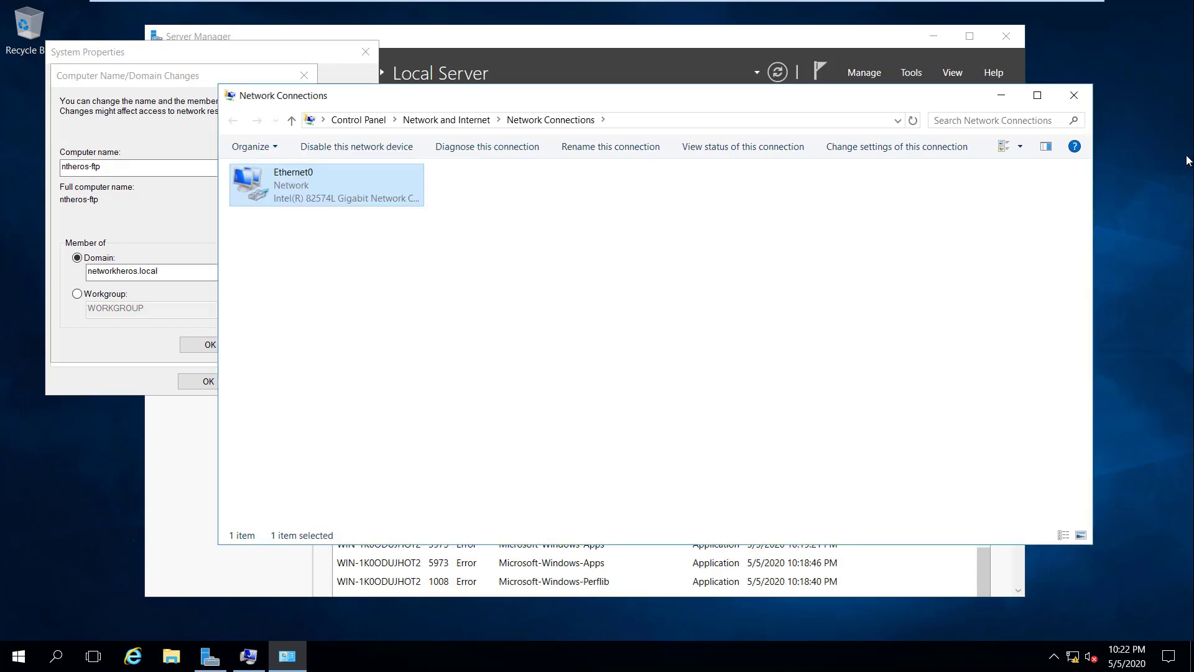
Step: Confirm the ntheros-ftp domain join and authenticate with the domain administrator credentials
{"action": "left_click", "coordinate": [1087, 102]}
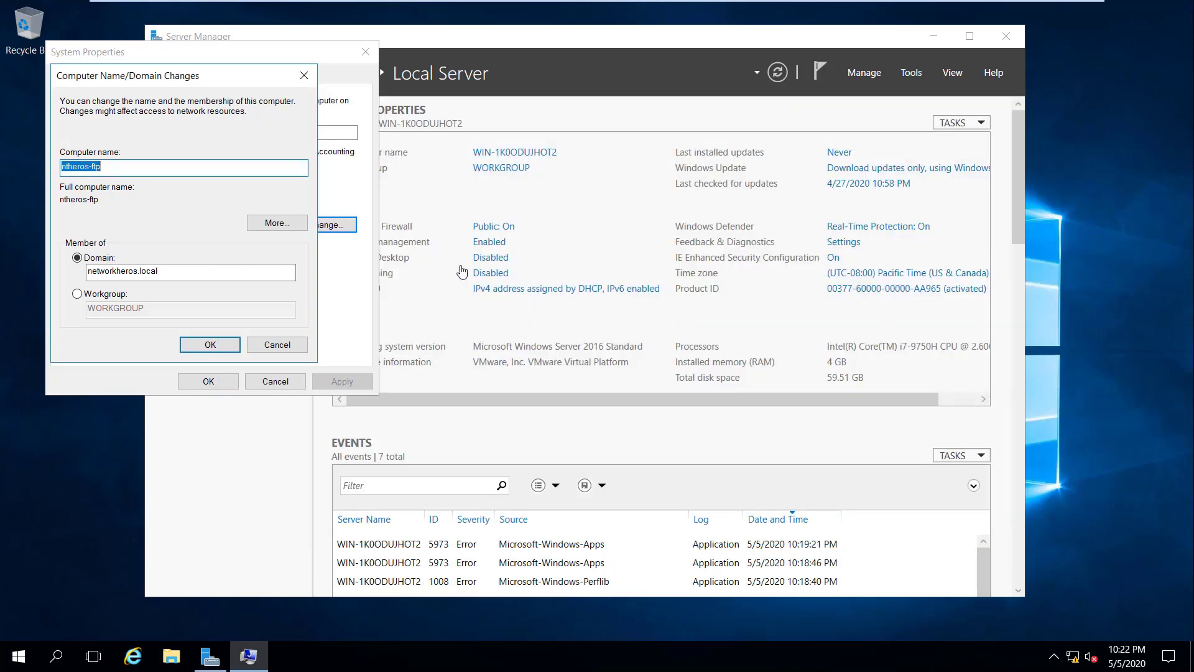
{"action": "left_click", "coordinate": [208, 346]}
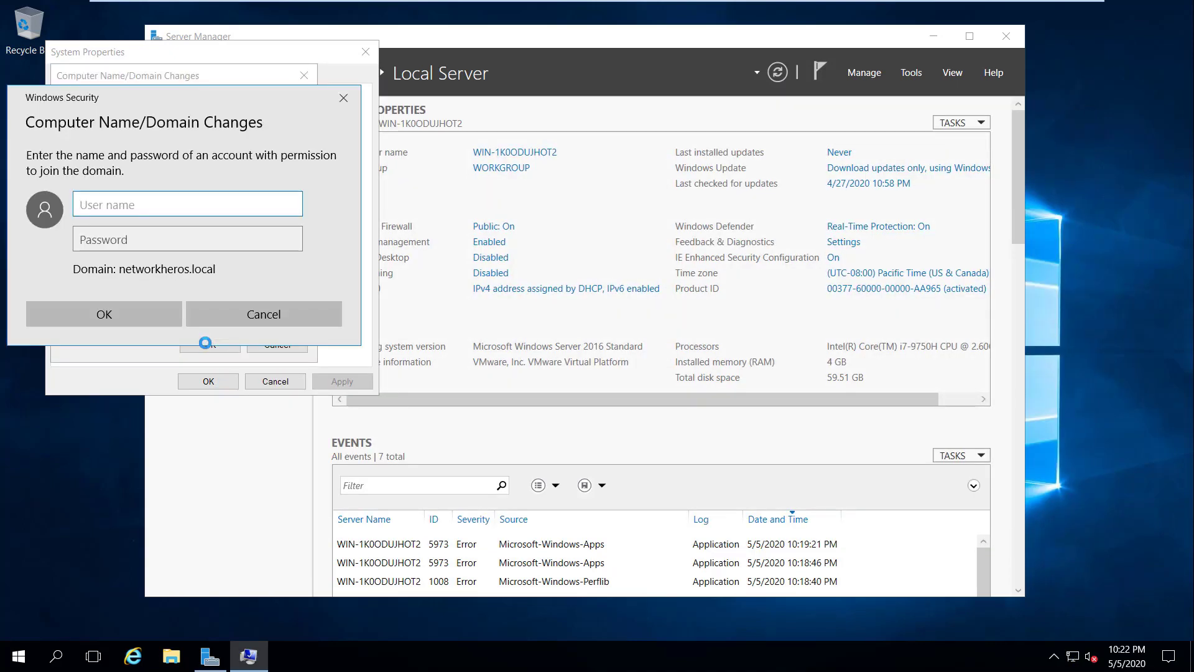
{"action": "type", "text": "networkheros\\Administrator"}
{"action": "key", "text": "Tab"}
{"action": "type", "text": "●●●●●●●●●"}
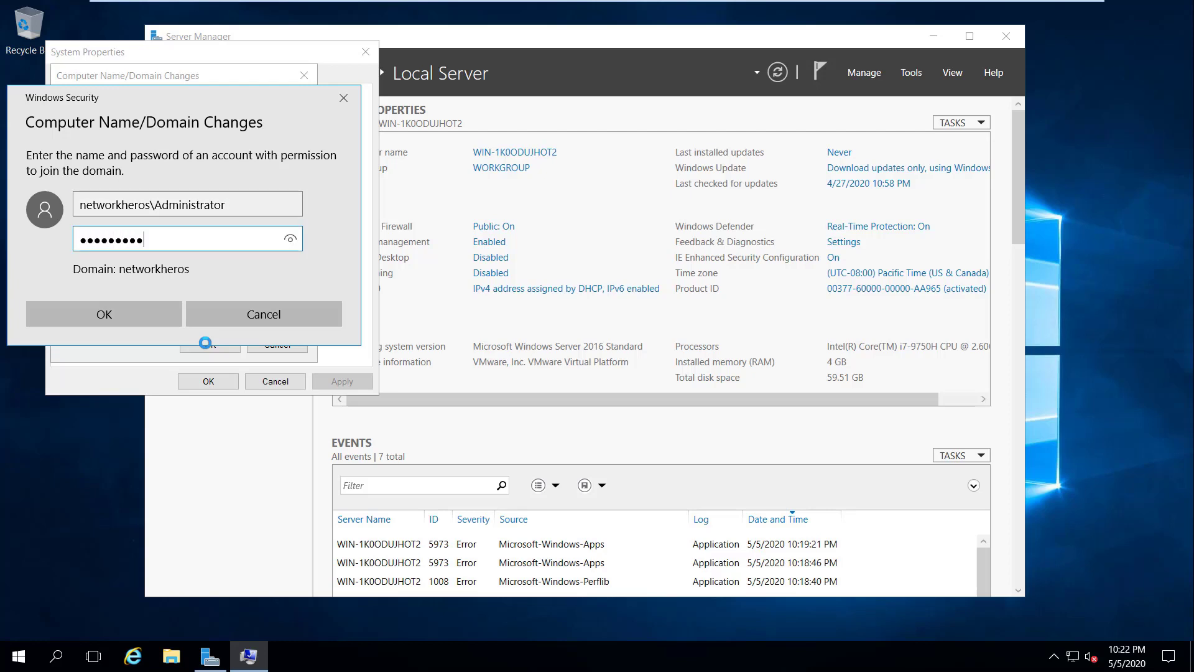
{"action": "key", "text": "Return"}
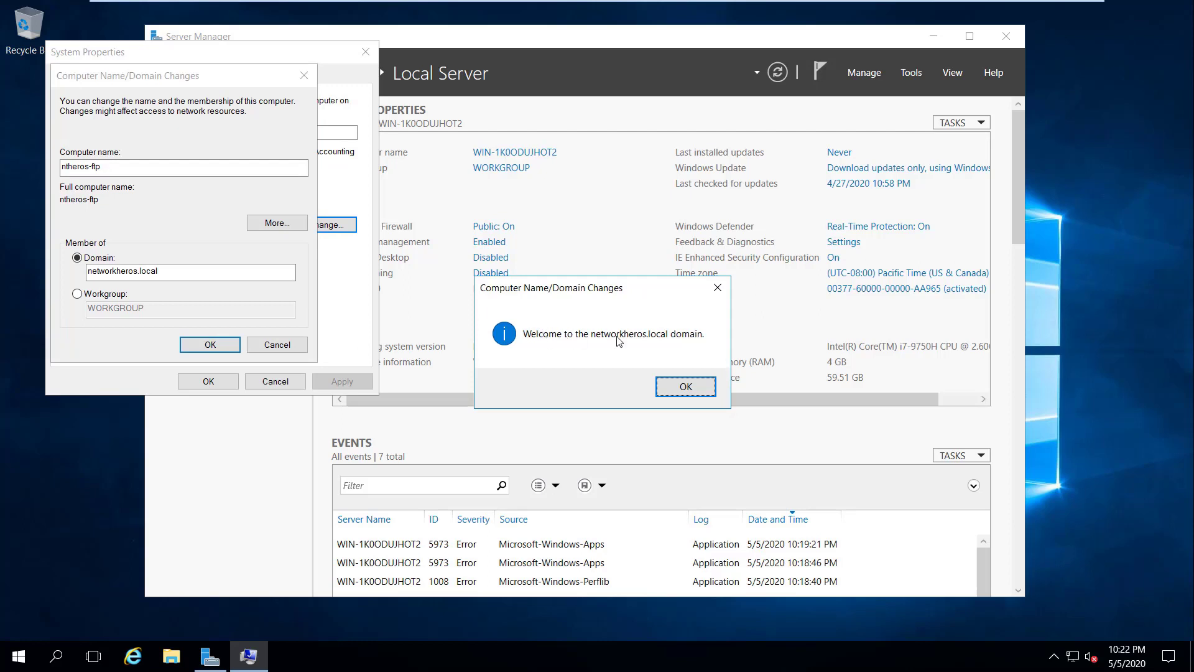
Step: Acknowledge the welcome and restart notices, close System Properties and restart now
{"action": "left_click", "coordinate": [686, 388]}
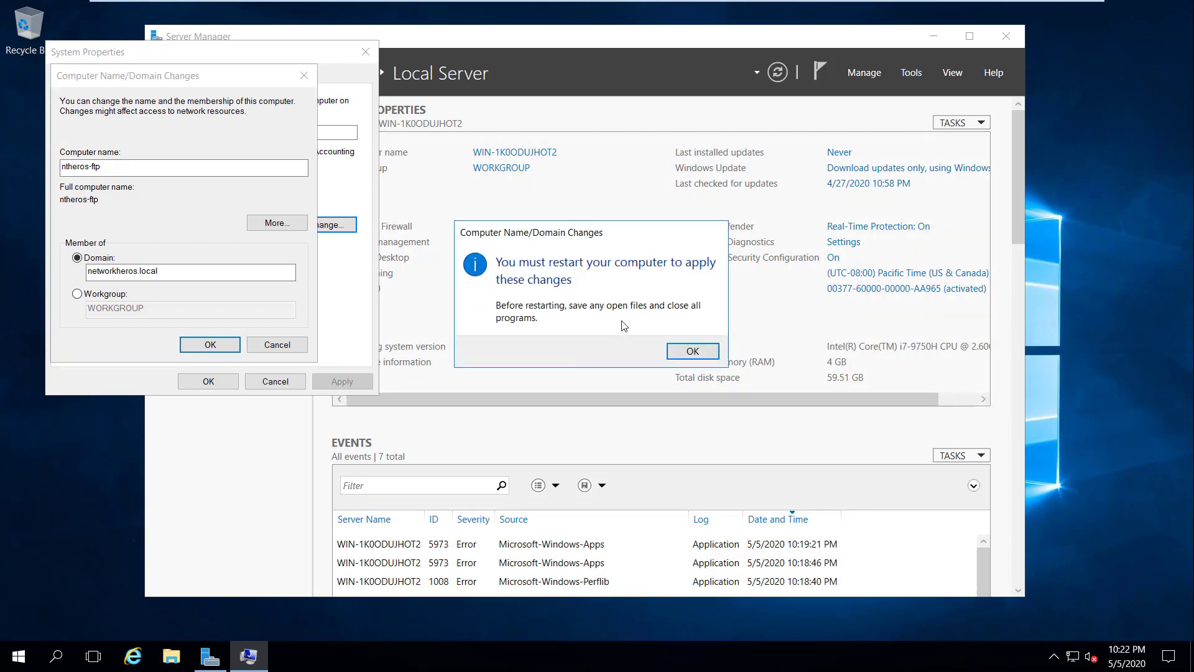
{"action": "left_click", "coordinate": [691, 350]}
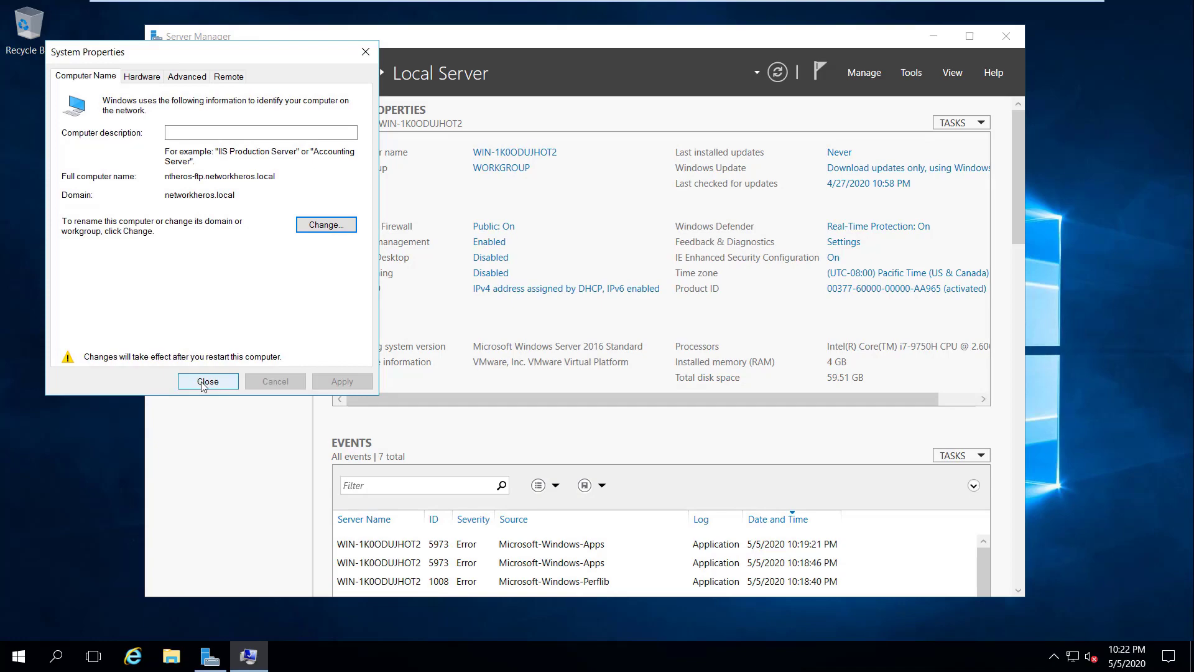
{"action": "left_click", "coordinate": [203, 382]}
{"action": "left_click", "coordinate": [616, 351]}
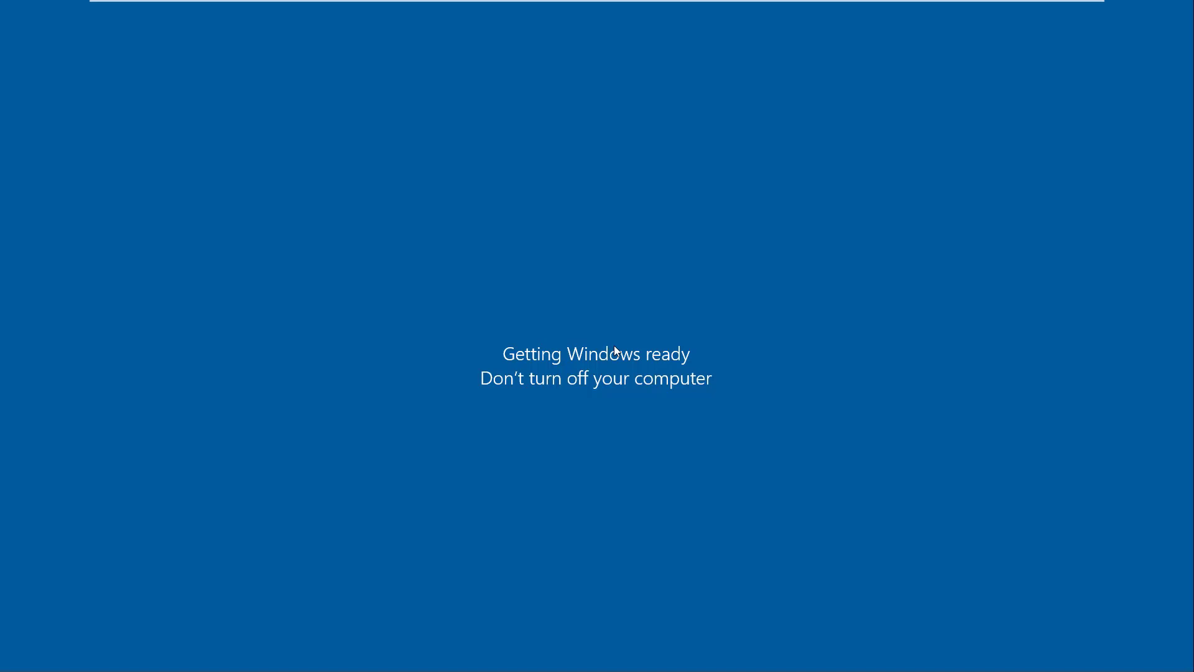
Step: Switch to the WinSrv2019 VM and bring up Server Manager's Local Server page for ntheros-dc01
{"action": "mouse_move", "coordinate": [701, 50]}
{"action": "left_click", "coordinate": [699, 19]}
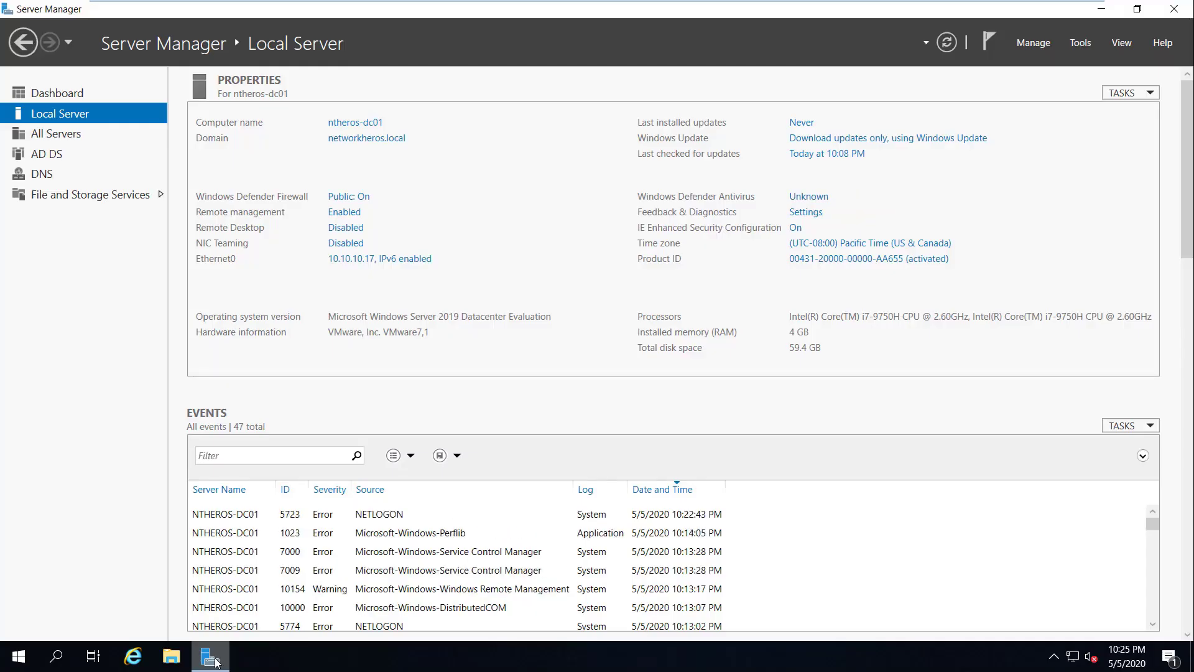
{"action": "left_click", "coordinate": [215, 658]}
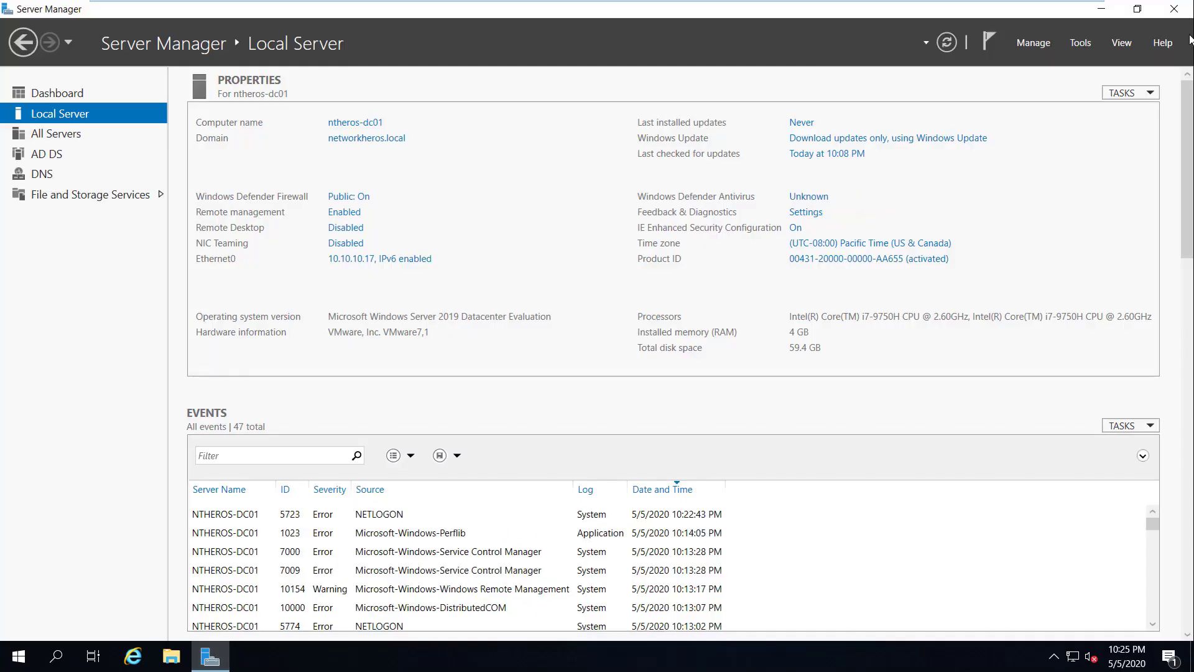
Step: Open Active Directory Users and Computers and check NTHEROS-FTP is listed under networkheros.local Computers
{"action": "left_click", "coordinate": [1077, 45]}
{"action": "left_click", "coordinate": [1064, 135]}
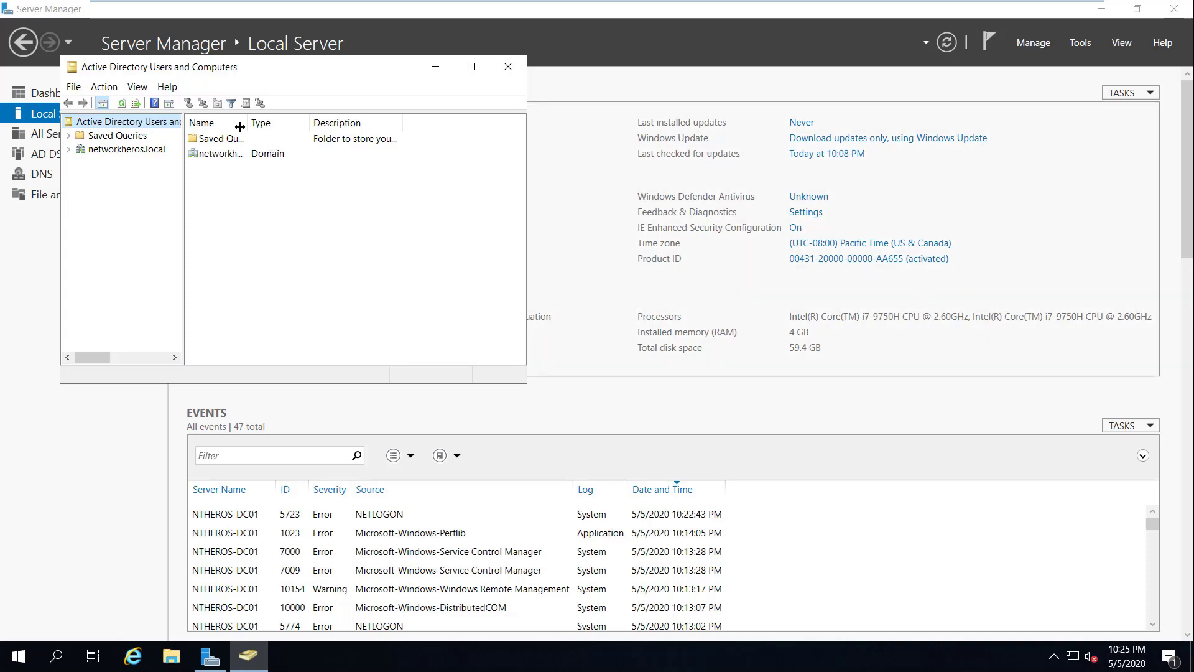
{"action": "left_click", "coordinate": [69, 150]}
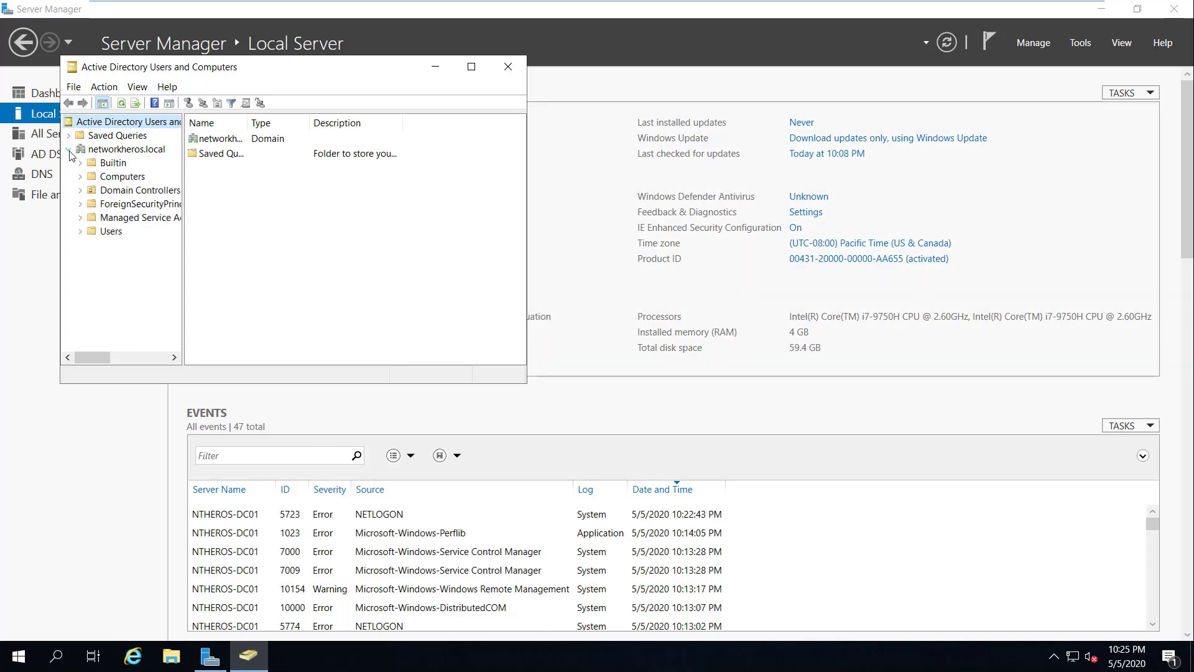
{"action": "left_click", "coordinate": [121, 176]}
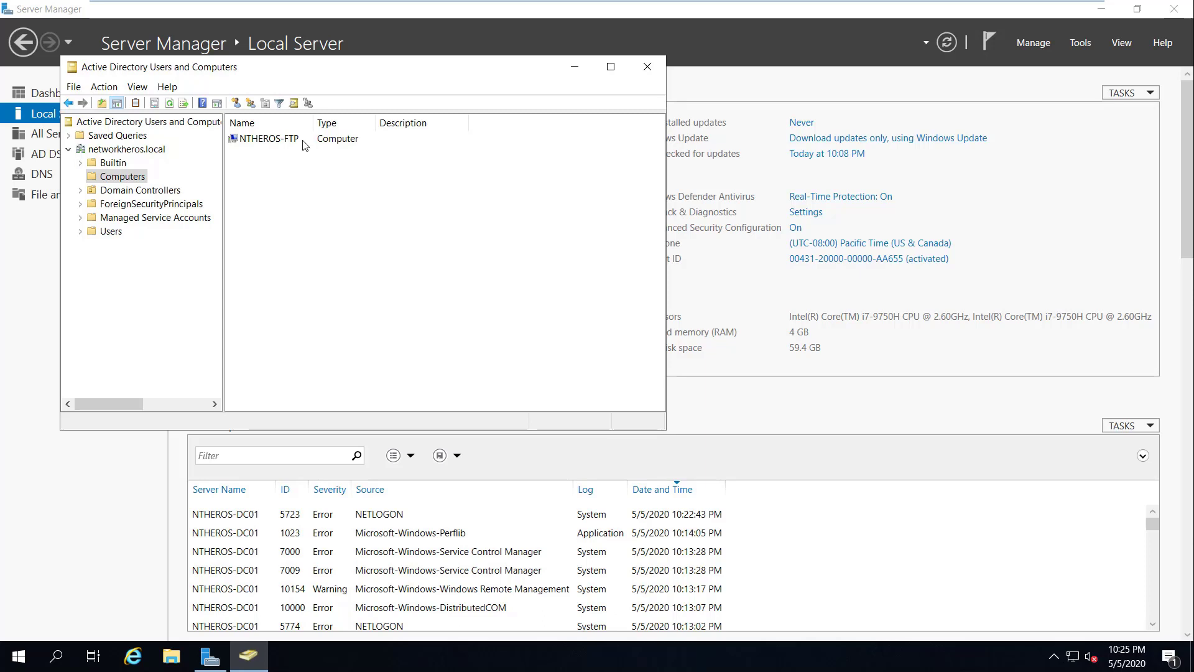
{"action": "left_click", "coordinate": [123, 151]}
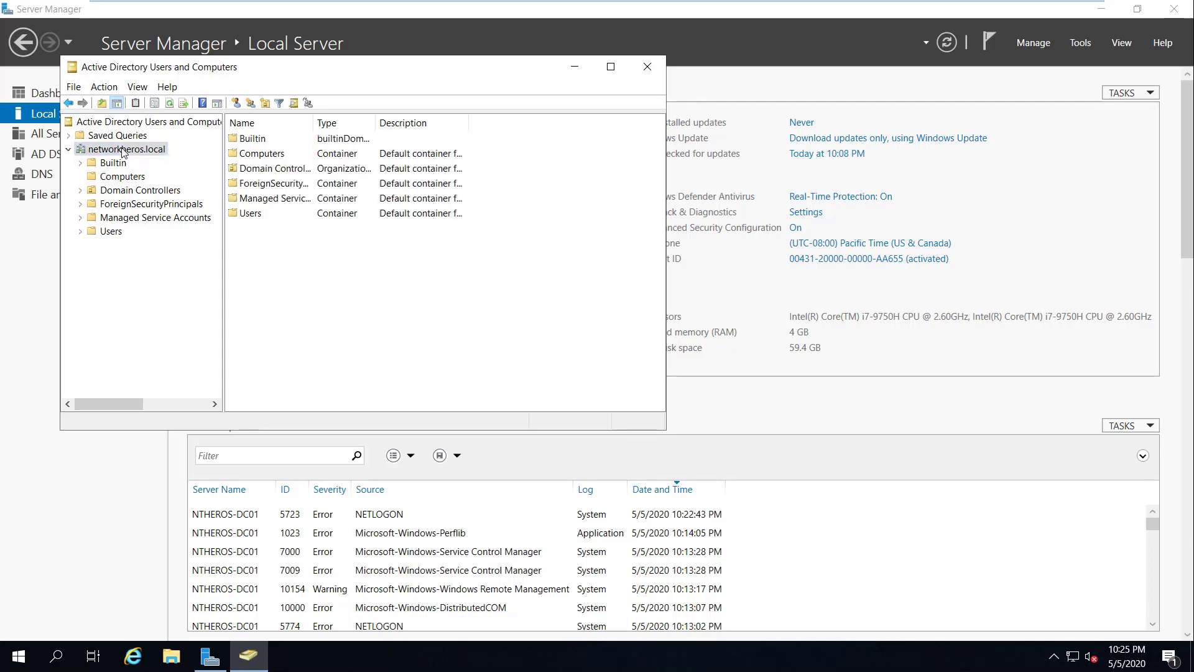
Step: Add an organizational unit named 'Servers' directly under networkheros.local
{"action": "right_click", "coordinate": [123, 152]}
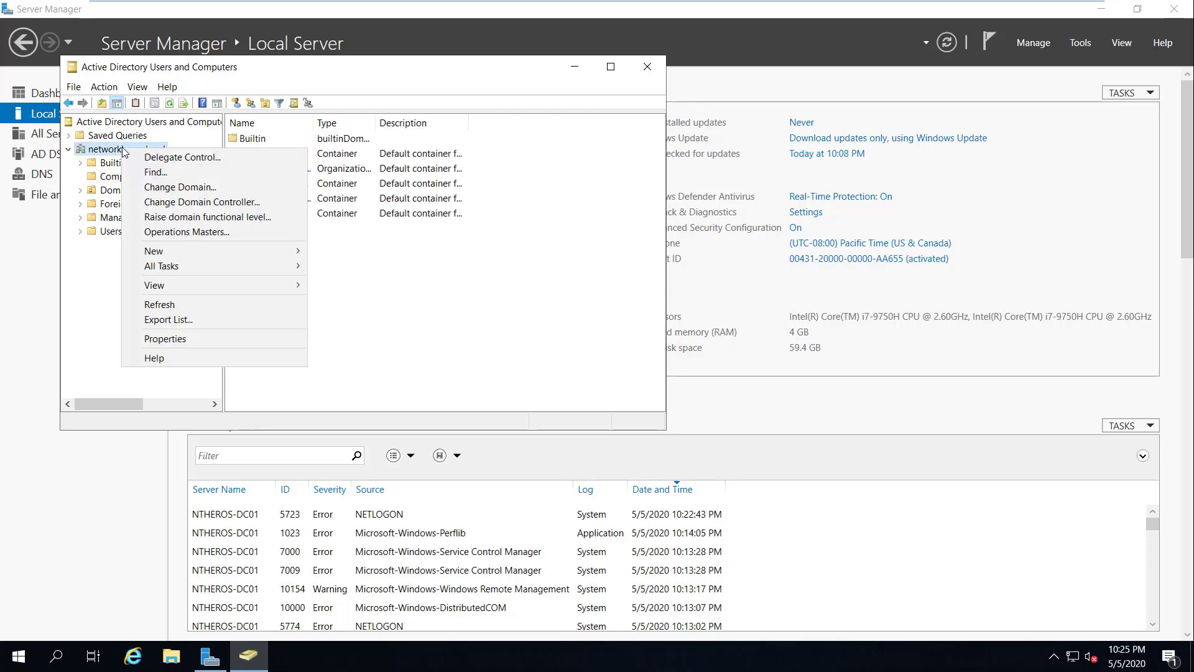
{"action": "mouse_move", "coordinate": [196, 250]}
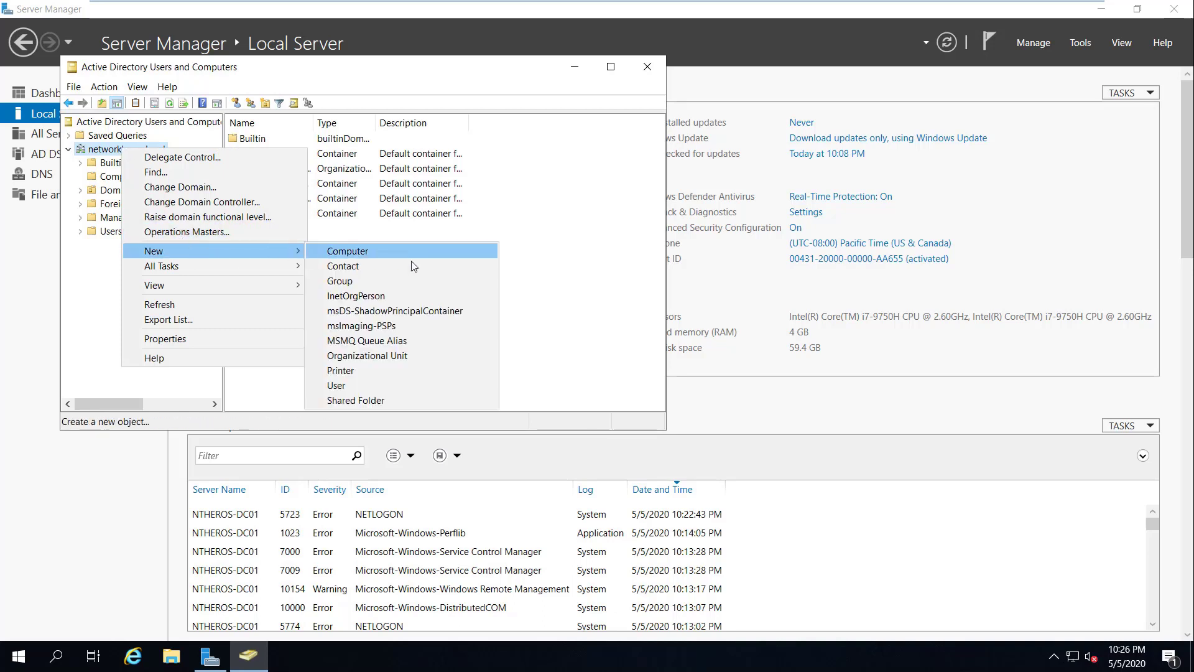
{"action": "left_click", "coordinate": [408, 359]}
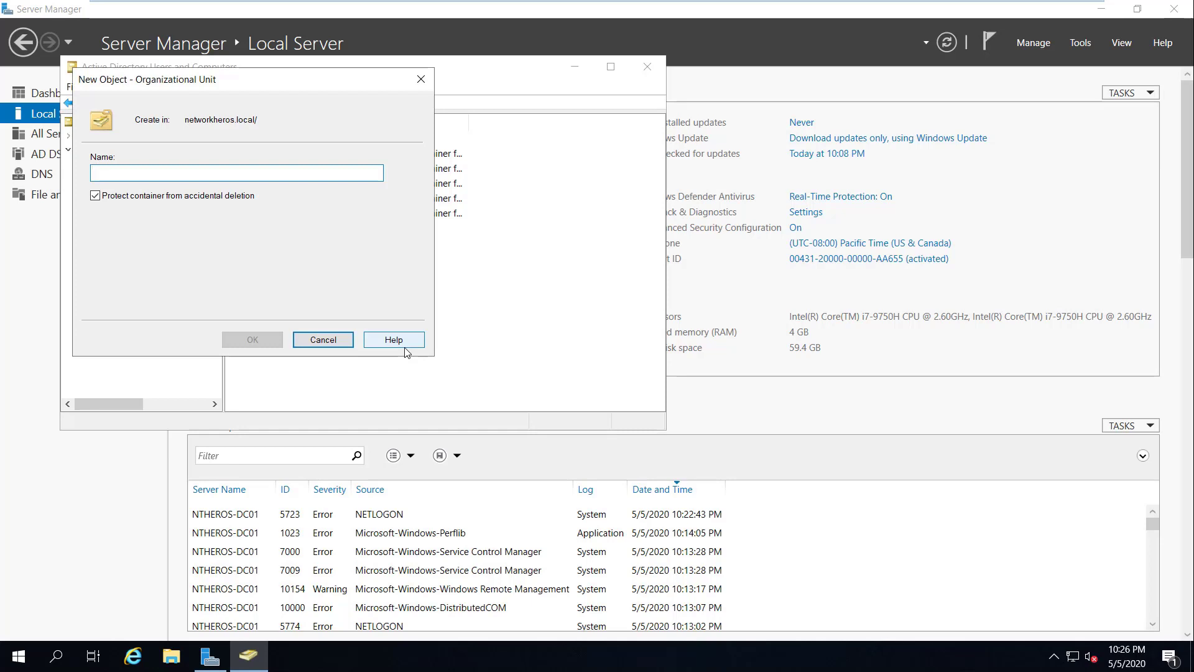
{"action": "type", "text": "Servers"}
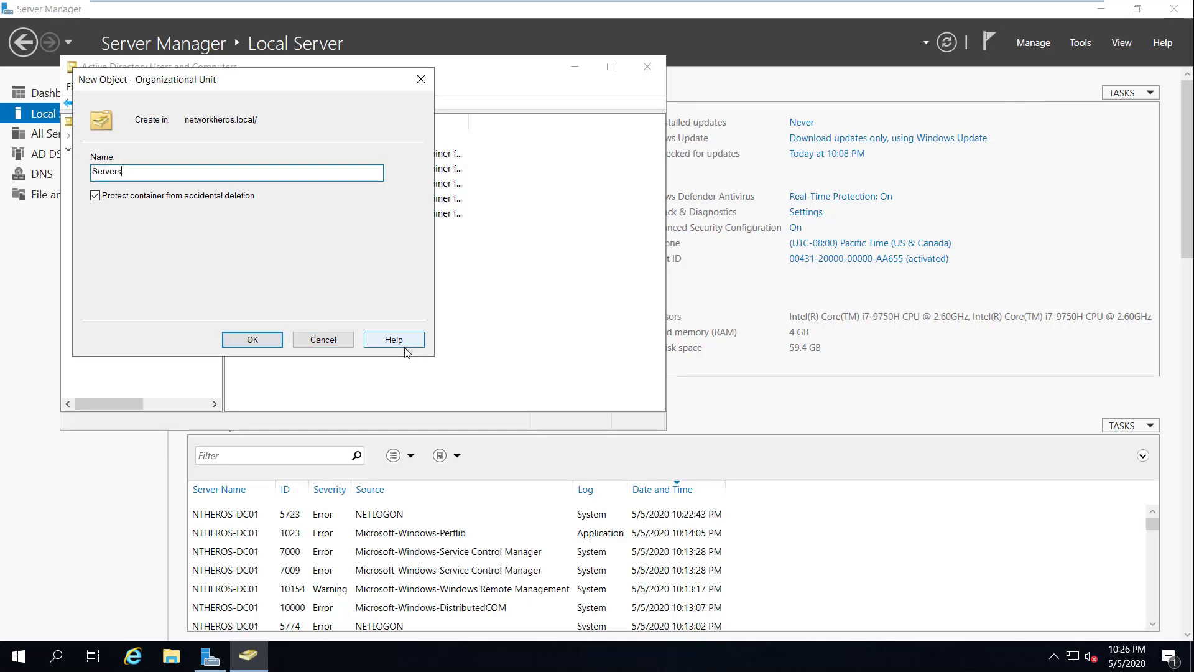
{"action": "left_click", "coordinate": [252, 340]}
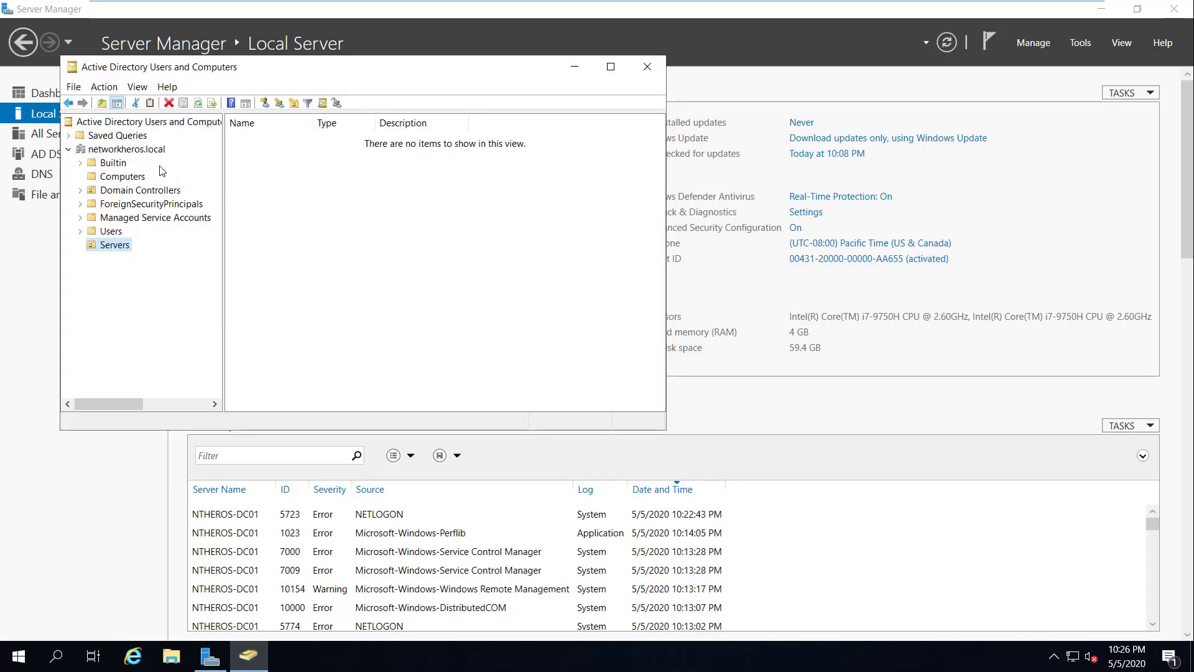
Step: Drag NTHEROS-FTP from Computers into the Servers OU, confirm the move, and close the console
{"action": "left_click", "coordinate": [131, 149]}
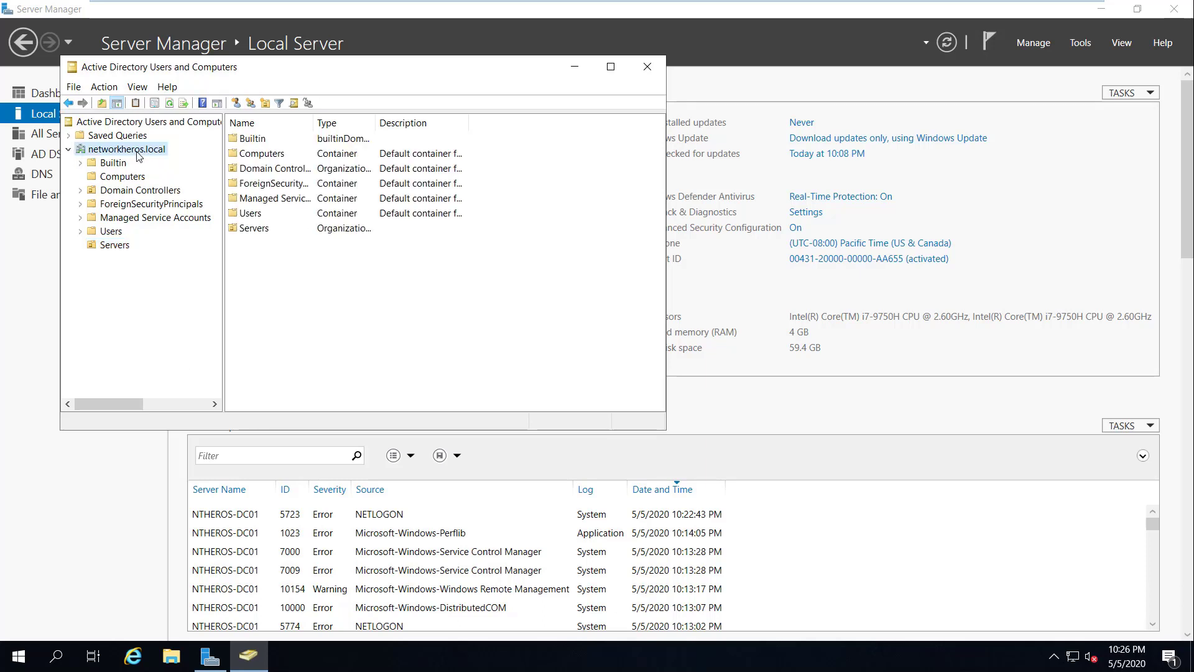
{"action": "left_click", "coordinate": [113, 176]}
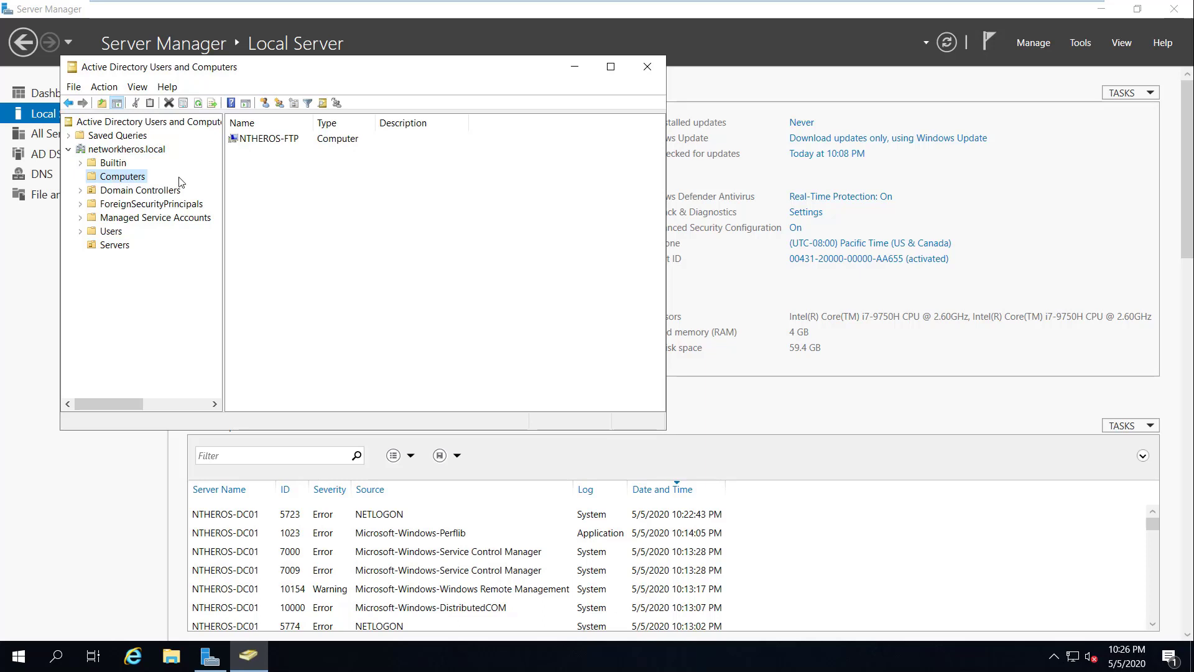
{"action": "left_click", "coordinate": [265, 139]}
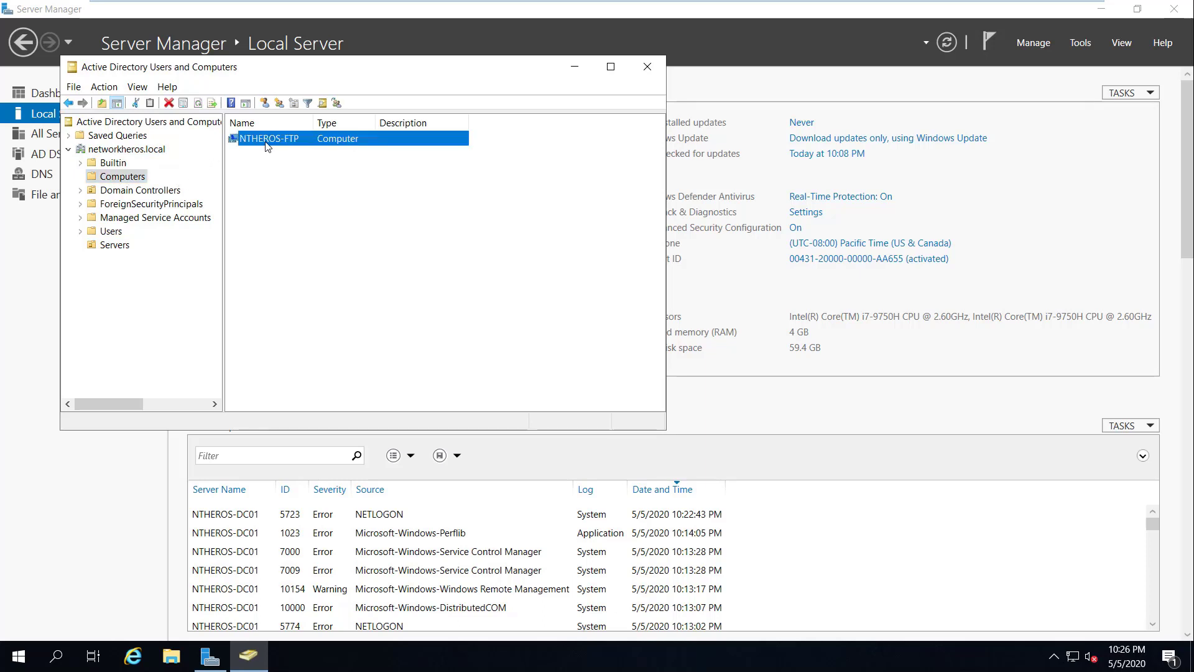
{"action": "left_click_drag", "start_coordinate": [266, 144], "coordinate": [110, 245]}
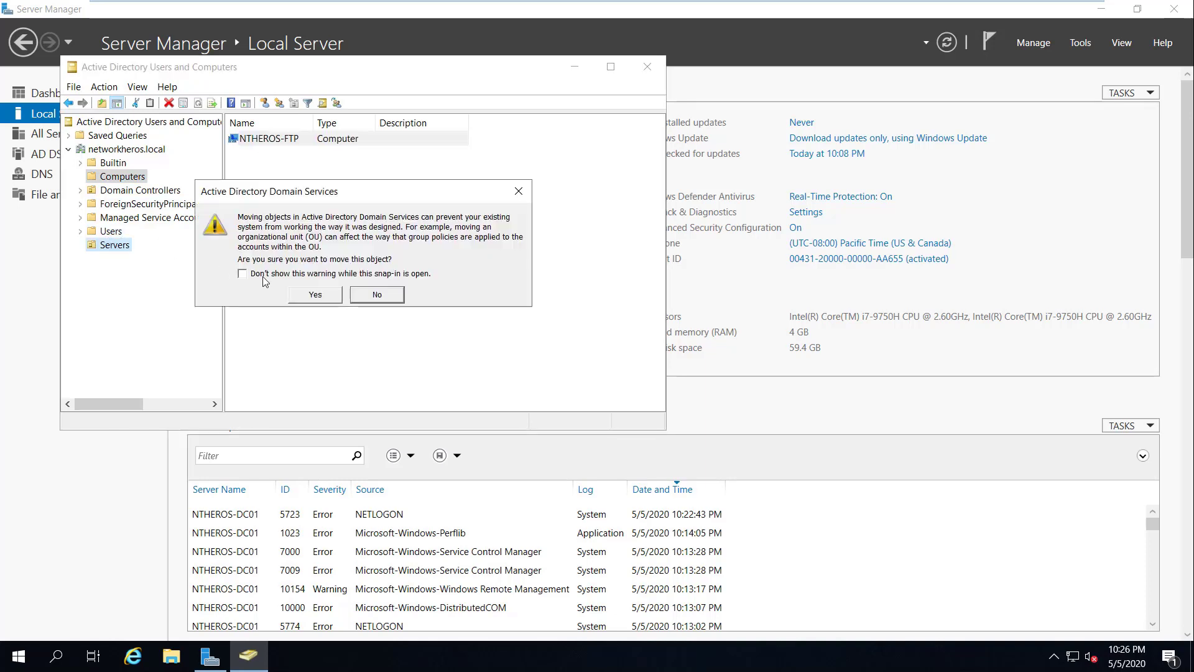
{"action": "left_click", "coordinate": [313, 295]}
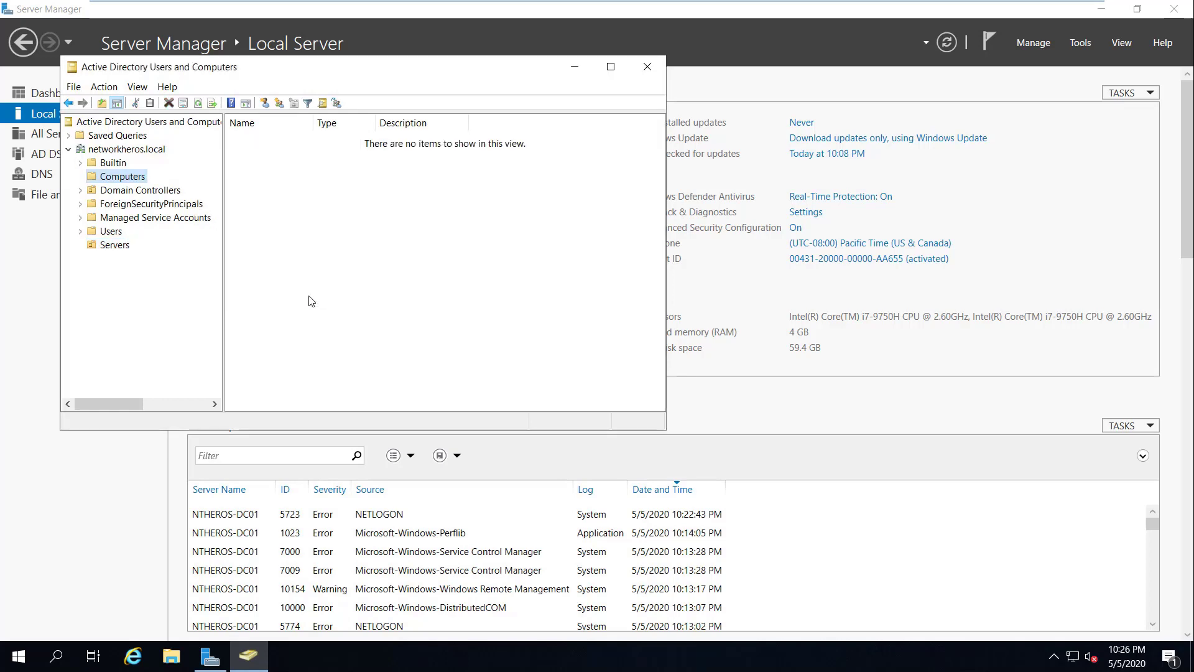
{"action": "left_click", "coordinate": [648, 66]}
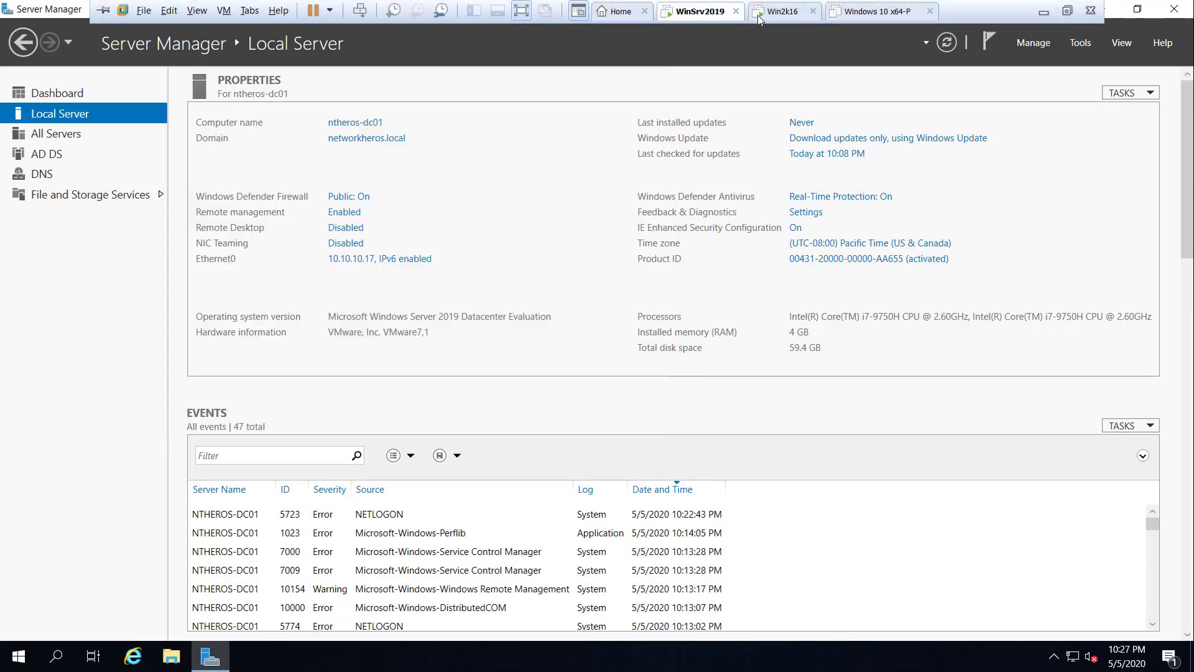
Step: On the Win2k16 VM, sign in as networkheros\Administrator with the account password
{"action": "left_click", "coordinate": [778, 17]}
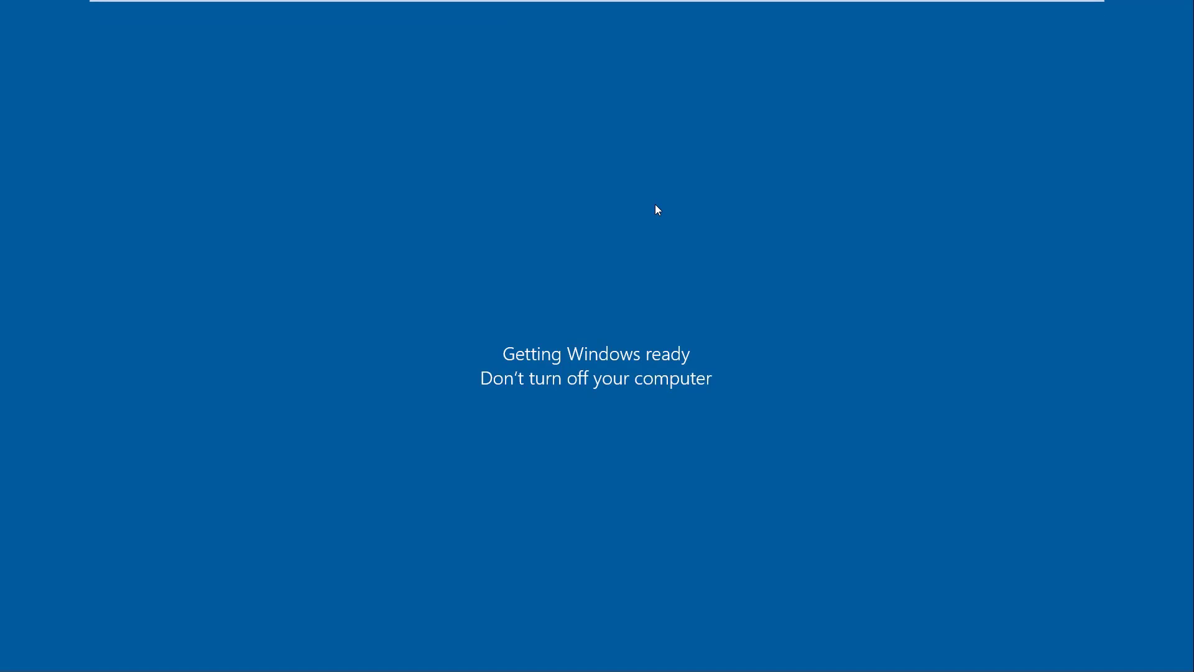
{"action": "mouse_move", "coordinate": [736, 4]}
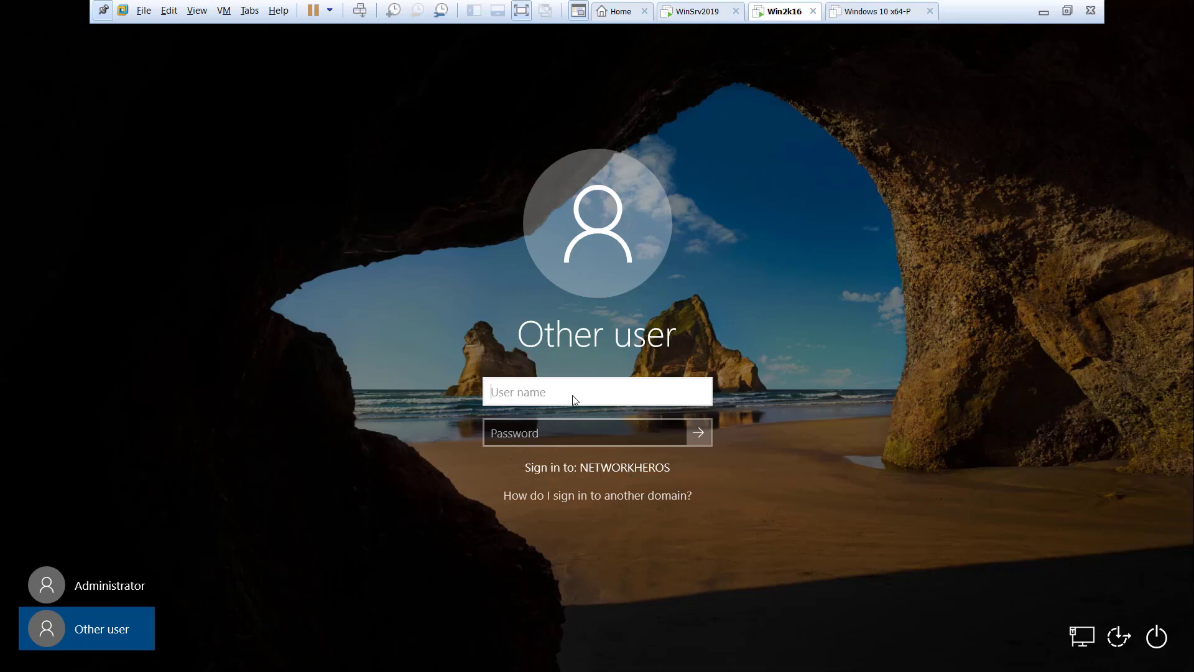
{"action": "type", "text": "networkheros"}
{"action": "type", "text": "dministrator"}
{"action": "key", "text": "Tab"}
{"action": "type", "text": "•••••••••"}
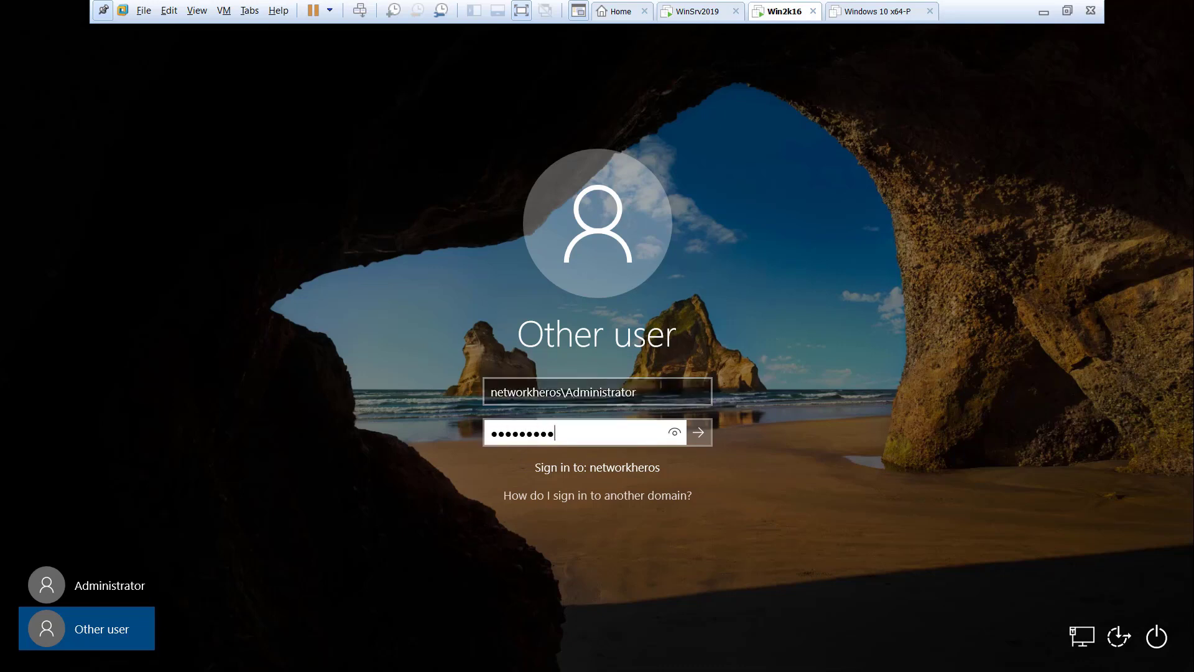
{"action": "key", "text": "Return"}
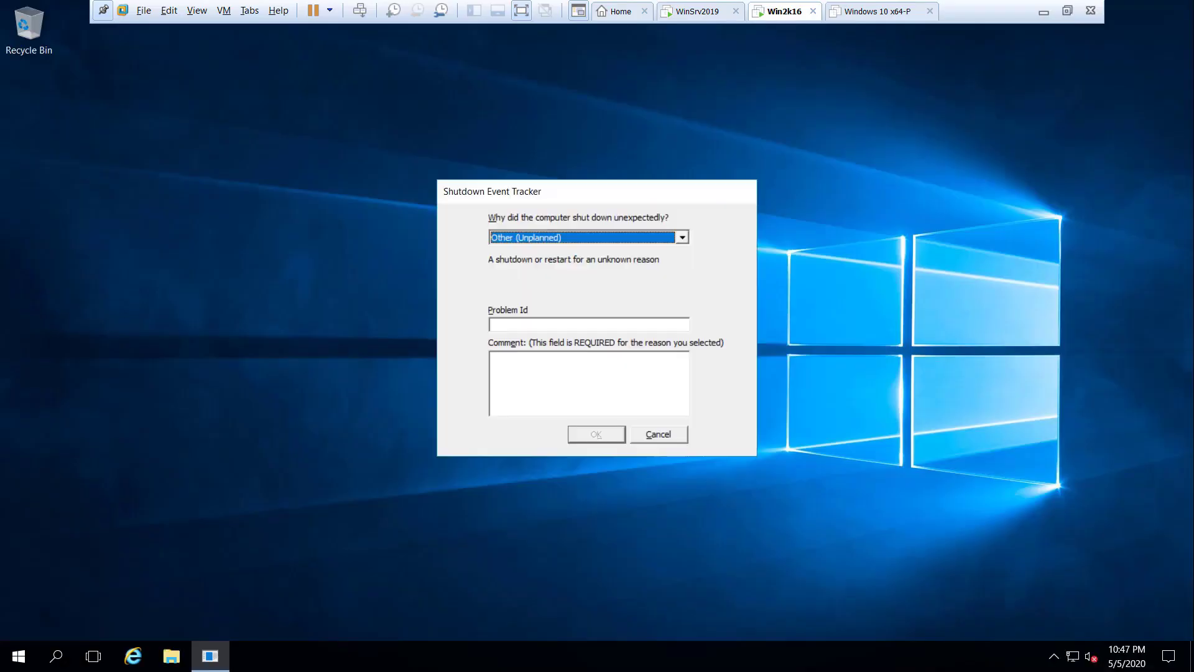
Step: Accept the sign-out for display changes, send Ctrl+Alt+Del, and sign in again with the password
{"action": "left_click", "coordinate": [659, 437]}
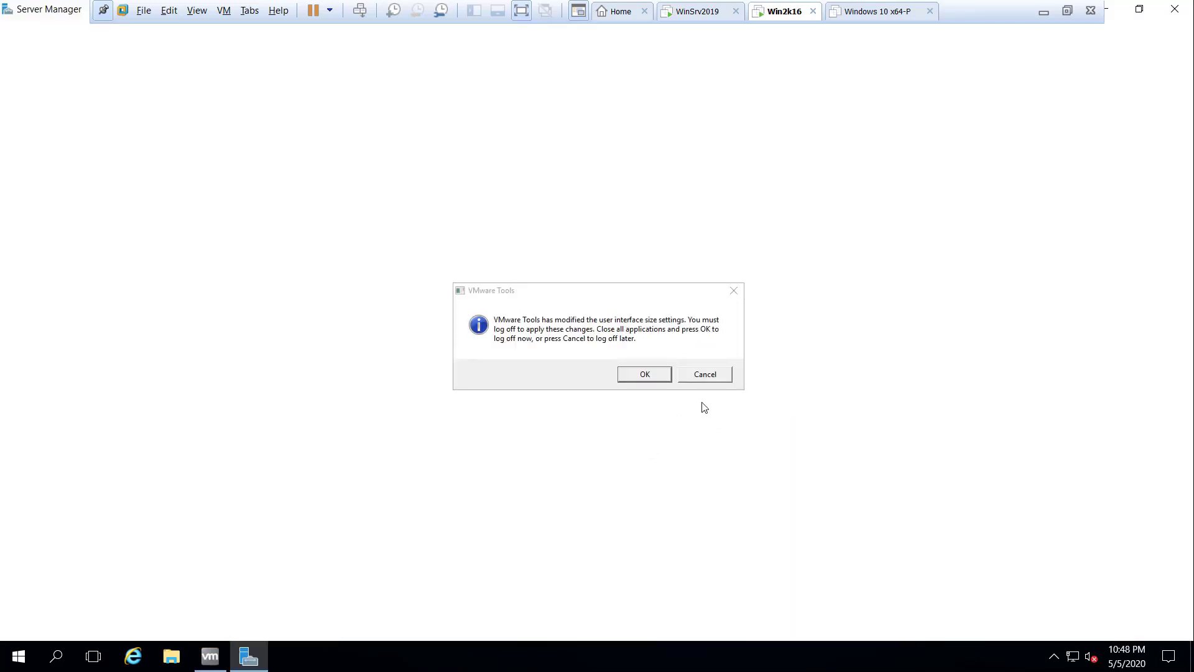
{"action": "left_click", "coordinate": [647, 375]}
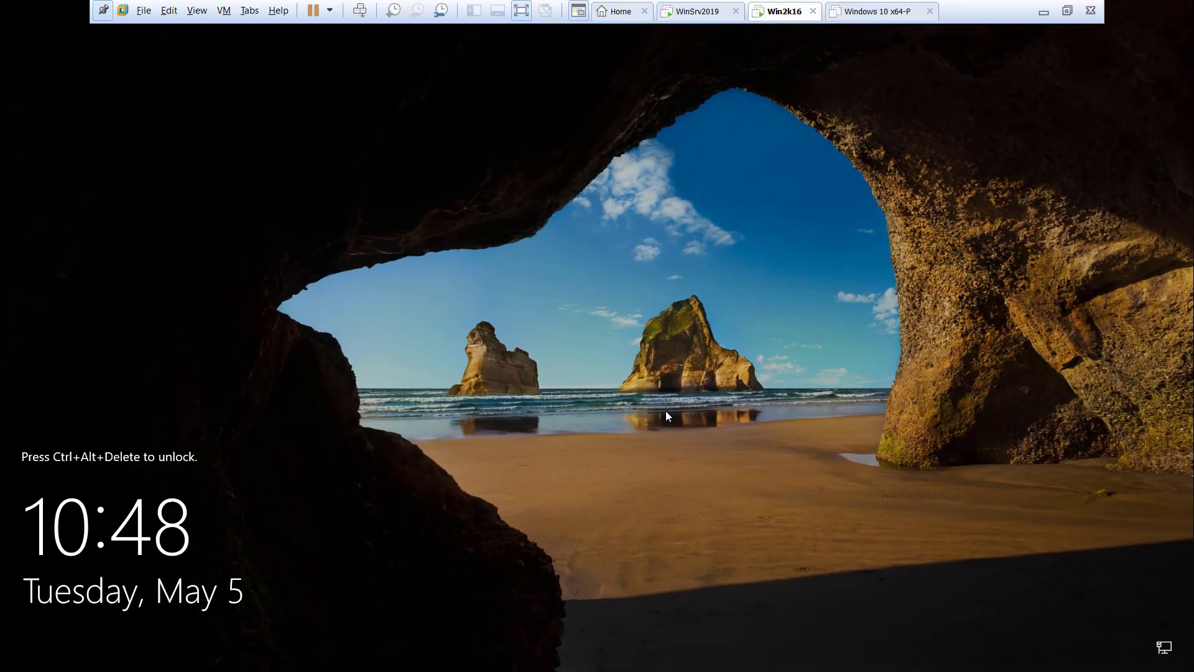
{"action": "right_click", "coordinate": [764, 17]}
{"action": "left_click", "coordinate": [812, 98]}
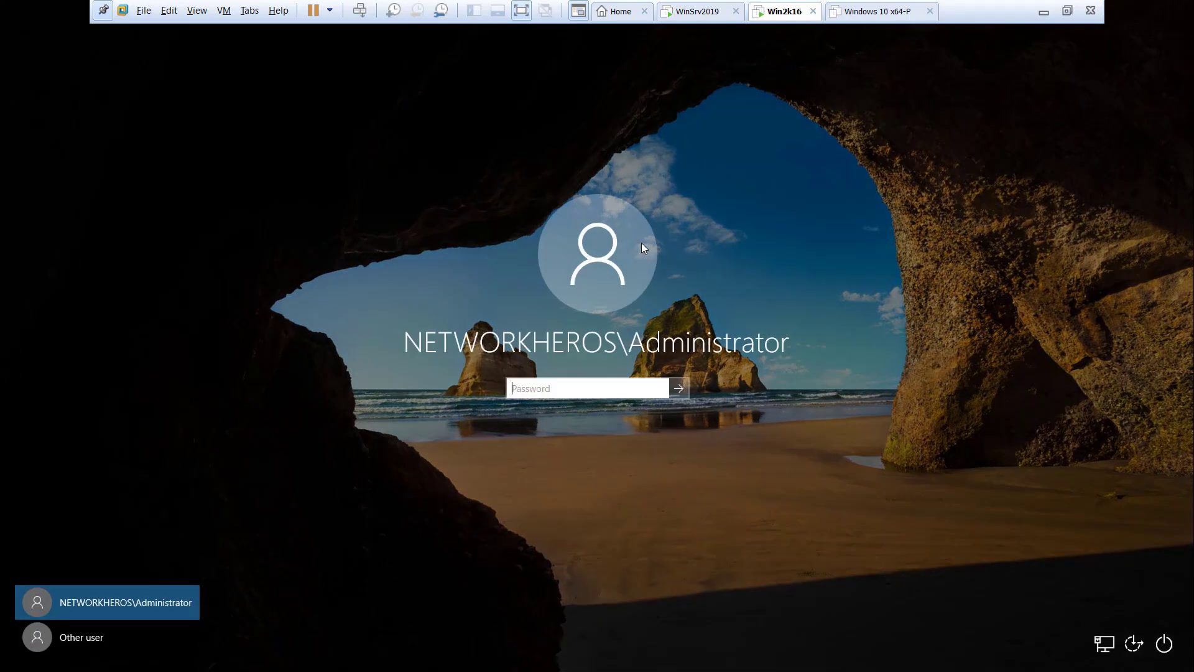
{"action": "left_click", "coordinate": [552, 394]}
{"action": "type", "text": "•••"}
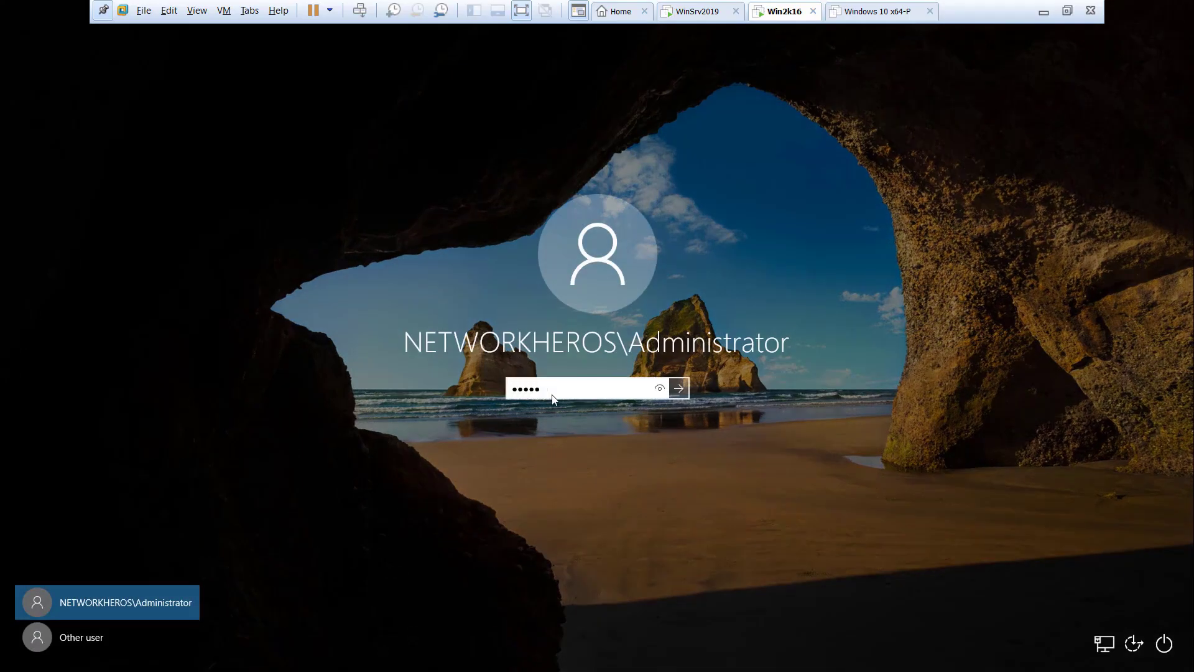
{"action": "type", "text": "•••"}
{"action": "key", "text": "Return"}
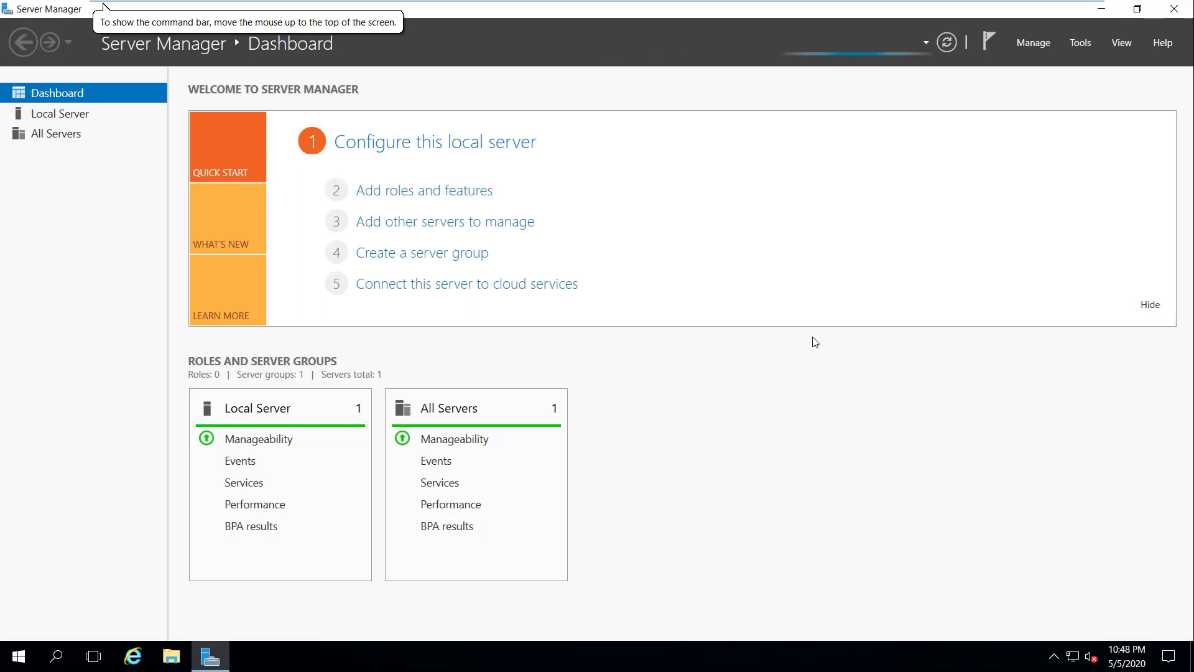
Step: Back on WinSrv2019, open Active Directory Users and Computers and show the networkheros.local Users container
{"action": "left_click", "coordinate": [1137, 8]}
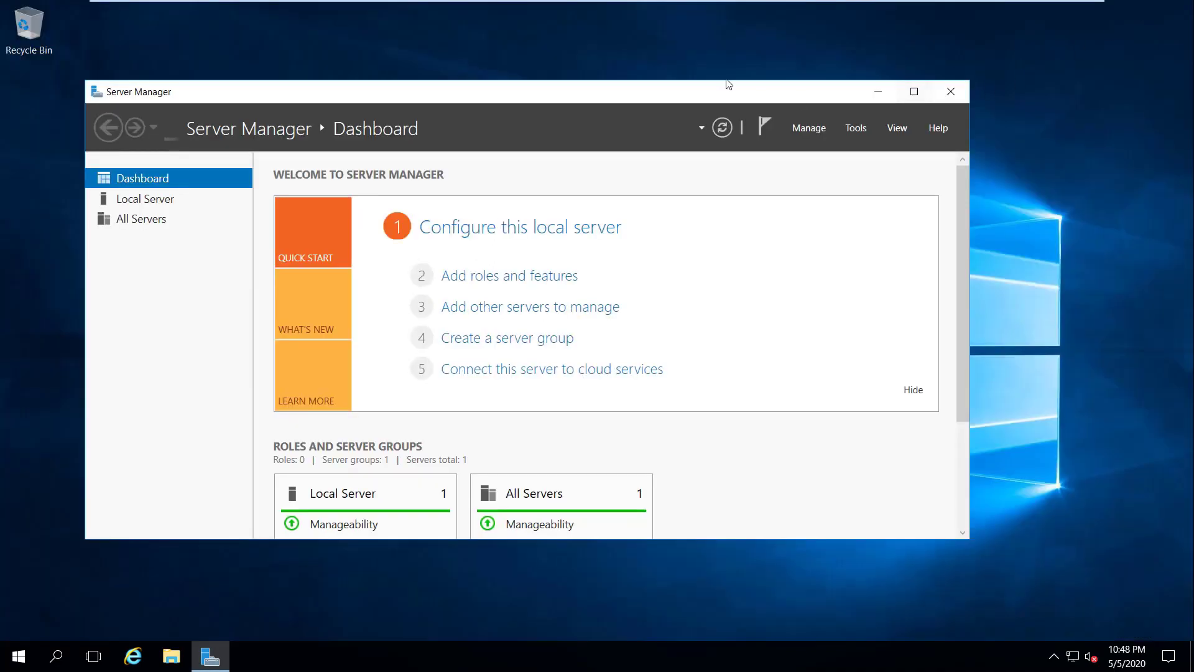
{"action": "mouse_move", "coordinate": [719, 4]}
{"action": "left_click", "coordinate": [687, 17]}
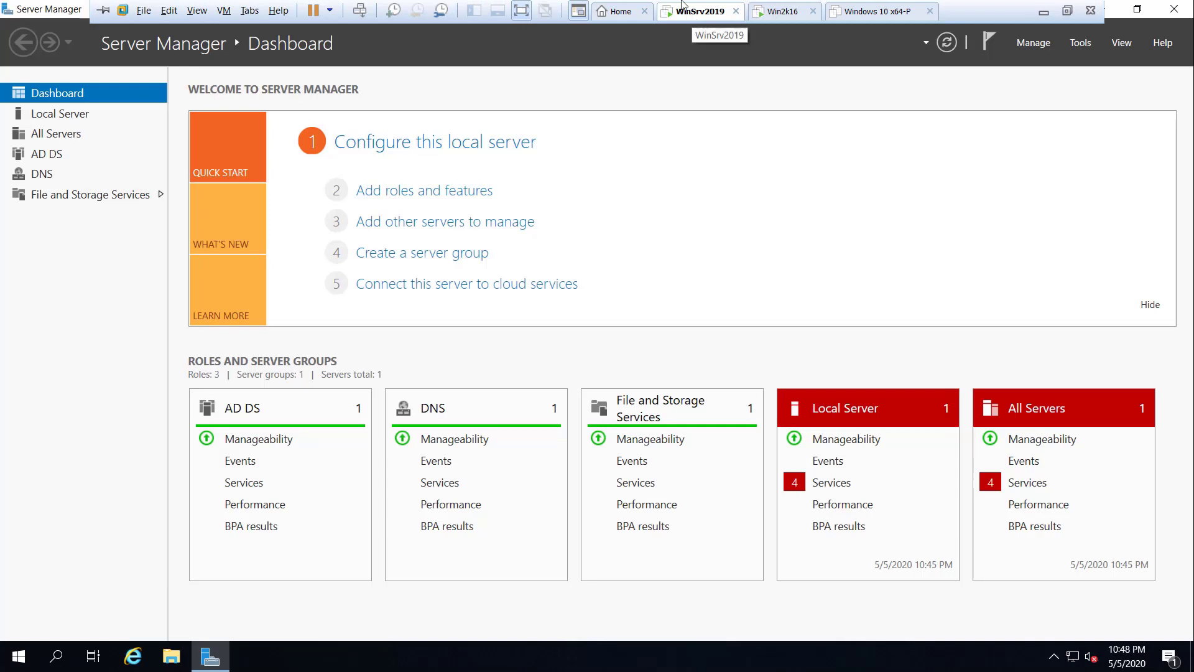
{"action": "left_click", "coordinate": [1081, 43]}
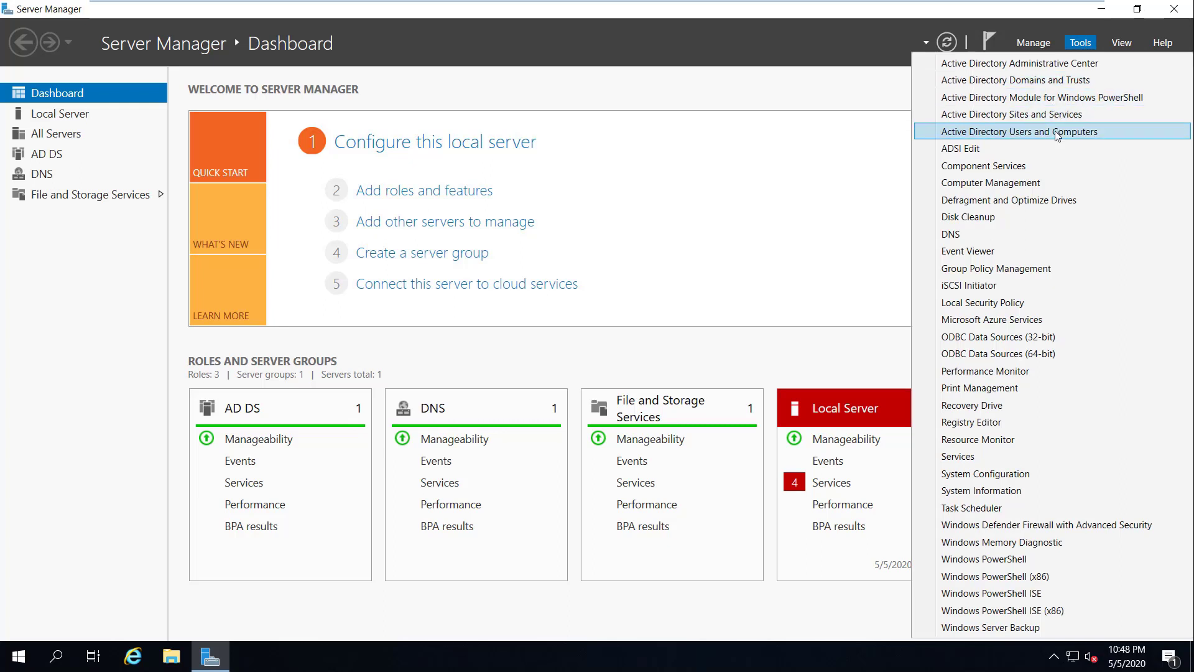
{"action": "left_click", "coordinate": [1057, 133]}
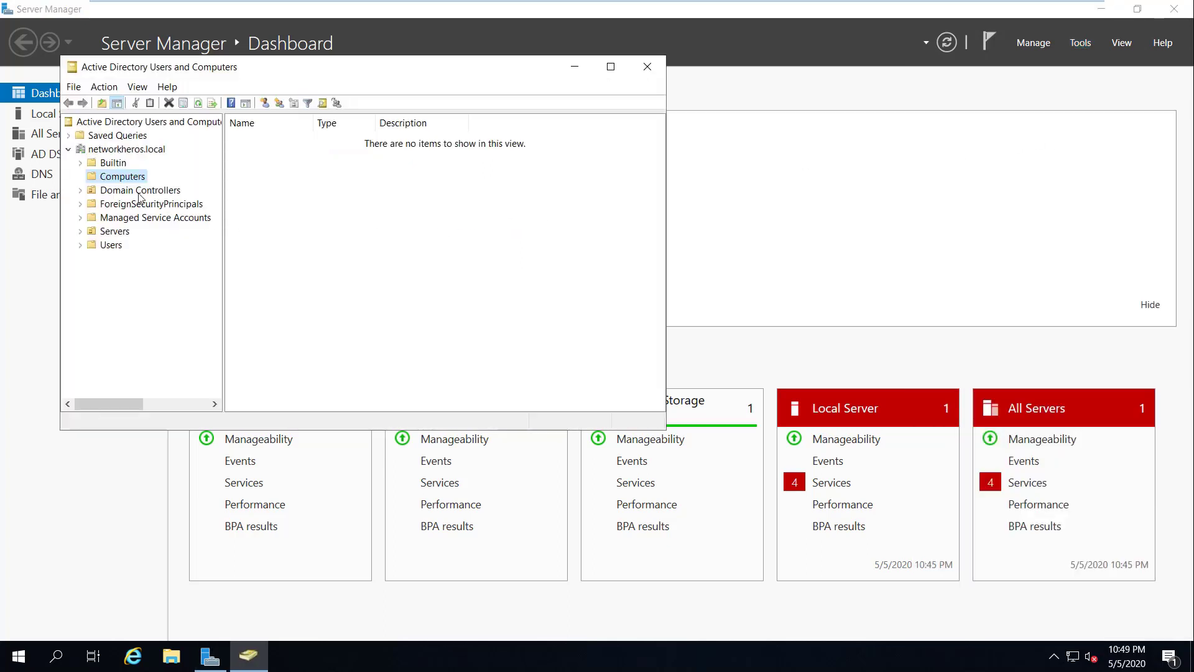
{"action": "left_click", "coordinate": [110, 245]}
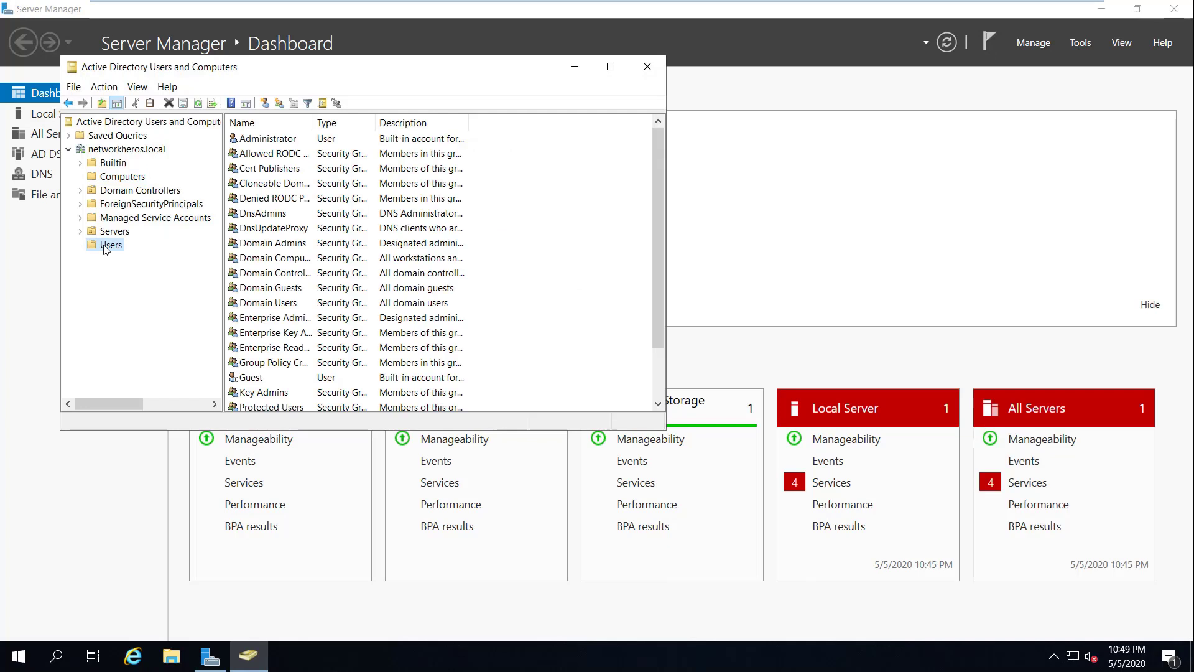
{"action": "right_click", "coordinate": [106, 248]}
Step: Create a user account named User with logon name user1 and a password
{"action": "mouse_move", "coordinate": [148, 288]}
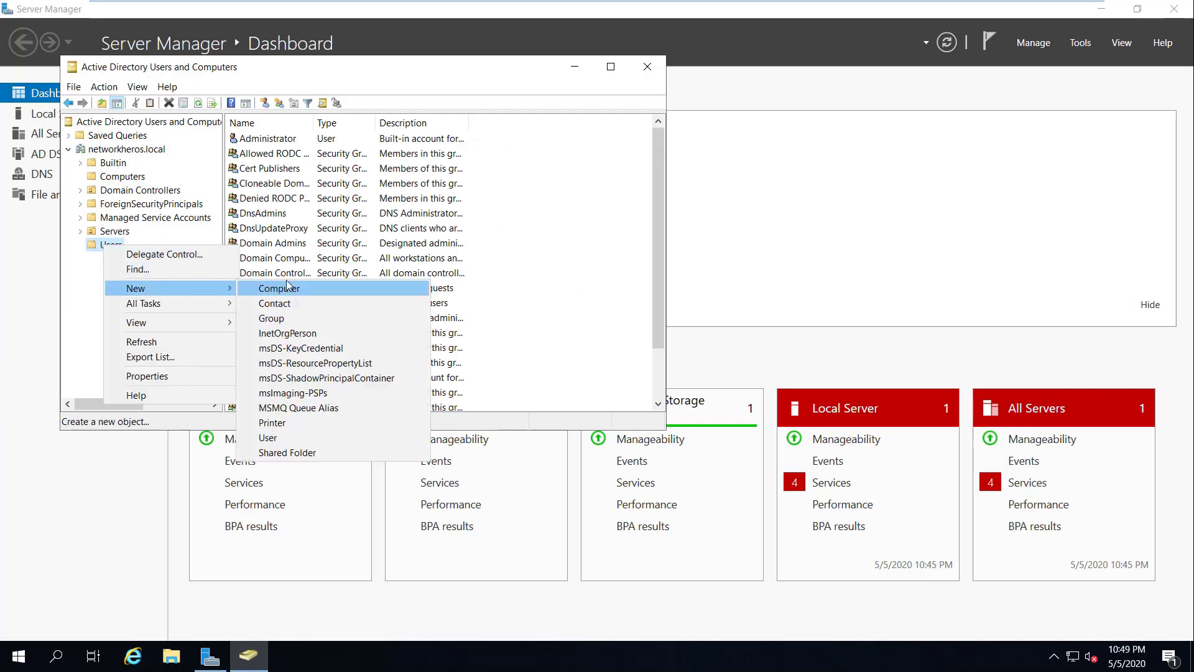
{"action": "left_click", "coordinate": [302, 438]}
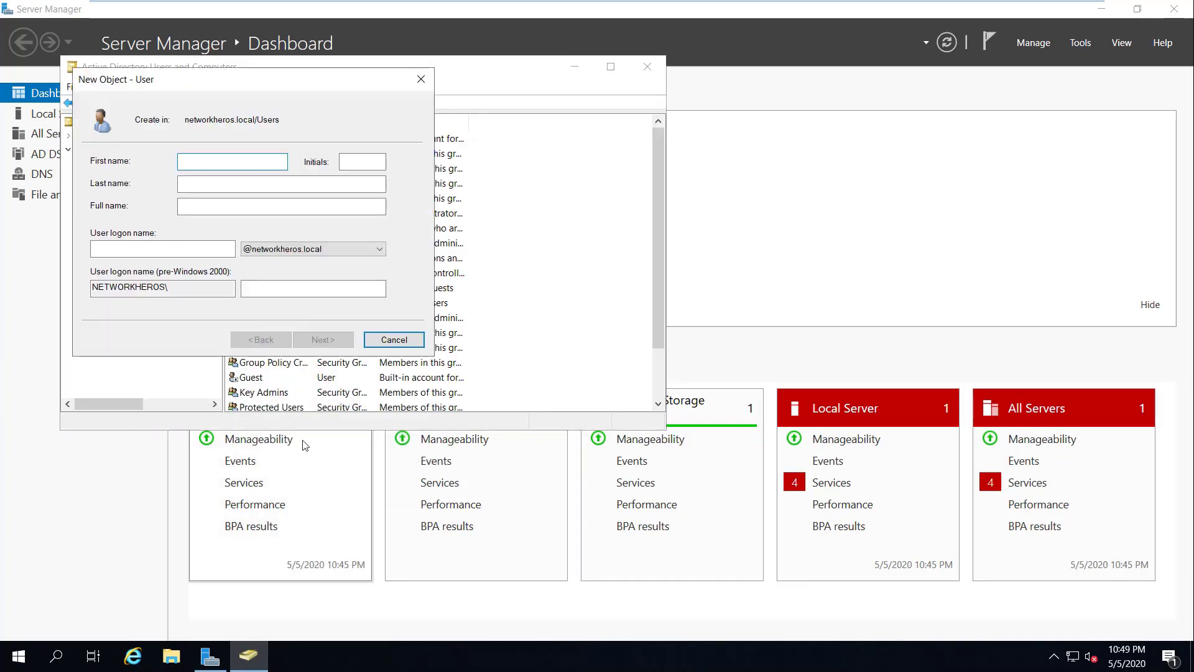
{"action": "type", "text": "User"}
{"action": "key", "text": "Tab"}
{"action": "key", "text": "Tab"}
{"action": "key", "text": "Tab"}
{"action": "type", "text": "user1"}
{"action": "left_click", "coordinate": [338, 341]}
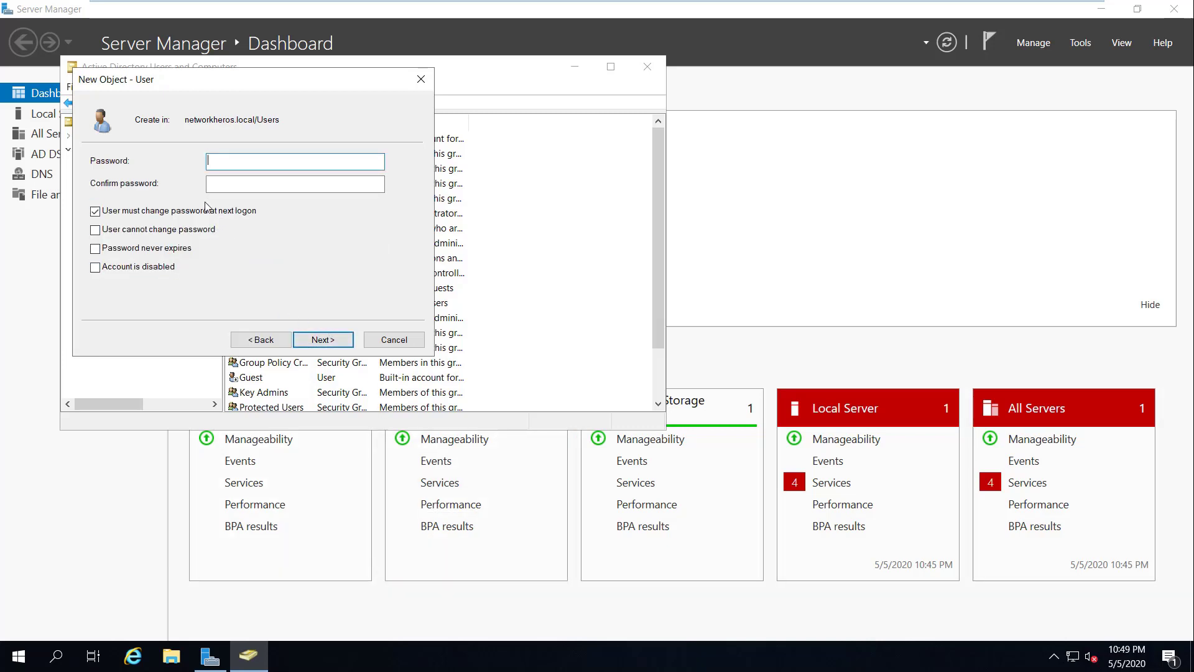
{"action": "type", "text": "••••••••"}
{"action": "key", "text": "Tab"}
{"action": "type", "text": "••••••••"}
{"action": "left_click", "coordinate": [322, 340]}
{"action": "left_click", "coordinate": [322, 339]}
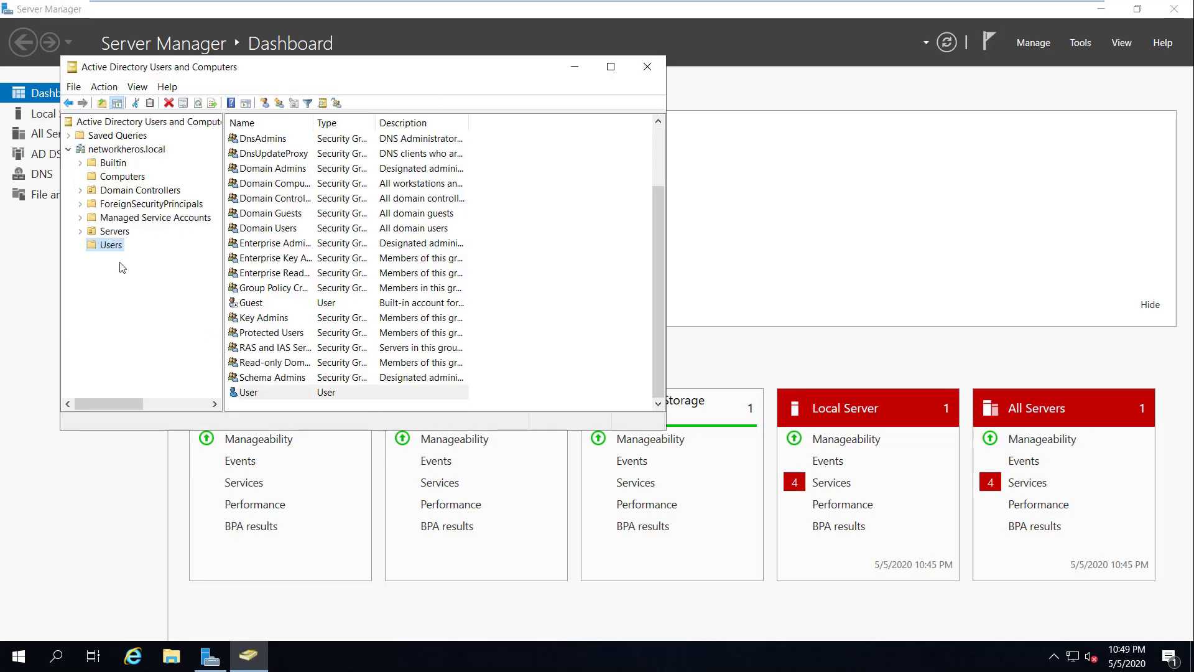
Step: Create a second user account, User2, with logon name user2 and a password
{"action": "right_click", "coordinate": [104, 247]}
{"action": "mouse_move", "coordinate": [211, 292]}
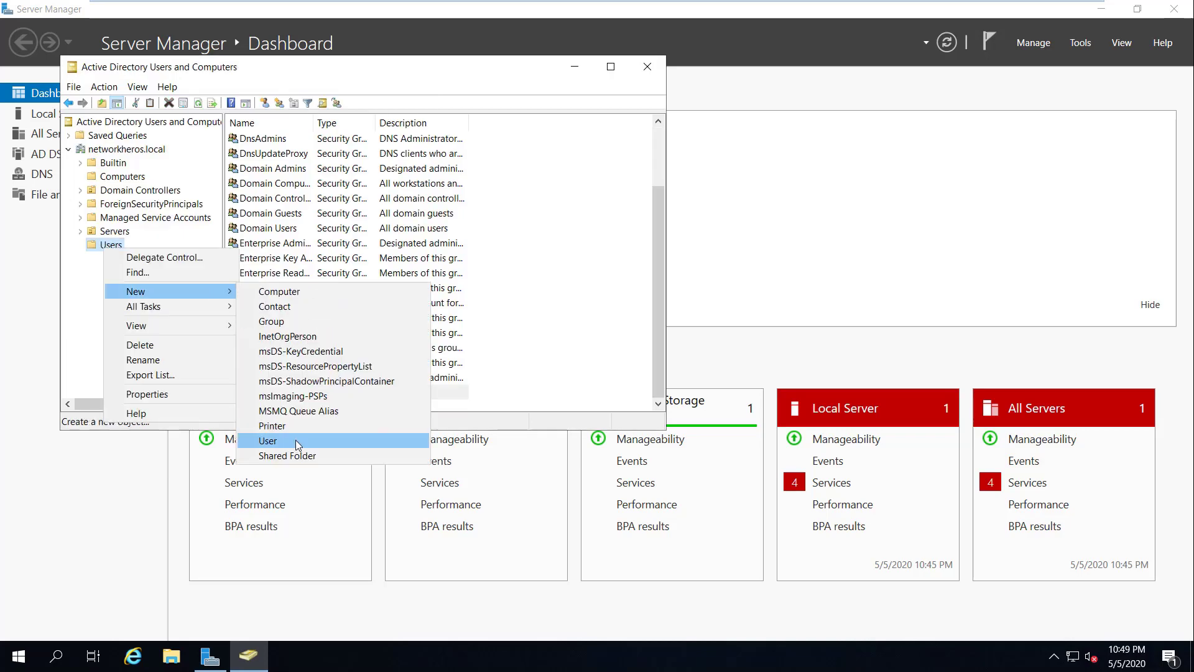
{"action": "left_click", "coordinate": [296, 439]}
{"action": "type", "text": "User"}
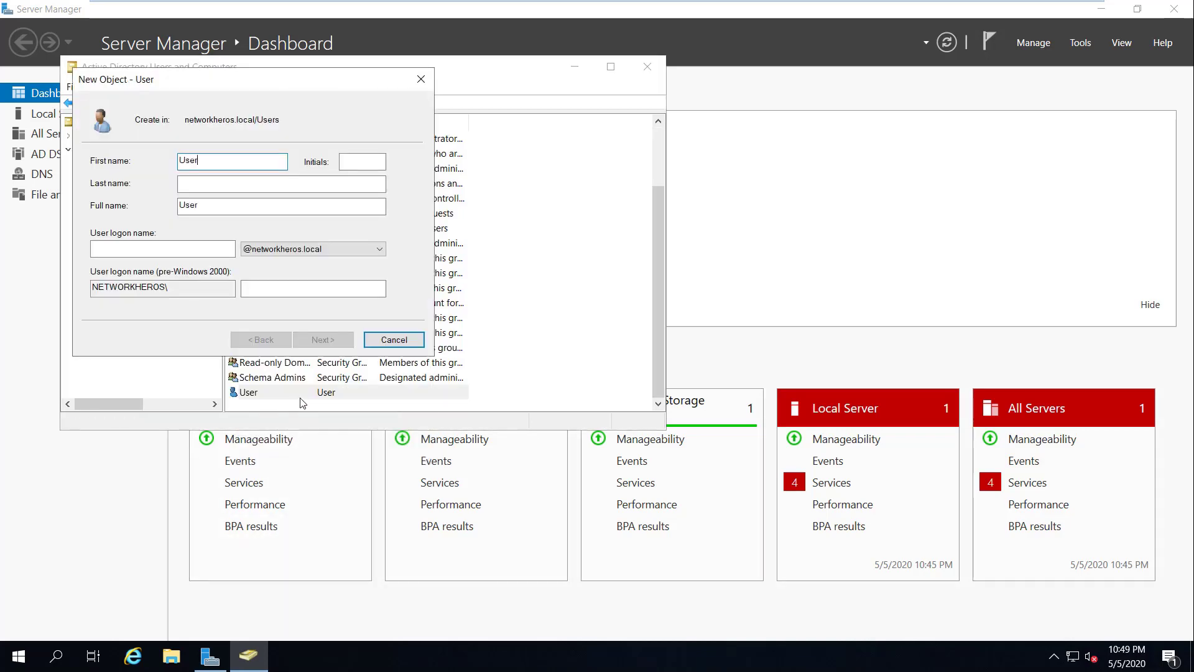
{"action": "left_click", "coordinate": [160, 255]}
{"action": "type", "text": "user2"}
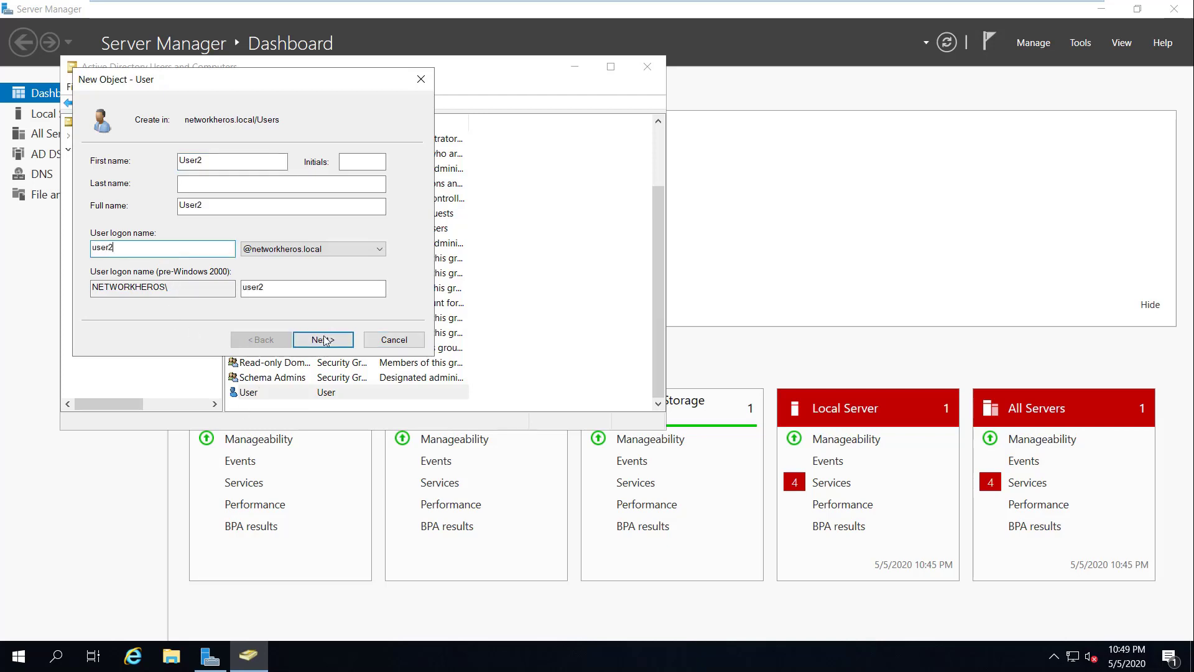
{"action": "left_click", "coordinate": [323, 340]}
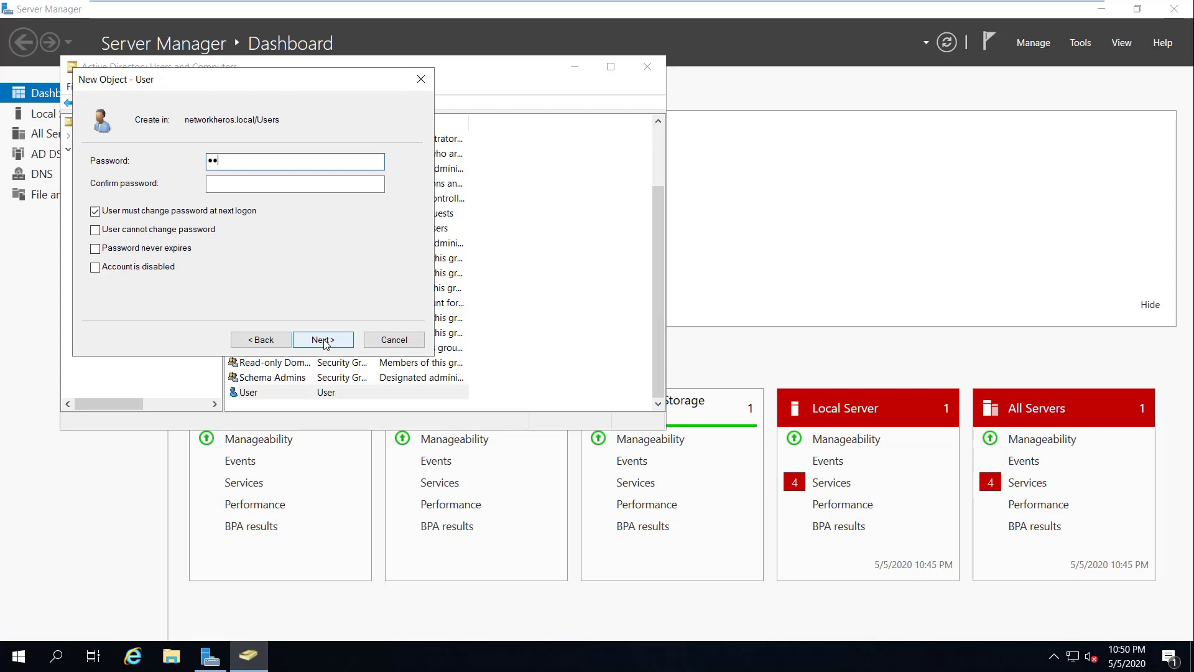
{"action": "key", "text": "Tab"}
{"action": "type", "text": "P"}
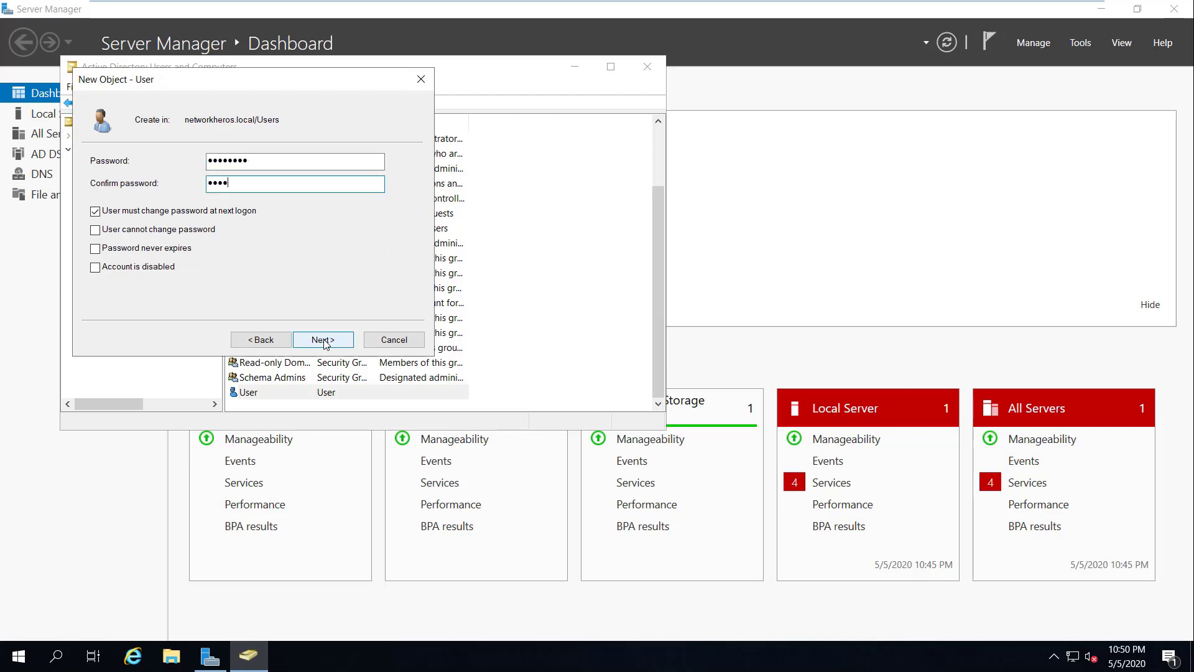
{"action": "left_click", "coordinate": [324, 340]}
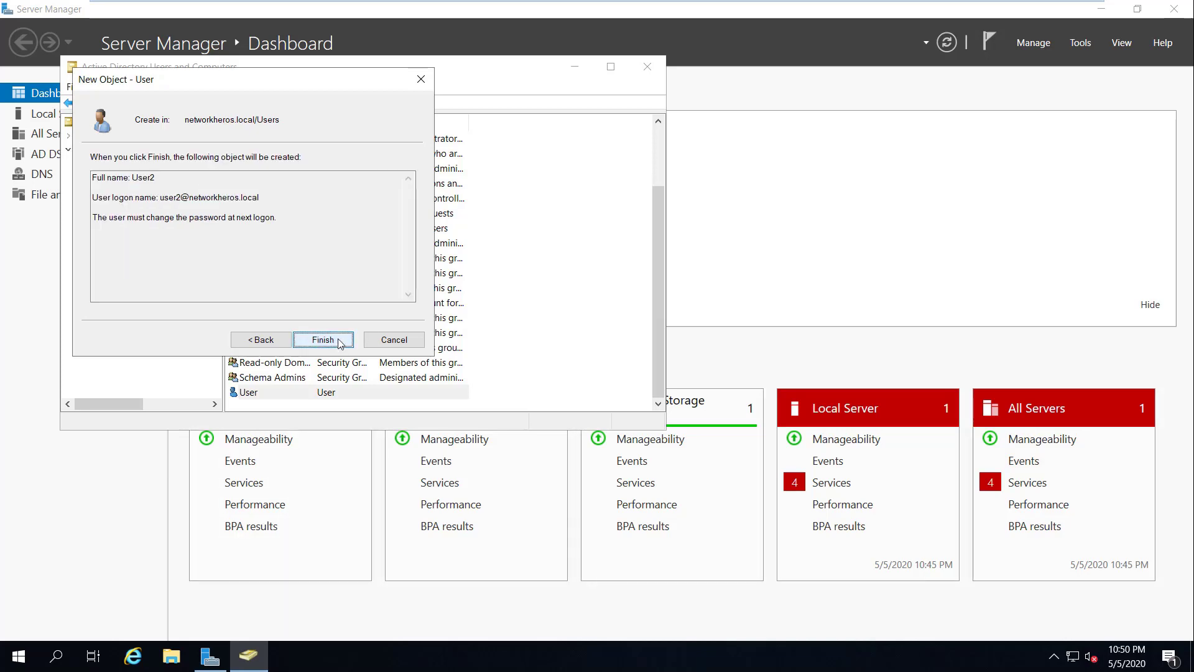
{"action": "left_click", "coordinate": [342, 341]}
Step: Start a third user account named User3, entering its logon name and reaching the password fields
{"action": "right_click", "coordinate": [111, 246]}
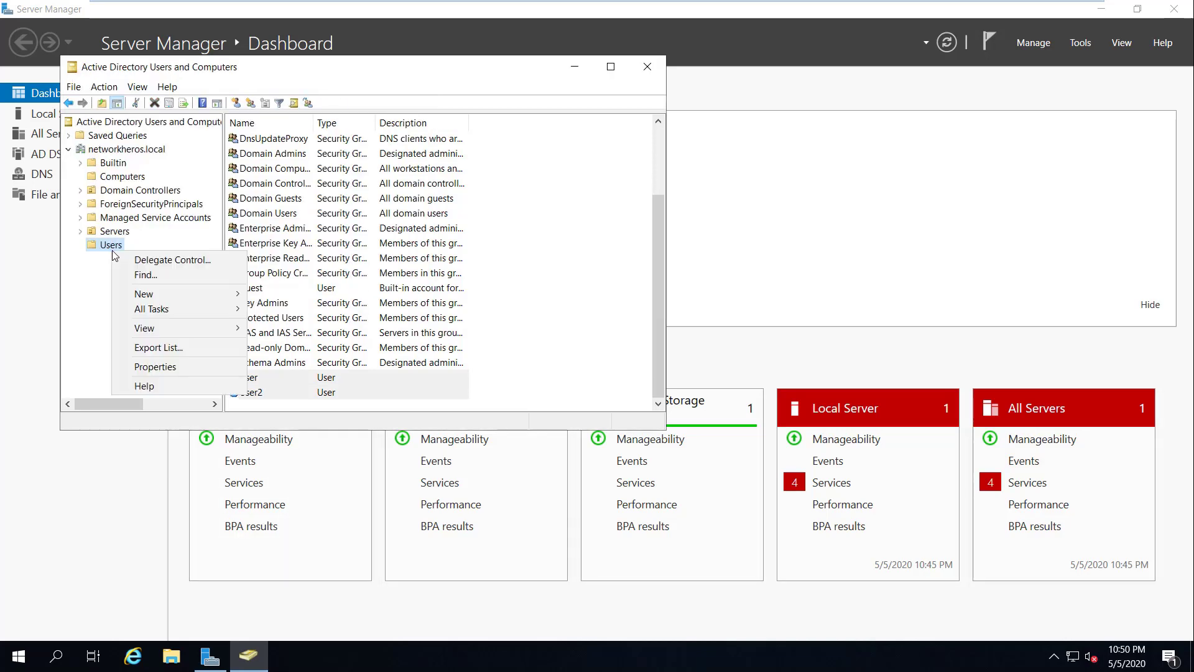
{"action": "mouse_move", "coordinate": [186, 297]}
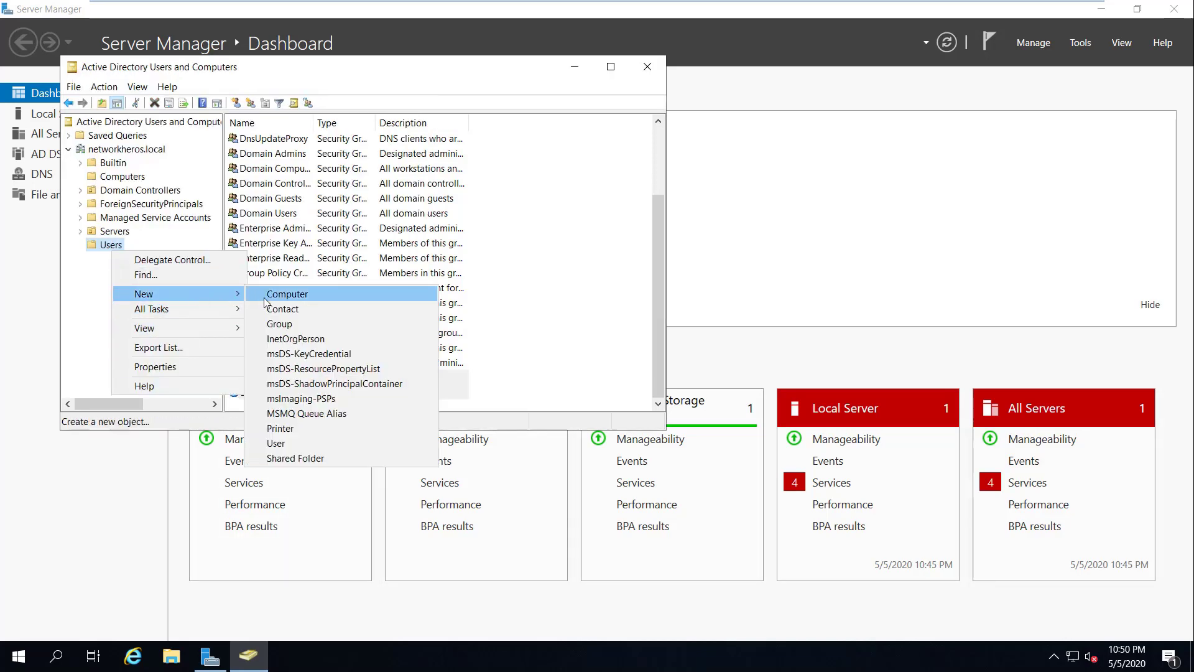
{"action": "left_click", "coordinate": [320, 440]}
{"action": "type", "text": "User3"}
{"action": "key", "text": "Tab"}
{"action": "key", "text": "Tab"}
{"action": "key", "text": "Tab"}
{"action": "key", "text": "Tab"}
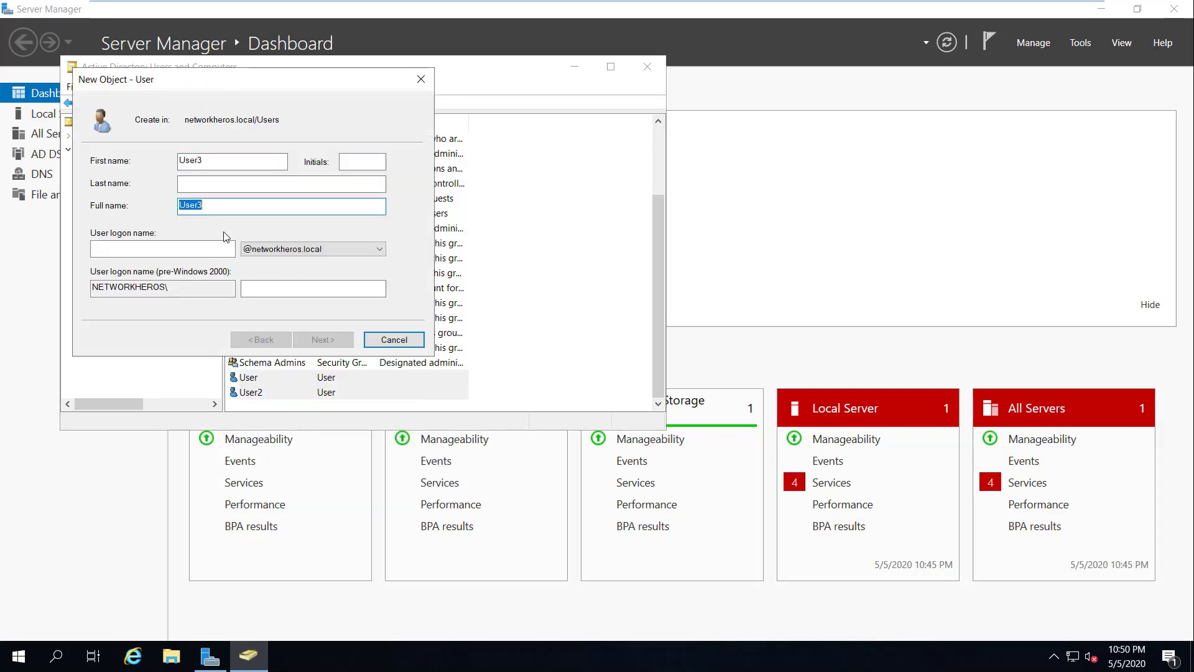
{"action": "type", "text": "user3"}
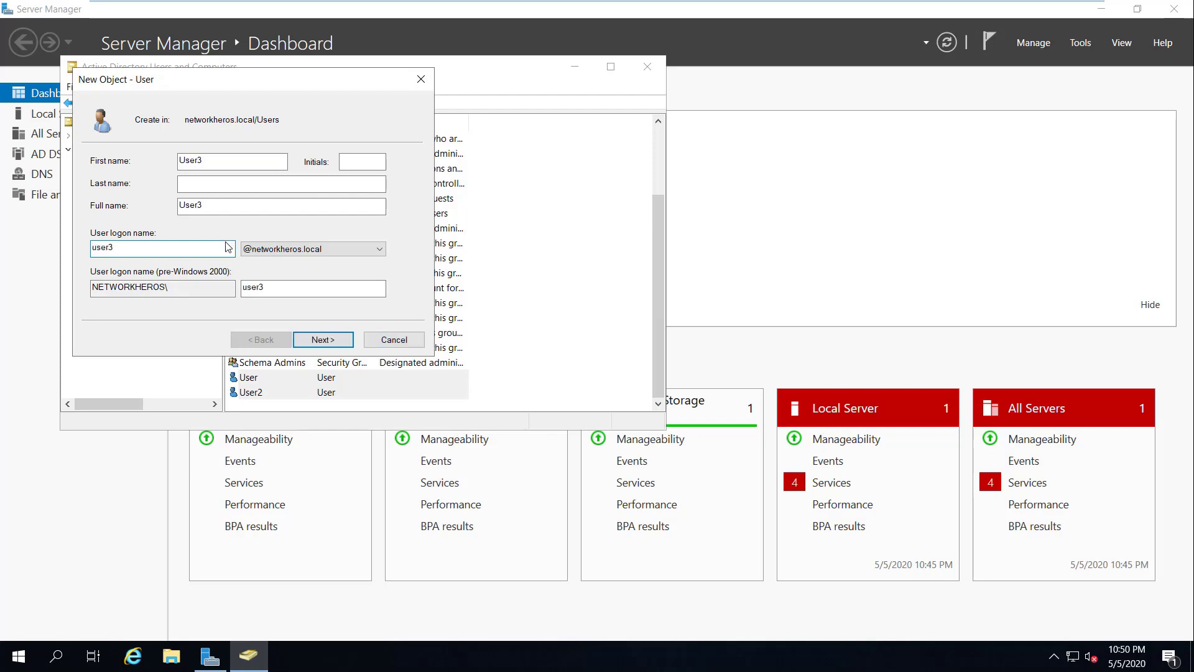
{"action": "key", "text": "Return"}
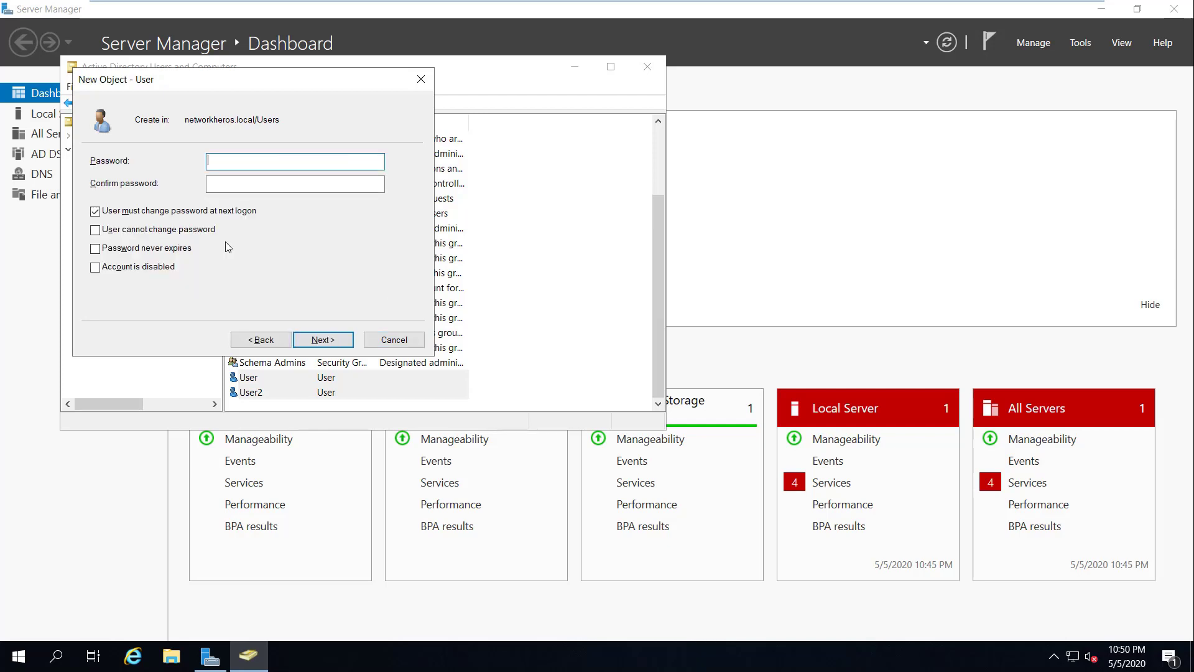
{"action": "key", "text": "Tab"}
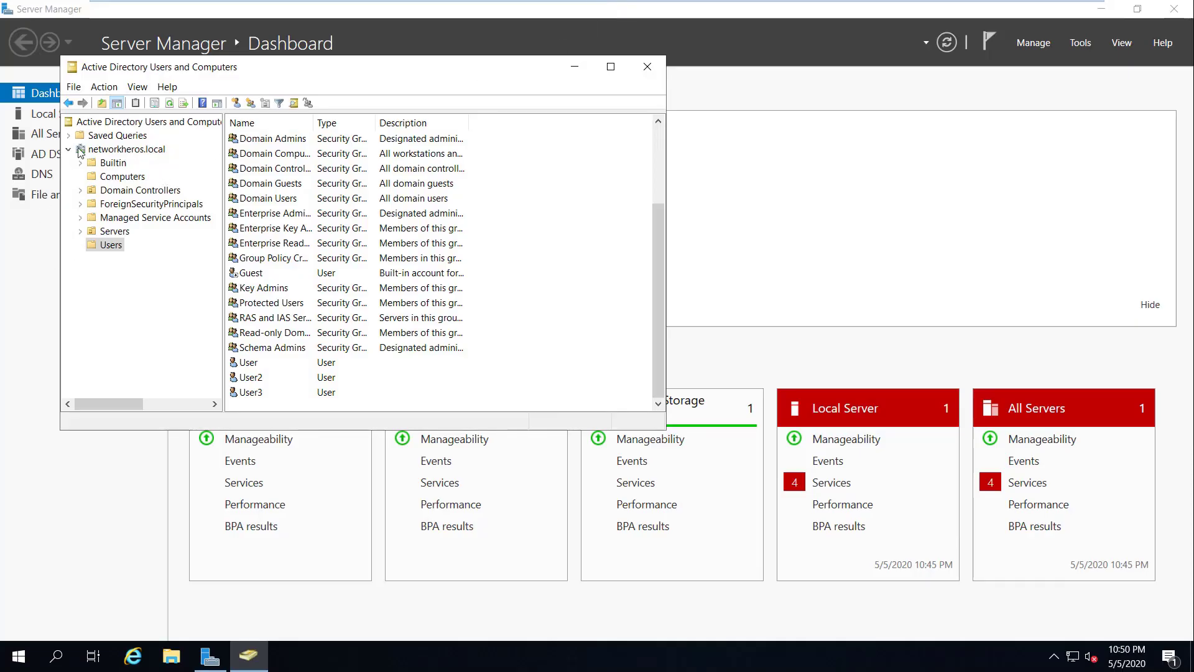
Step: Create the global security group 'FTP-Access' at the root of networkheros.local
{"action": "left_click", "coordinate": [108, 137]}
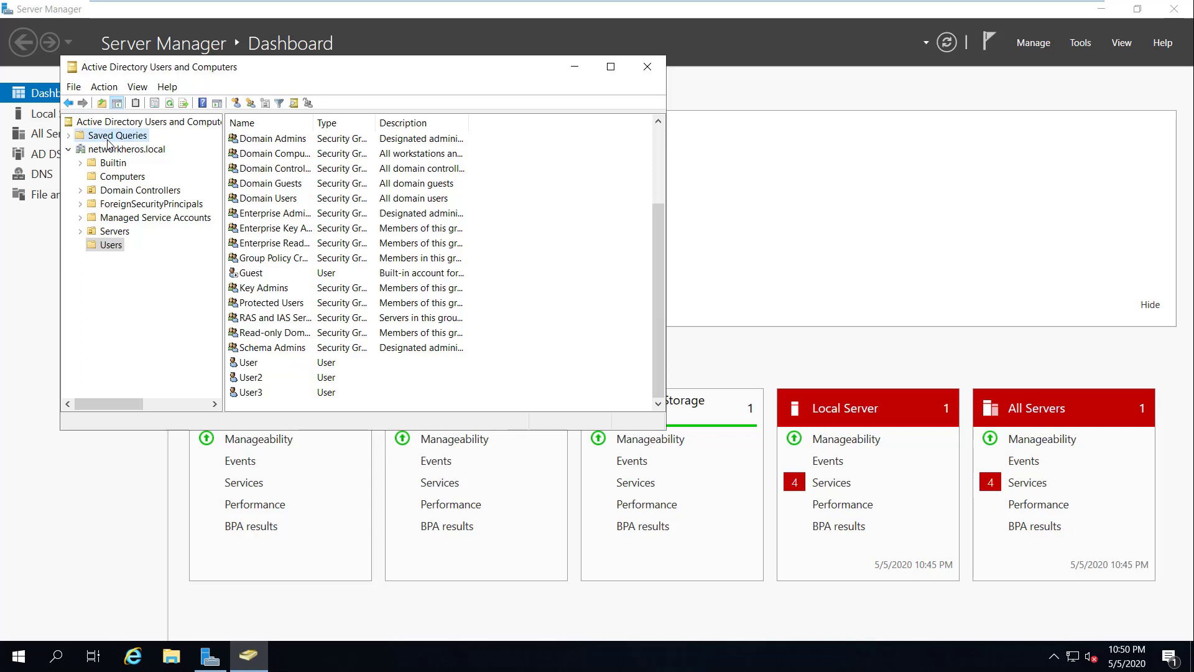
{"action": "left_click", "coordinate": [105, 151]}
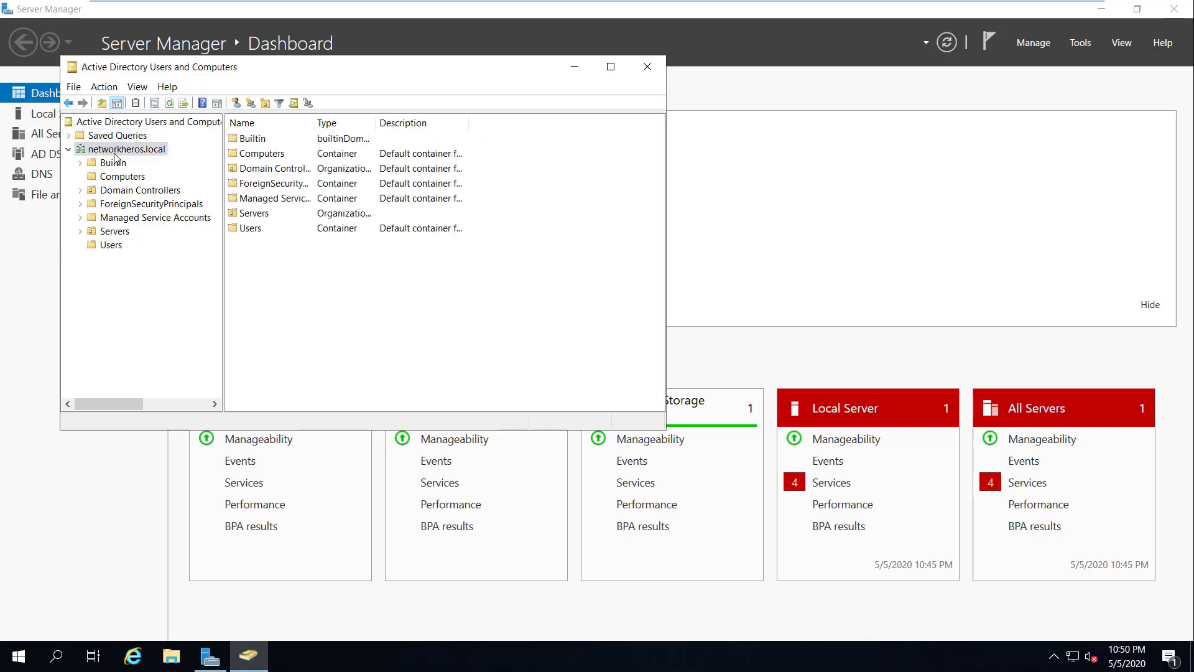
{"action": "right_click", "coordinate": [115, 154]}
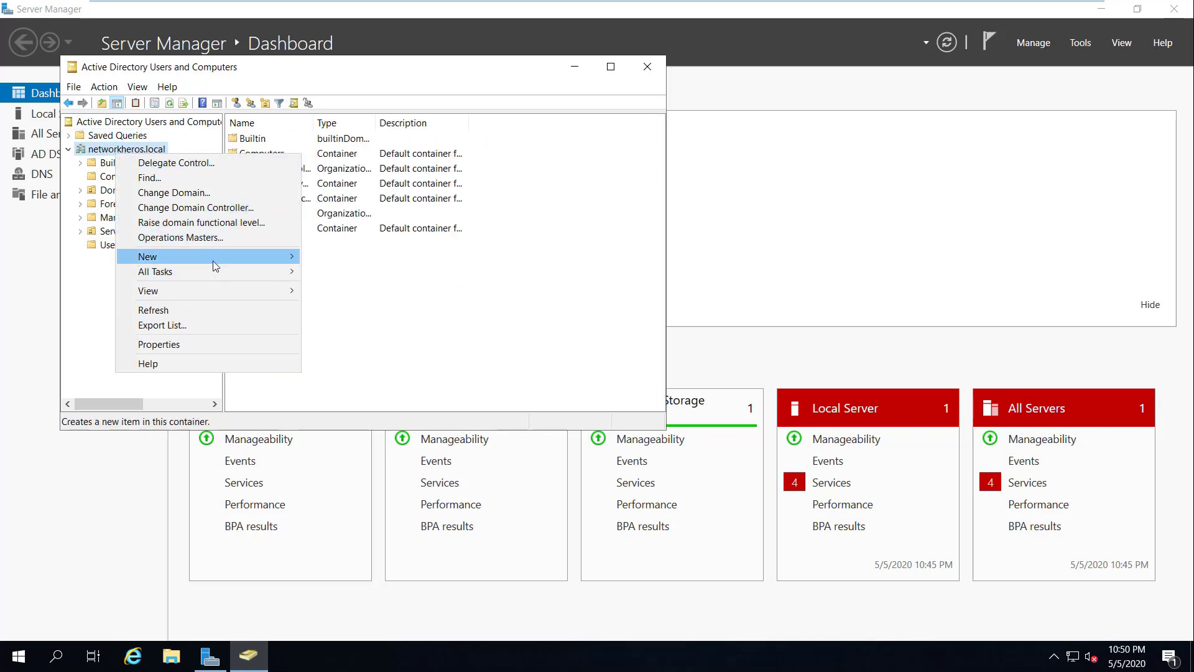
{"action": "mouse_move", "coordinate": [214, 260]}
{"action": "left_click", "coordinate": [347, 287]}
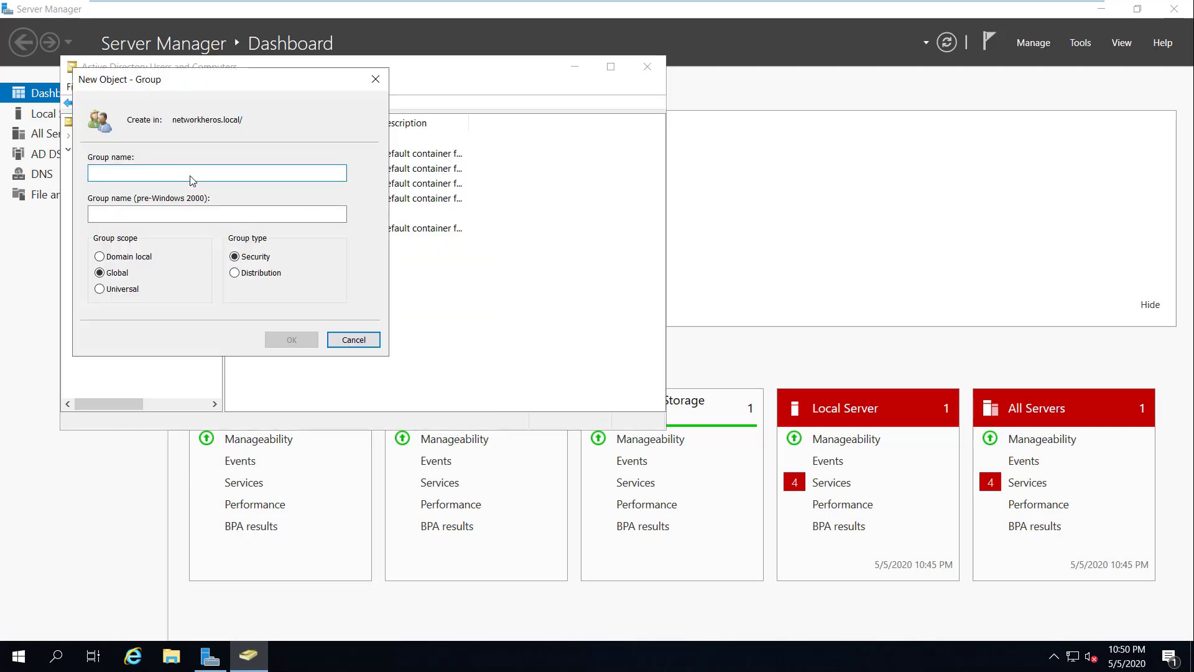
{"action": "type", "text": "FTP"}
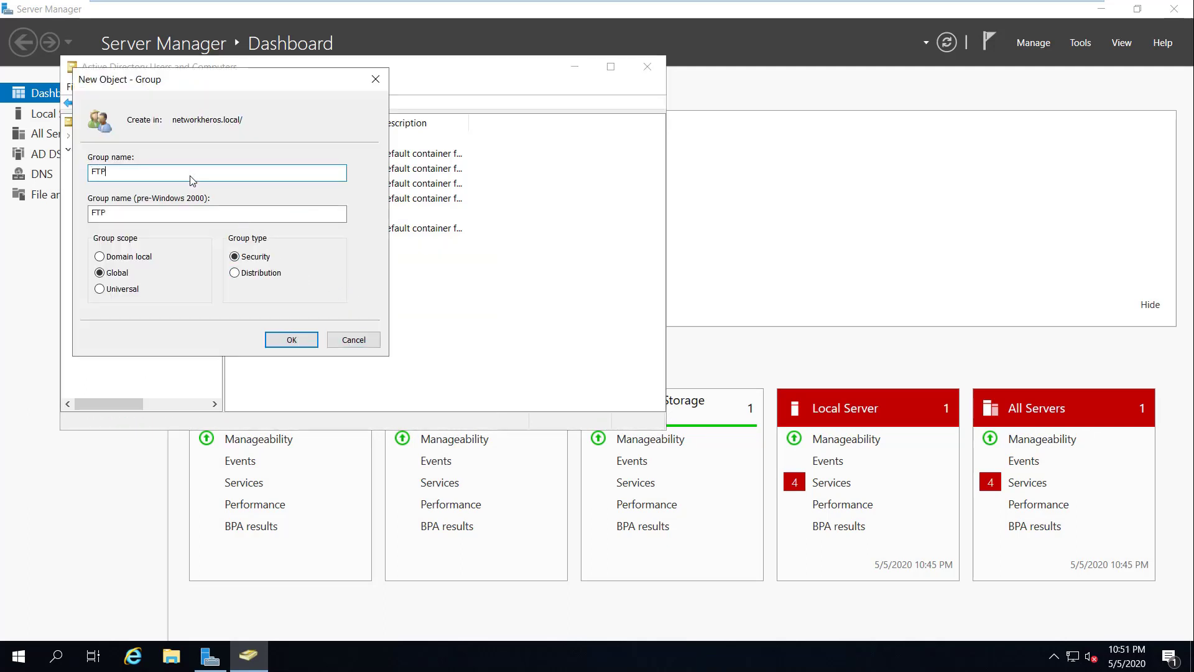
{"action": "type", "text": "-Acce"}
{"action": "left_click", "coordinate": [290, 341]}
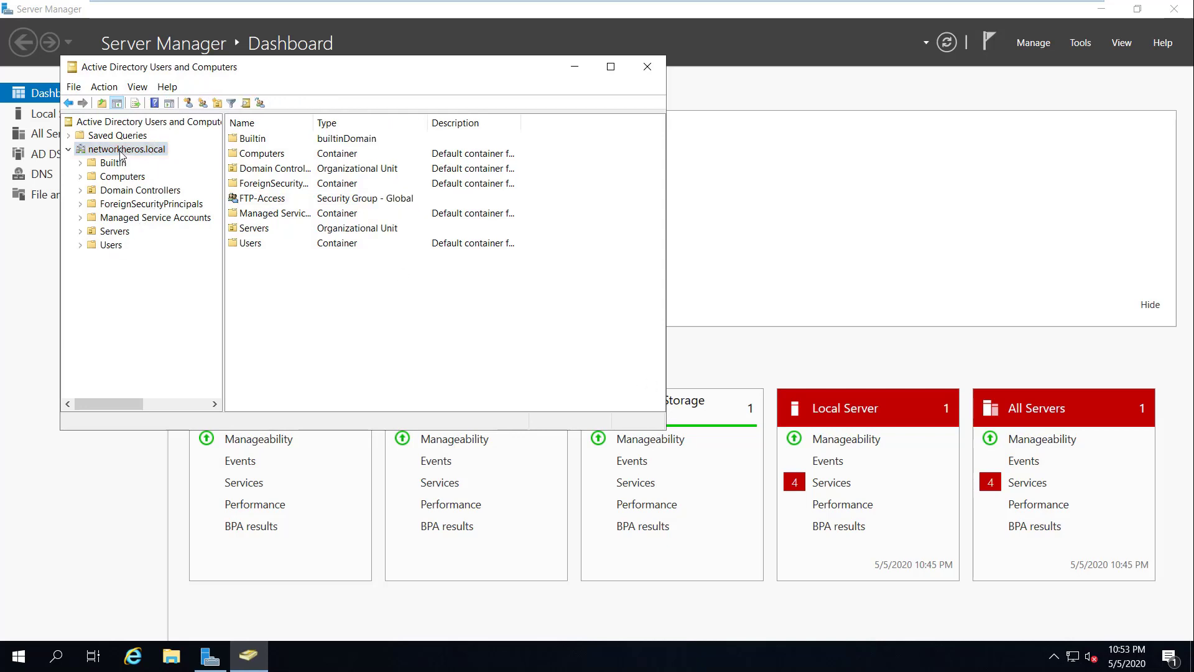
{"action": "right_click", "coordinate": [121, 153]}
Step: Add an organizational unit named 'Group' under networkheros.local
{"action": "mouse_move", "coordinate": [204, 252]}
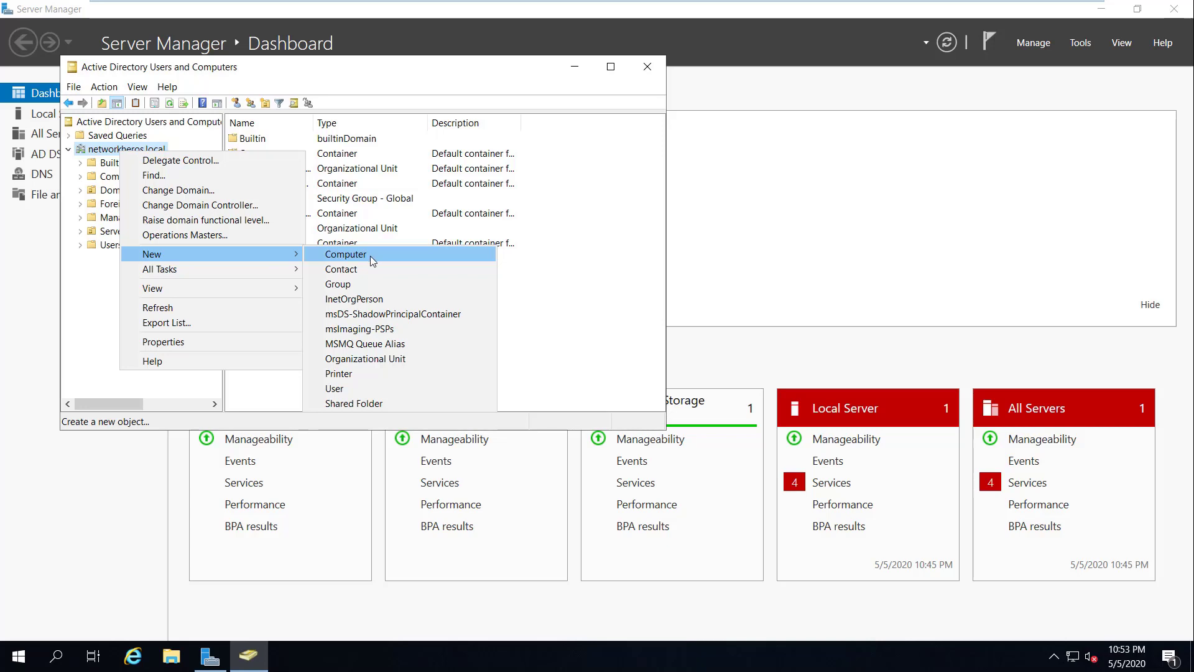
{"action": "left_click", "coordinate": [397, 359]}
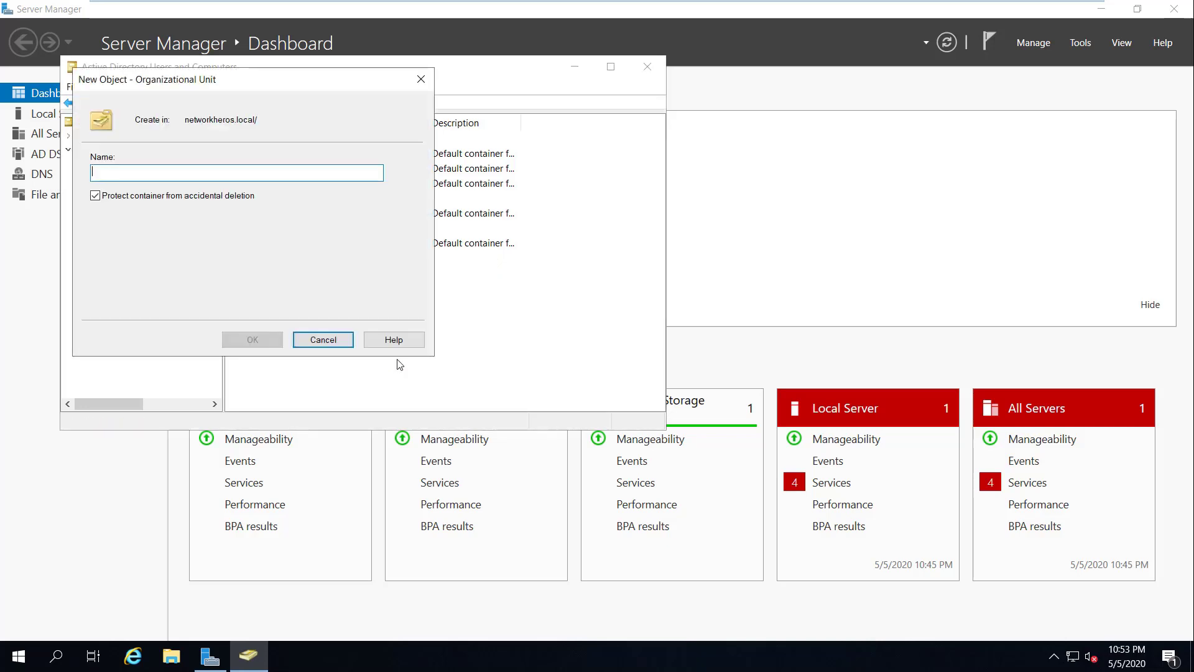
{"action": "type", "text": "Group"}
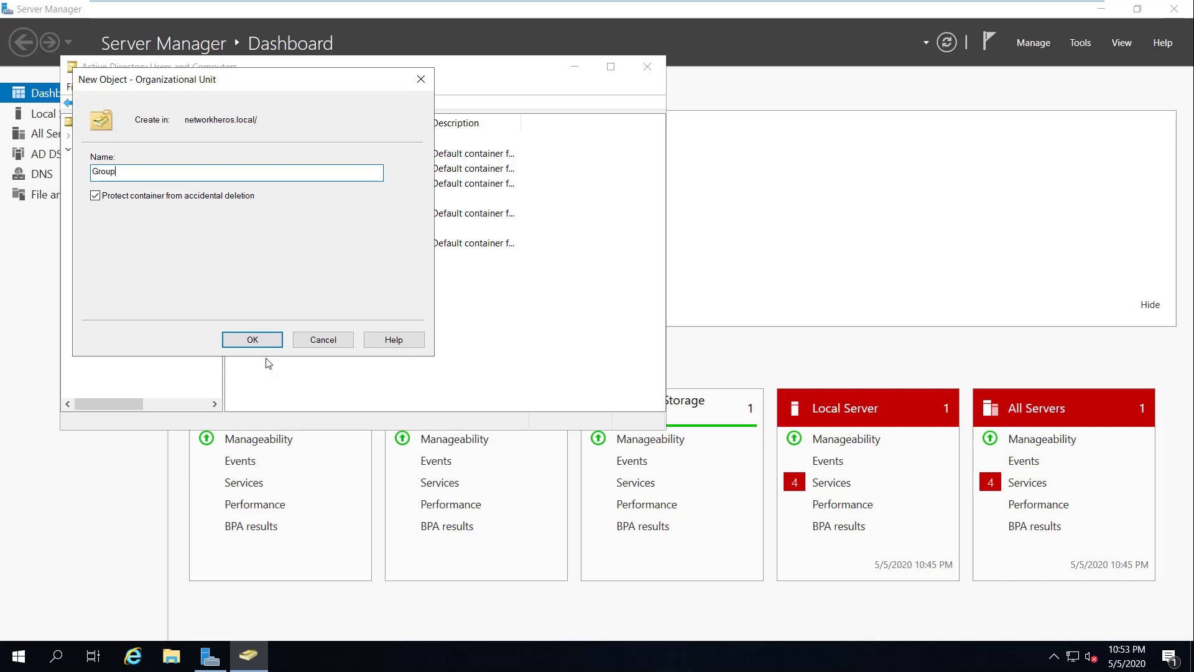
{"action": "left_click", "coordinate": [248, 339]}
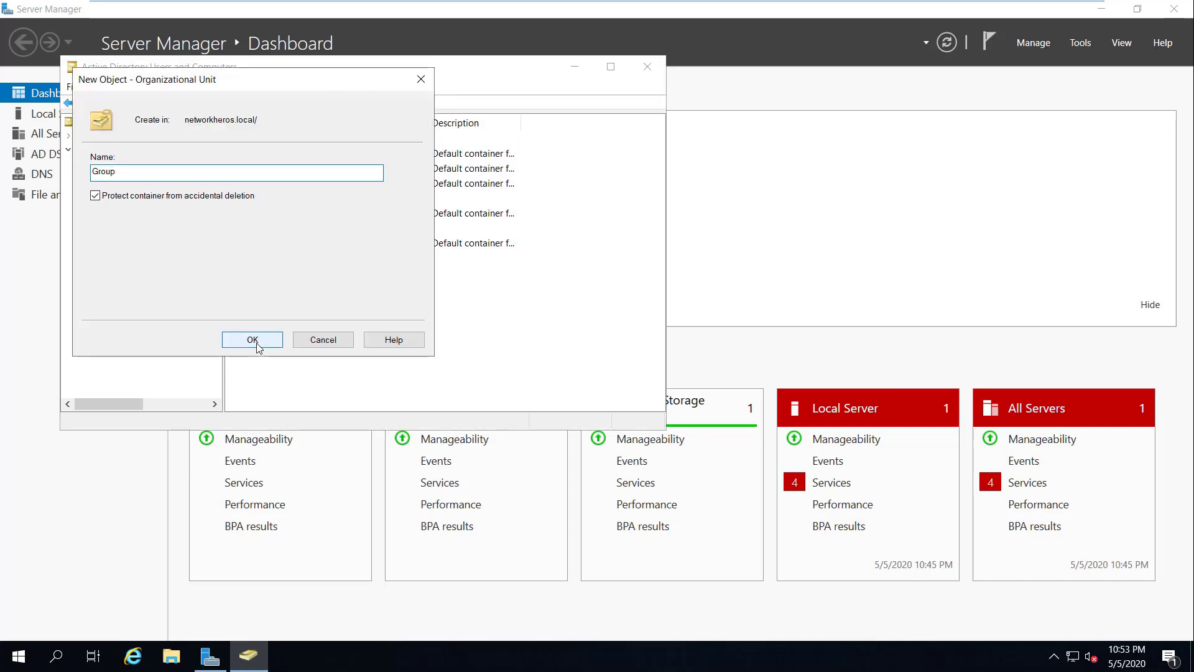
{"action": "left_click", "coordinate": [249, 339]}
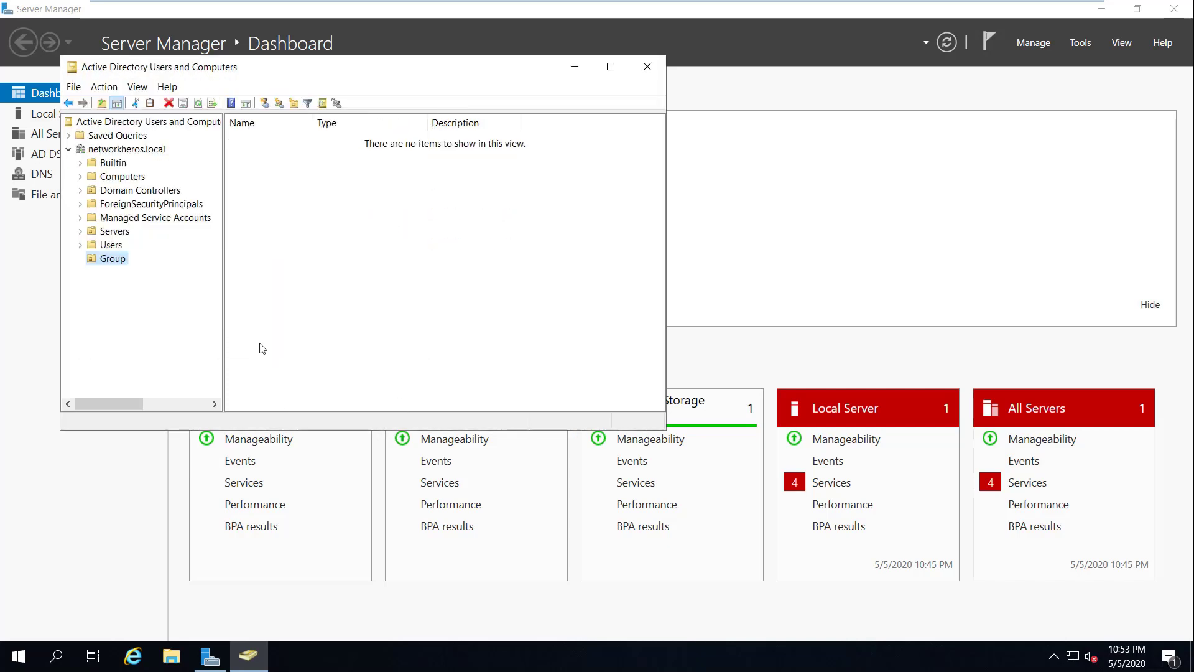
Step: Move the FTP-Access group from the domain root into the Group OU
{"action": "left_click", "coordinate": [127, 151]}
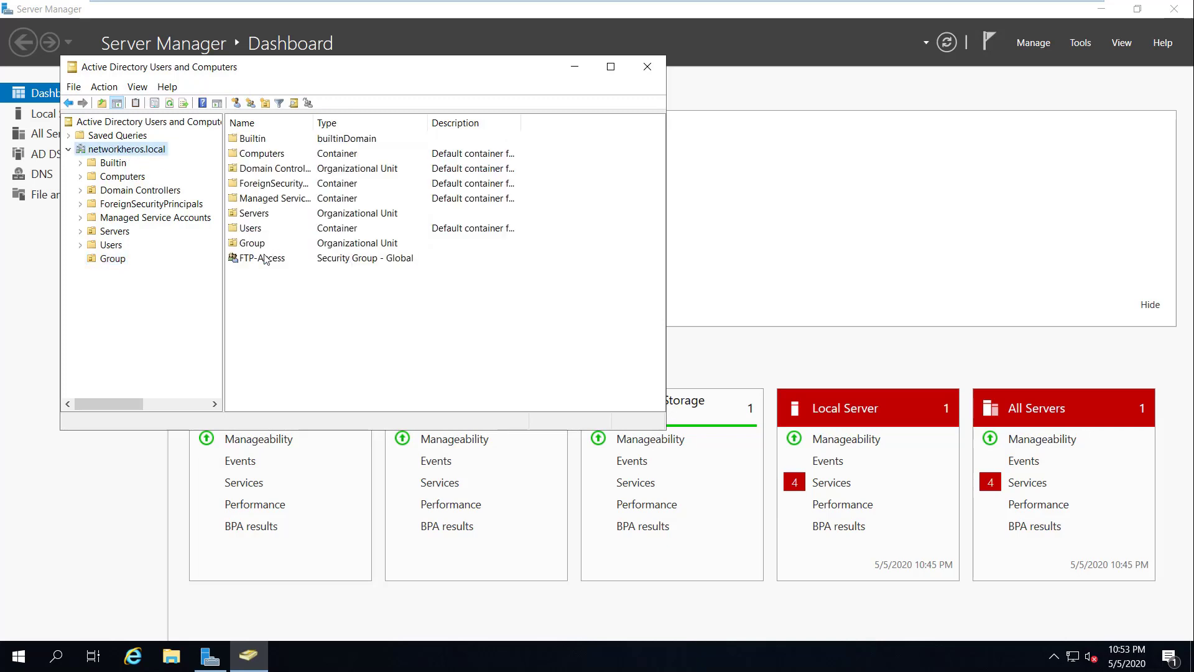
{"action": "left_click_drag", "start_coordinate": [264, 258], "coordinate": [106, 263]}
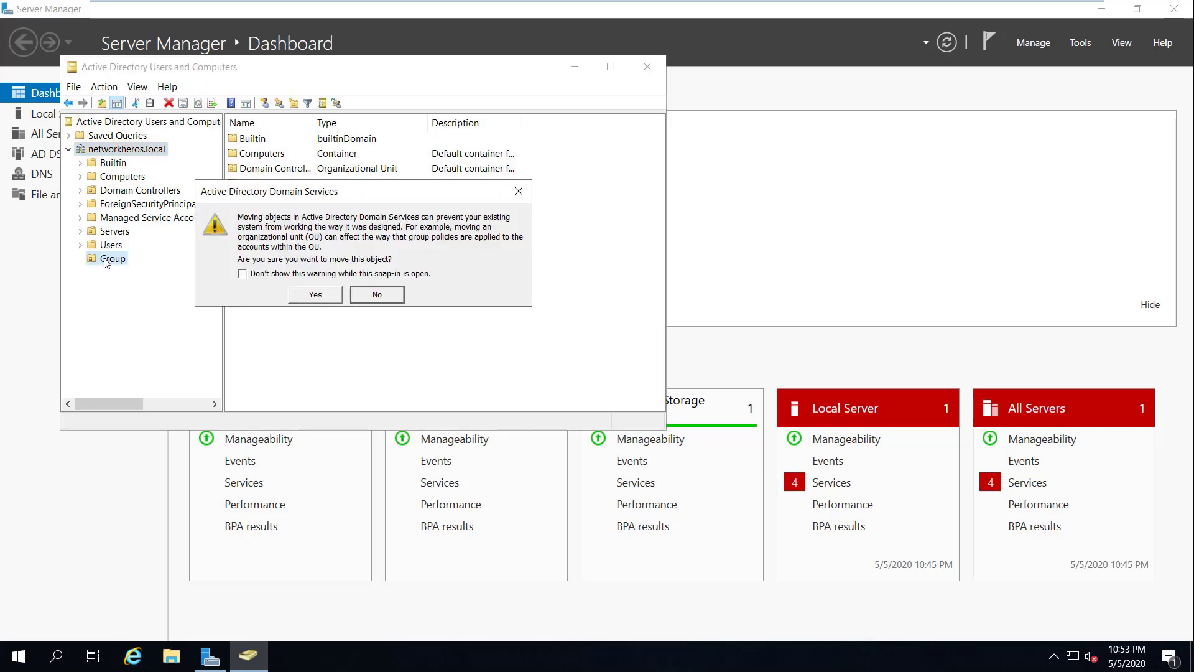
{"action": "left_click", "coordinate": [315, 294]}
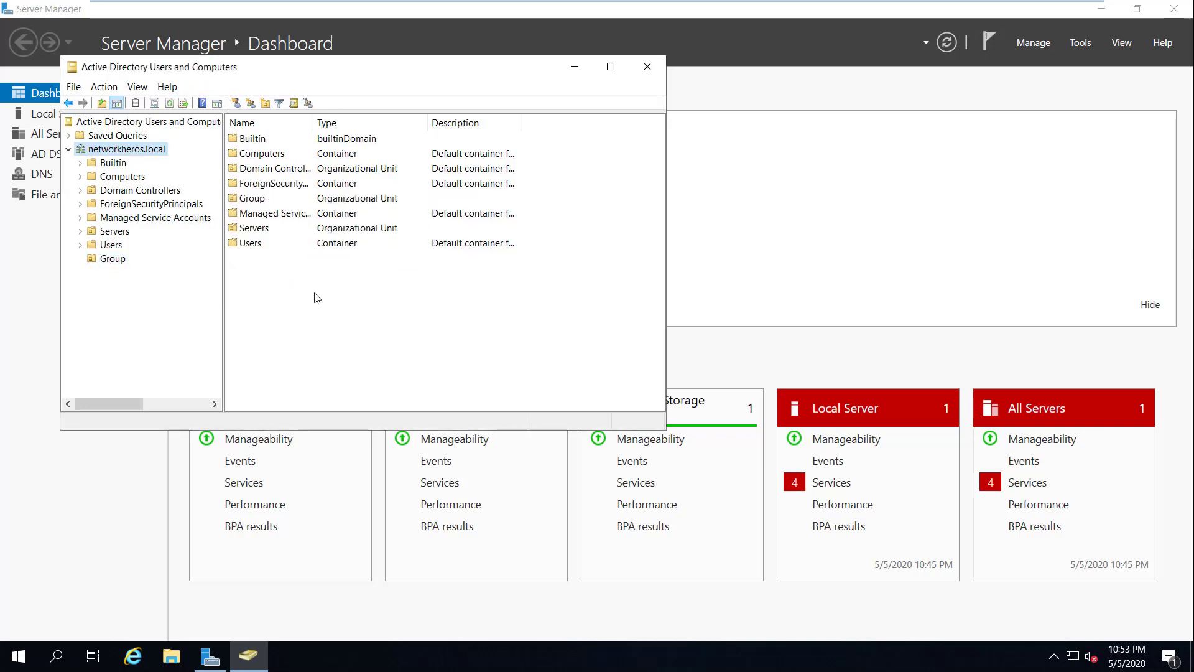
{"action": "left_click", "coordinate": [114, 261]}
Step: Open FTP-Access properties and begin adding members from its Members tab
{"action": "left_click", "coordinate": [283, 141]}
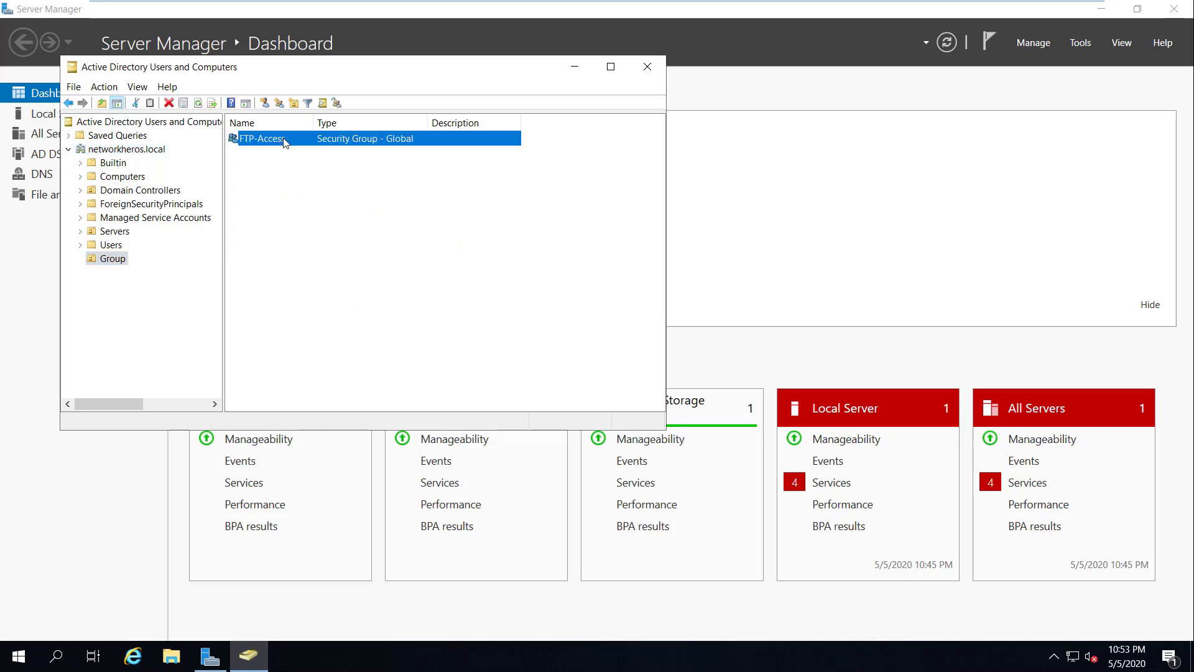
{"action": "right_click", "coordinate": [284, 142]}
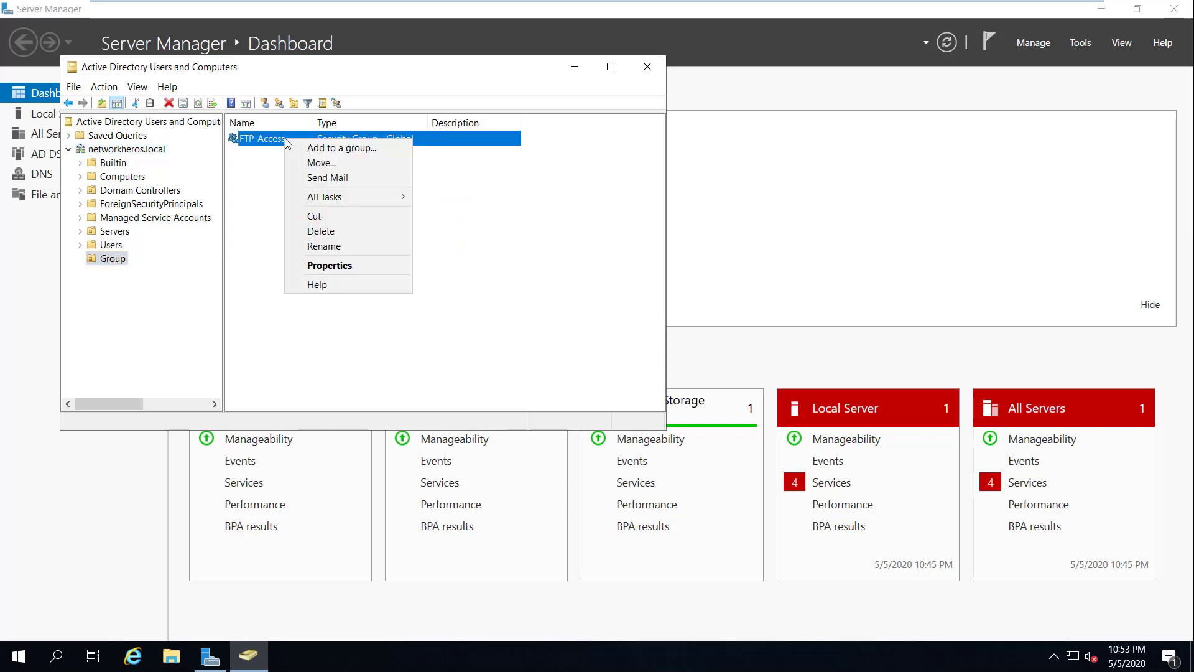
{"action": "left_click", "coordinate": [341, 266]}
{"action": "left_click_drag", "start_coordinate": [470, 73], "coordinate": [534, 74]}
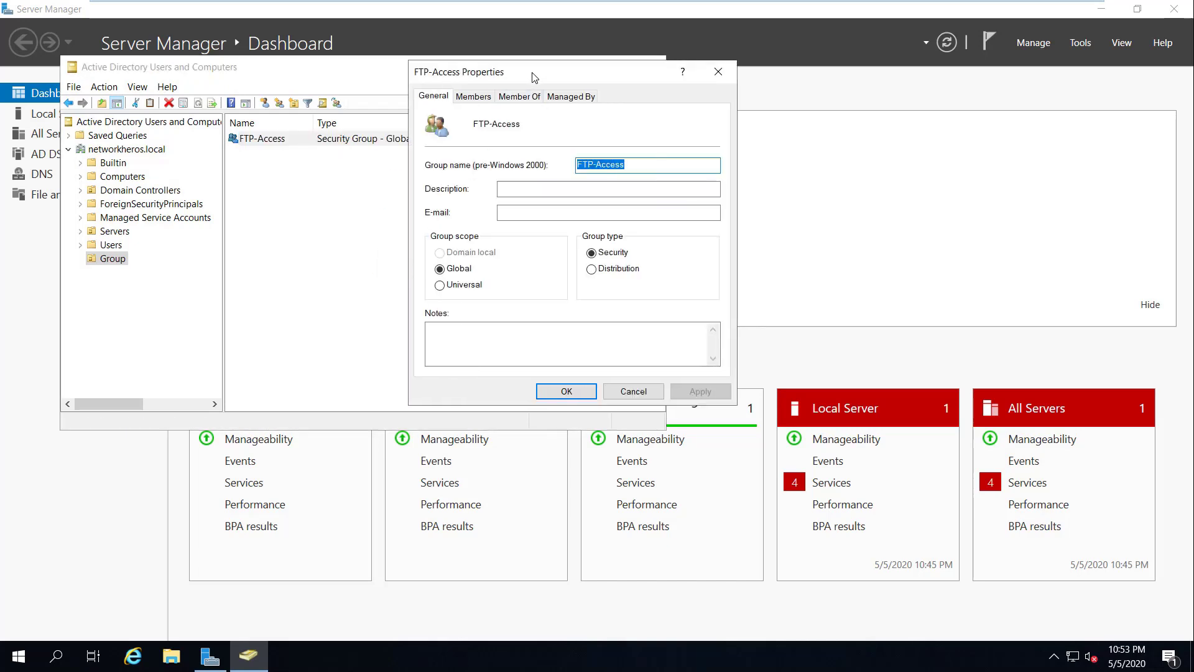
{"action": "left_click", "coordinate": [476, 99]}
{"action": "left_click", "coordinate": [460, 348]}
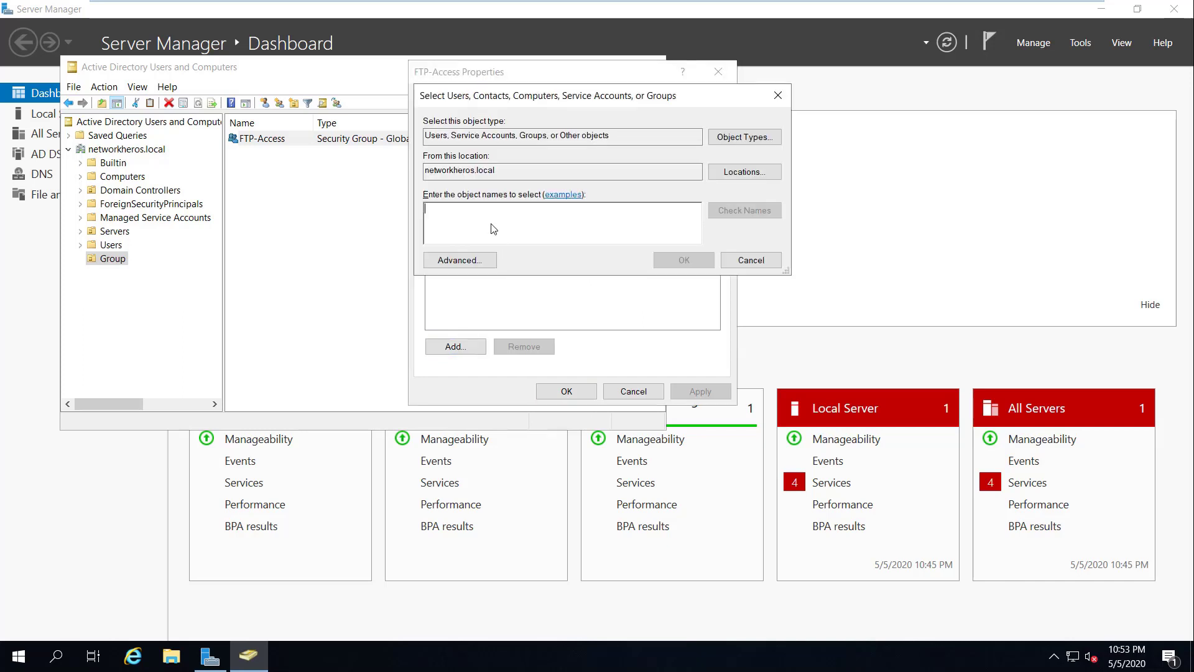
{"action": "type", "text": "US"}
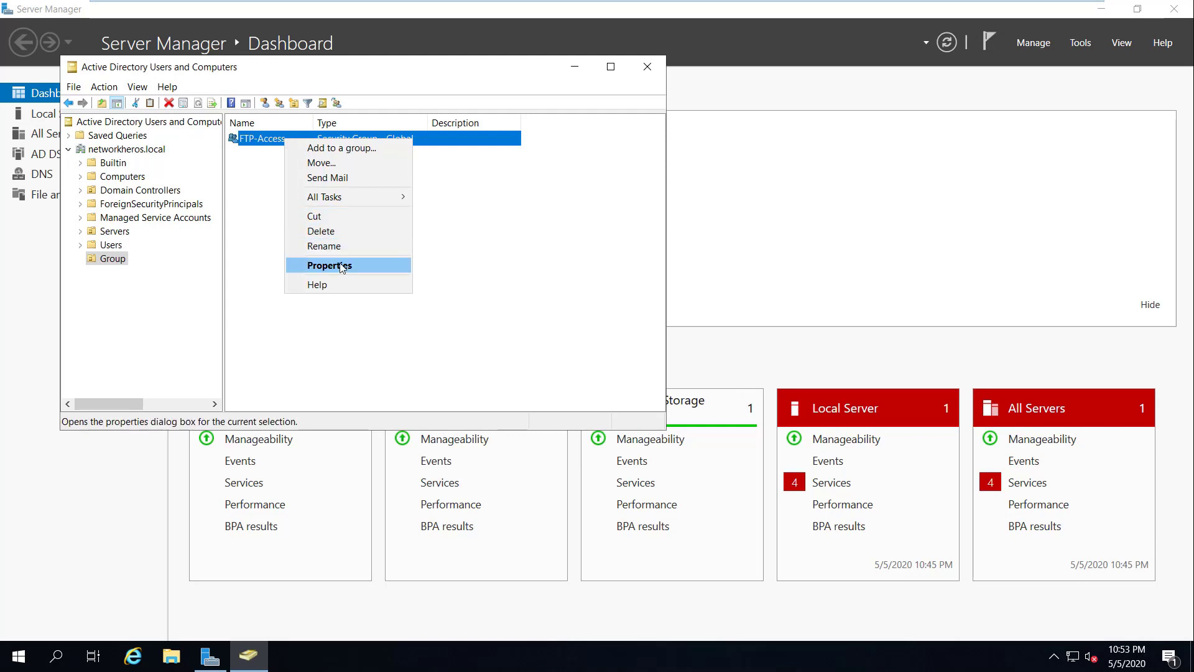
Step: Add User, User2 and User3 as FTP-Access members and apply the change
{"action": "left_click", "coordinate": [340, 263]}
{"action": "left_click_drag", "start_coordinate": [470, 73], "coordinate": [528, 73]}
{"action": "left_click", "coordinate": [476, 101]}
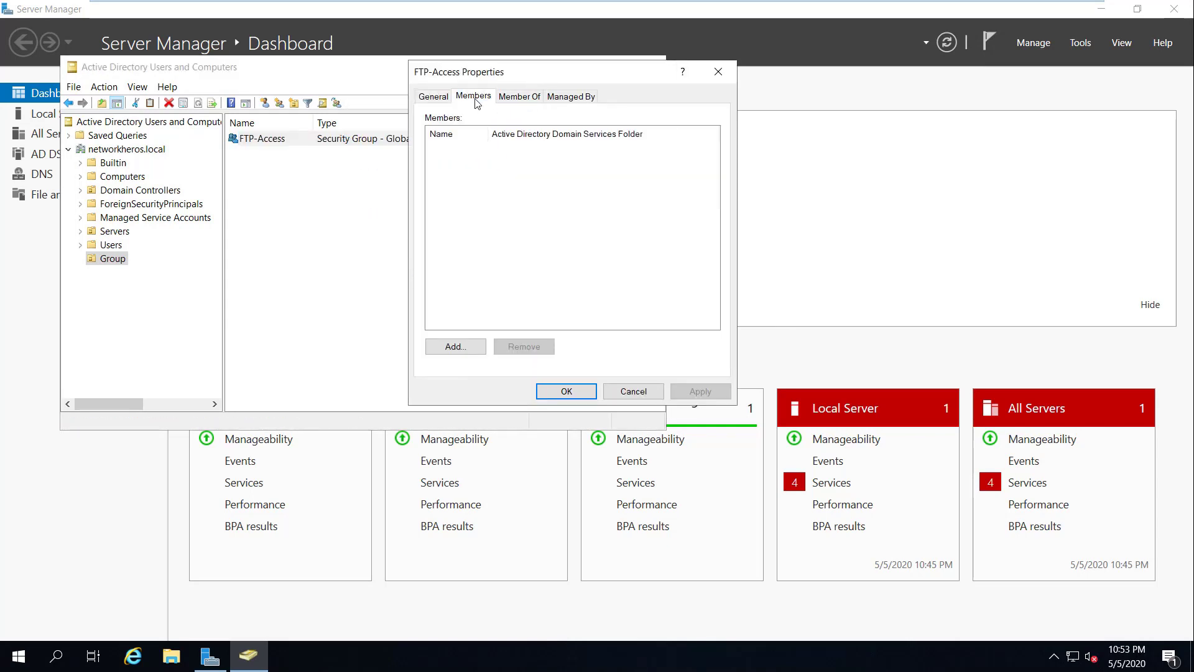
{"action": "left_click", "coordinate": [461, 352]}
{"action": "type", "text": "user"}
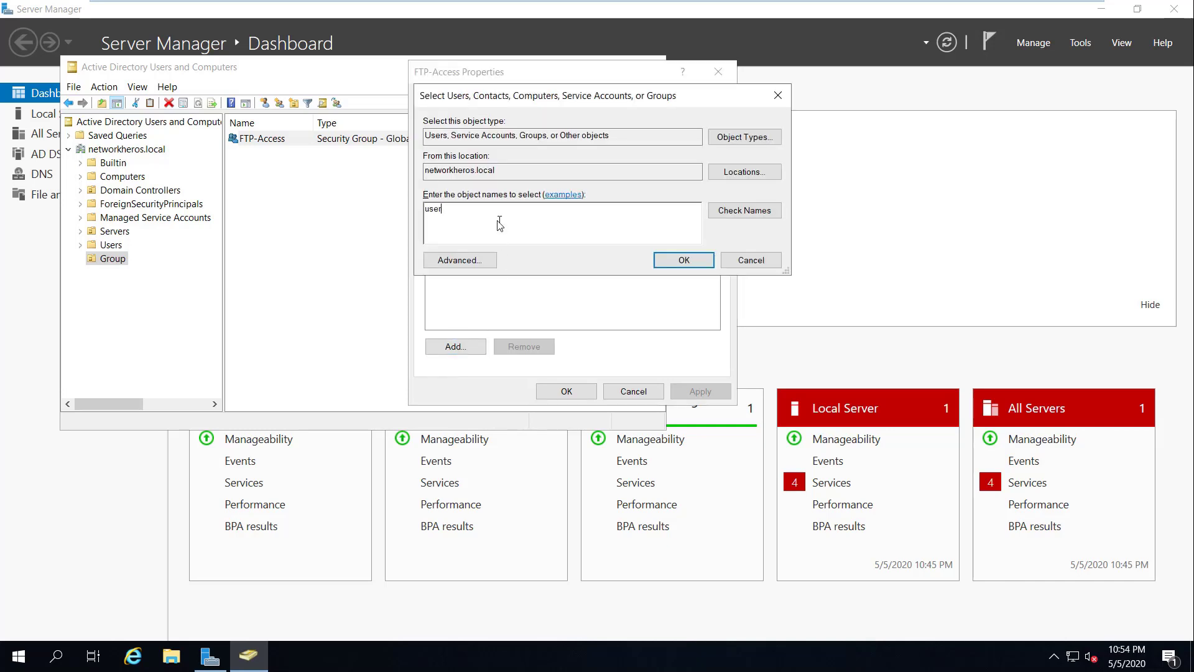
{"action": "left_click", "coordinate": [733, 212]}
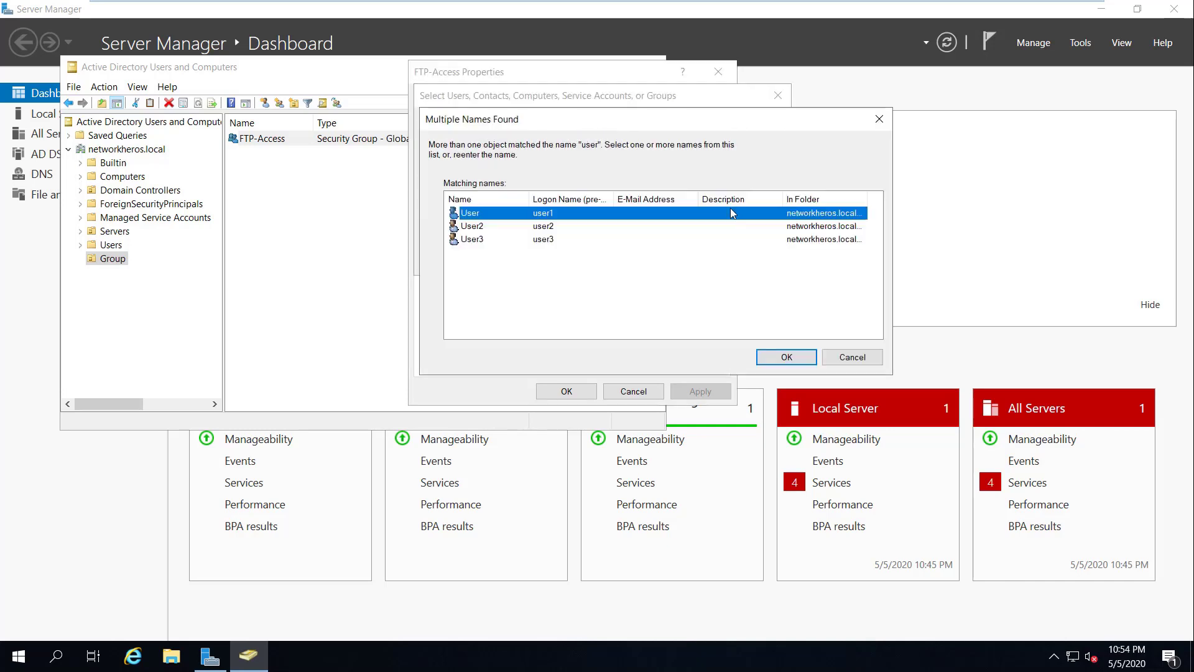
{"action": "left_click", "coordinate": [515, 227], "text": "shift"}
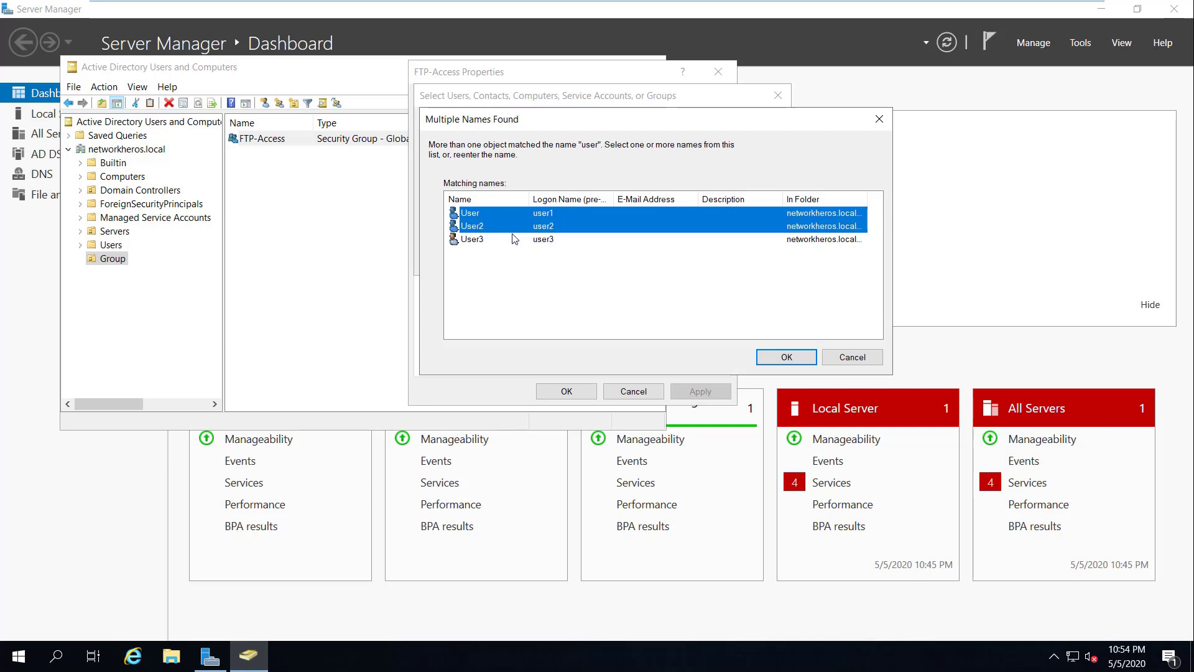
{"action": "left_click", "coordinate": [517, 240], "text": "shift"}
{"action": "left_click", "coordinate": [781, 358]}
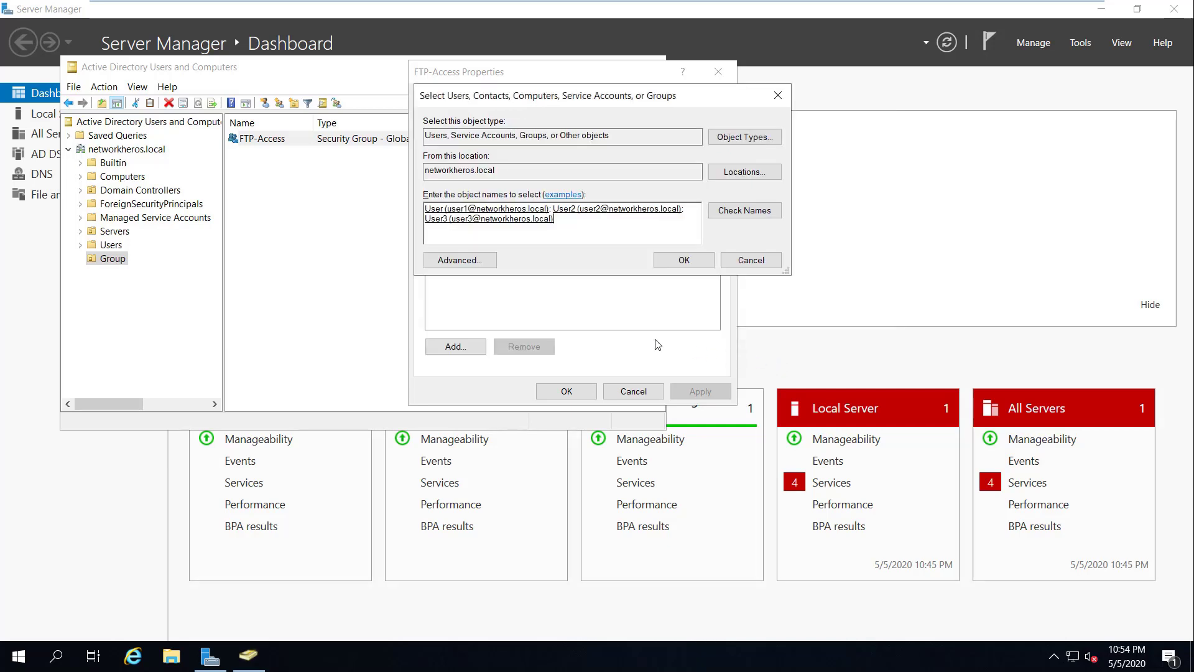
{"action": "left_click", "coordinate": [684, 262]}
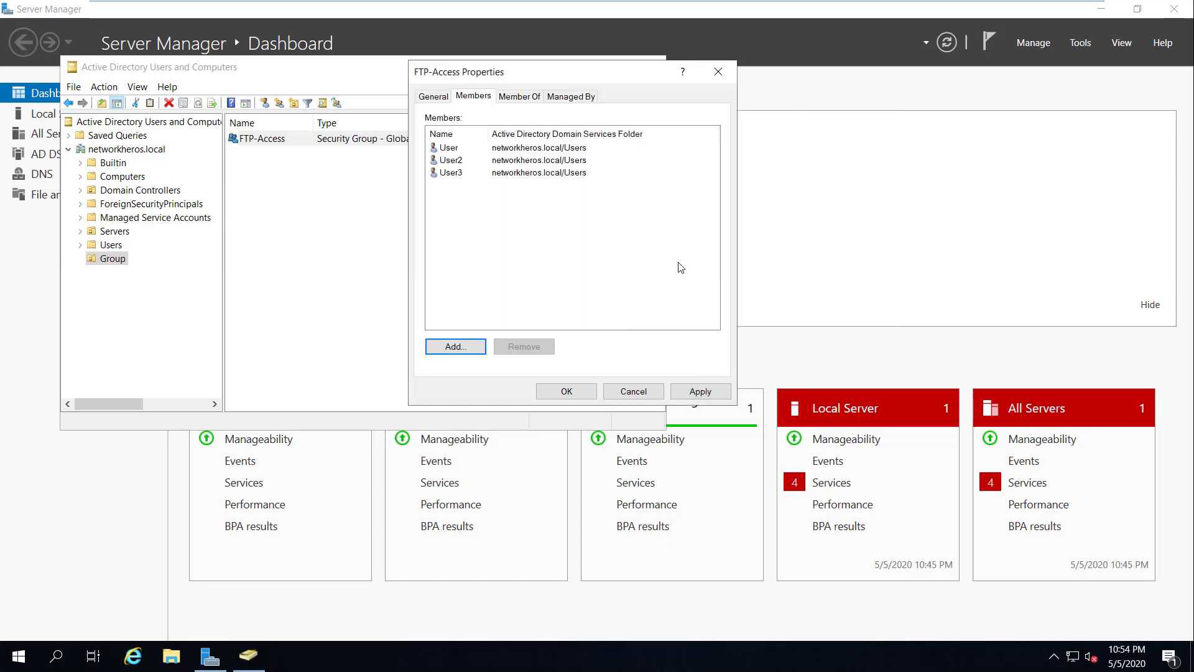
{"action": "left_click", "coordinate": [700, 391]}
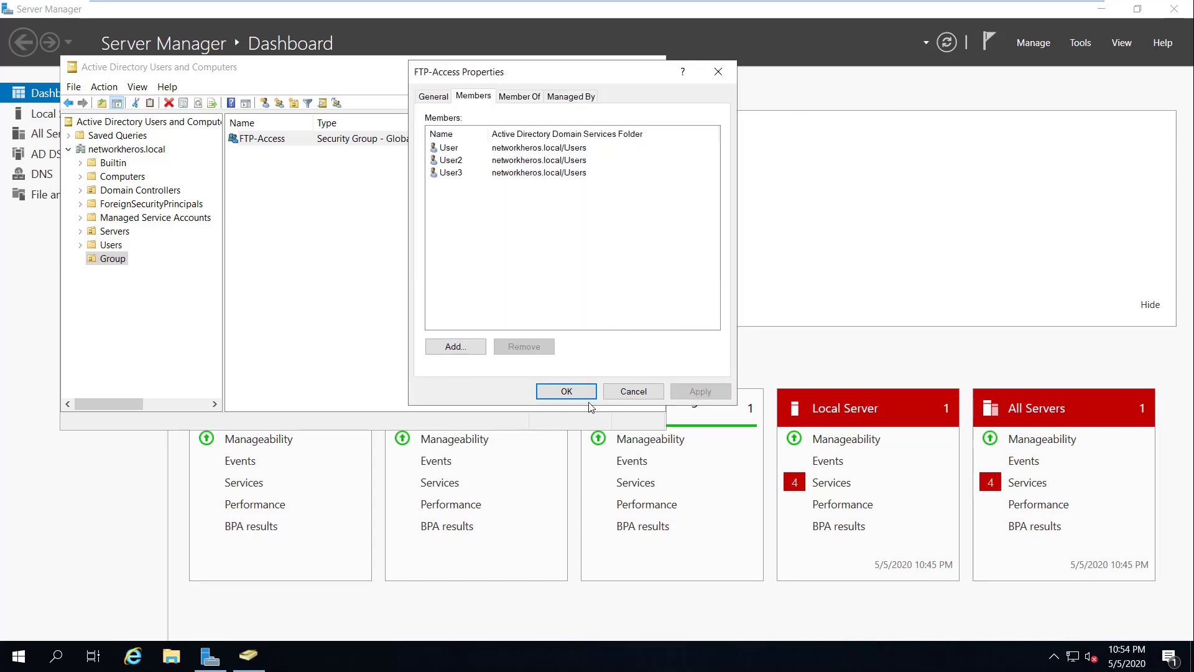
{"action": "left_click", "coordinate": [566, 391]}
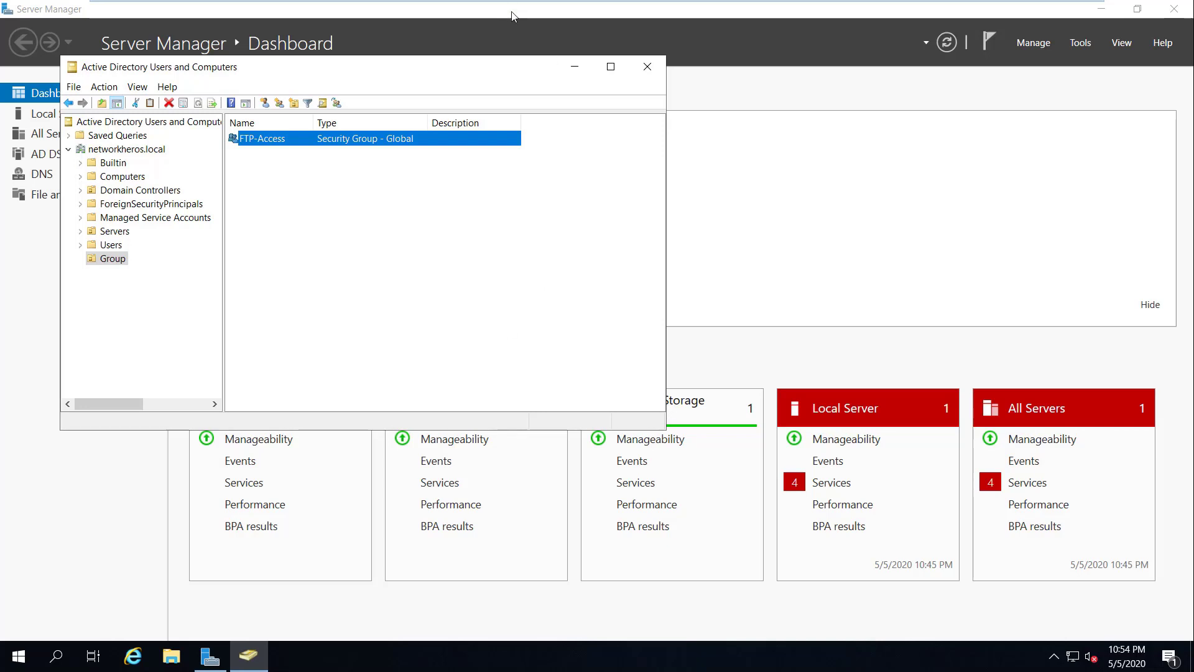
Step: Close Active Directory Users and Computers, switch to the Win2k16 VM and minimize its Server Manager
{"action": "left_click", "coordinate": [647, 67]}
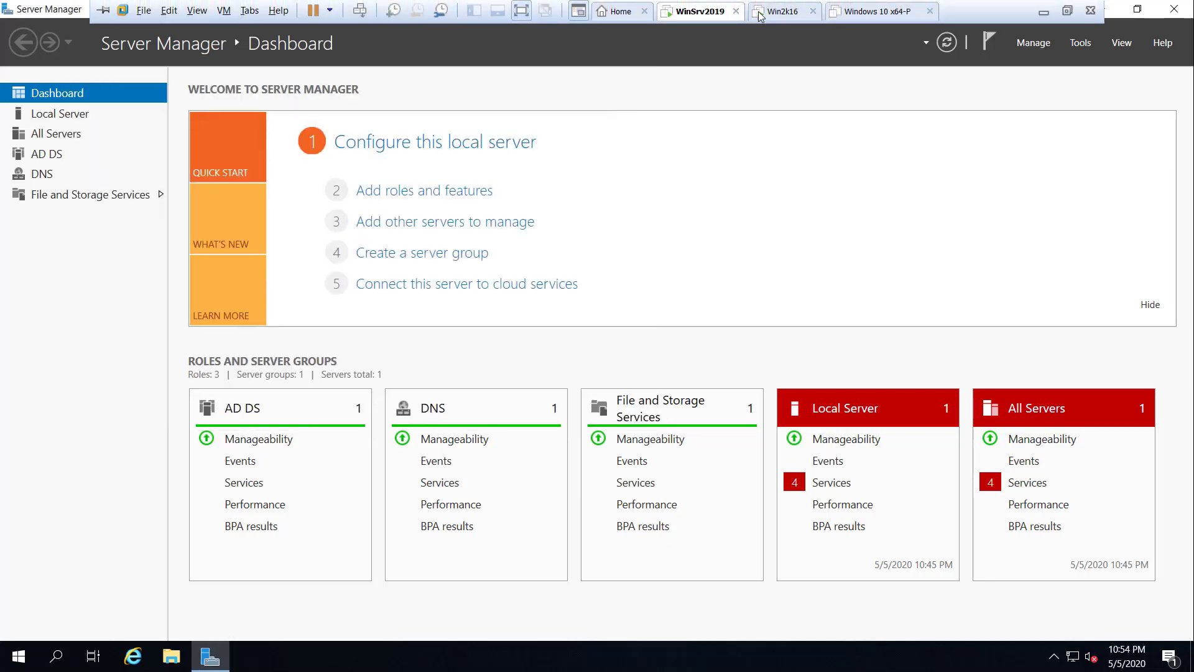
{"action": "left_click", "coordinate": [777, 14]}
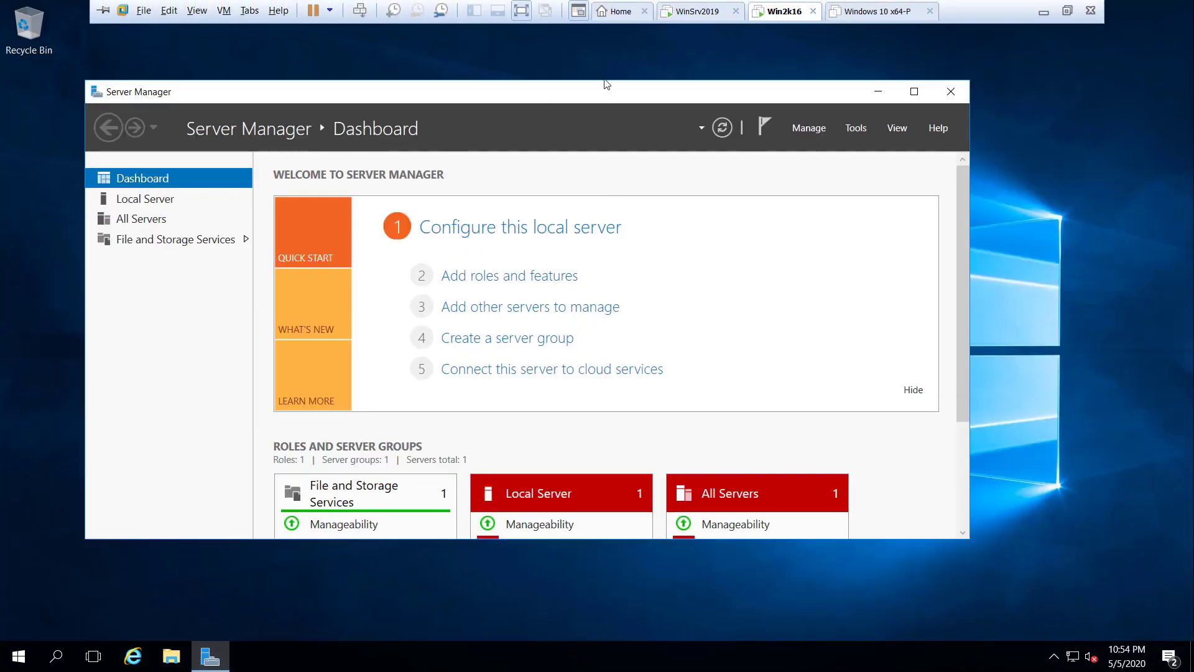
{"action": "left_click", "coordinate": [879, 95]}
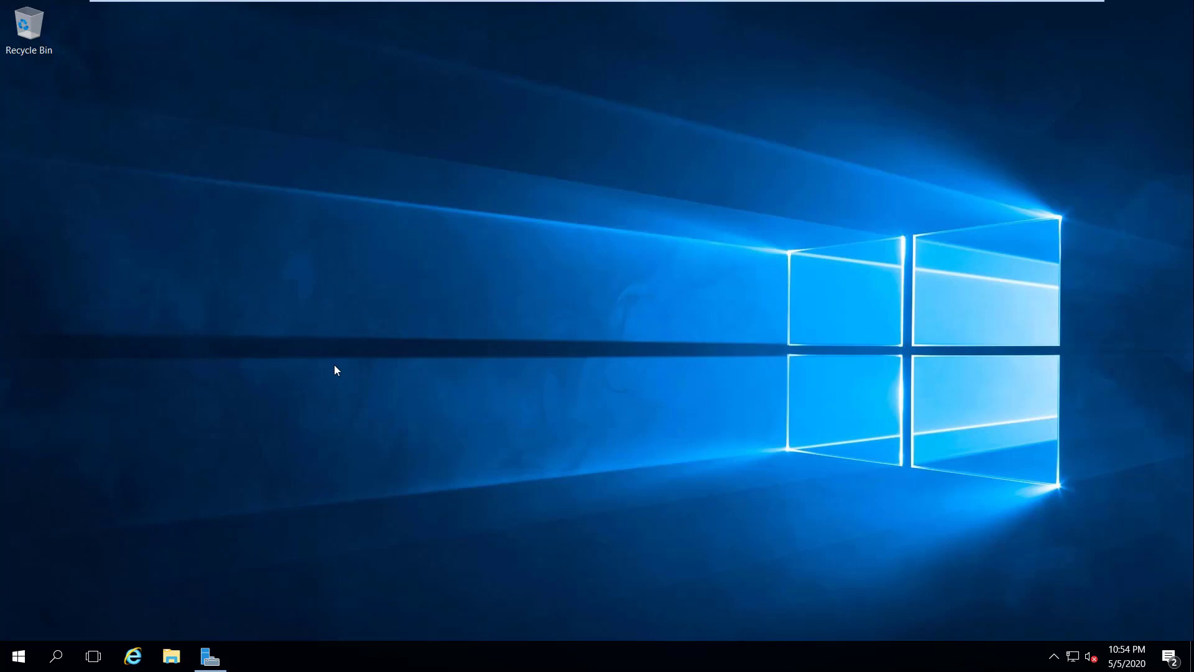
Step: In File Explorer, open Local Disk (C:) and add a new folder named 'FTP Root'
{"action": "left_click", "coordinate": [171, 656]}
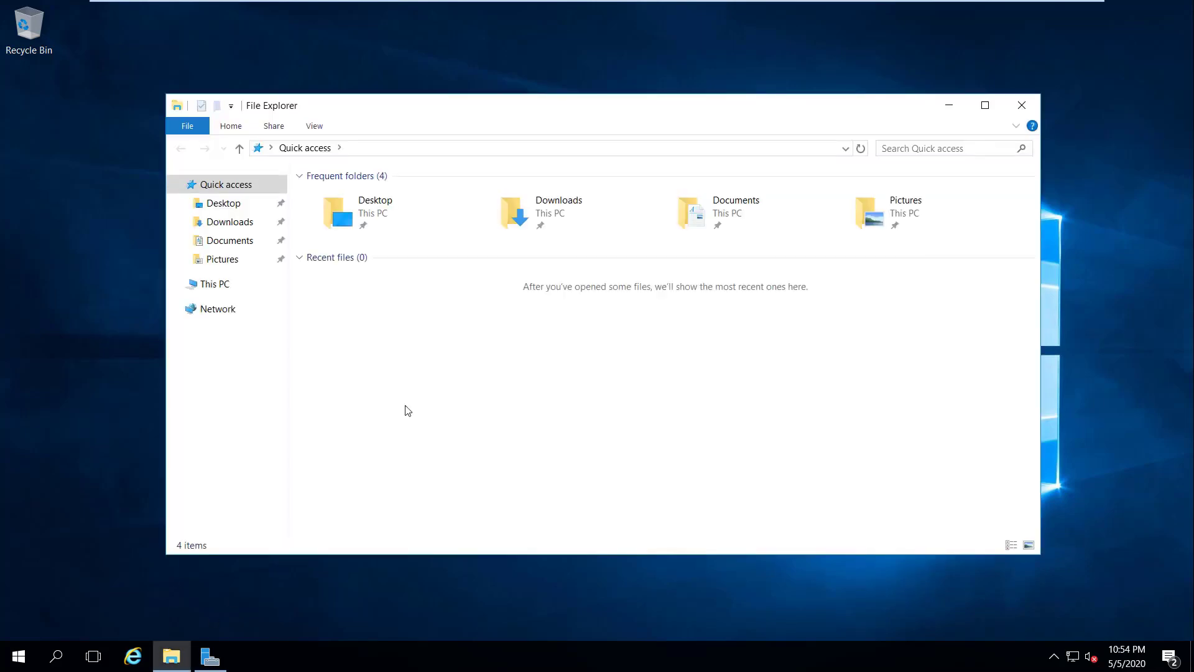
{"action": "left_click", "coordinate": [214, 285]}
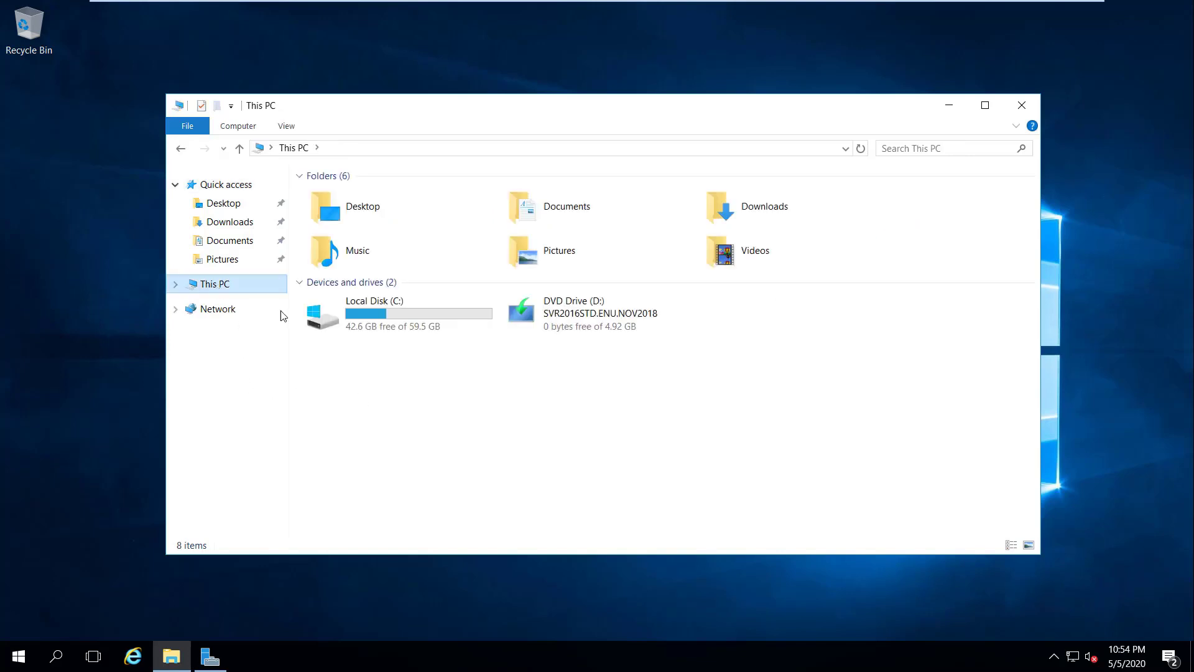
{"action": "double_click", "coordinate": [410, 321]}
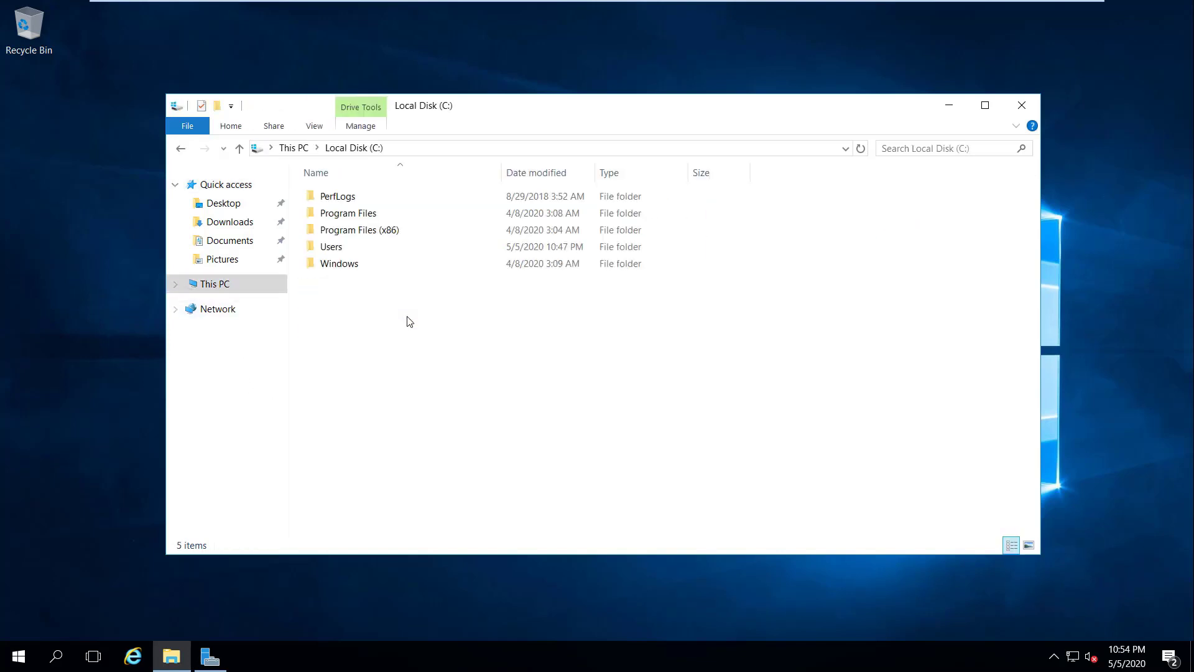
{"action": "right_click", "coordinate": [368, 316]}
{"action": "mouse_move", "coordinate": [448, 472]}
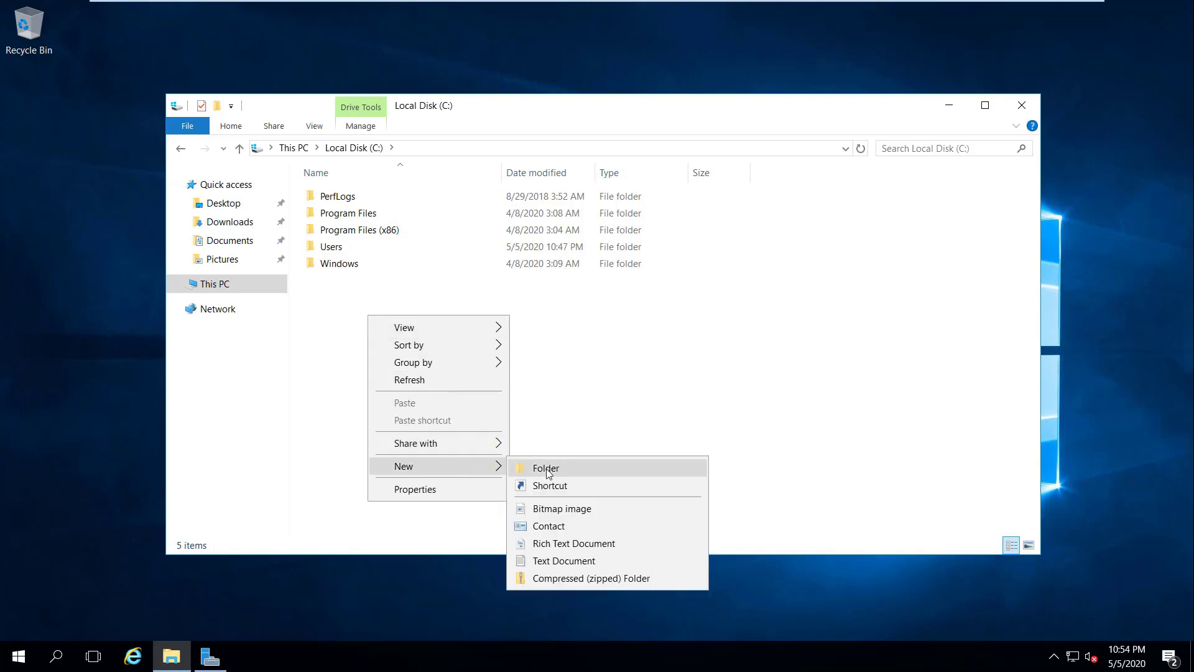
{"action": "left_click", "coordinate": [550, 474]}
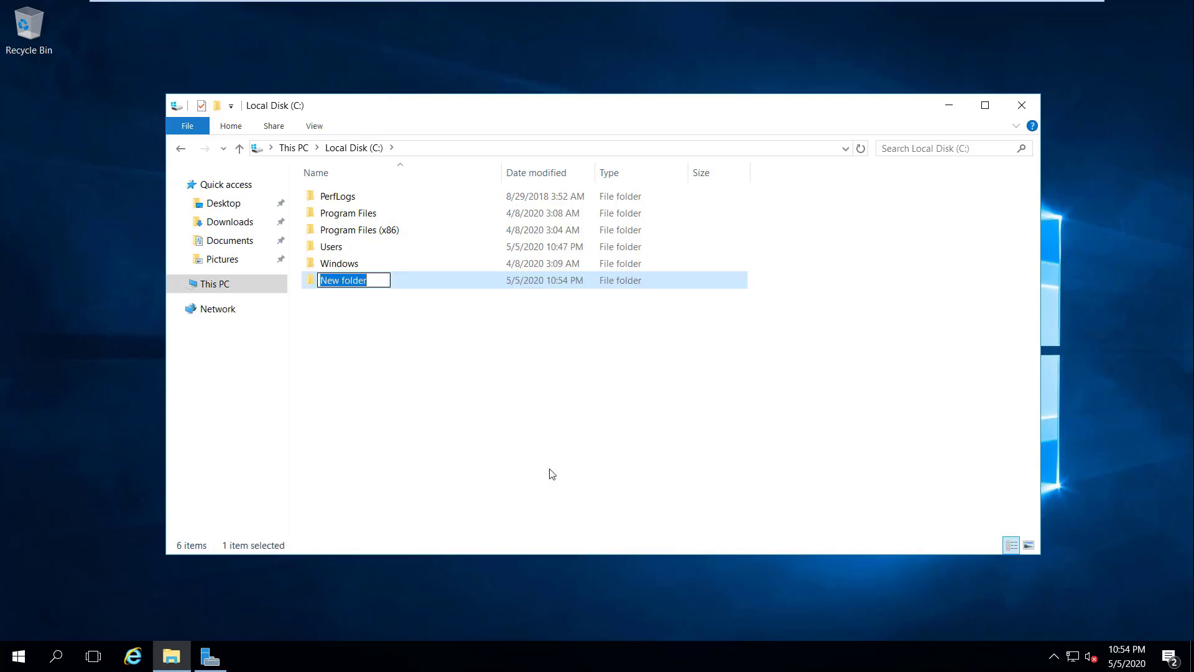
{"action": "type", "text": "F"}
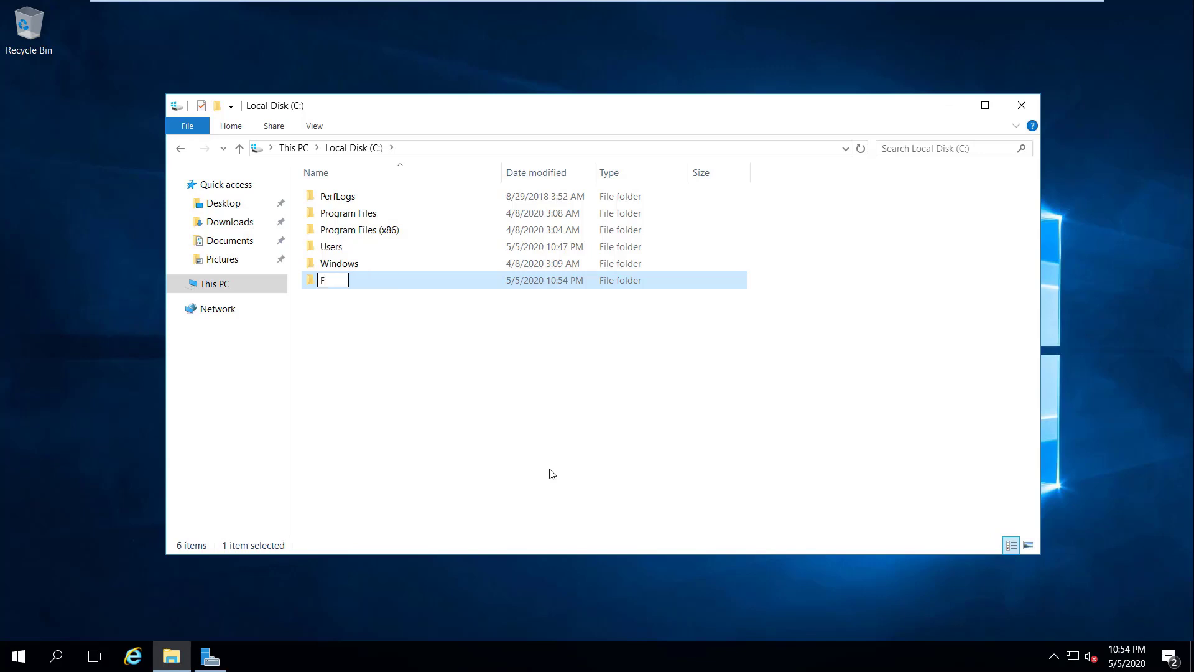
{"action": "type", "text": "TP Root"}
{"action": "key", "text": "Return"}
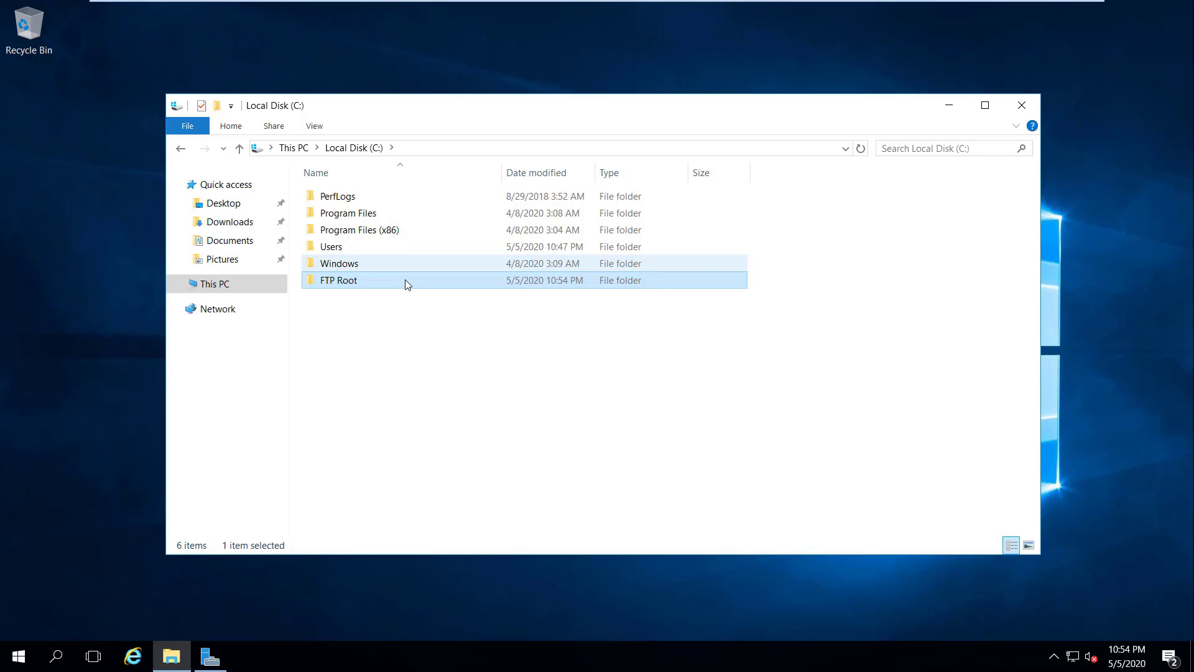
Step: Inside FTP Root, create a new text document named FTP-Test
{"action": "double_click", "coordinate": [407, 285]}
{"action": "right_click", "coordinate": [369, 253]}
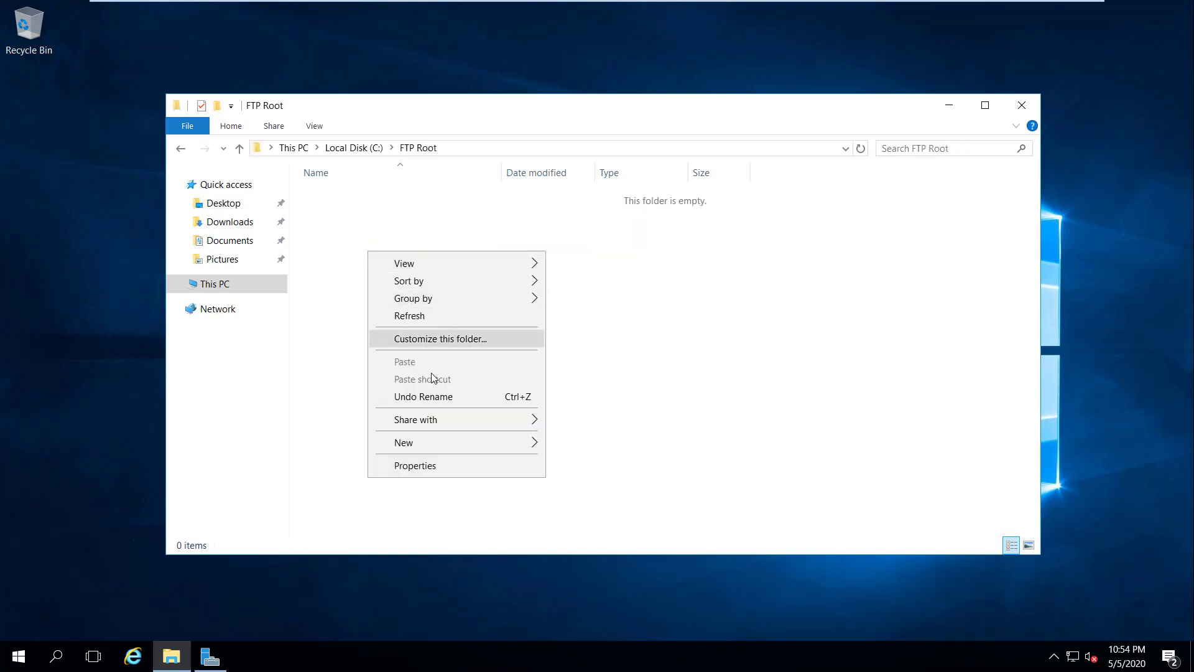
{"action": "mouse_move", "coordinate": [469, 446]}
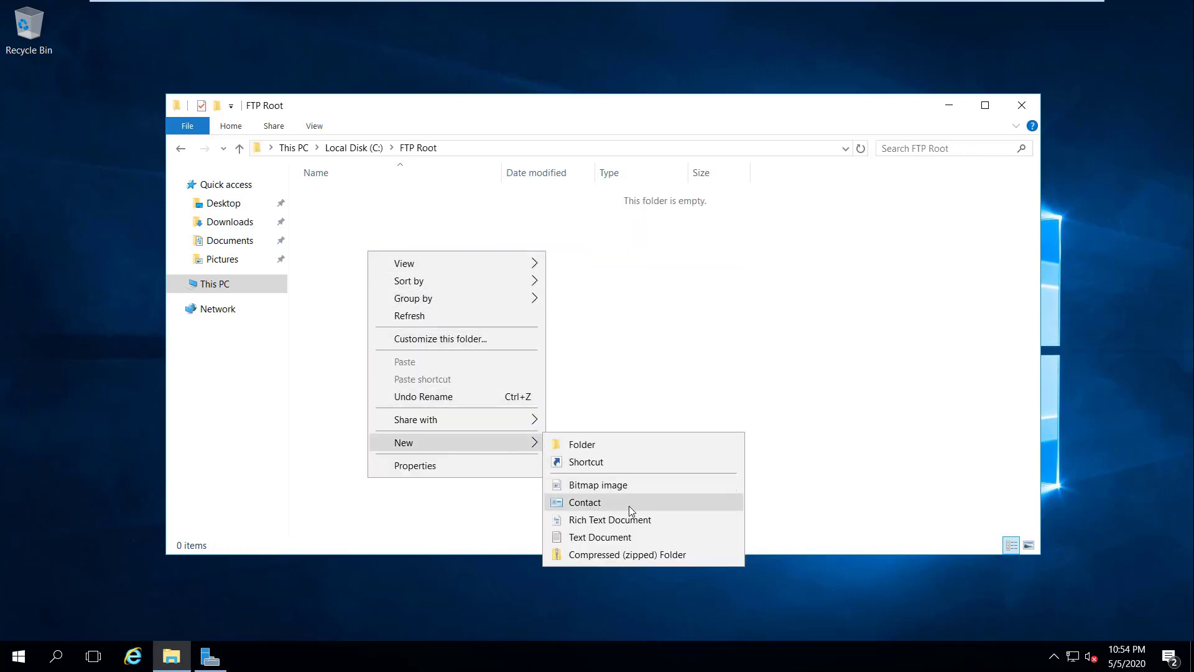
{"action": "left_click", "coordinate": [628, 537]}
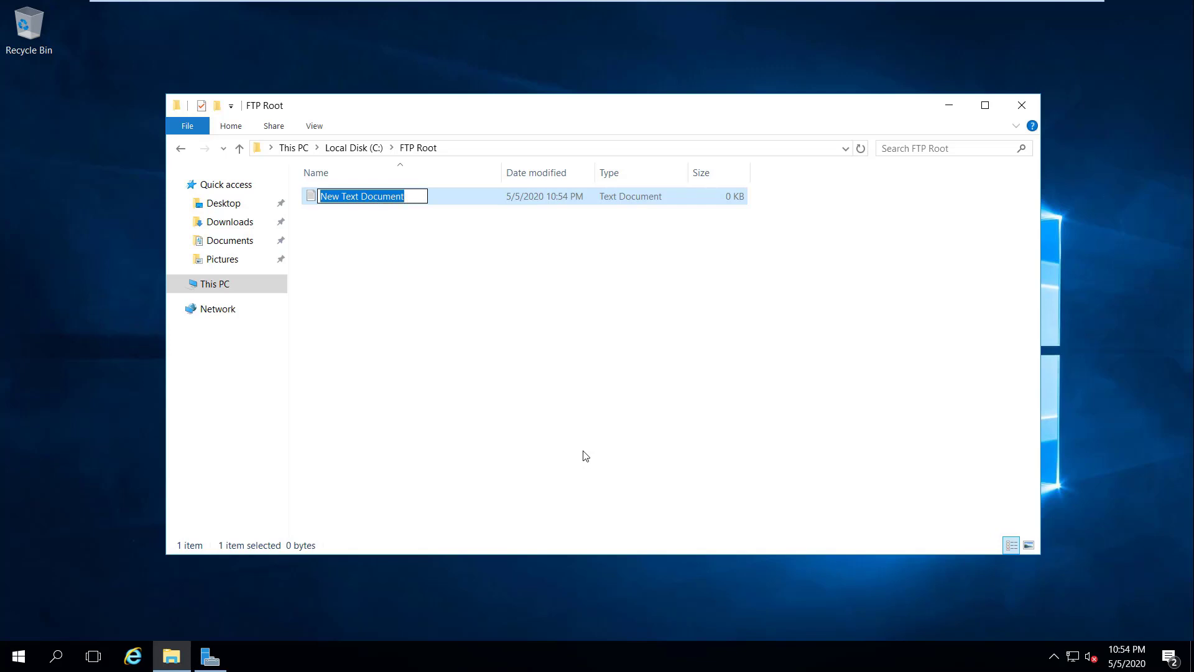
{"action": "type", "text": "FTP-Test"}
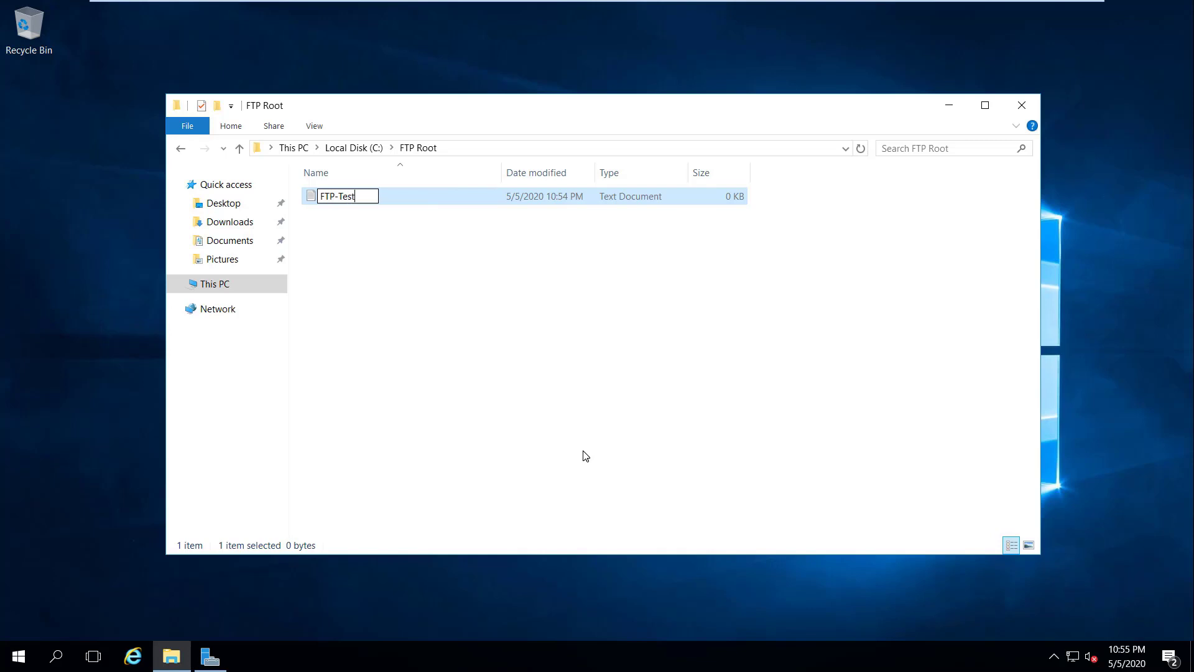
{"action": "key", "text": "Return"}
{"action": "key", "text": "Return"}
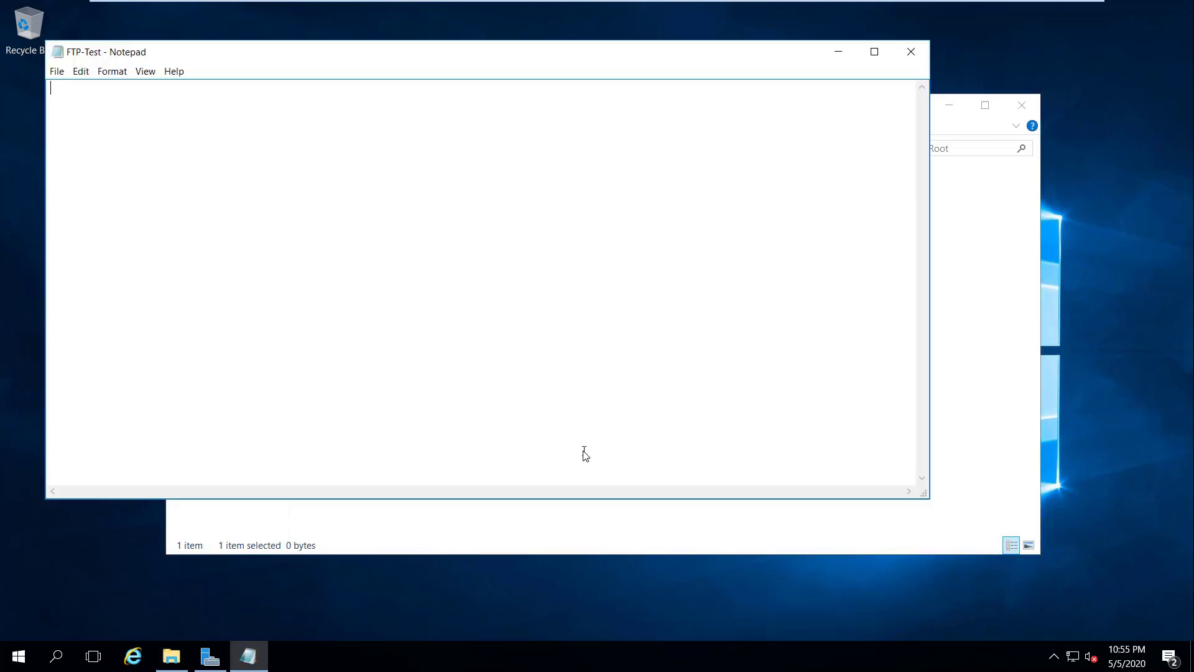
Step: Write 'This is just a test file from FTP server' in FTP-Test, save it, and close Notepad and Explorer
{"action": "type", "text": "============This is just a test file from FTP server============"}
{"action": "key", "text": "ctrl+s"}
{"action": "left_click", "coordinate": [911, 52]}
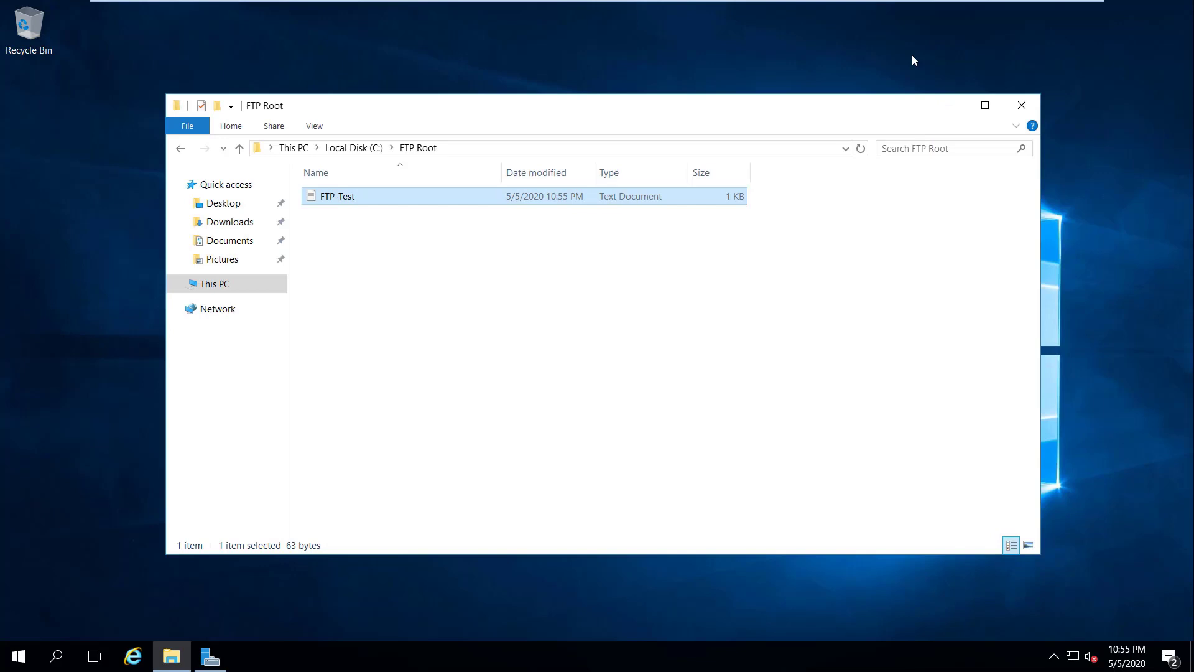
{"action": "left_click", "coordinate": [1020, 106]}
{"action": "mouse_move", "coordinate": [971, 6]}
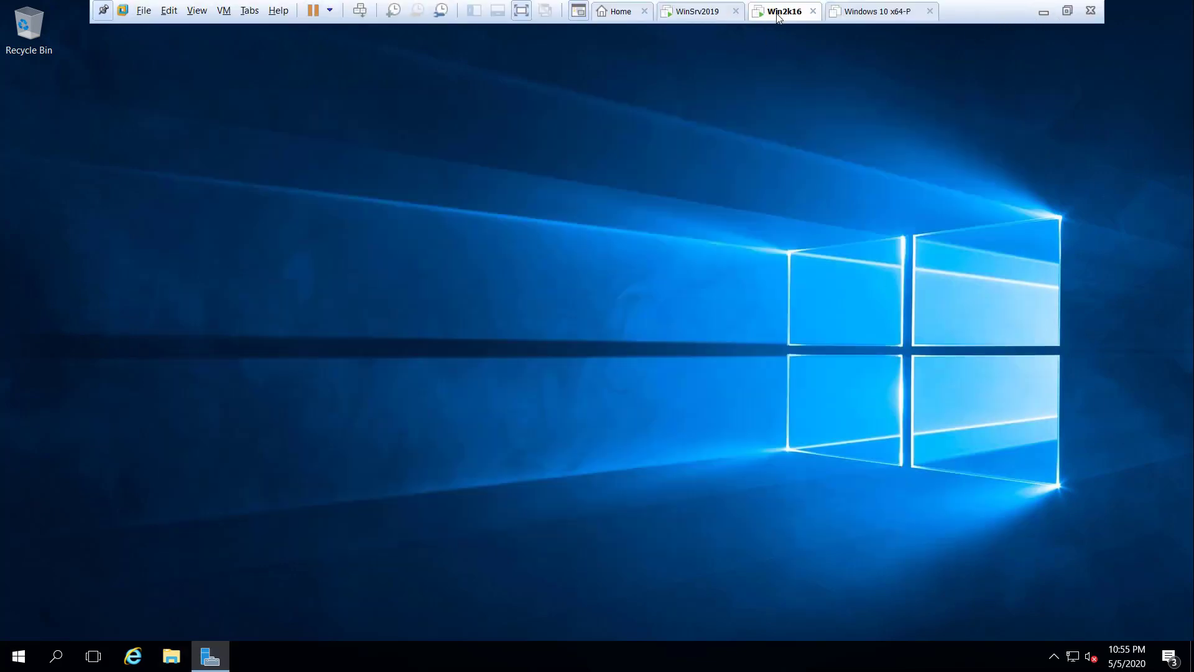
Step: Restore Server Manager and launch Add Roles and Features from the Manage menu
{"action": "left_click", "coordinate": [214, 647]}
{"action": "left_click_drag", "start_coordinate": [737, 93], "coordinate": [802, 85]}
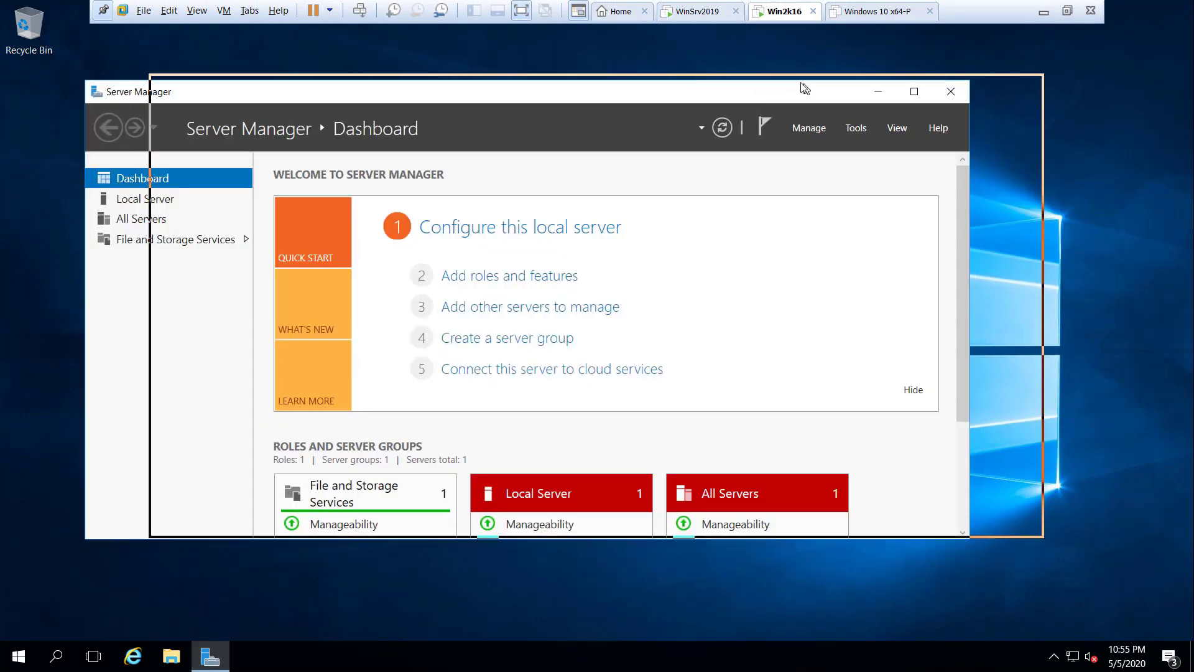
{"action": "left_click", "coordinate": [873, 120]}
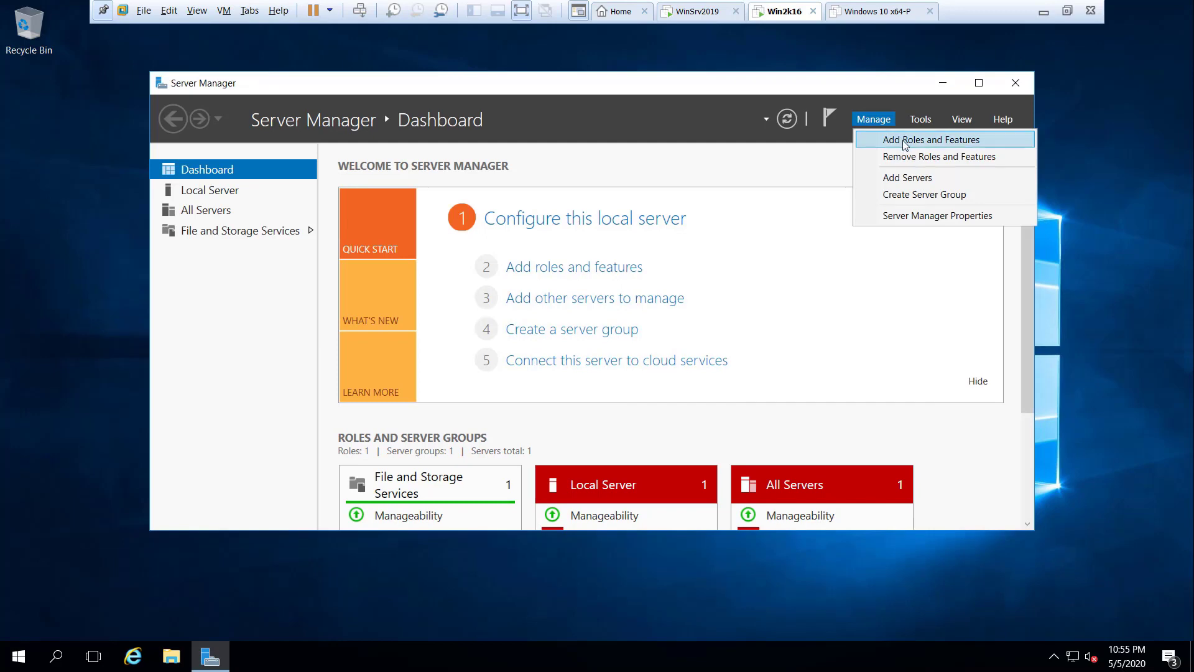
{"action": "left_click", "coordinate": [944, 140]}
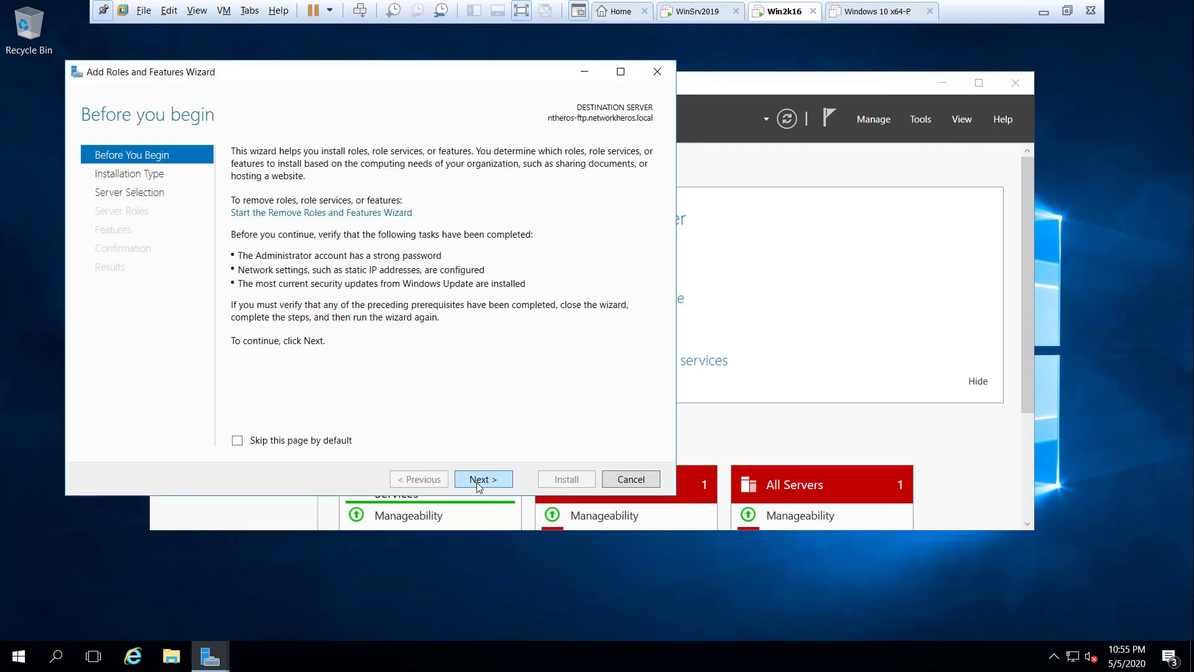
Step: Keep role-based installation on this server and select the Web Server (IIS) role
{"action": "left_click", "coordinate": [478, 484]}
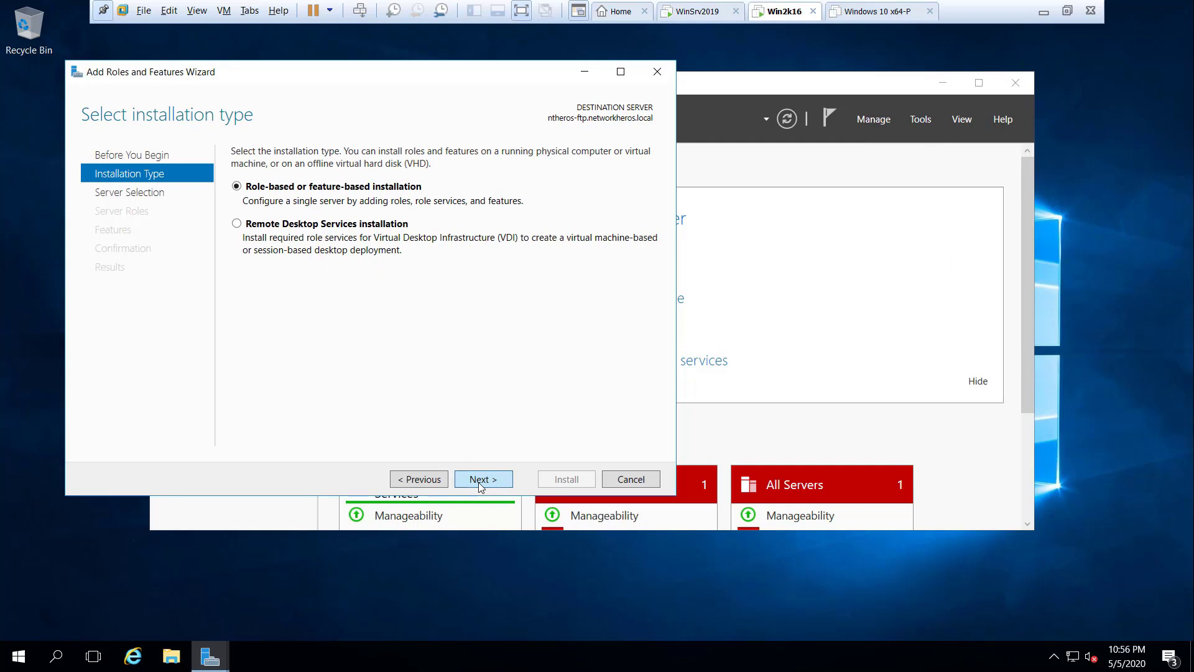
{"action": "left_click", "coordinate": [480, 487]}
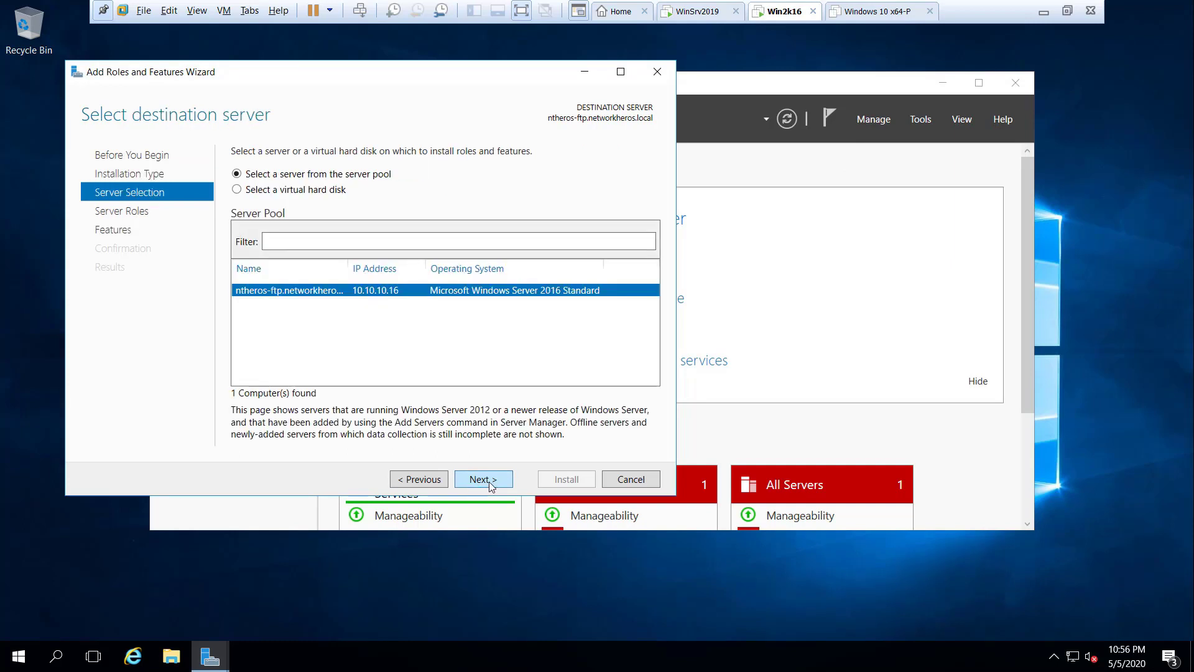
{"action": "left_click", "coordinate": [489, 482]}
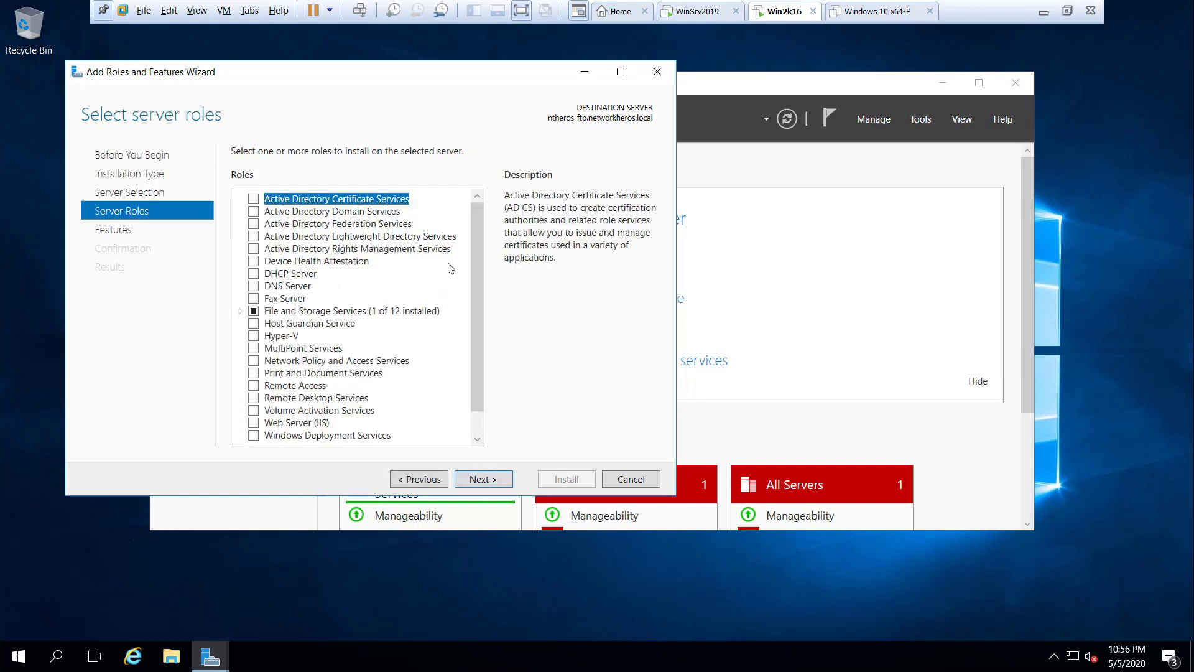
{"action": "left_click_drag", "start_coordinate": [475, 238], "coordinate": [480, 386]}
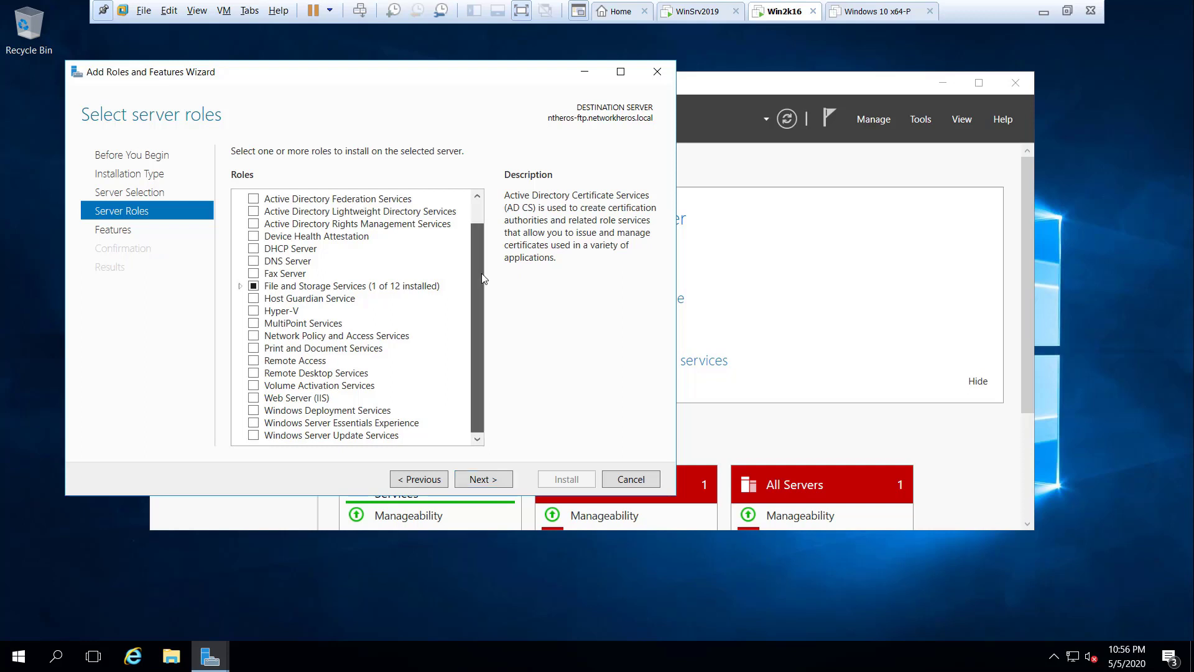
{"action": "left_click", "coordinate": [254, 397]}
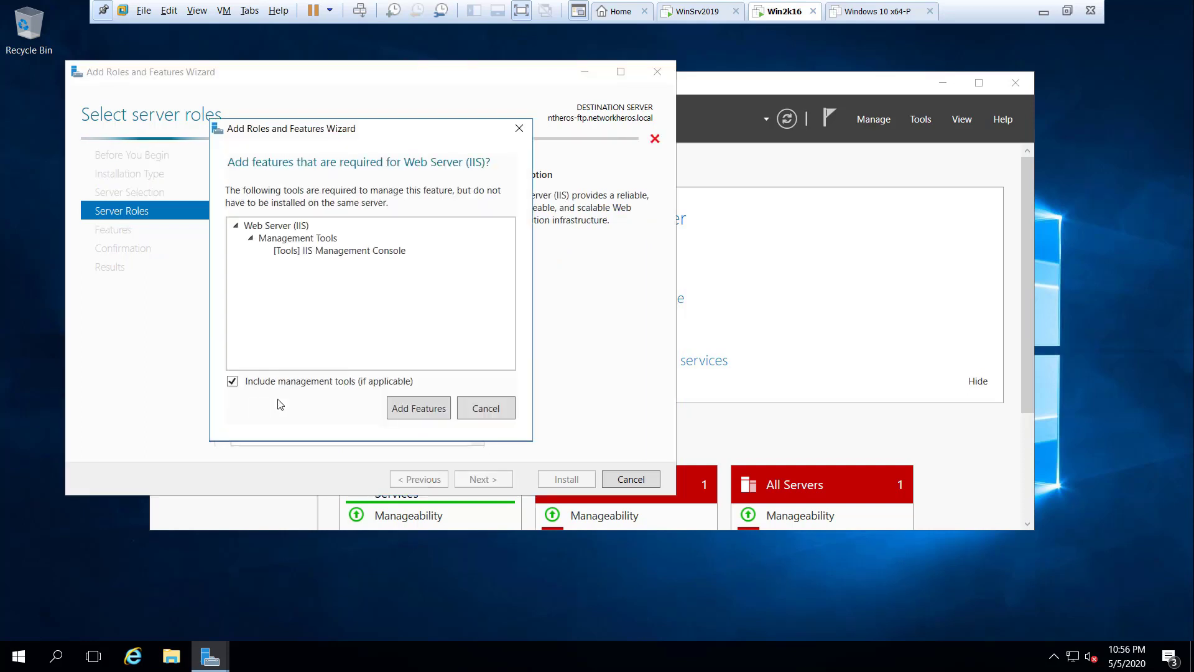
Step: Accept the IIS management tools, skip extra features, and add the FTP Server role service
{"action": "left_click", "coordinate": [409, 410]}
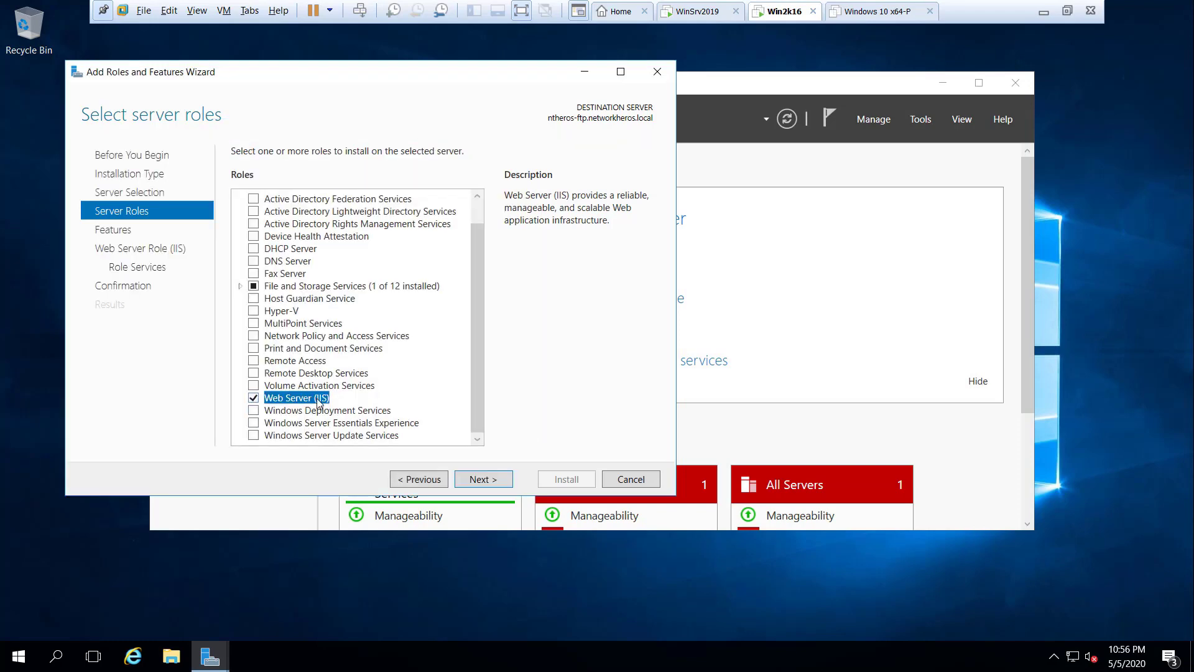
{"action": "left_click", "coordinate": [483, 478]}
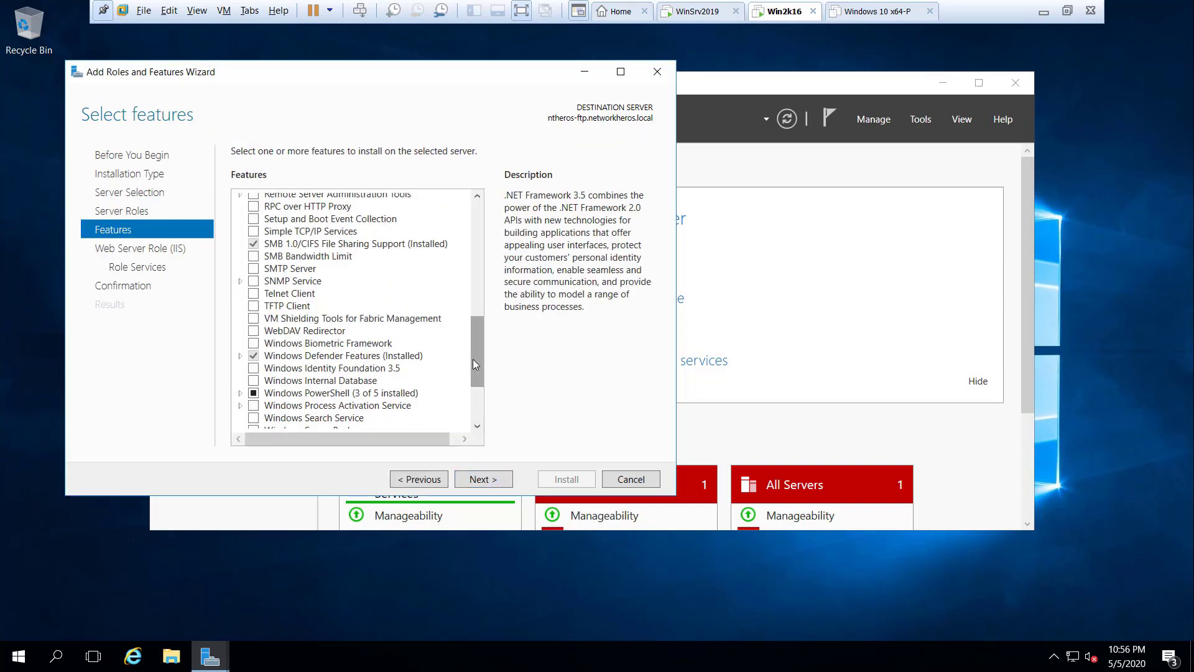
{"action": "scroll", "coordinate": [480, 413], "scroll_direction": "down", "scroll_amount": 3}
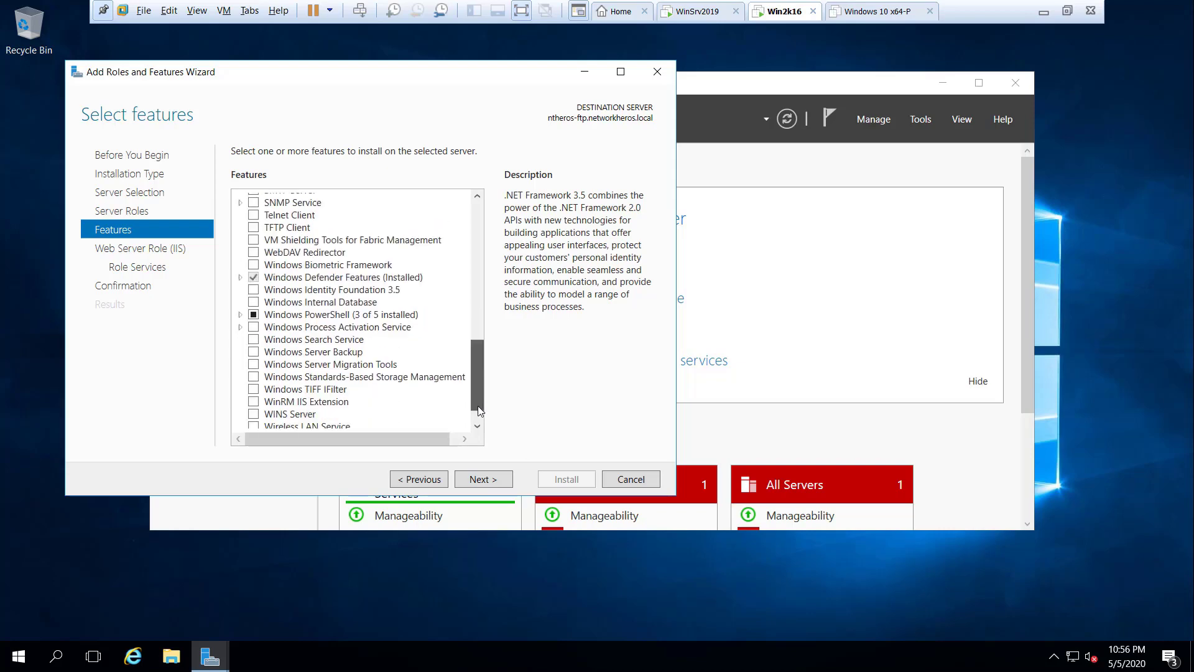
{"action": "left_click", "coordinate": [487, 481]}
{"action": "left_click", "coordinate": [485, 480]}
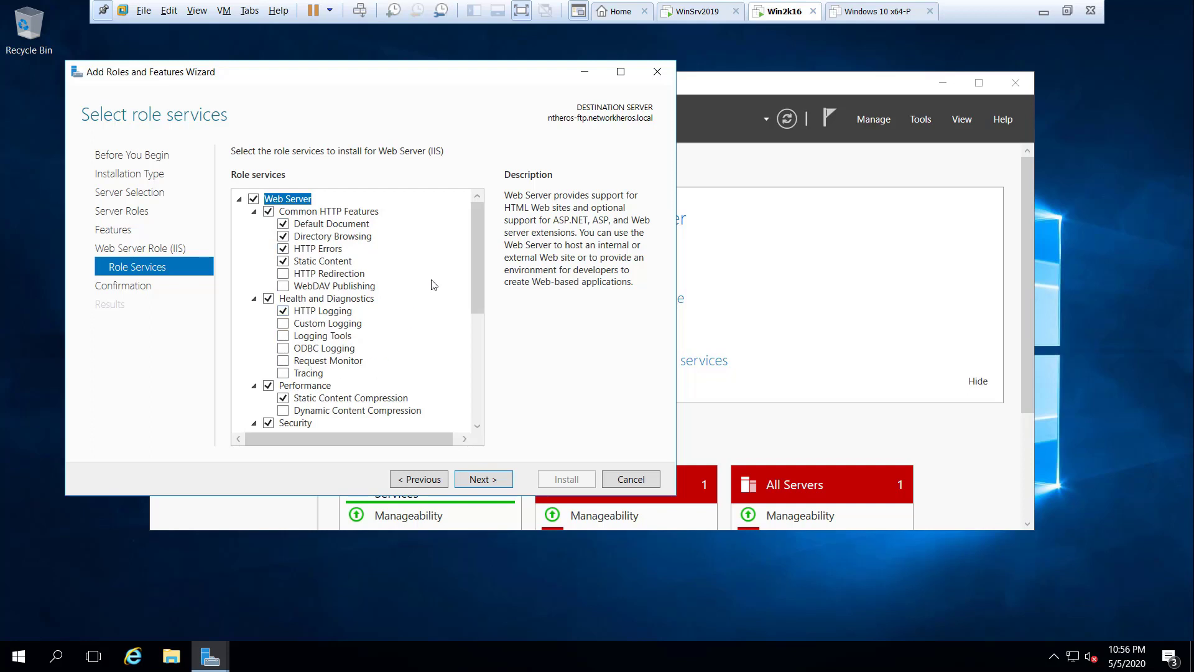
{"action": "left_click_drag", "start_coordinate": [480, 287], "coordinate": [473, 398]}
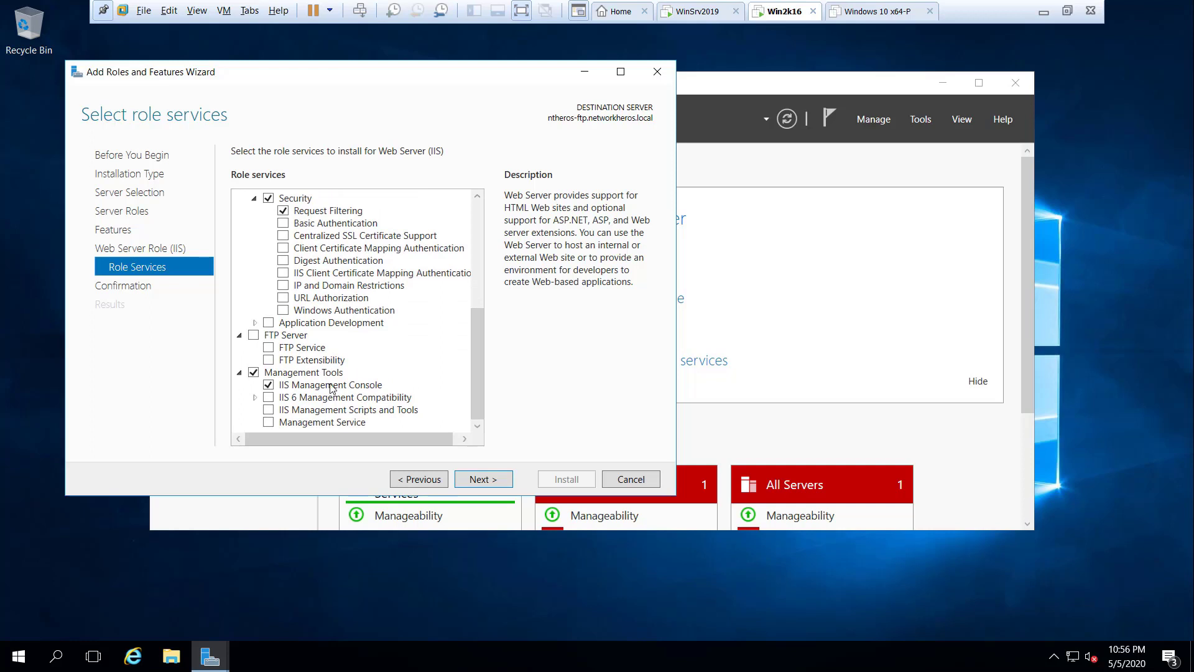
{"action": "left_click", "coordinate": [254, 335]}
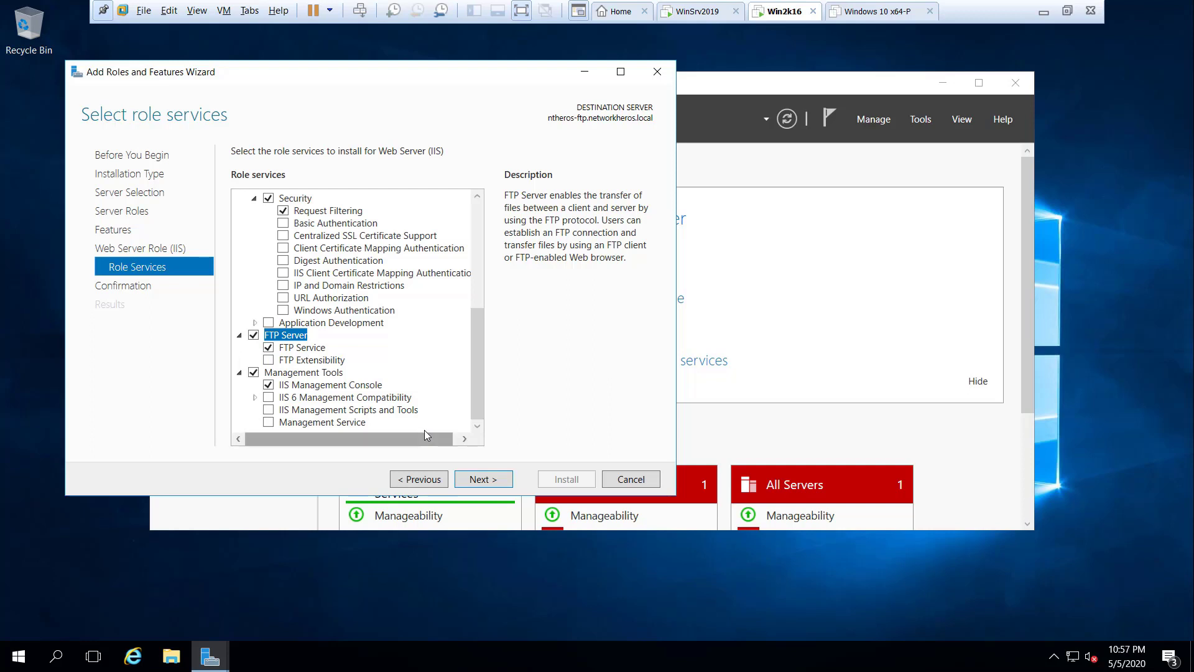
{"action": "left_click", "coordinate": [496, 481]}
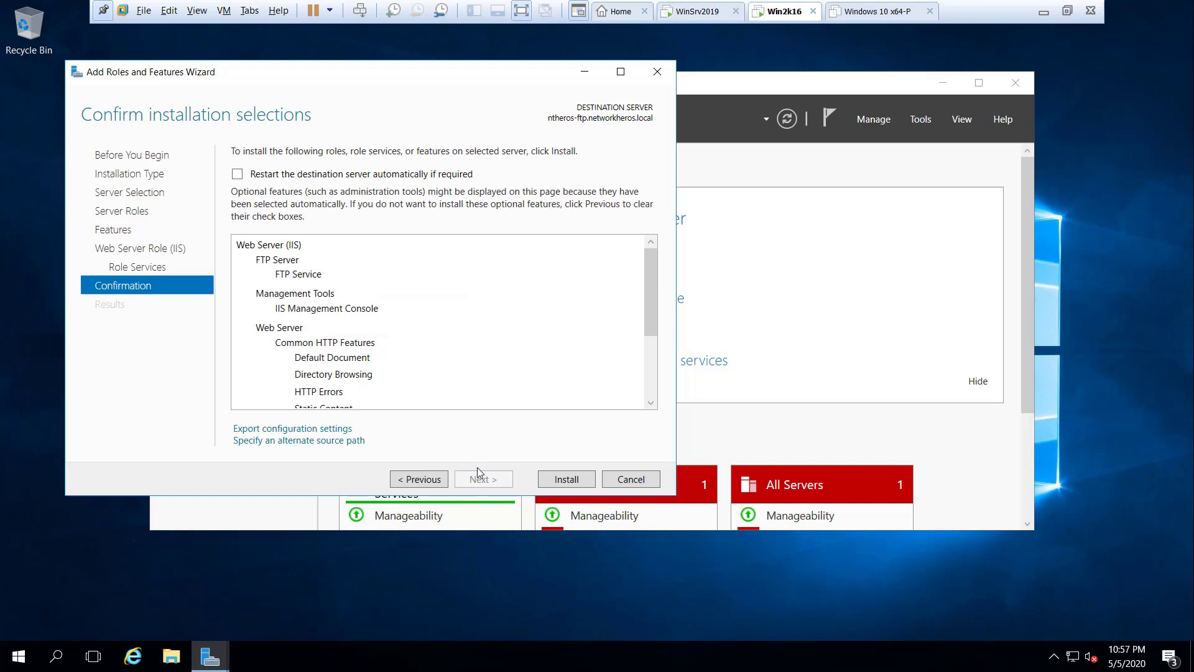
Step: Install the selected IIS and FTP components, then close the wizard once installation succeeds
{"action": "left_click", "coordinate": [577, 479]}
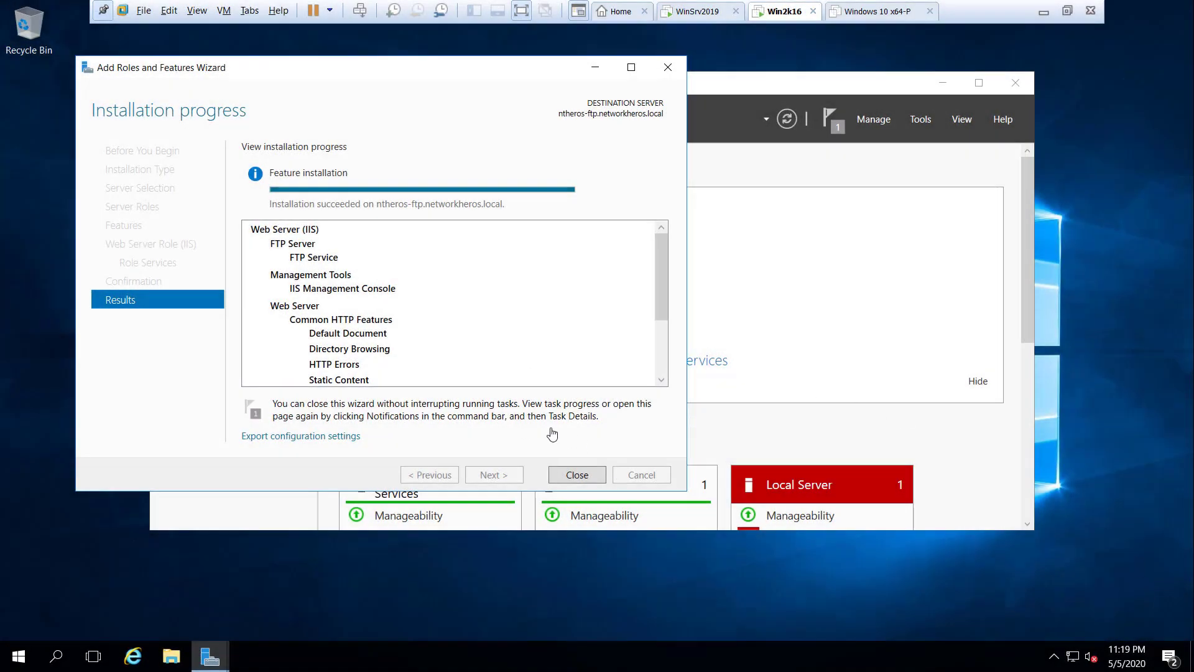
{"action": "left_click", "coordinate": [575, 482]}
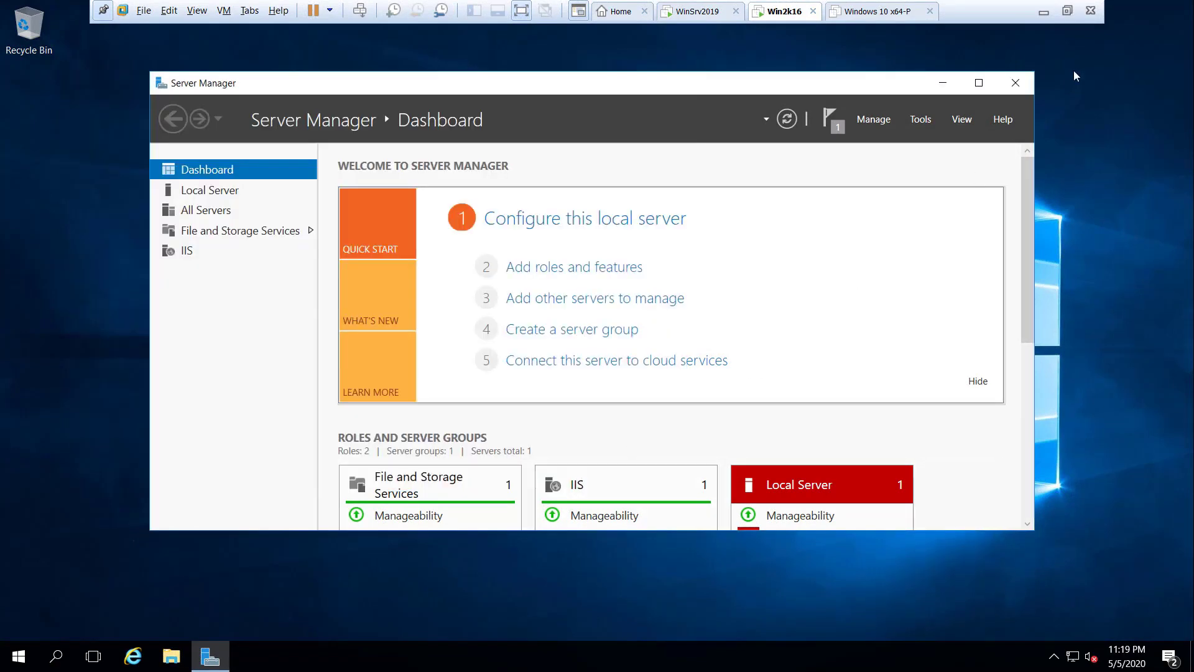
{"action": "left_click", "coordinate": [921, 120]}
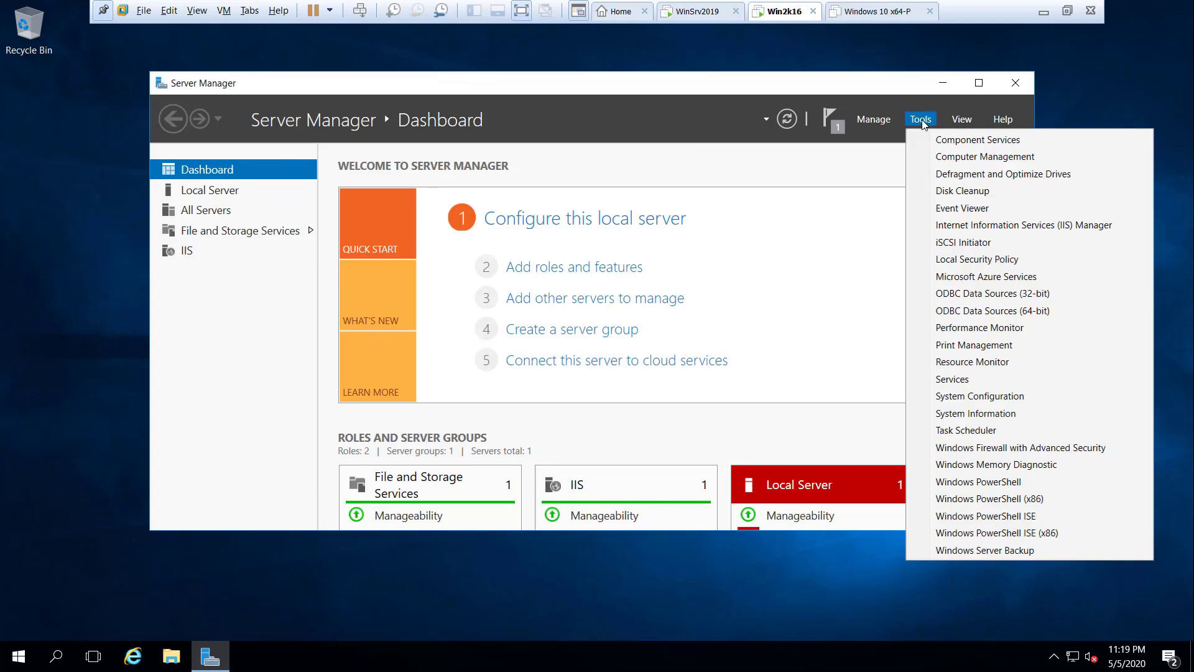
Step: Open IIS Manager, select Default Web Site under Sites, and browse it on *:80 (http)
{"action": "left_click", "coordinate": [1002, 227]}
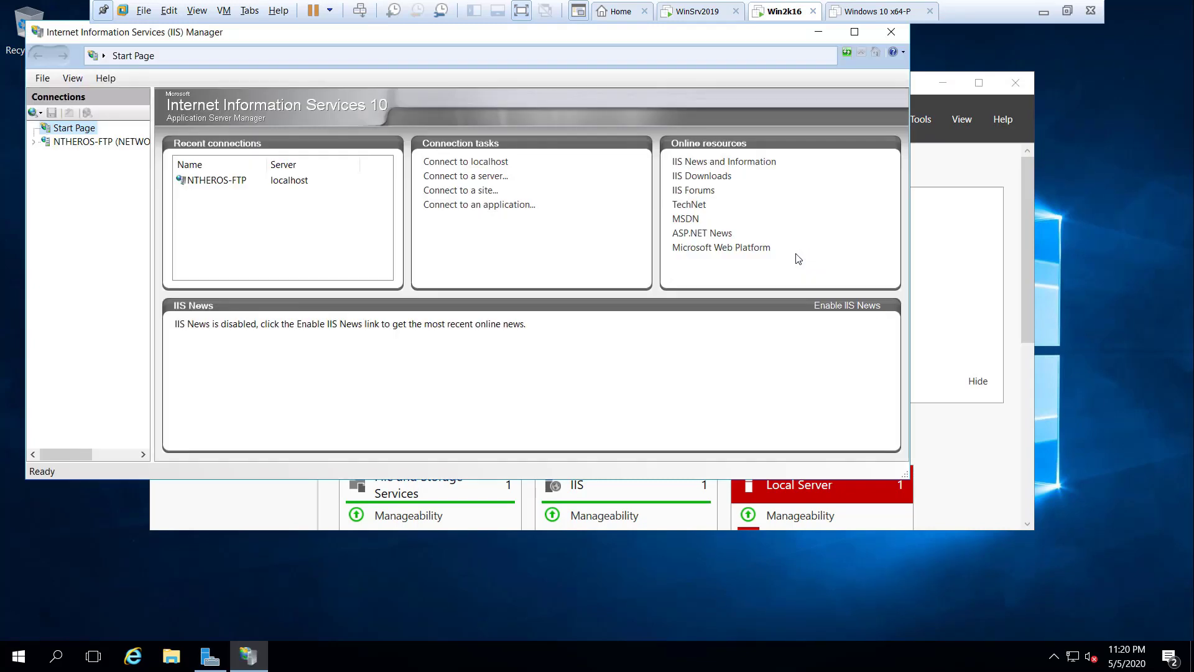
{"action": "left_click", "coordinate": [50, 144]}
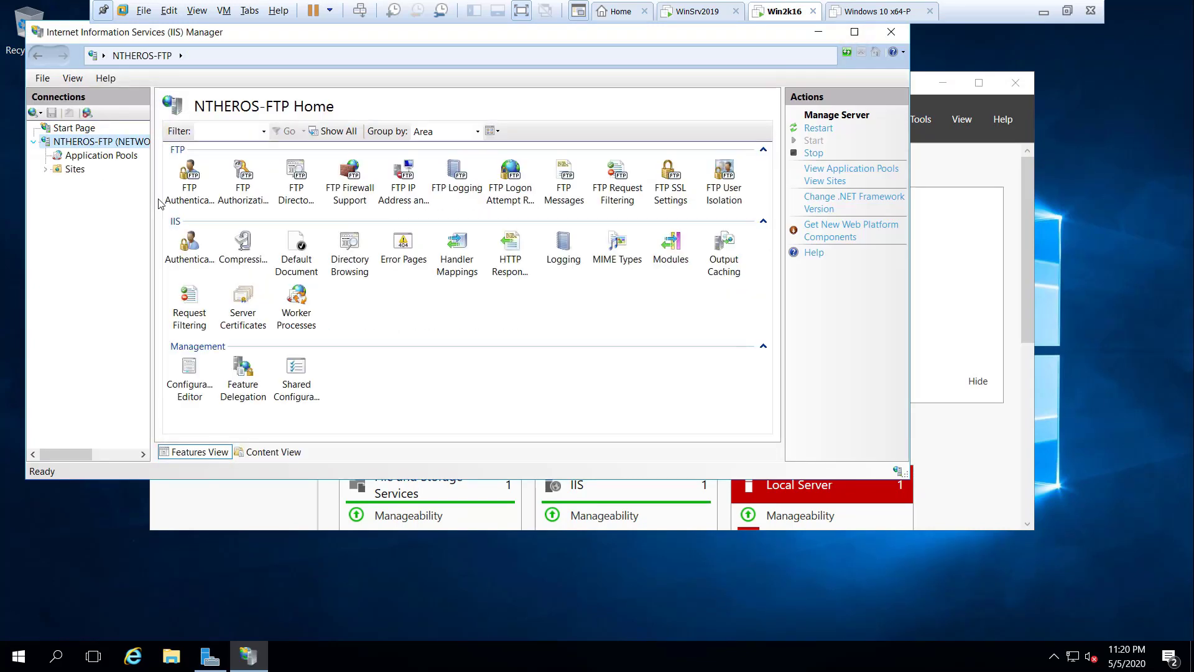
{"action": "left_click_drag", "start_coordinate": [154, 204], "coordinate": [211, 206]}
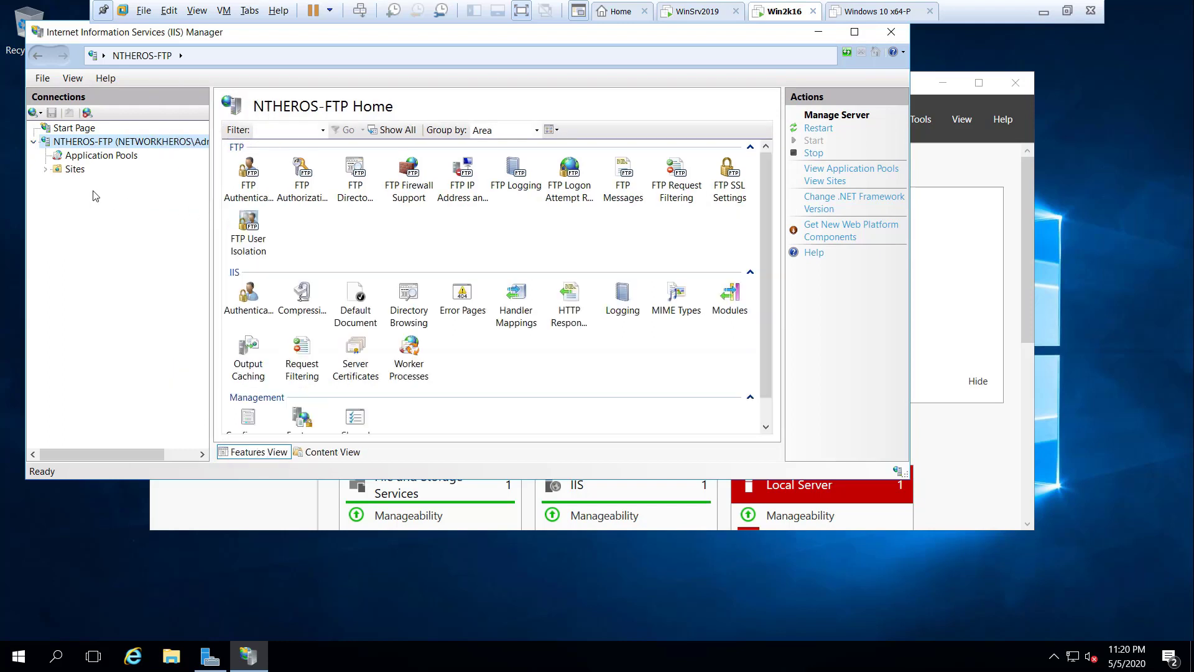
{"action": "left_click", "coordinate": [45, 170]}
{"action": "left_click", "coordinate": [96, 184]}
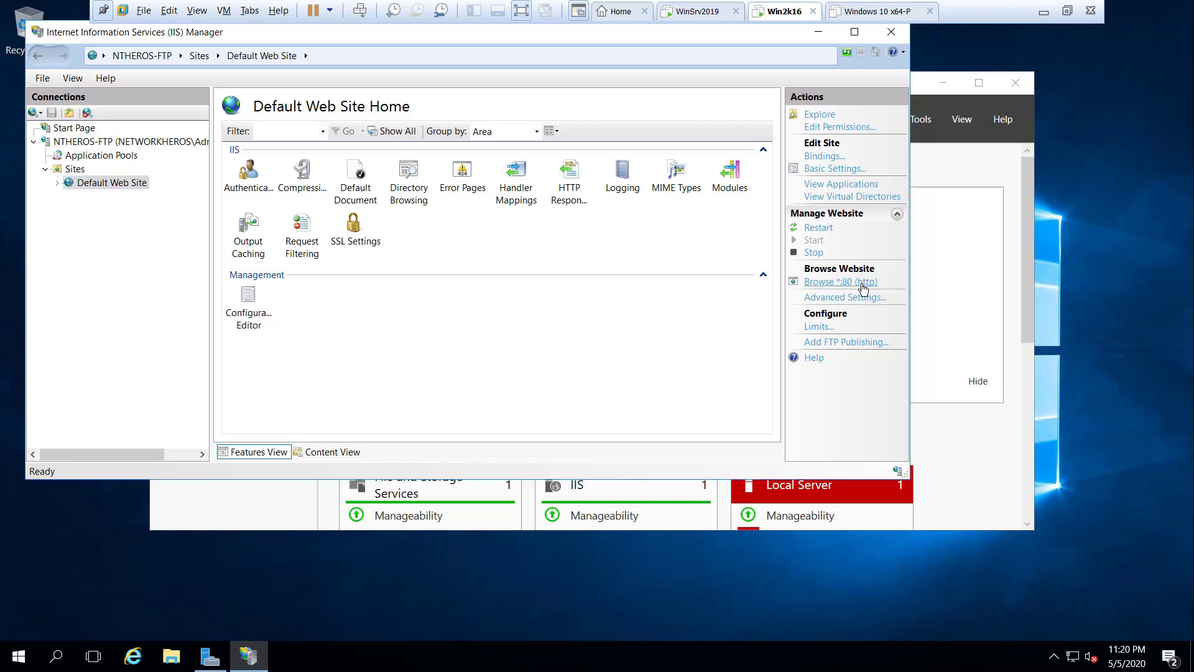
{"action": "left_click", "coordinate": [864, 288]}
{"action": "left_click_drag", "start_coordinate": [392, 90], "coordinate": [462, 109]}
Step: Accept IE 11 recommended settings, dismiss warnings, view the localhost IIS welcome page, then close the browser
{"action": "left_click", "coordinate": [151, 44]}
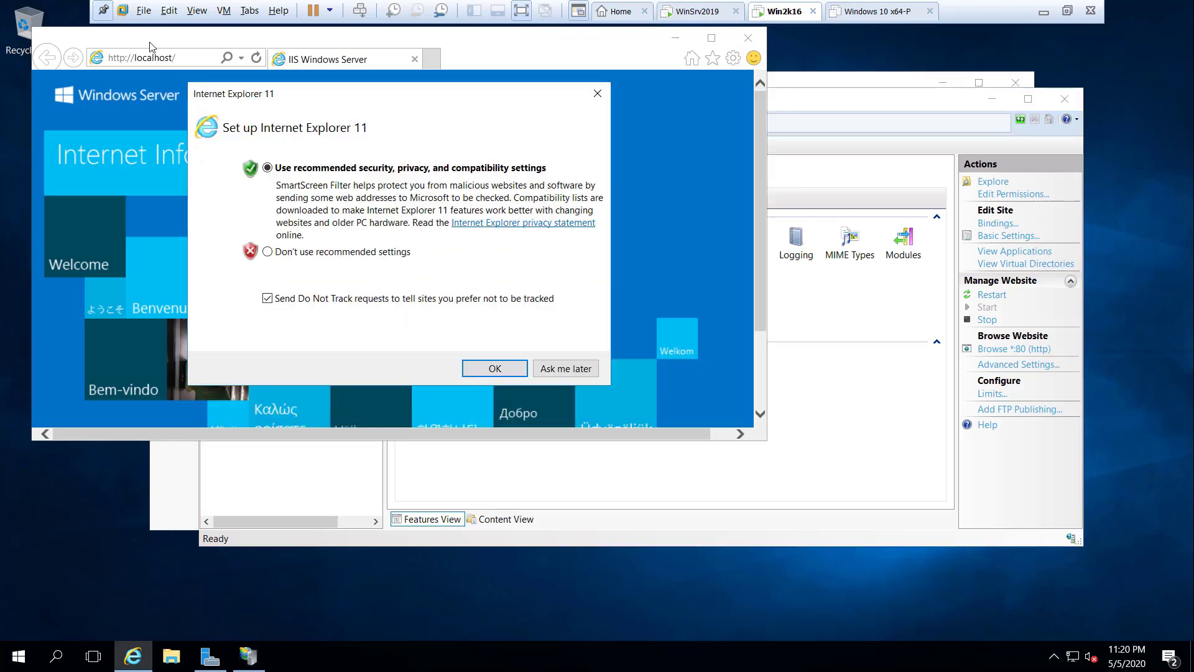
{"action": "left_click", "coordinate": [495, 368]}
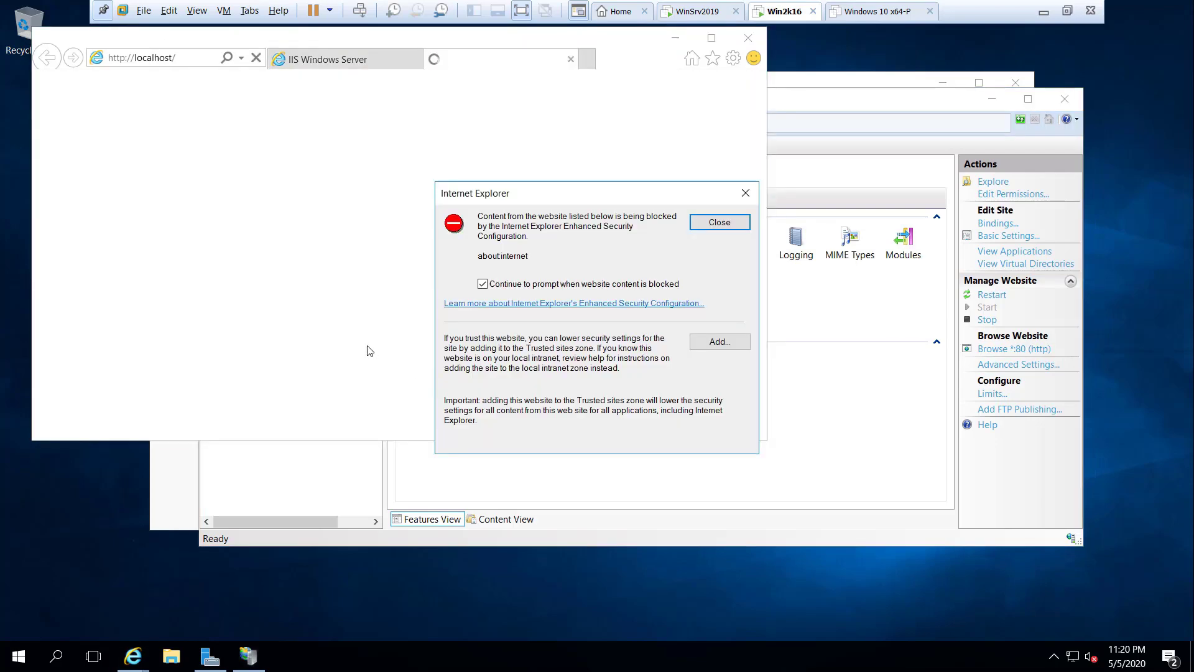
{"action": "left_click", "coordinate": [723, 221]}
{"action": "left_click", "coordinate": [570, 60]}
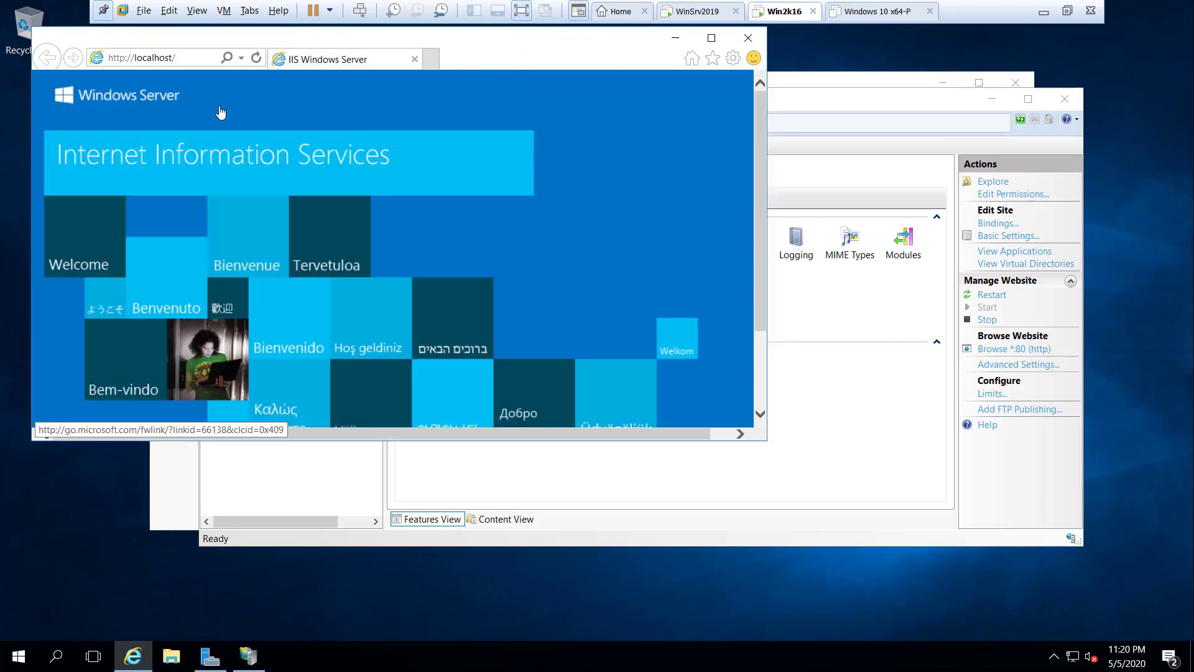
{"action": "left_click", "coordinate": [711, 37]}
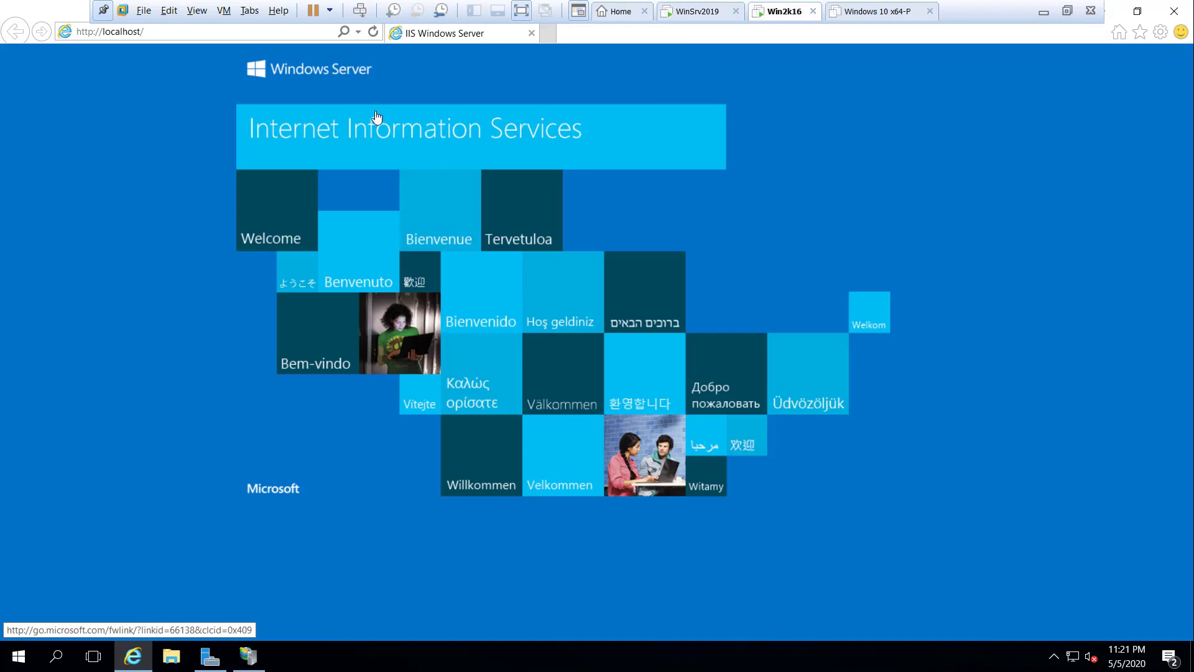
{"action": "left_click", "coordinate": [1173, 12]}
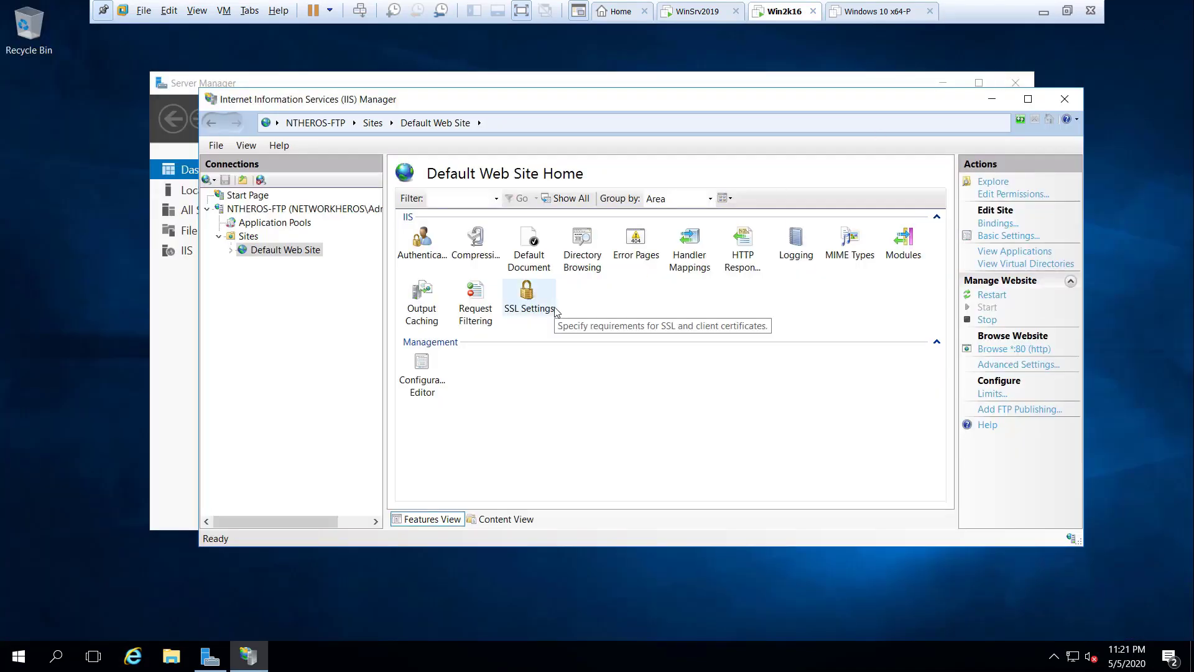
Step: Start adding a new FTP site from Sites and name it FTP-Main
{"action": "left_click", "coordinate": [233, 238]}
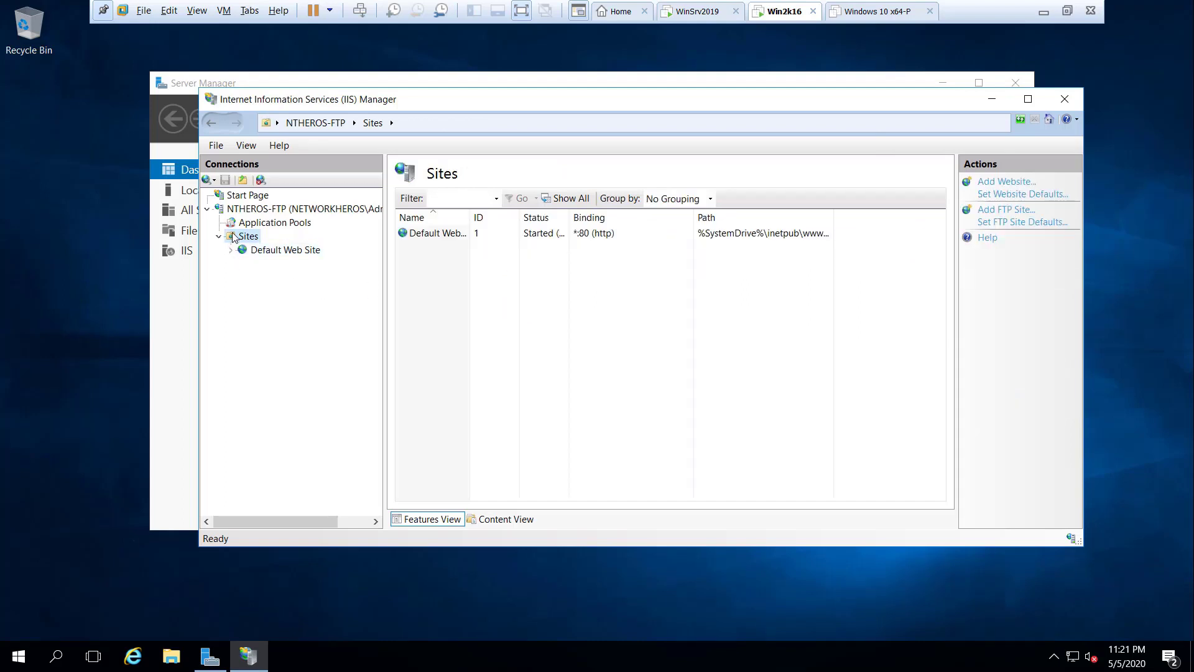
{"action": "right_click", "coordinate": [233, 237]}
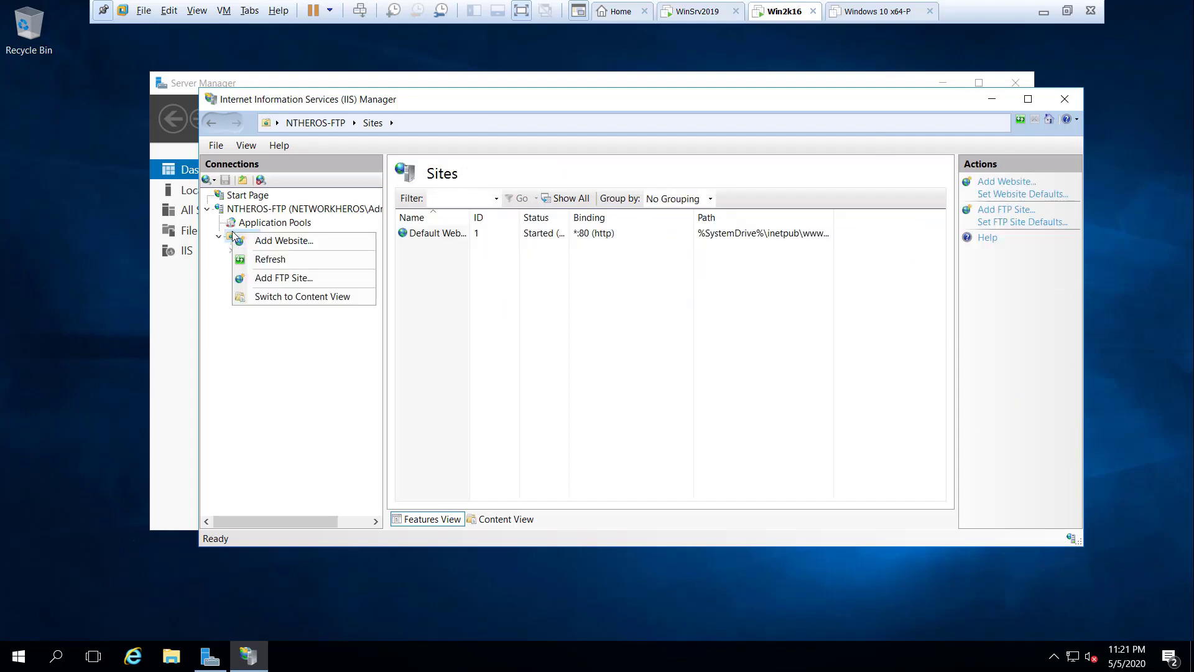
{"action": "left_click", "coordinate": [341, 283]}
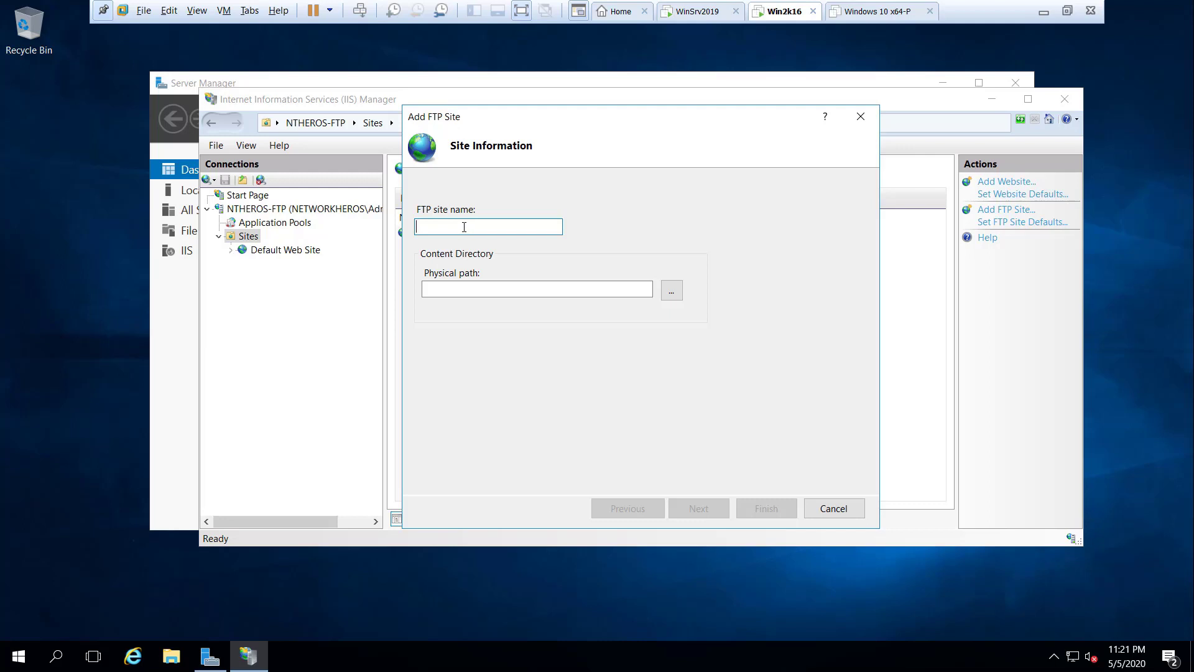
{"action": "type", "text": "TP-Main"}
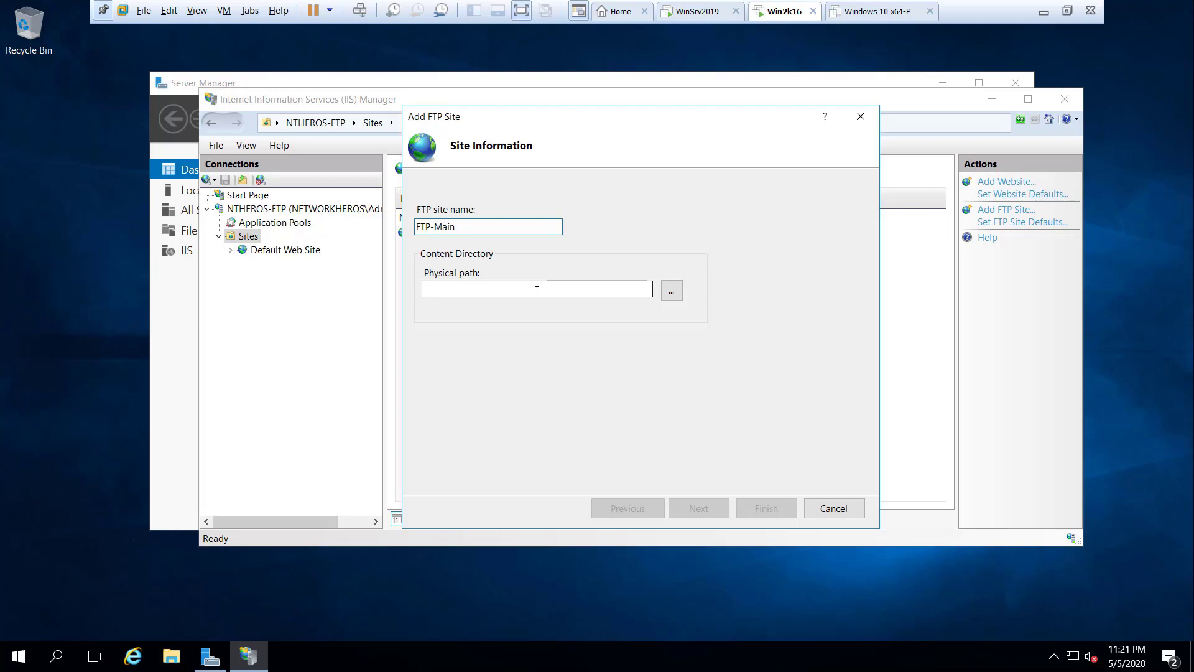
Step: Set the site's physical path to C:\FTP Root and continue to binding settings
{"action": "left_click", "coordinate": [537, 291]}
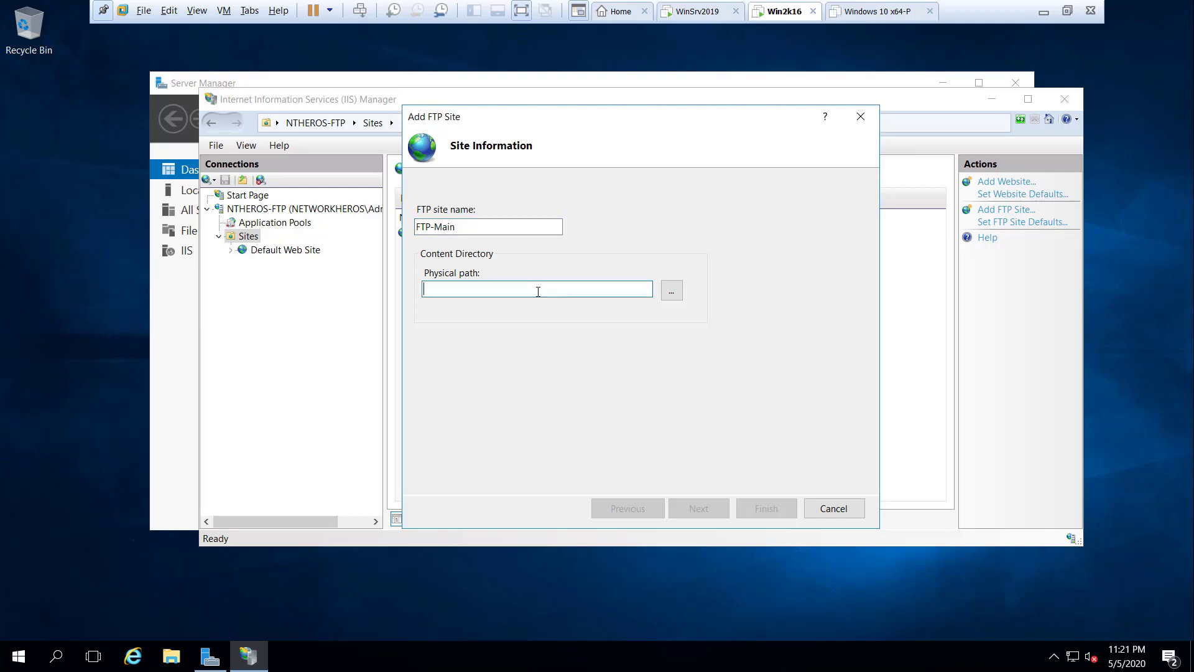
{"action": "left_click", "coordinate": [674, 291]}
{"action": "scroll", "coordinate": [606, 339], "scroll_direction": "down", "scroll_amount": 1}
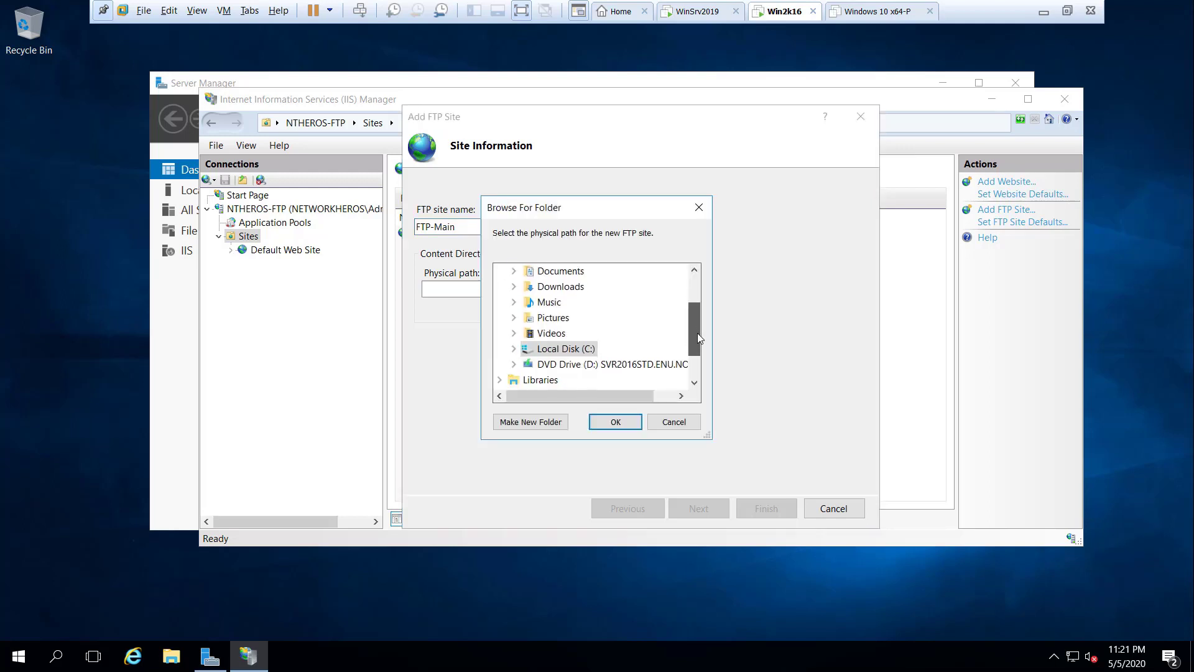
{"action": "left_click", "coordinate": [513, 334]}
{"action": "left_click_drag", "start_coordinate": [707, 434], "coordinate": [759, 478]}
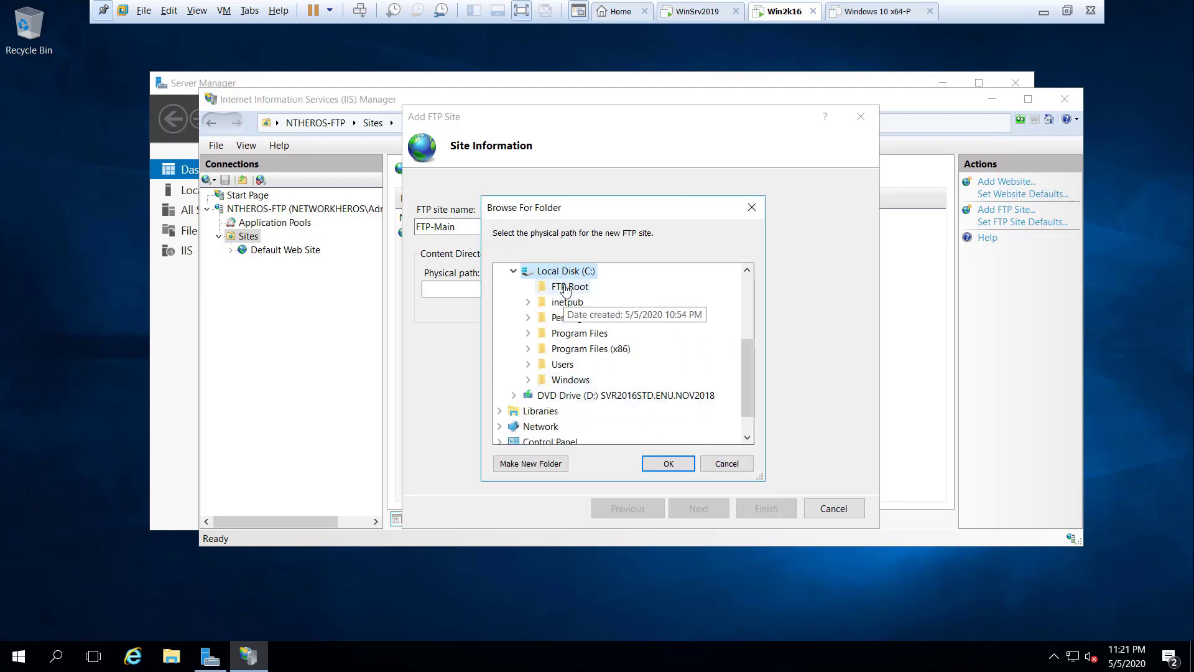
{"action": "left_click", "coordinate": [566, 287]}
{"action": "left_click", "coordinate": [682, 461]}
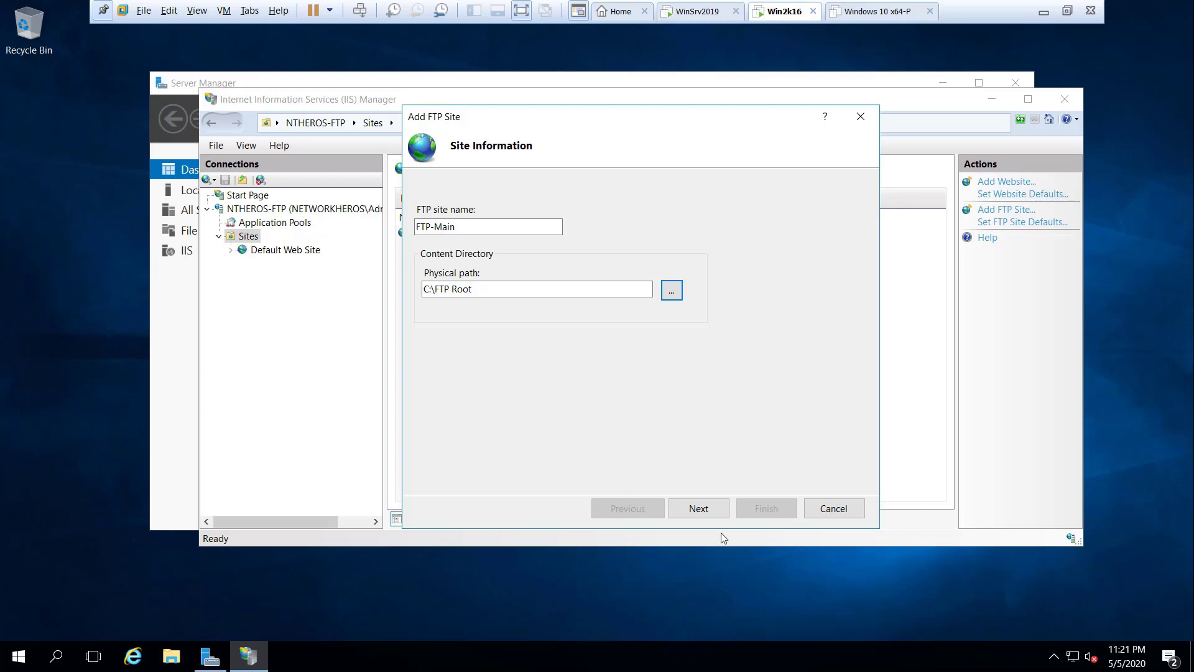
{"action": "left_click", "coordinate": [719, 508]}
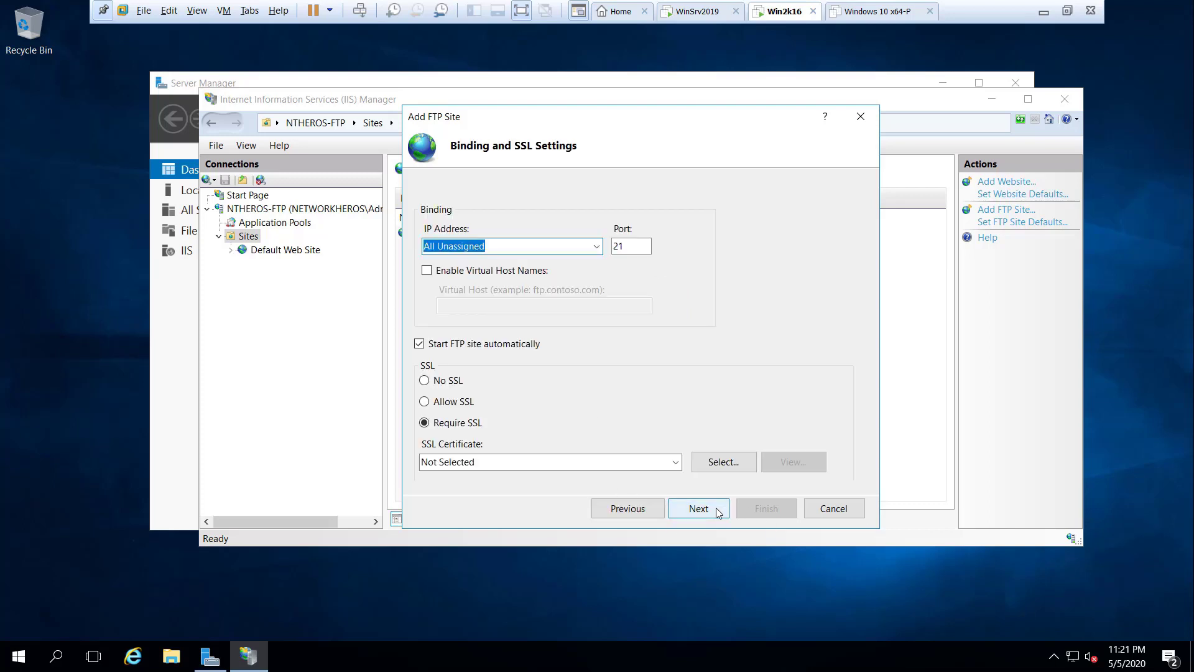
Step: Choose 10.10.10.16 as the FTP site's binding IP address
{"action": "left_click", "coordinate": [596, 247]}
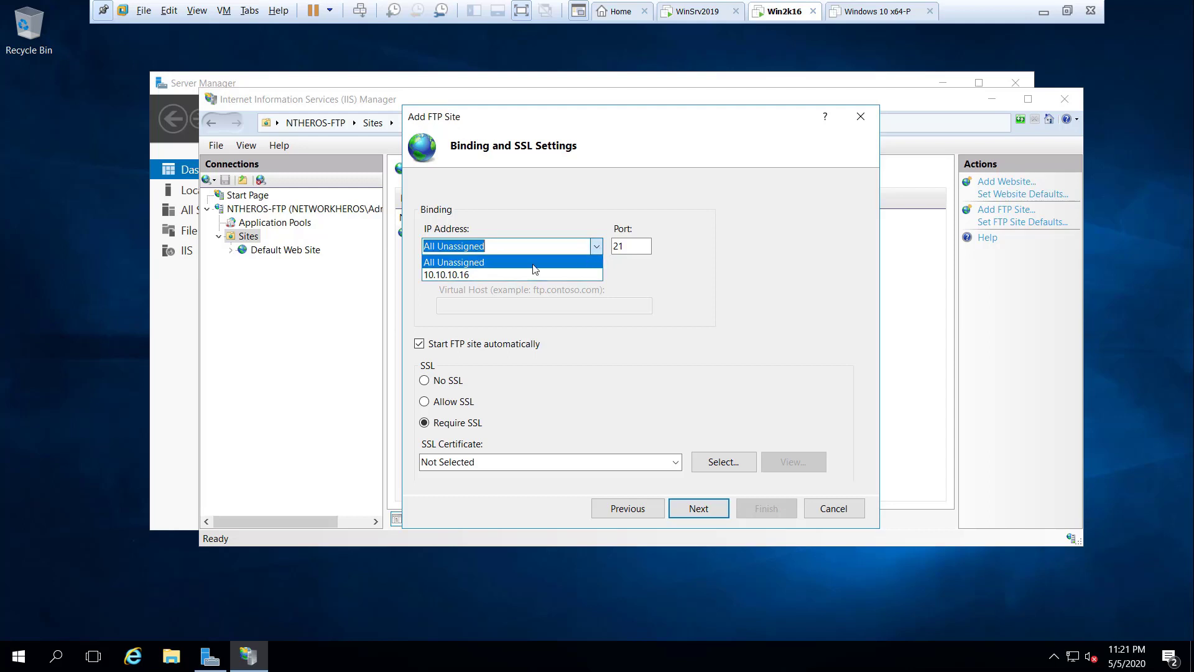
{"action": "left_click", "coordinate": [502, 275]}
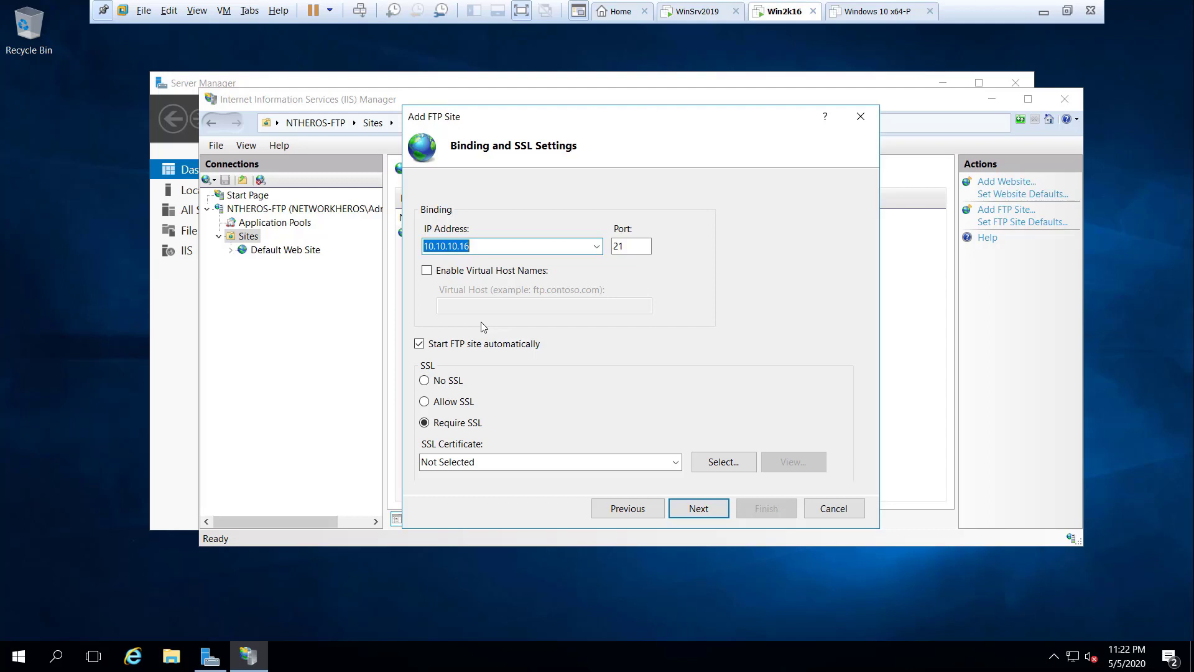
Step: Select No SSL for the 10.10.10.16 port 21 binding and proceed
{"action": "left_click", "coordinate": [434, 380]}
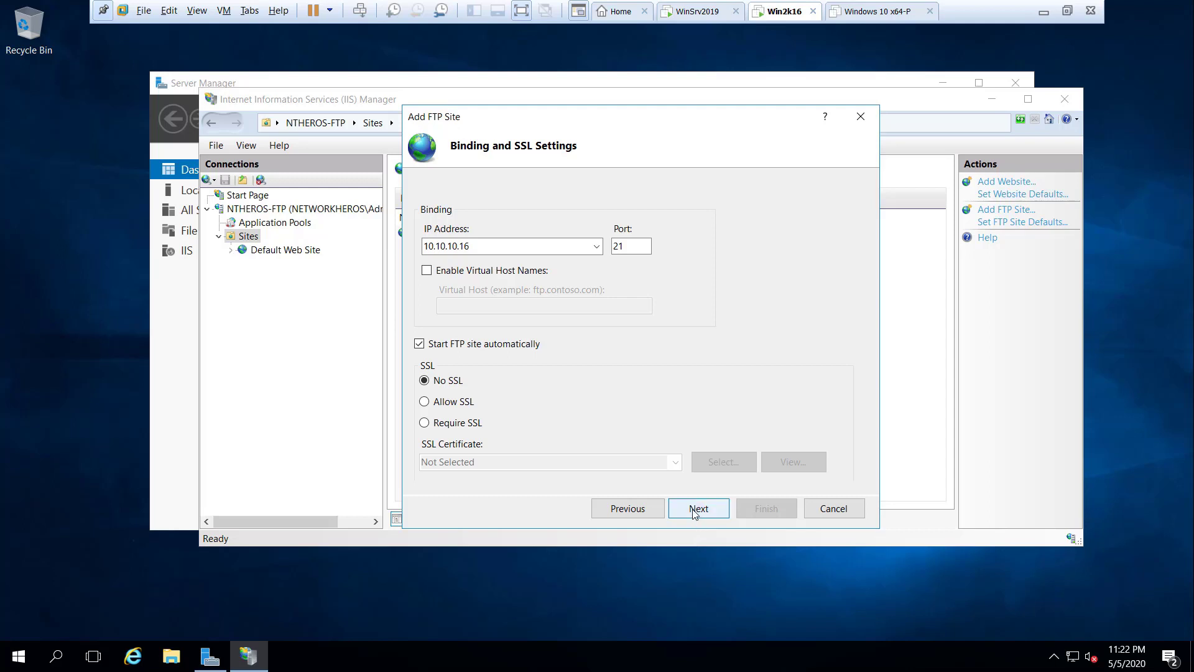
{"action": "left_click", "coordinate": [695, 512]}
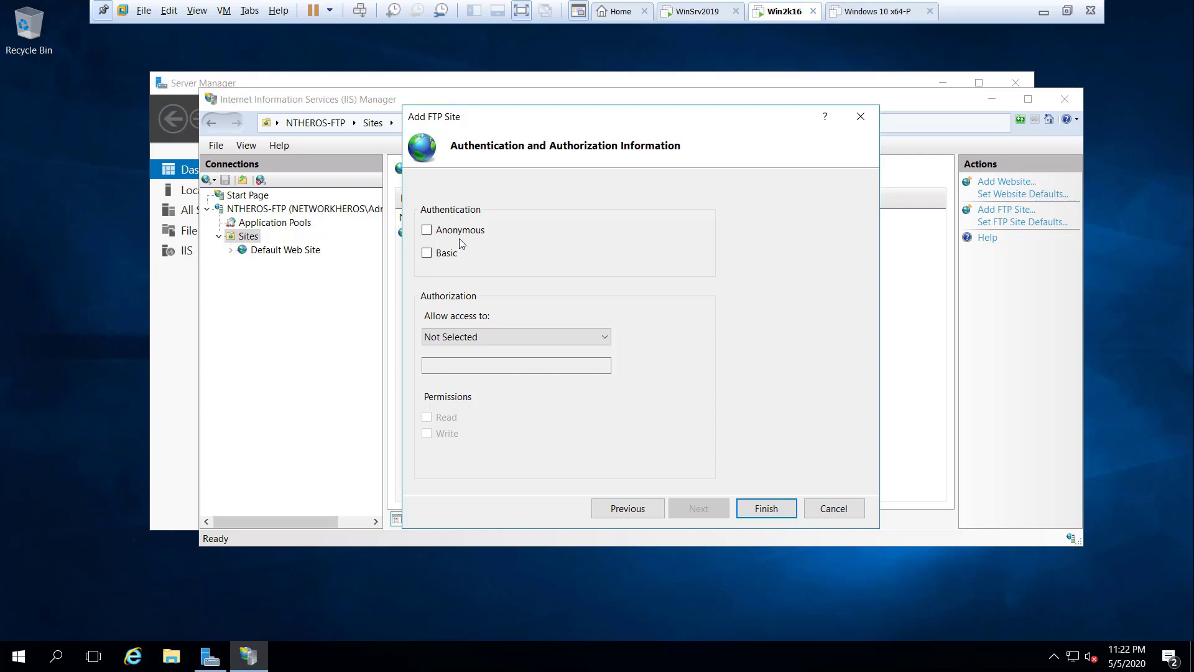
Step: Enable Basic authentication, grant the FTP-Access group Read and Write, and finish the wizard
{"action": "left_click", "coordinate": [427, 253]}
{"action": "left_click", "coordinate": [484, 339]}
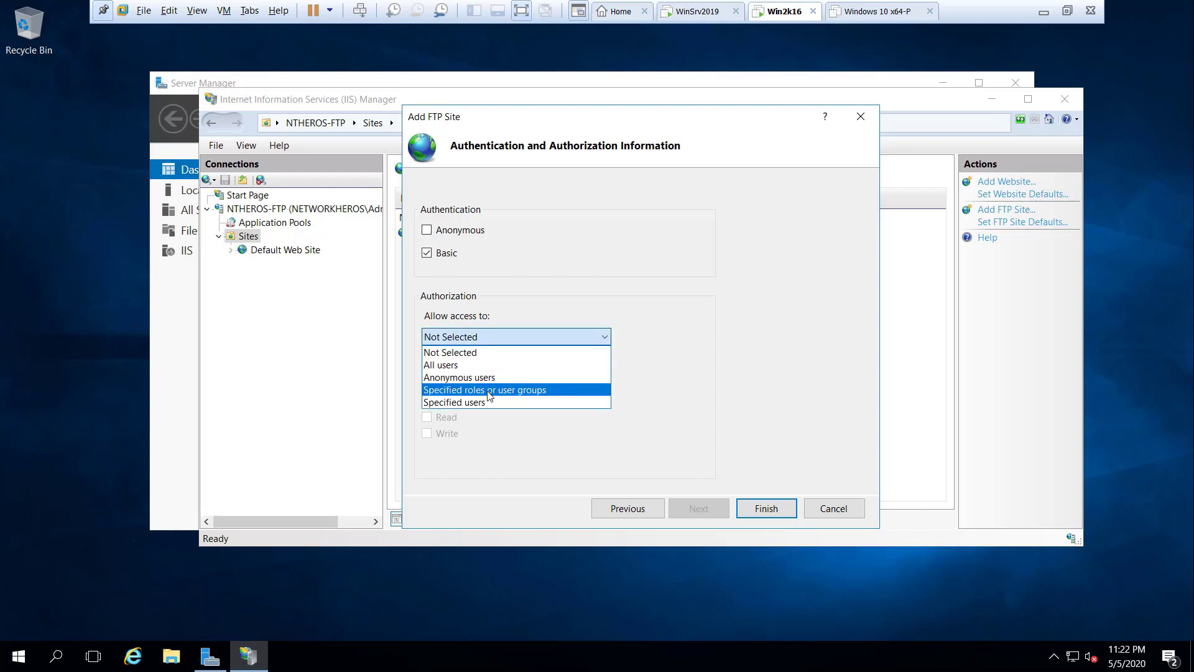
{"action": "left_click", "coordinate": [488, 390]}
{"action": "left_click", "coordinate": [479, 367]}
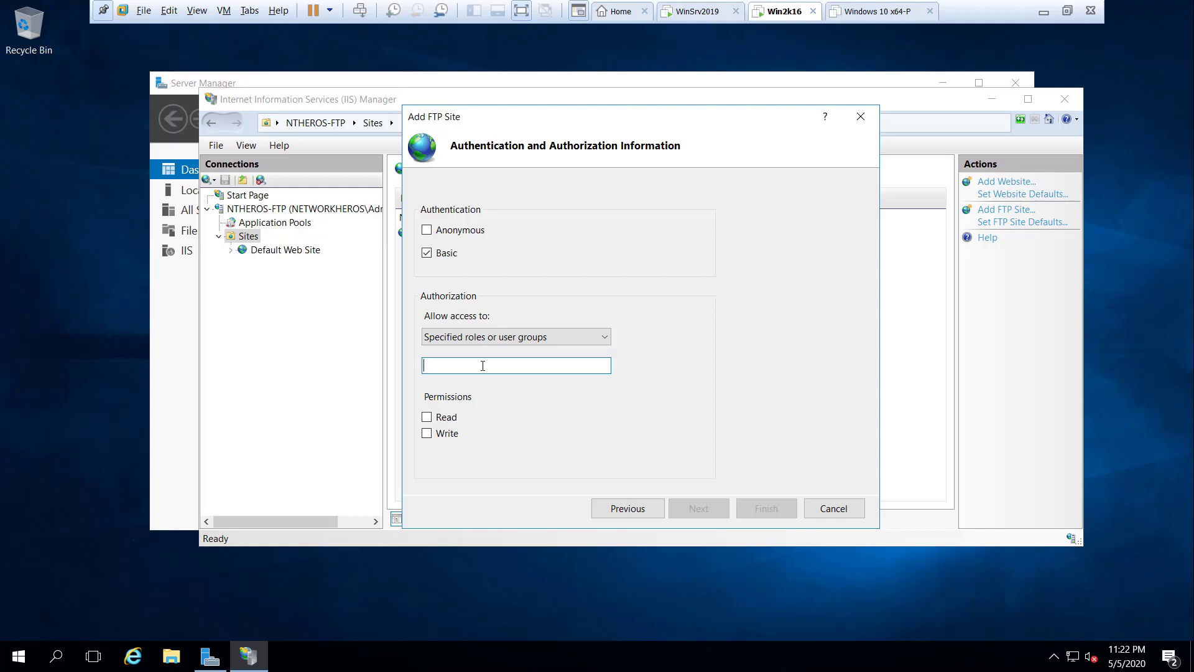
{"action": "type", "text": "FTP-Access"}
{"action": "left_click", "coordinate": [427, 417]}
{"action": "left_click", "coordinate": [427, 434]}
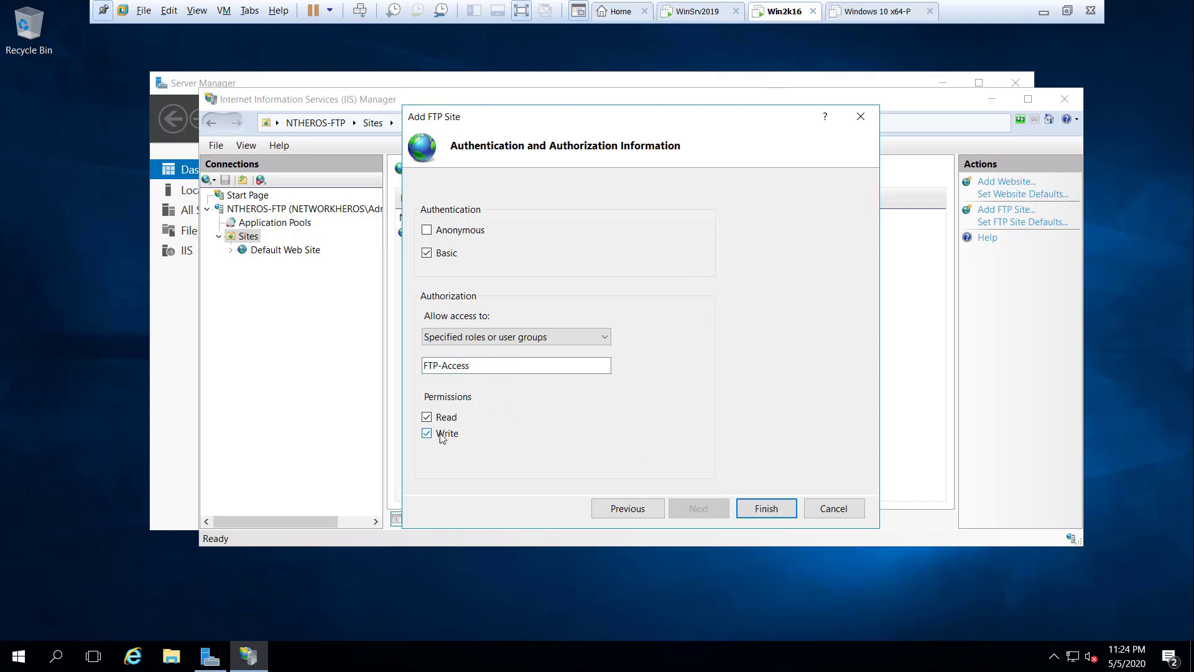
{"action": "left_click", "coordinate": [774, 511]}
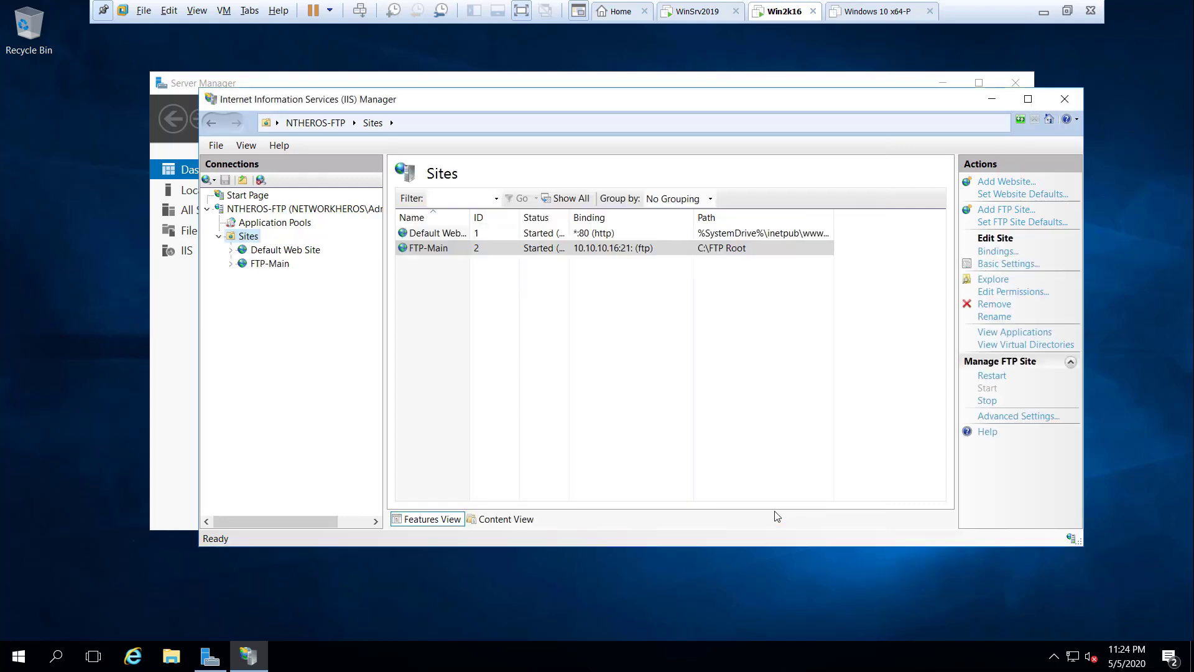
Step: Check FTP-Main's FTP Authentication page shows Anonymous disabled and Basic enabled
{"action": "left_click_drag", "start_coordinate": [470, 210], "coordinate": [500, 219]}
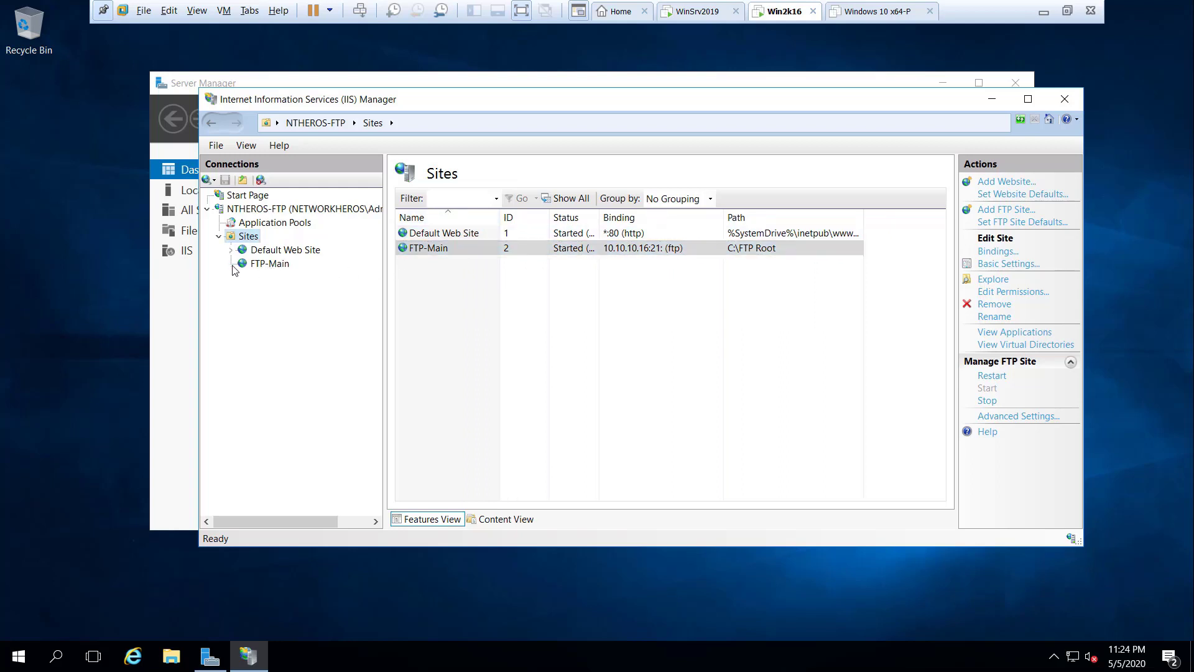
{"action": "left_click", "coordinate": [258, 267]}
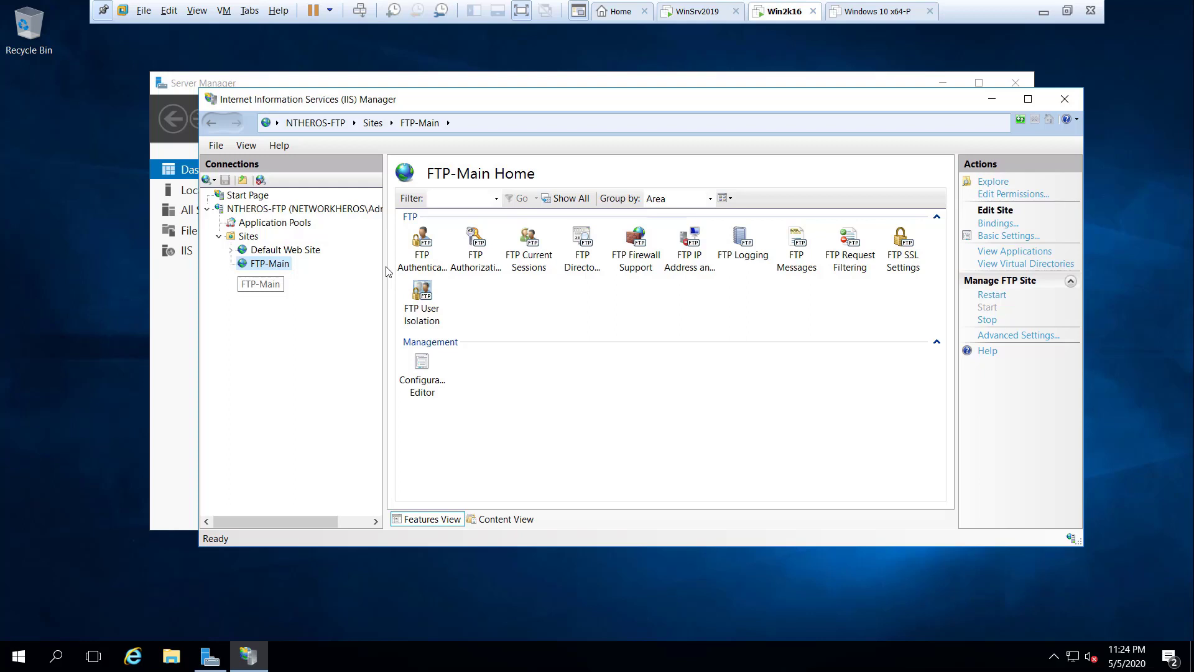
{"action": "double_click", "coordinate": [424, 251]}
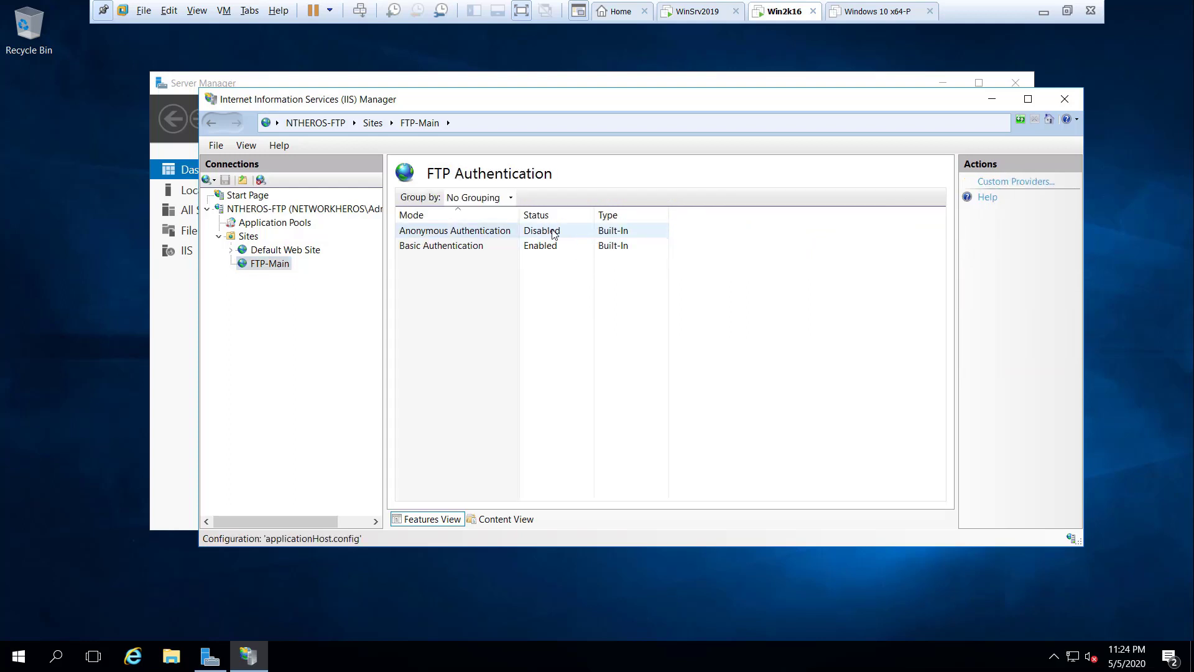
{"action": "left_click", "coordinate": [277, 264]}
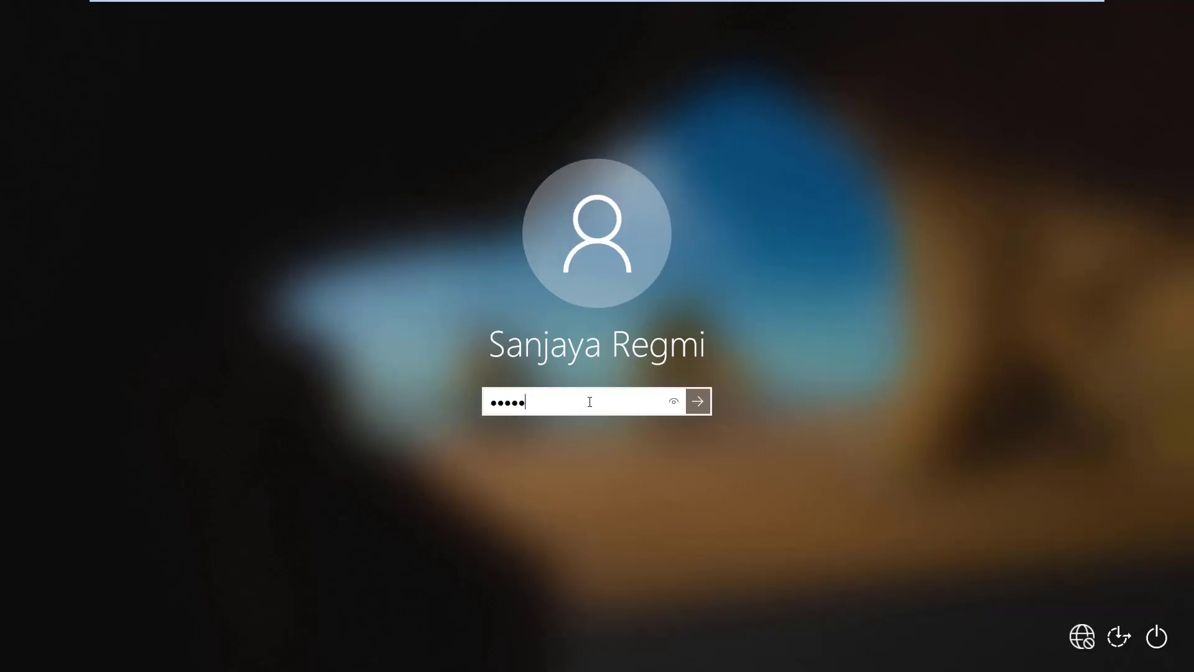
Step: Sign in on the Windows 10 client and launch FileZilla 3.48.0, dismissing its welcome dialog
{"action": "key", "text": "Return"}
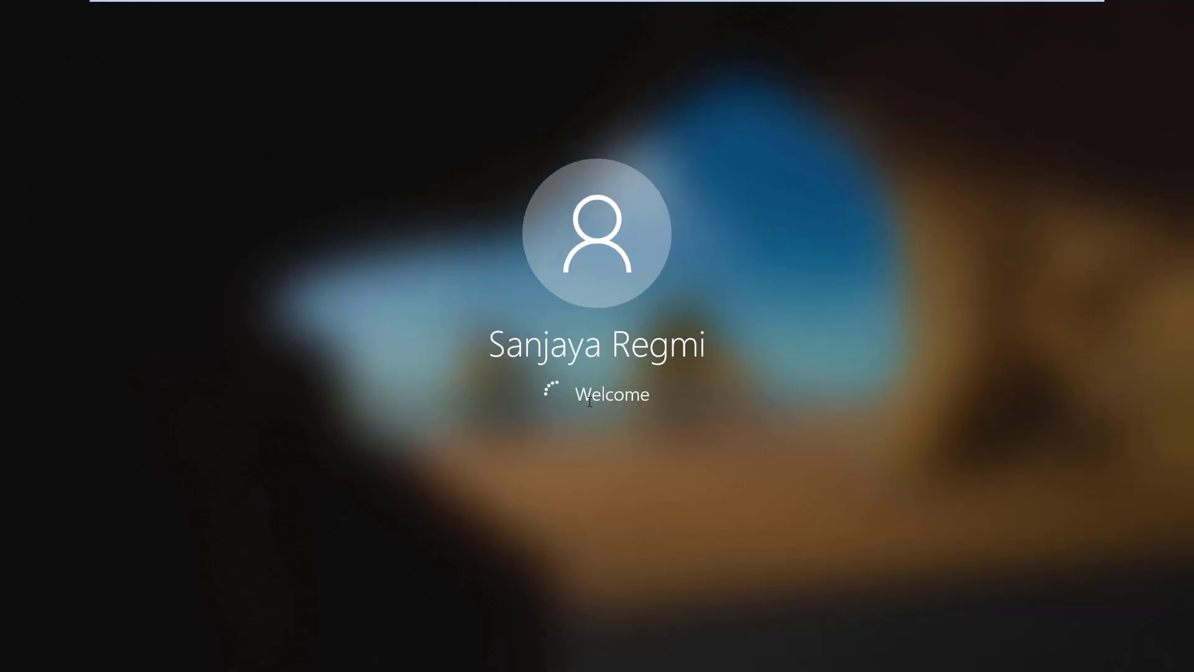
{"action": "mouse_move", "coordinate": [983, 36]}
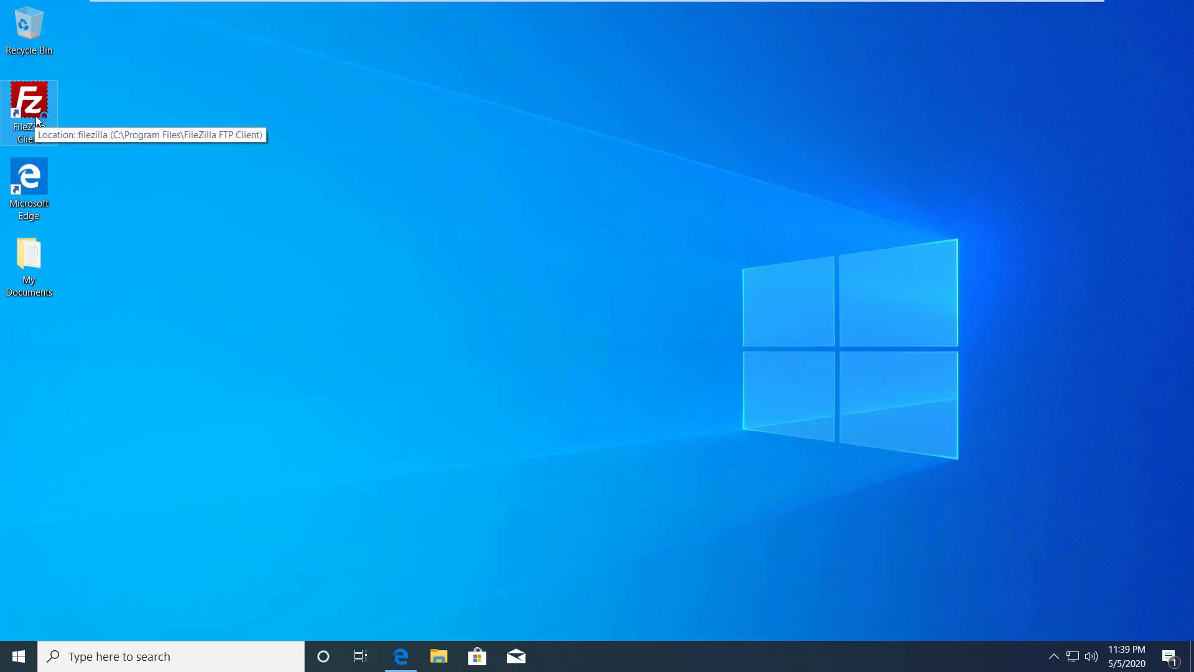
{"action": "double_click", "coordinate": [36, 117]}
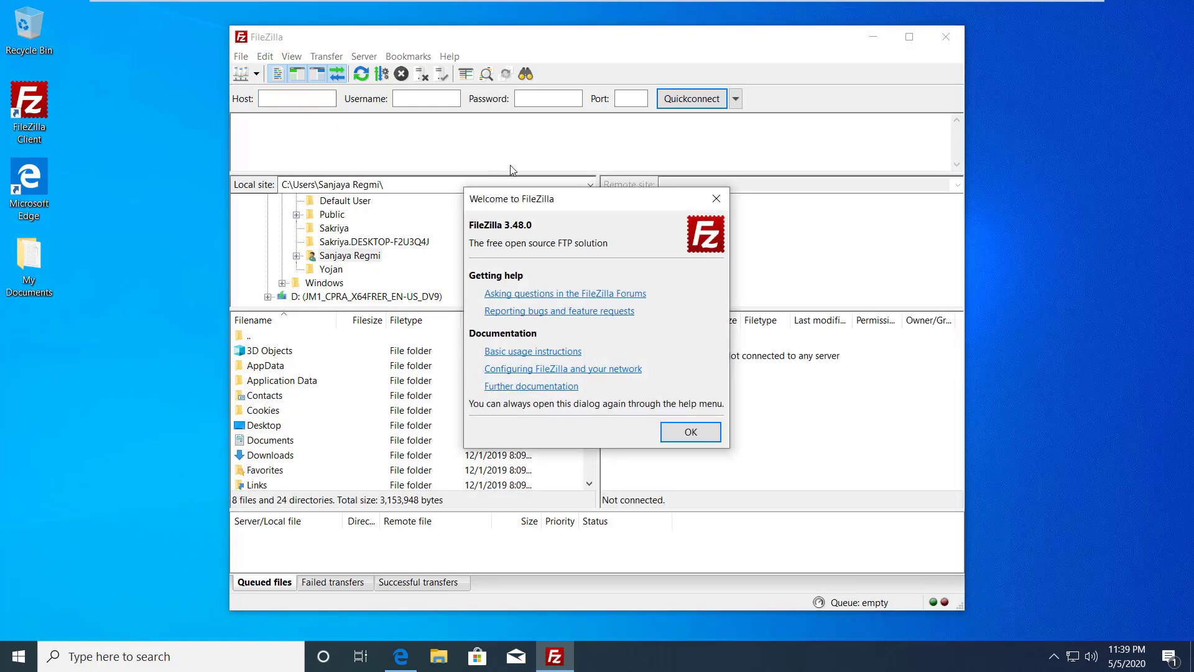
{"action": "left_click", "coordinate": [691, 432]}
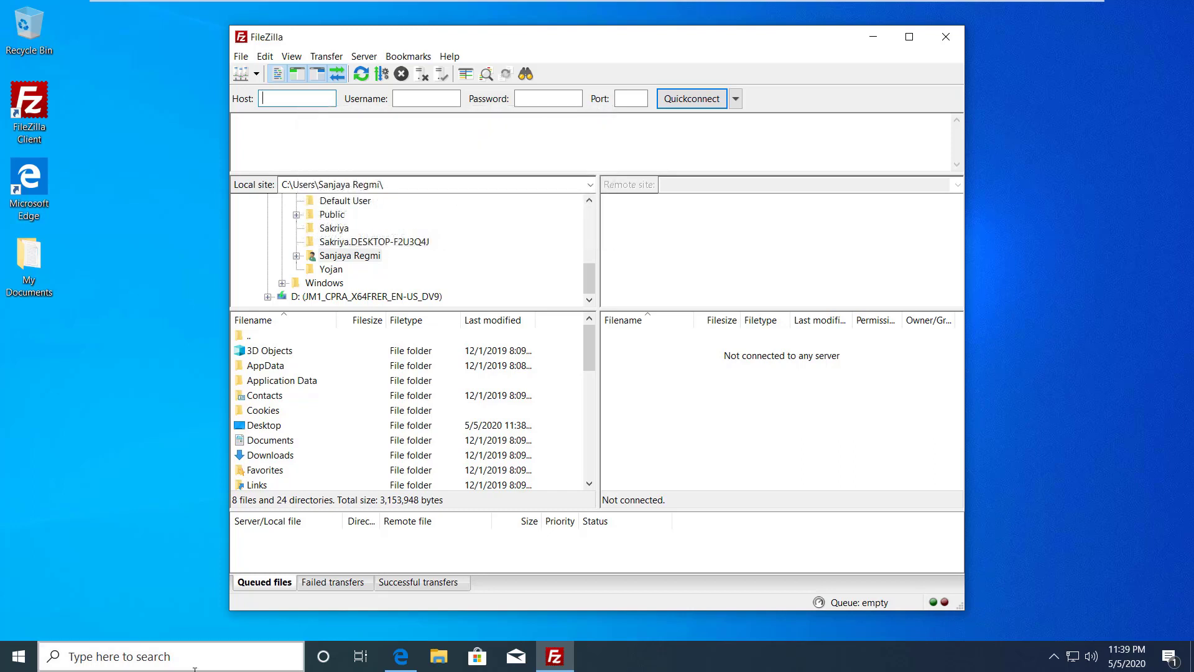
Step: Quickconnect to host 10.10.10.16 with the test user's name and password, keeping Save passwords
{"action": "type", "text": "10.10.10.16"}
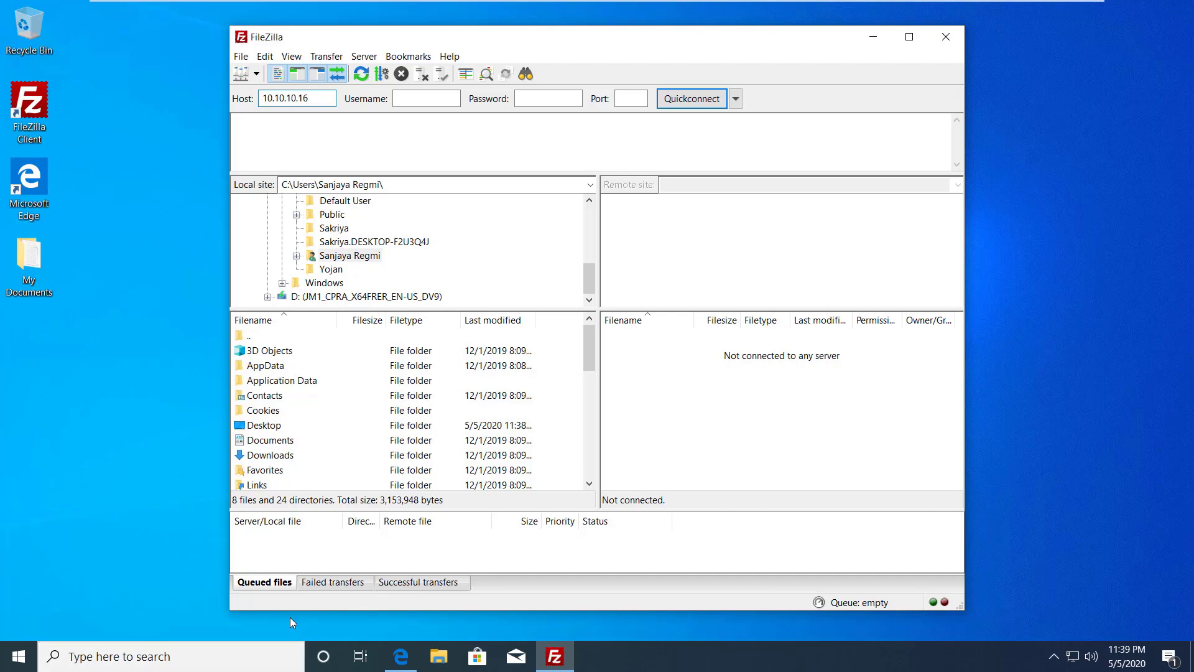
{"action": "left_click", "coordinate": [418, 103]}
{"action": "type", "text": "user1•••••••"}
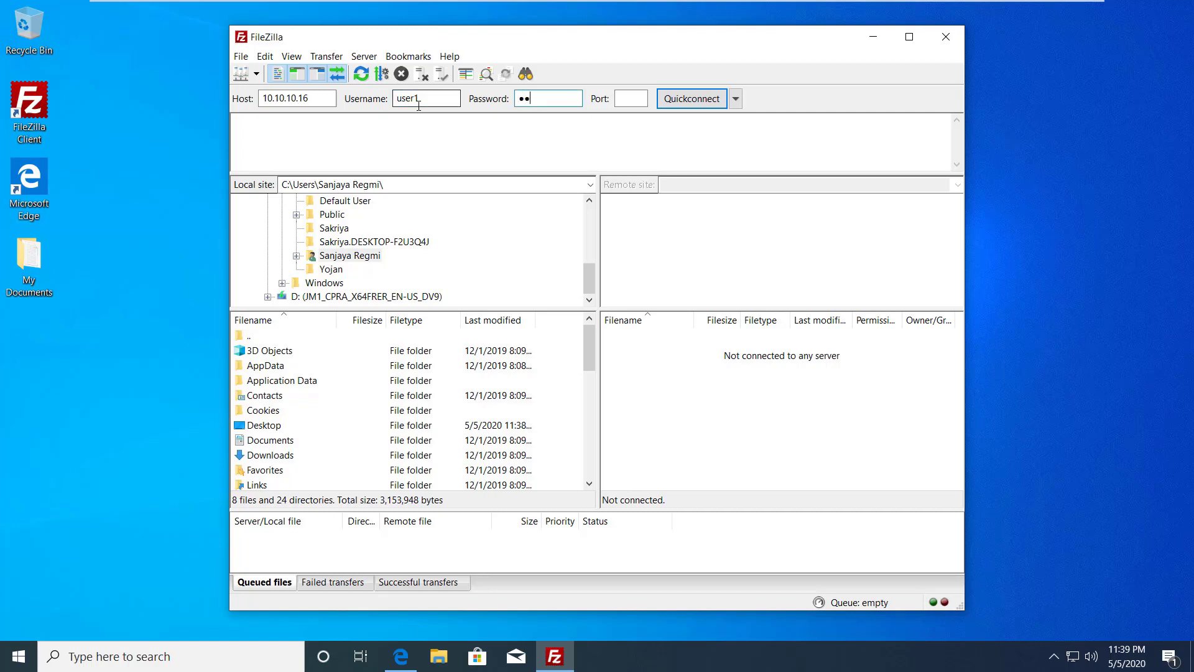
{"action": "type", "text": "•"}
{"action": "left_click", "coordinate": [664, 106]}
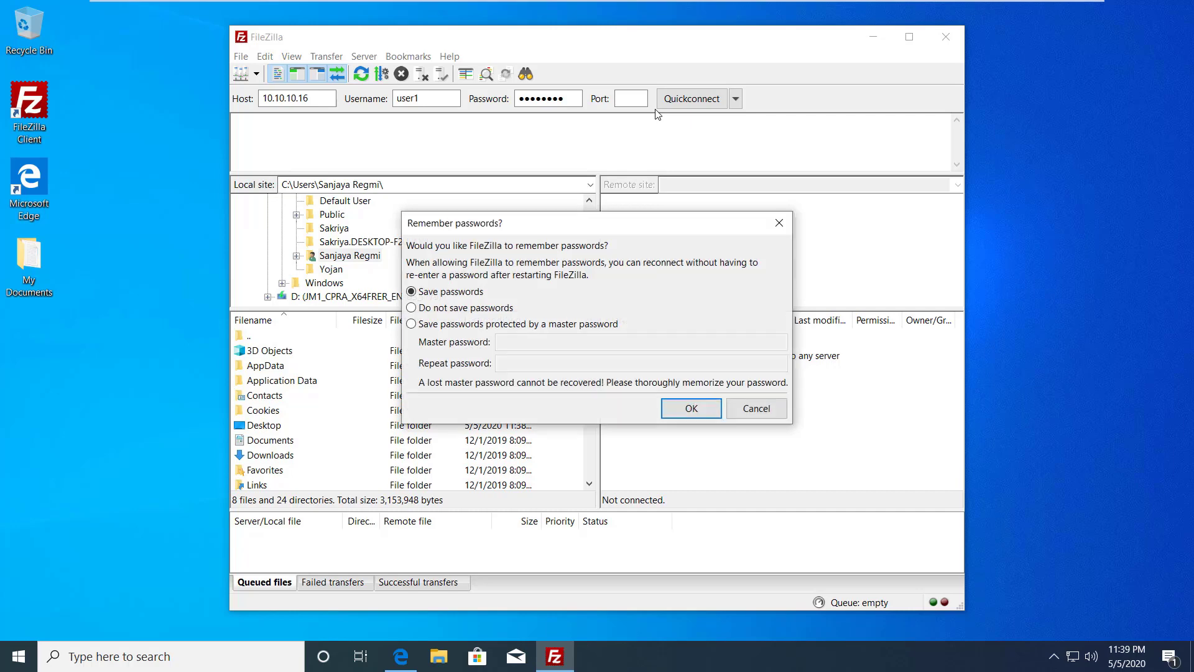
{"action": "left_click", "coordinate": [691, 408]}
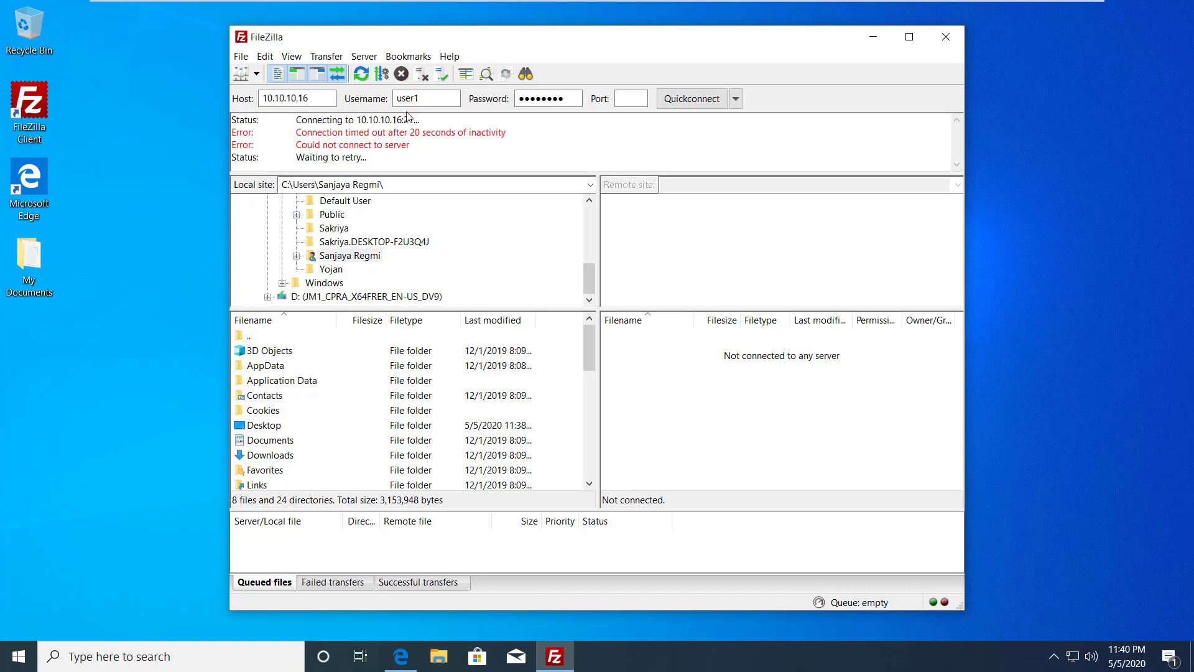
Step: On the domain controller, open the User account's properties in Active Directory Users and Computers
{"action": "left_click", "coordinate": [699, 12]}
{"action": "left_click", "coordinate": [892, 114]}
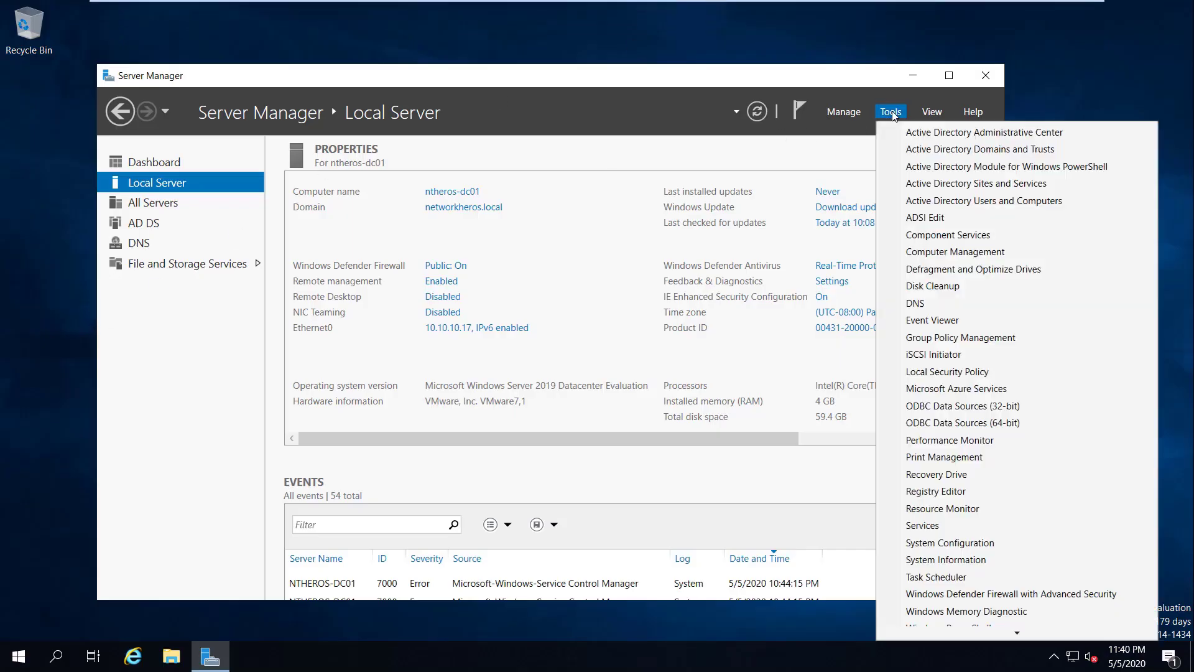
{"action": "left_click", "coordinate": [936, 200]}
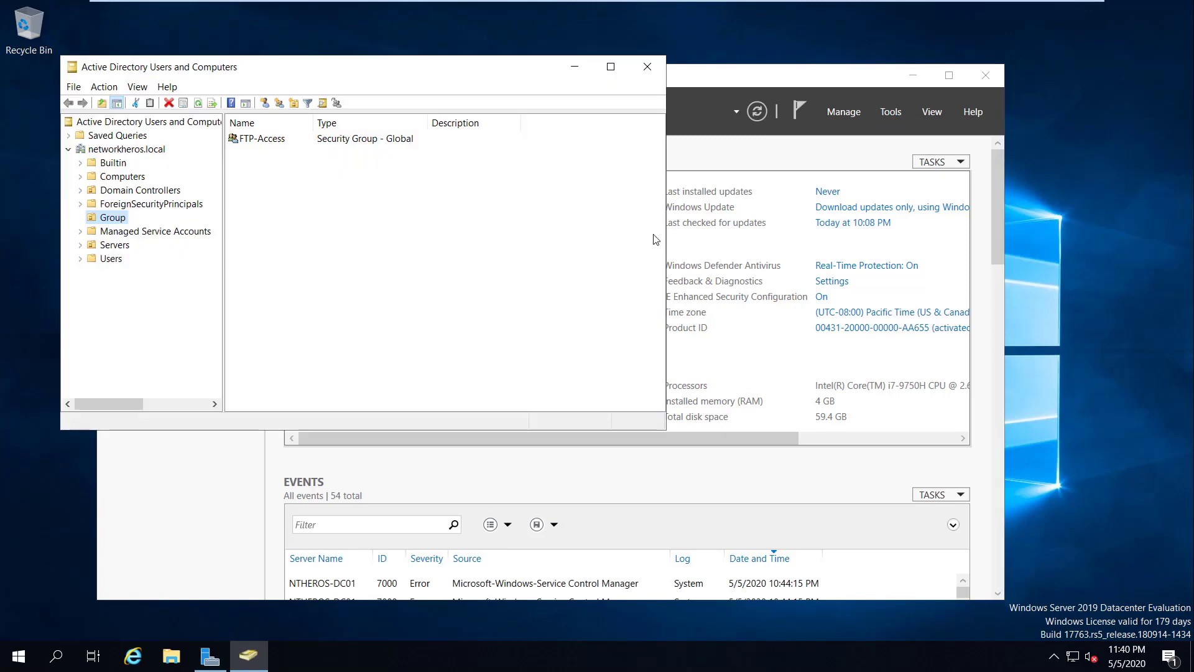
{"action": "left_click", "coordinate": [103, 260]}
{"action": "scroll", "coordinate": [326, 249], "scroll_direction": "down", "scroll_amount": 3}
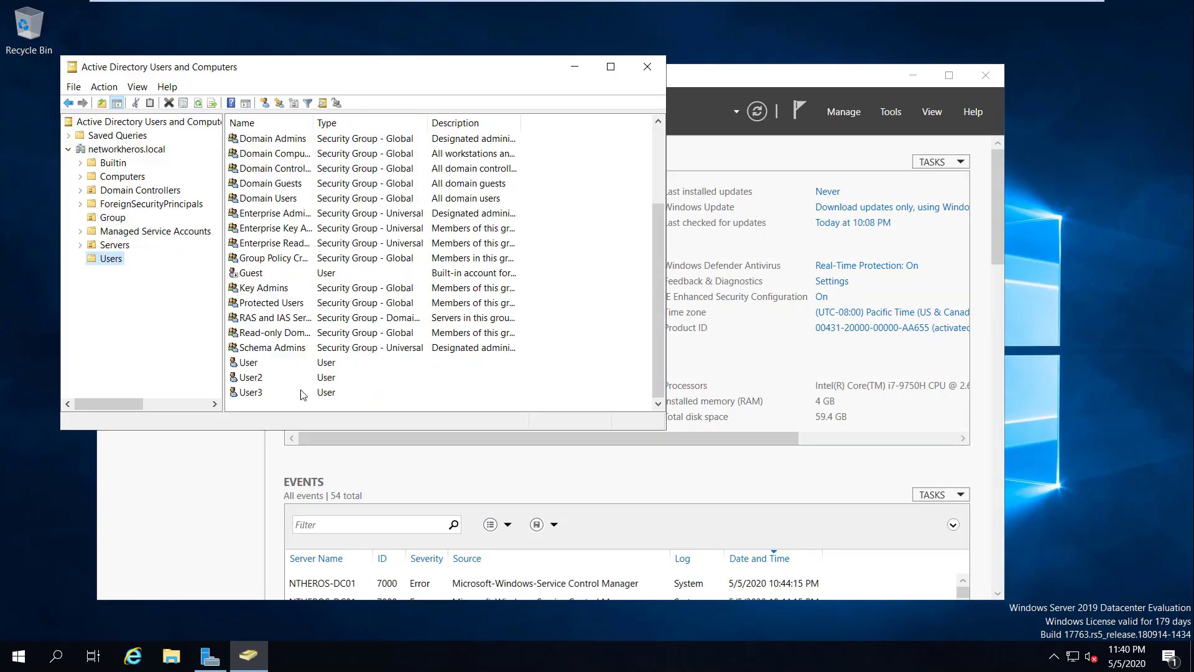
{"action": "left_click", "coordinate": [264, 364]}
{"action": "double_click", "coordinate": [264, 364]}
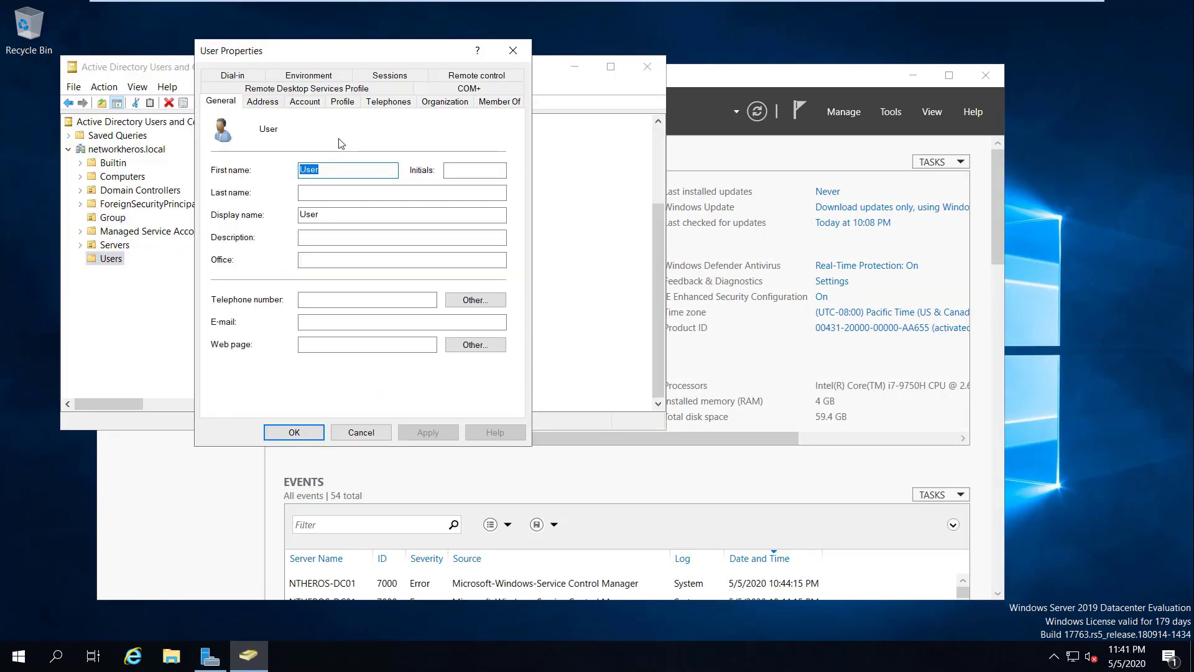
Step: Unlock the account and set Password never expires on the Account tab, then apply
{"action": "left_click", "coordinate": [314, 101]}
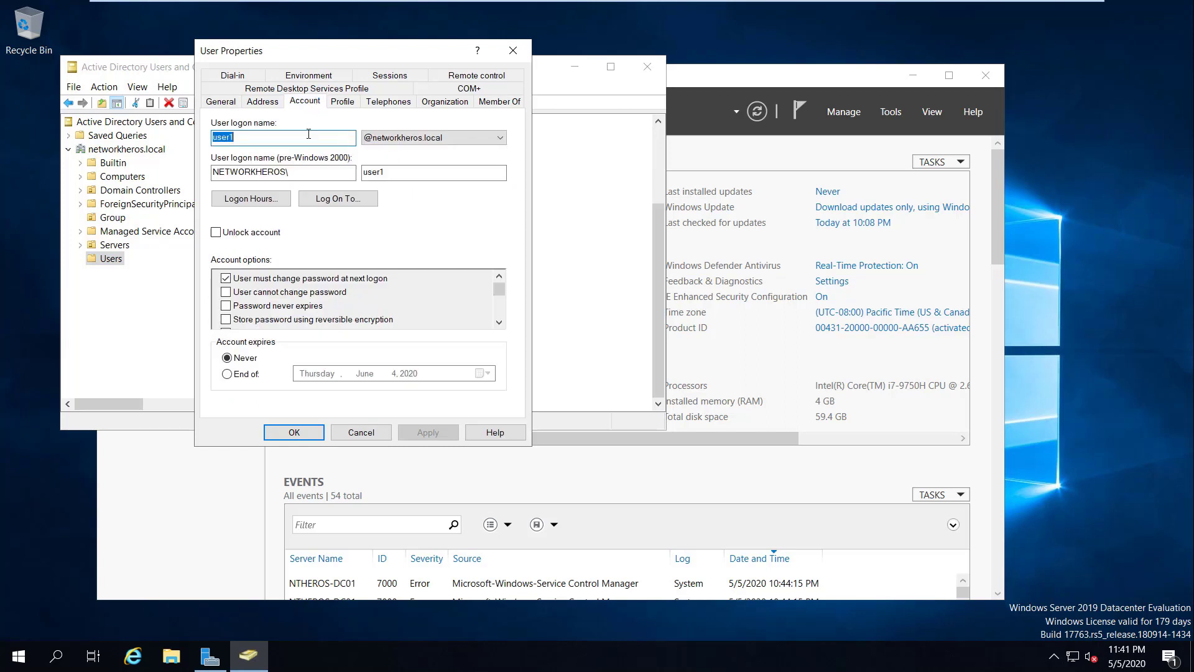
{"action": "left_click", "coordinate": [216, 233]}
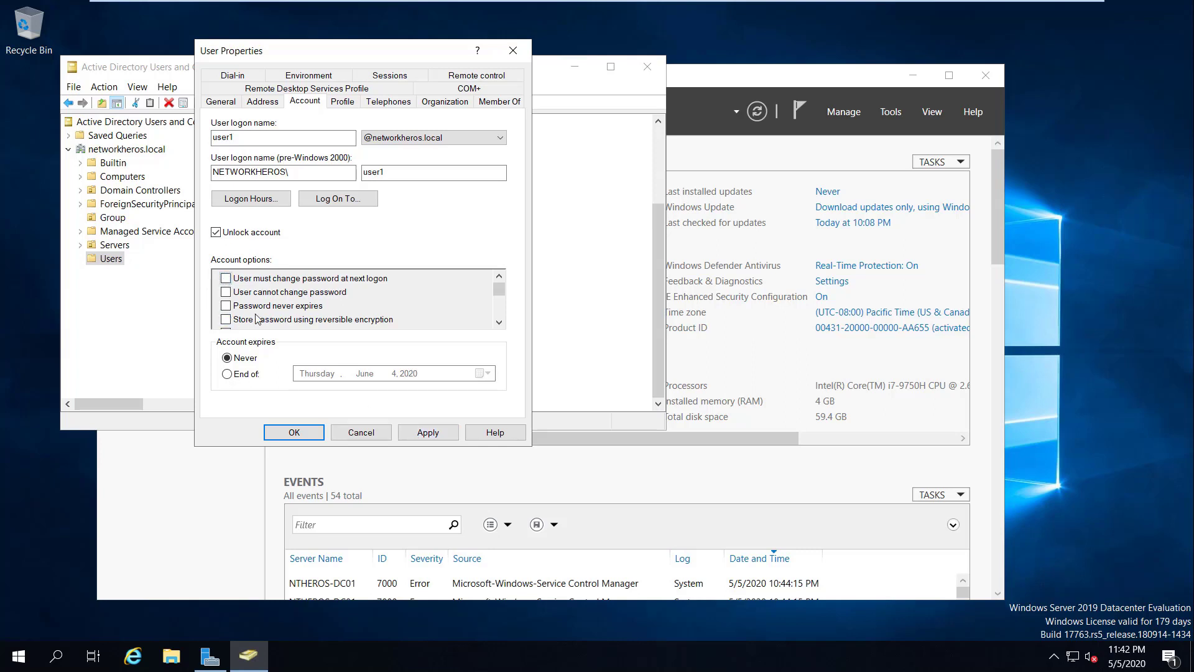
{"action": "mouse_move", "coordinate": [499, 289]}
{"action": "left_mouse_down"}
{"action": "mouse_move", "coordinate": [503, 324]}
{"action": "mouse_move", "coordinate": [502, 291]}
{"action": "left_mouse_up"}
{"action": "left_click", "coordinate": [226, 306]}
{"action": "left_click", "coordinate": [408, 437]}
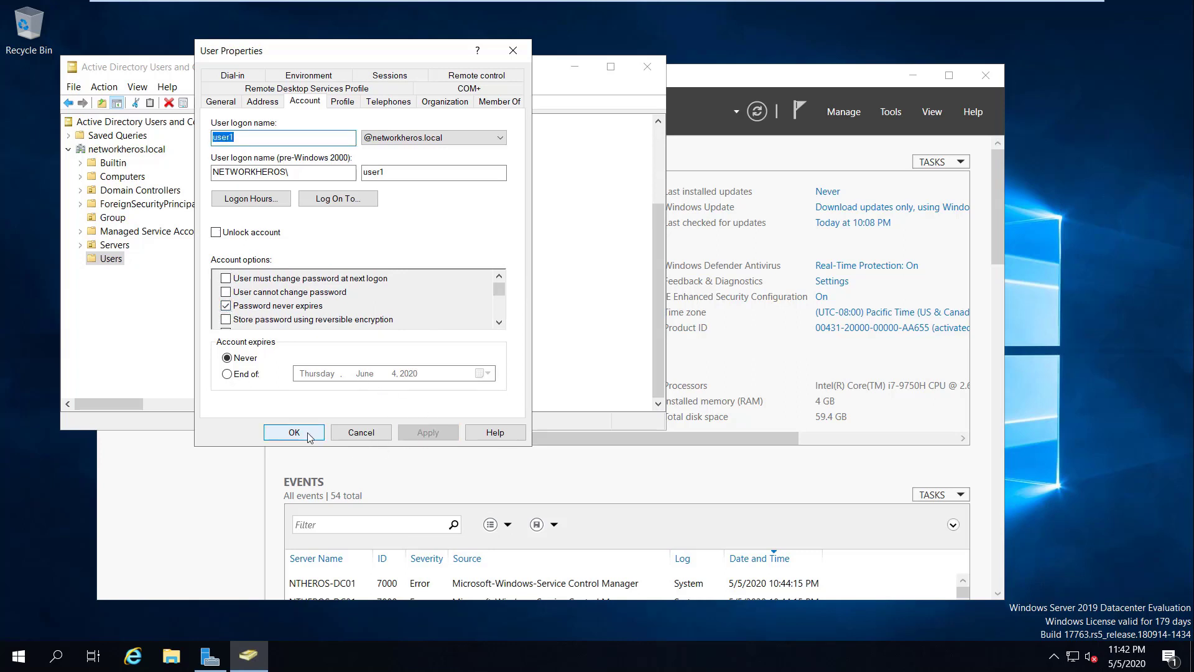
{"action": "left_click", "coordinate": [293, 432]}
Step: Correct the FileZilla username to user1 and retry the connection to 10.10.10.16
{"action": "mouse_move", "coordinate": [751, 5]}
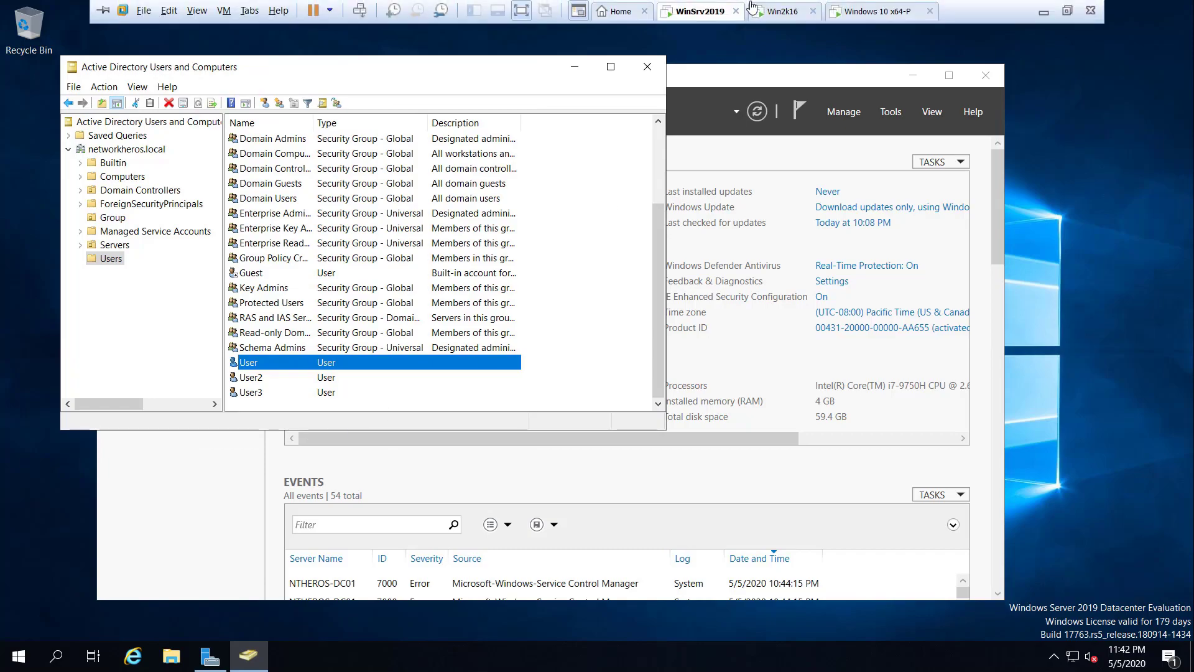
{"action": "left_click", "coordinate": [868, 13]}
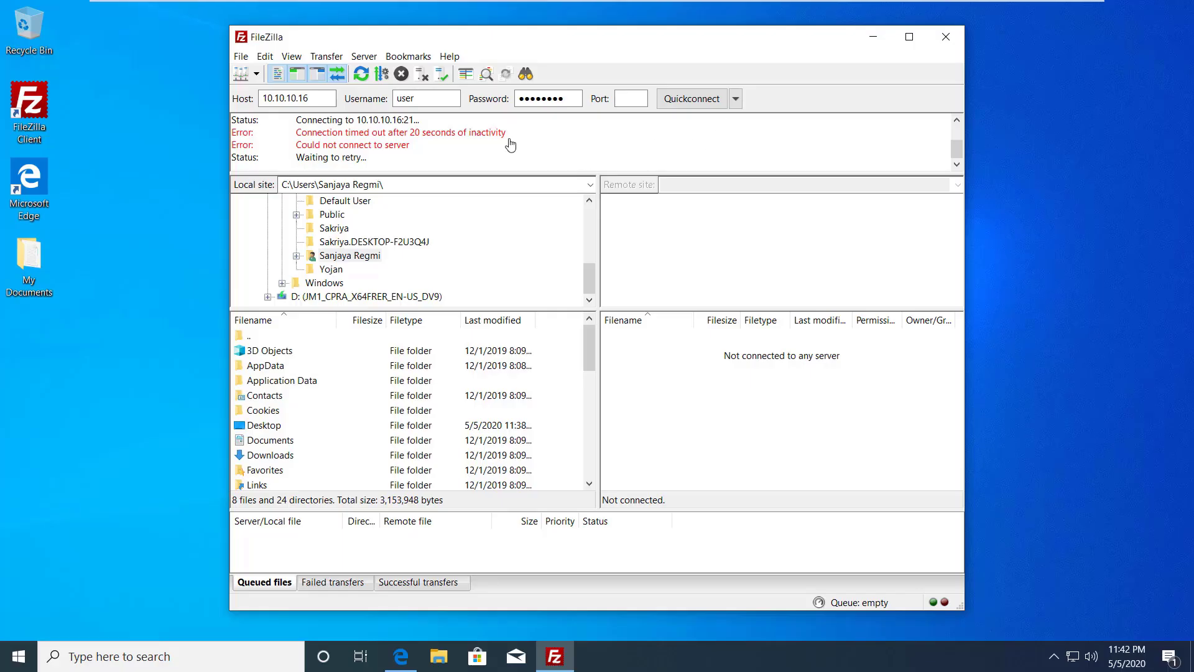
{"action": "left_click", "coordinate": [439, 94]}
{"action": "type", "text": "1"}
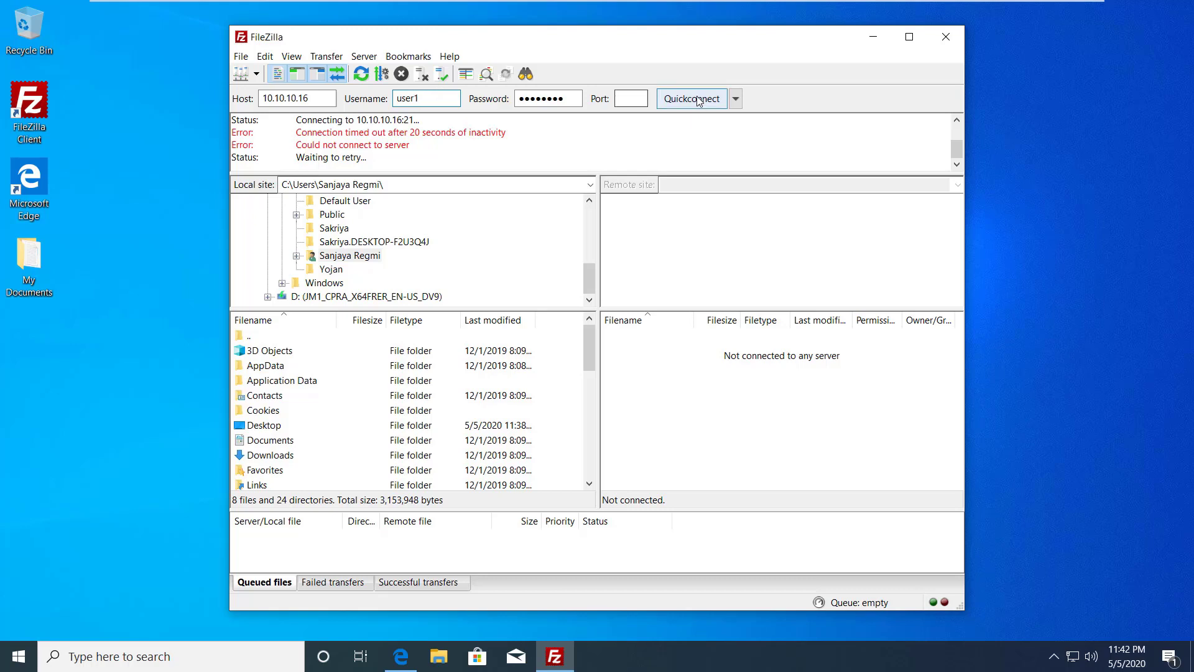
{"action": "left_click", "coordinate": [701, 102]}
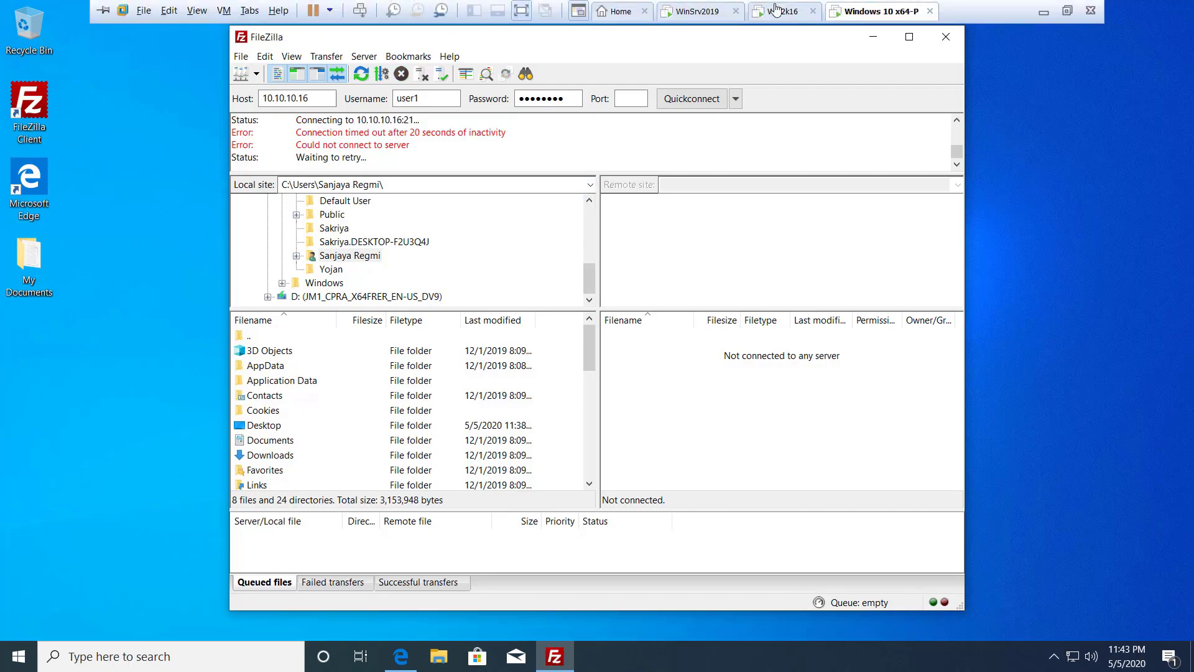
{"action": "left_click", "coordinate": [781, 11]}
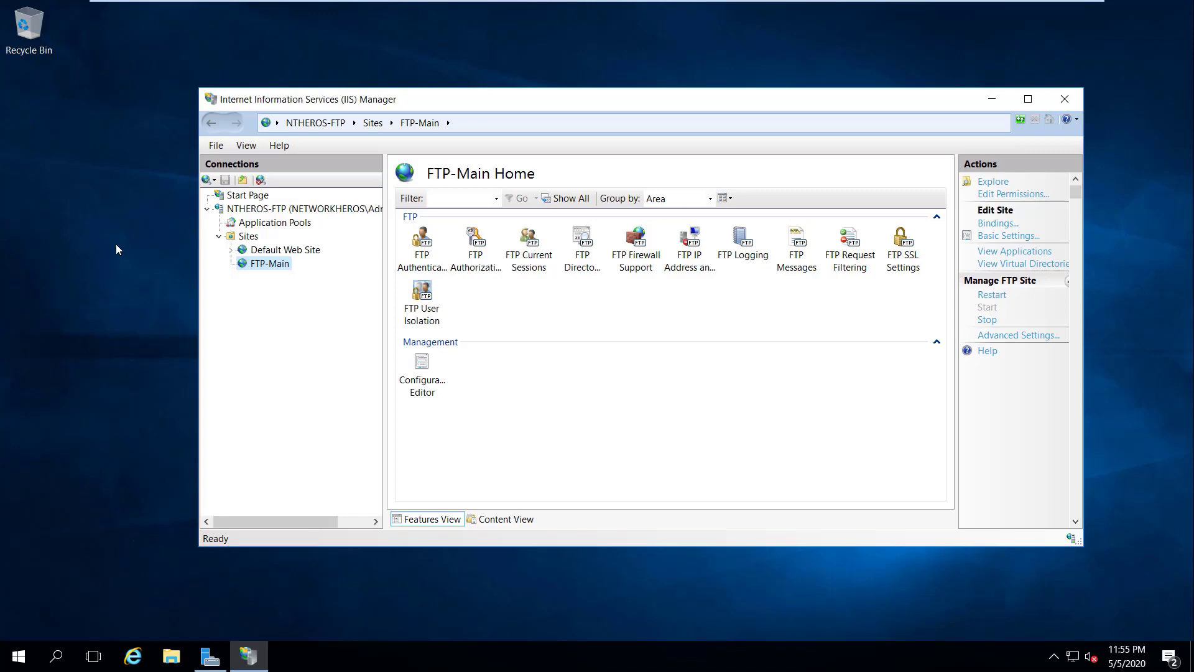
Step: Run firewall.cpl and turn Windows Firewall off for domain, private and public networks
{"action": "key", "text": "super+r"}
{"action": "type", "text": "firewall."}
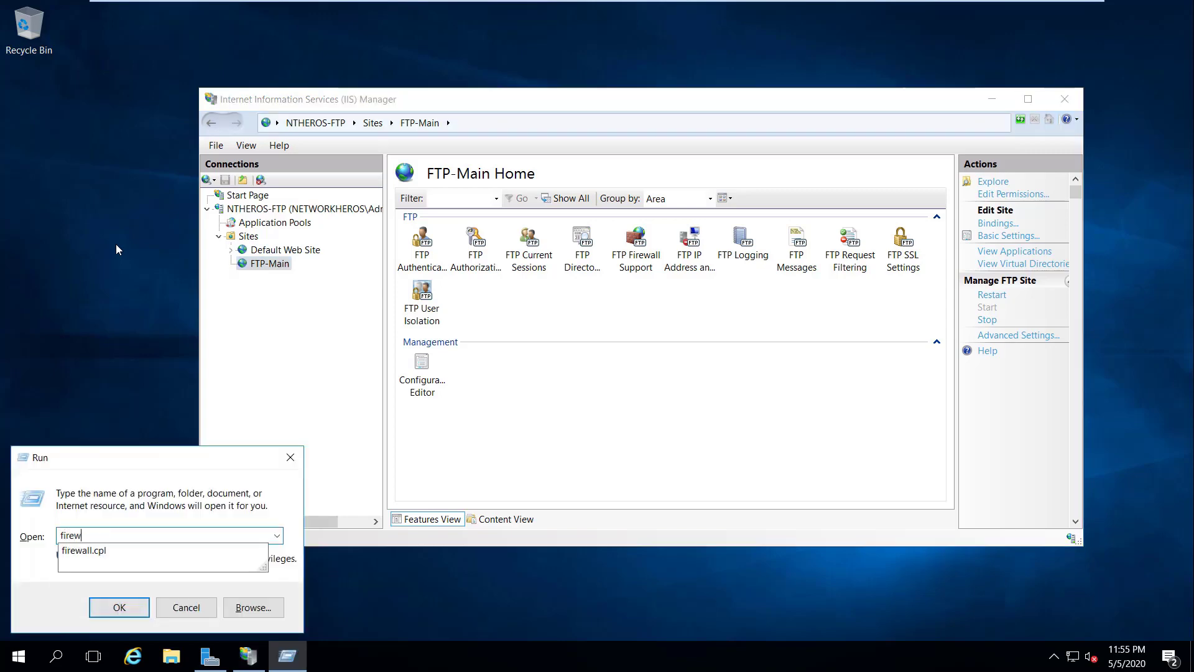
{"action": "type", "text": "cpl"}
{"action": "key", "text": "Return"}
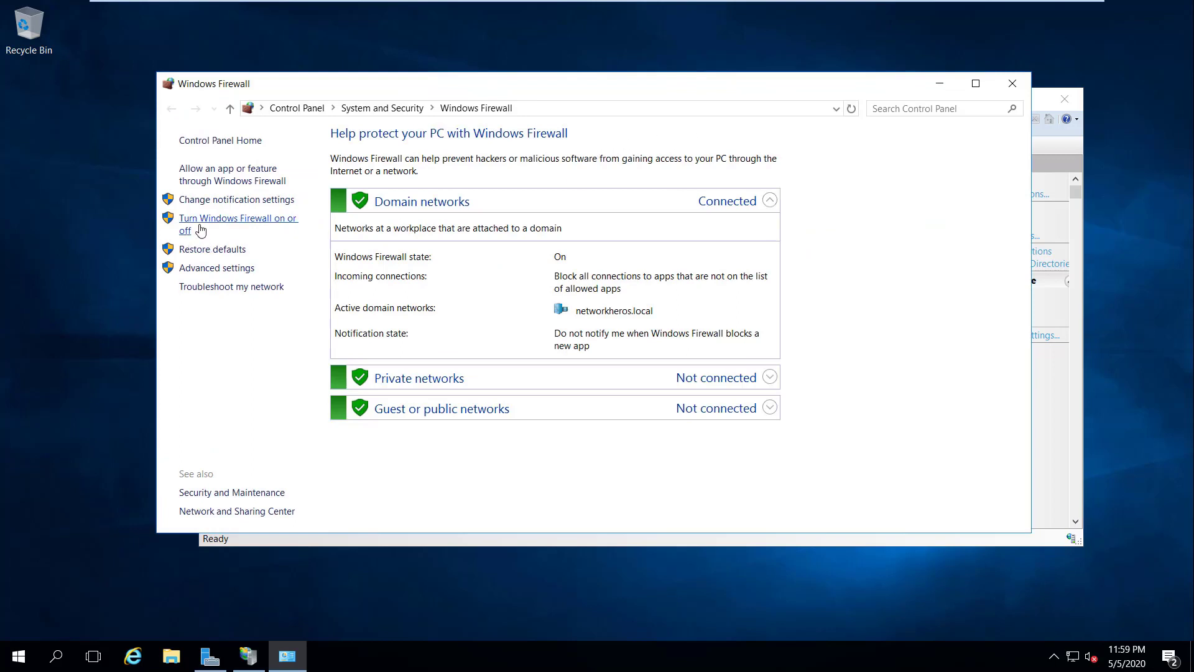
{"action": "left_click", "coordinate": [201, 231]}
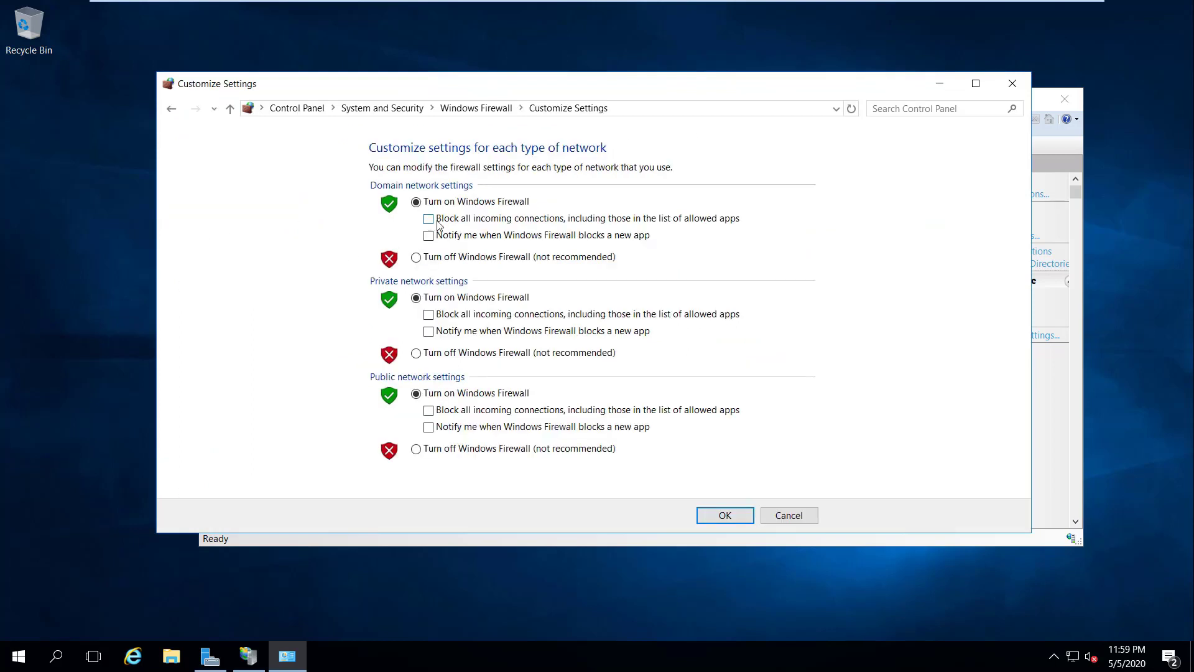
{"action": "left_click", "coordinate": [418, 259]}
{"action": "left_click", "coordinate": [418, 353]}
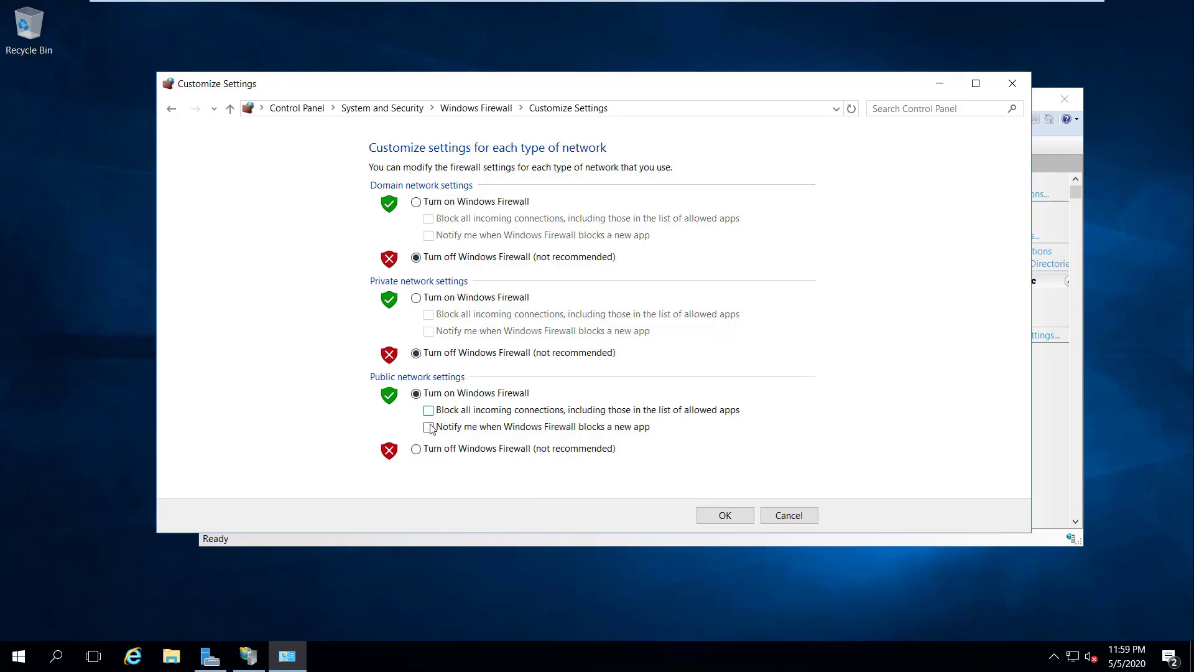
{"action": "left_click", "coordinate": [417, 449]}
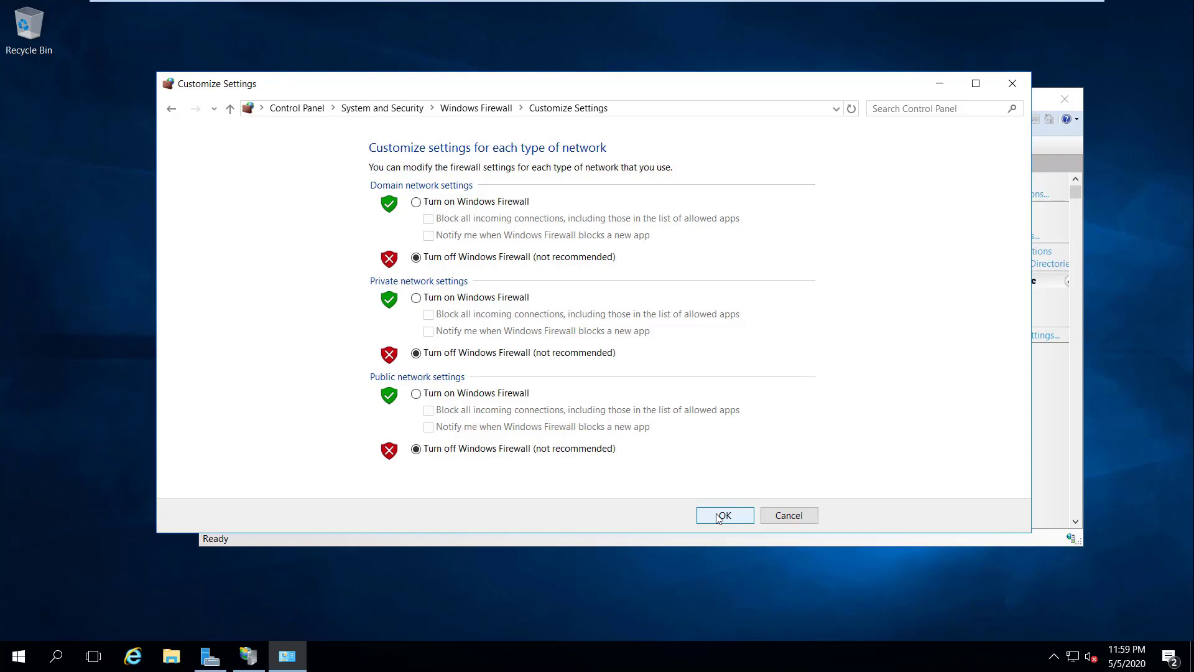
{"action": "left_click", "coordinate": [719, 516]}
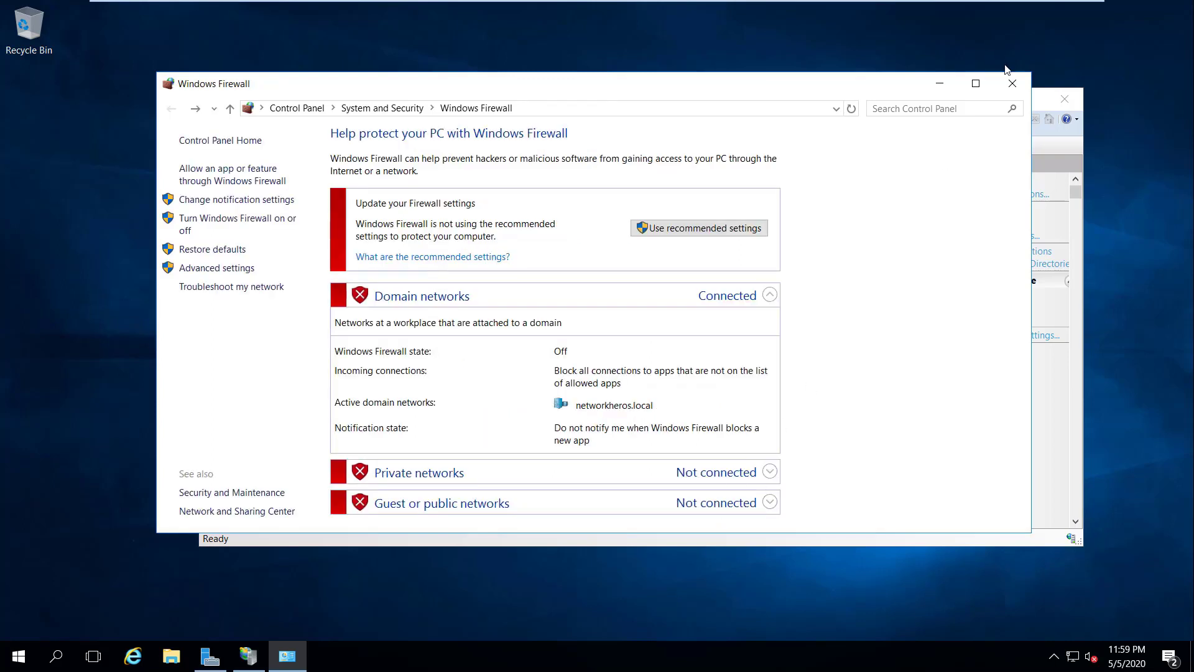
Step: On the Windows 10 client, accept FileZilla's insecure FTP warning without always-allow and log in
{"action": "mouse_move", "coordinate": [974, 2]}
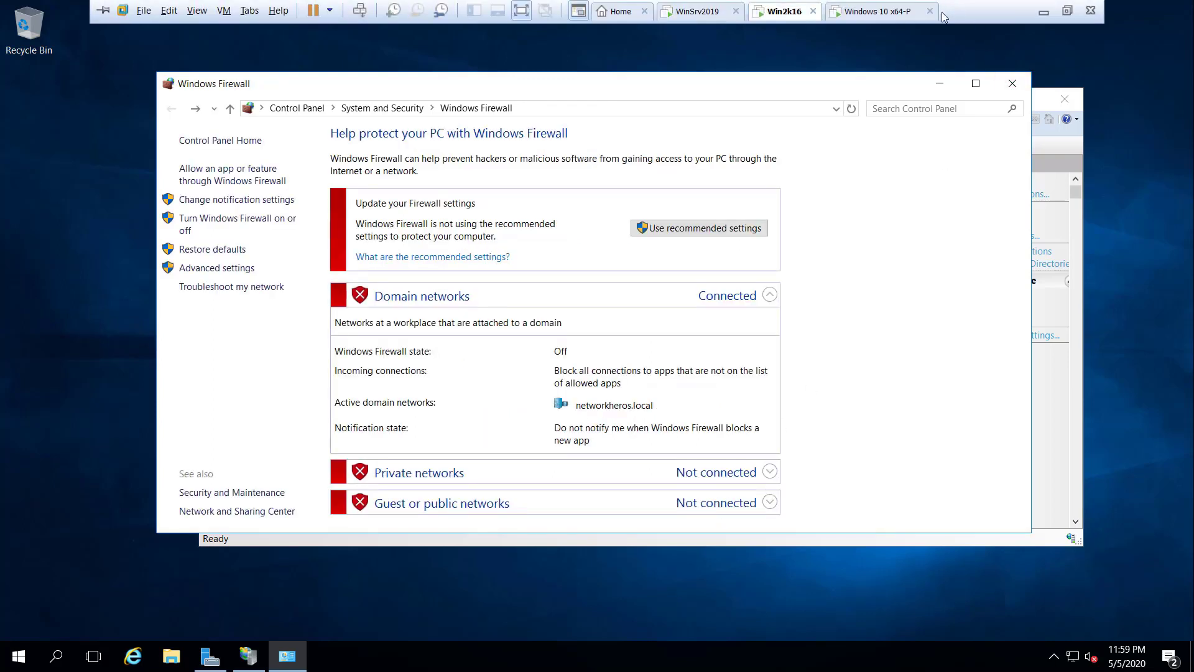
{"action": "left_click", "coordinate": [867, 12]}
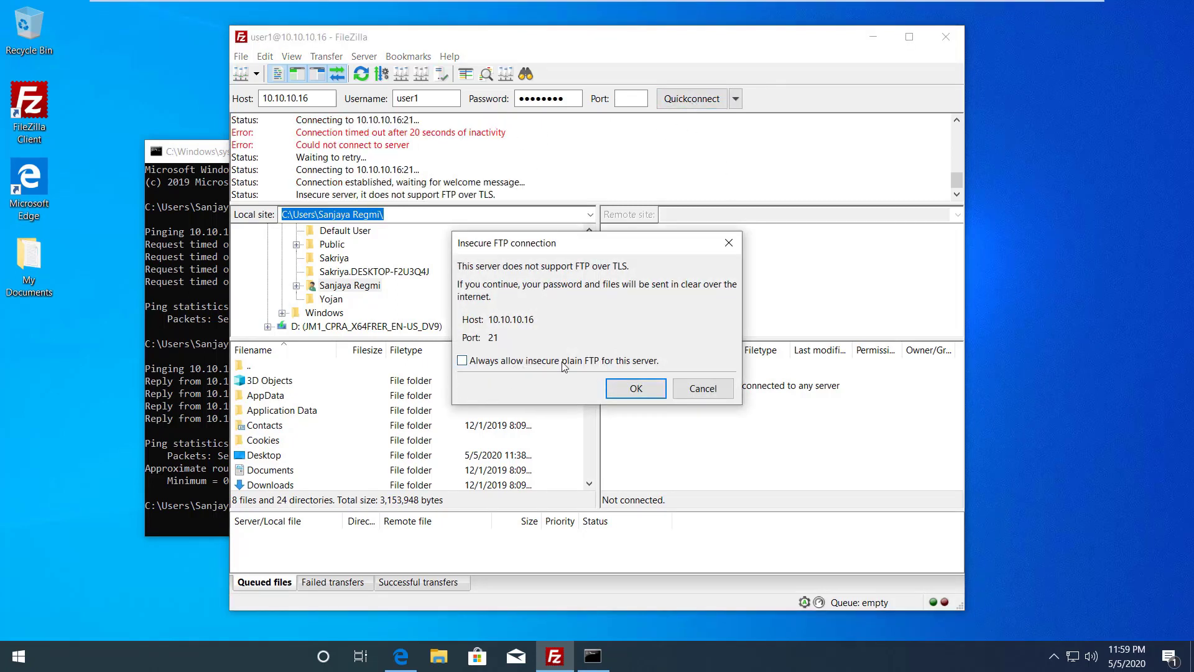
{"action": "left_click", "coordinate": [523, 362]}
{"action": "left_click", "coordinate": [514, 365]}
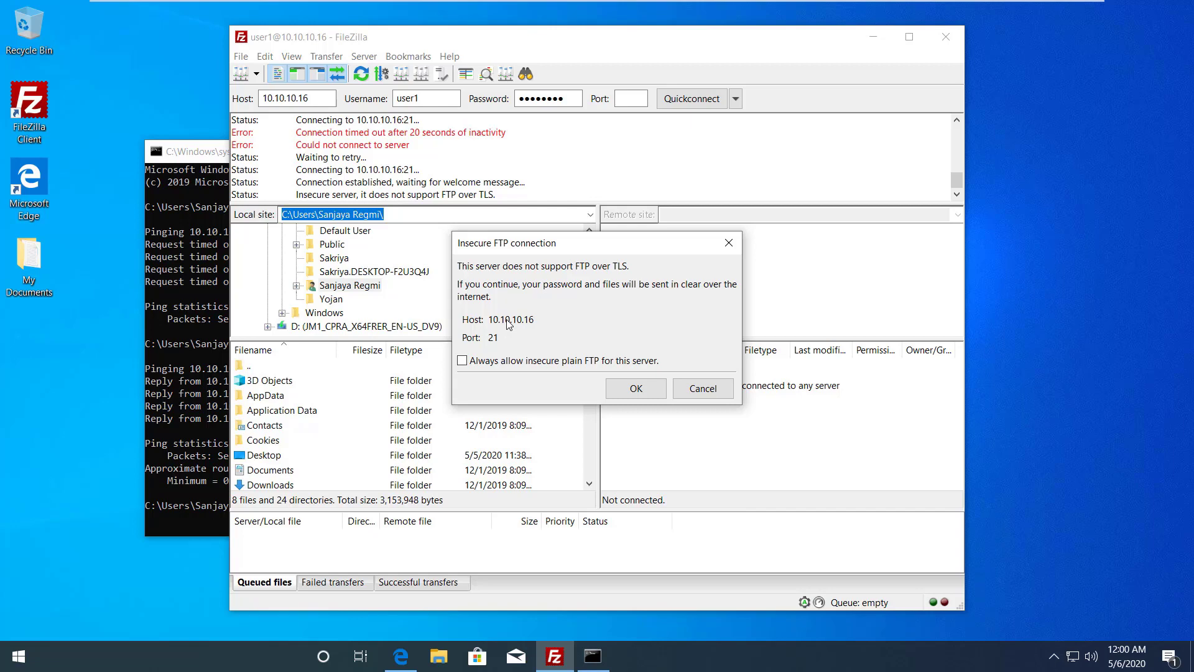
{"action": "left_click", "coordinate": [650, 387]}
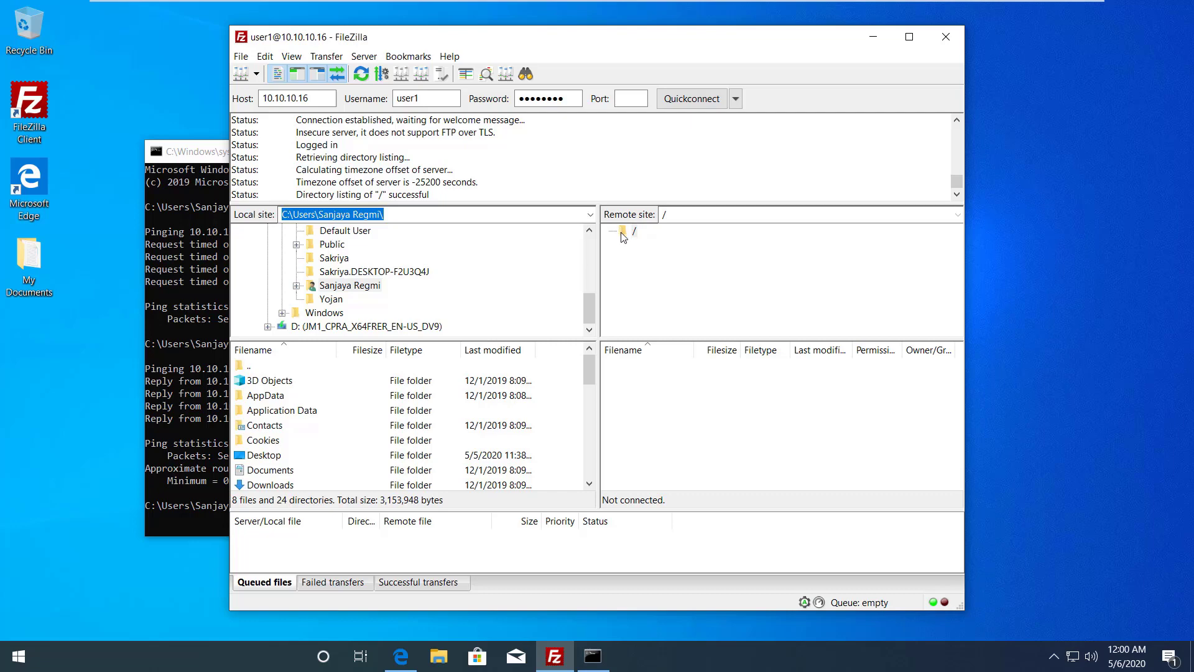
Step: Download FTP-Test.txt from the remote root / to the local user folder
{"action": "left_click", "coordinate": [623, 235]}
{"action": "left_click", "coordinate": [630, 385]}
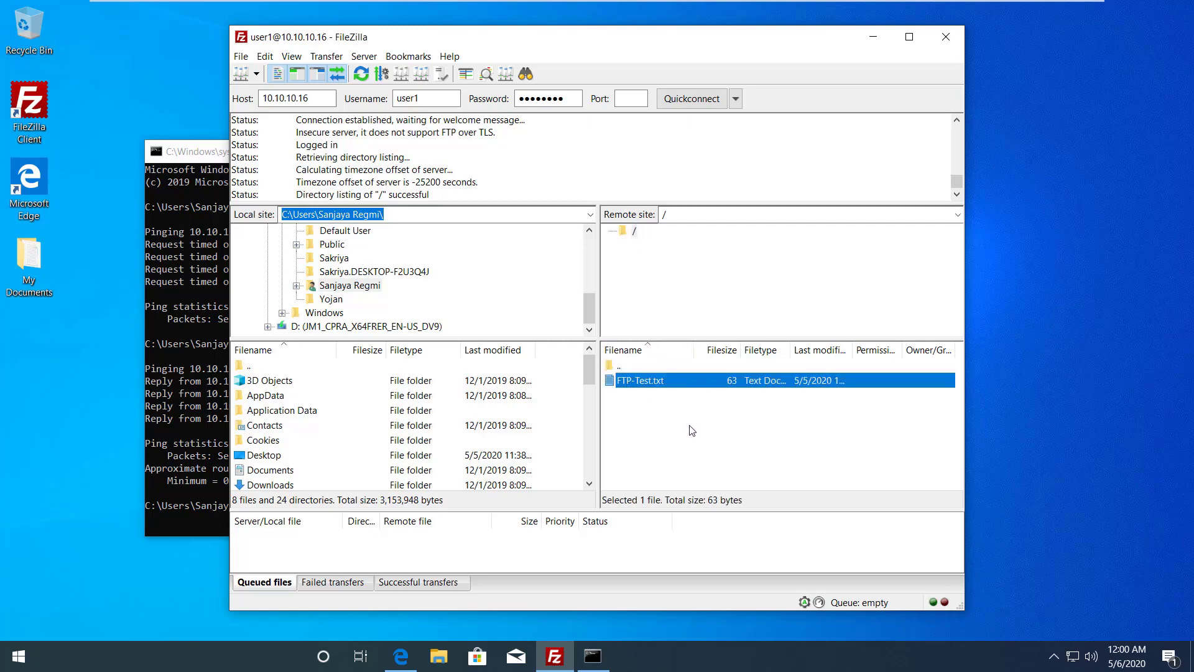
{"action": "left_click", "coordinate": [692, 430]}
{"action": "left_click", "coordinate": [648, 385]}
{"action": "right_click", "coordinate": [651, 384]}
{"action": "left_click", "coordinate": [671, 386]}
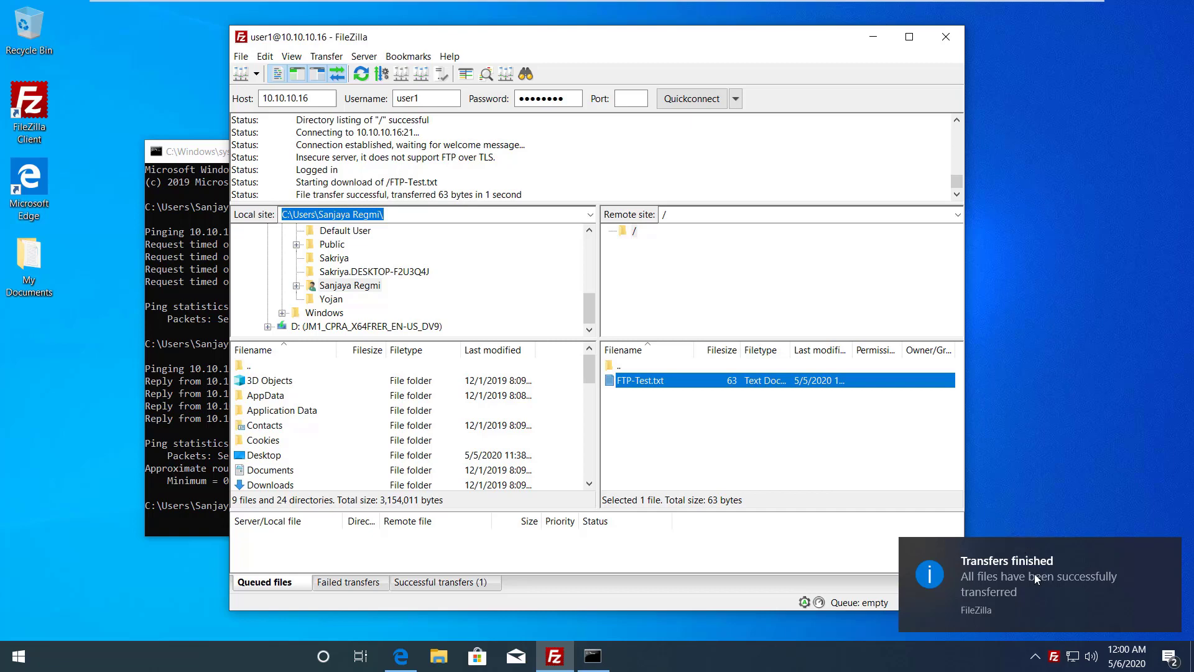
{"action": "left_click", "coordinate": [404, 211]}
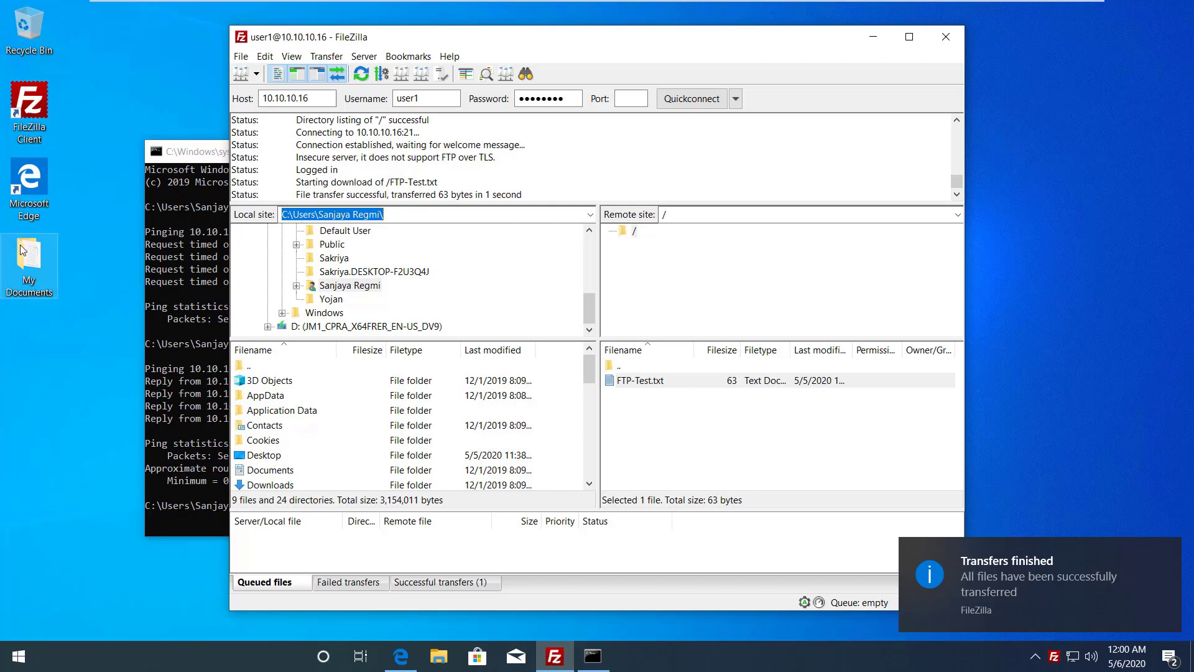
{"action": "left_click", "coordinate": [437, 655]}
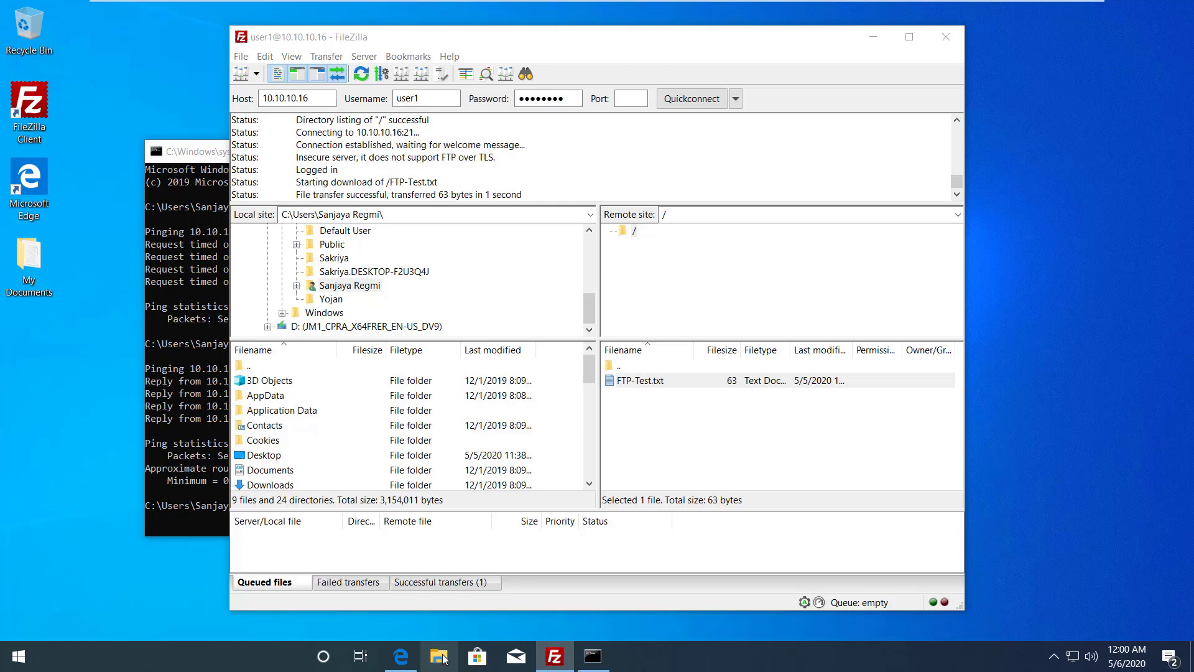
{"action": "left_click", "coordinate": [439, 656]}
{"action": "left_click", "coordinate": [240, 365]}
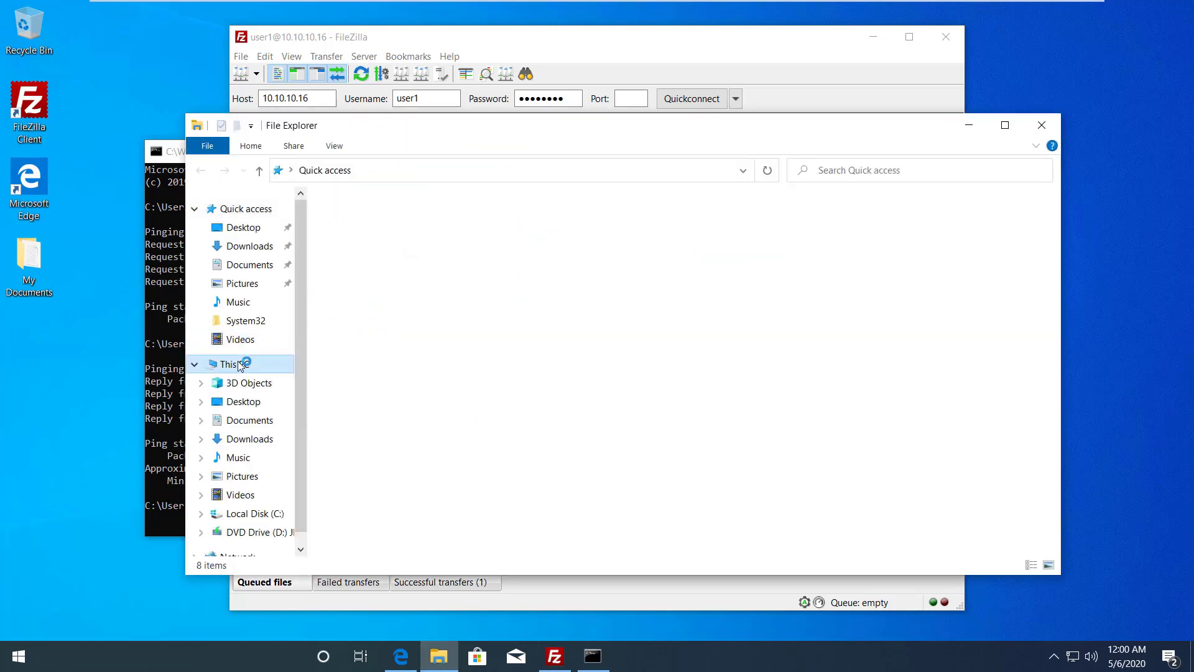
{"action": "double_click", "coordinate": [389, 396]}
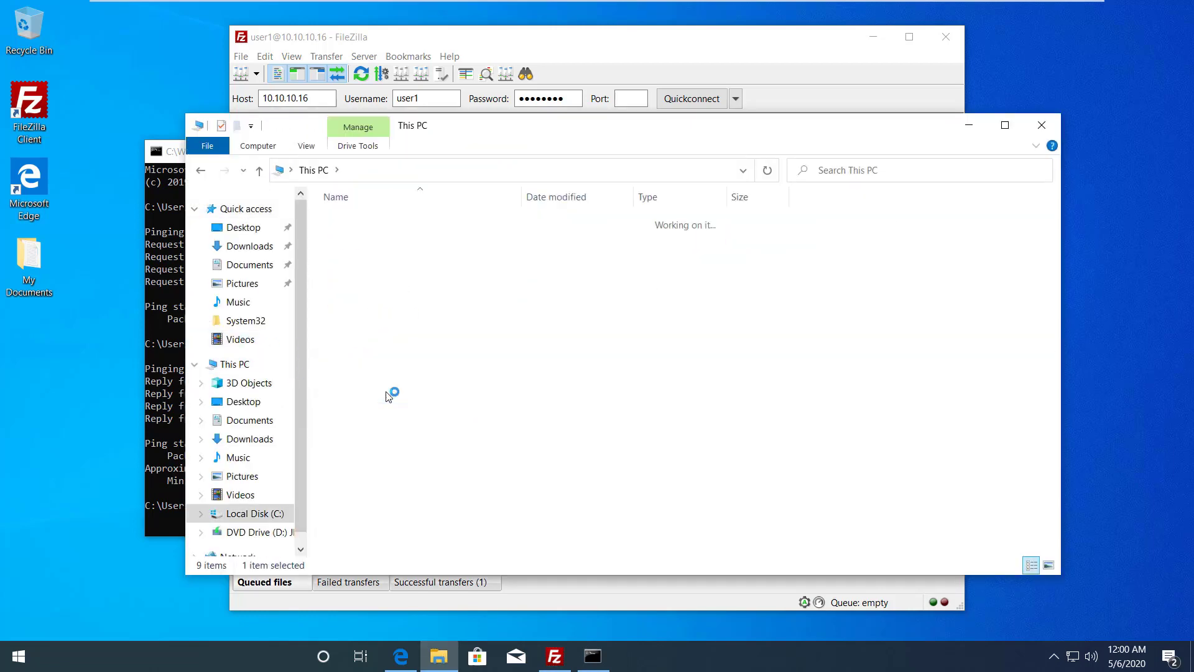
{"action": "double_click", "coordinate": [366, 272]}
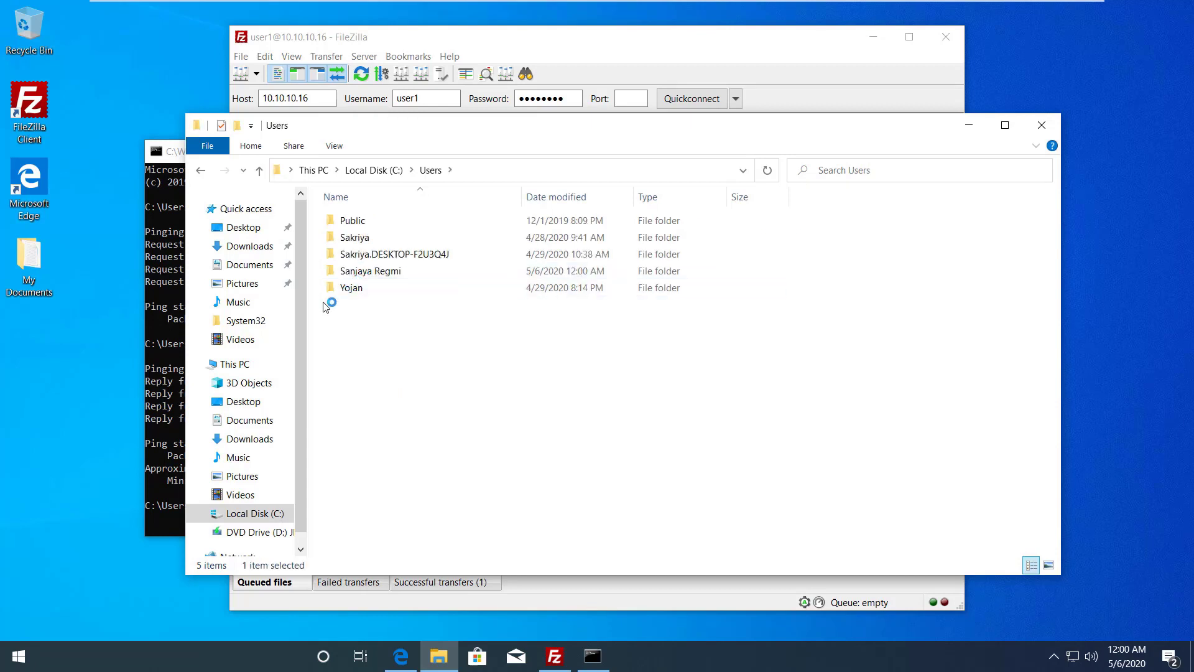
{"action": "double_click", "coordinate": [371, 271]}
{"action": "left_click", "coordinate": [347, 424]}
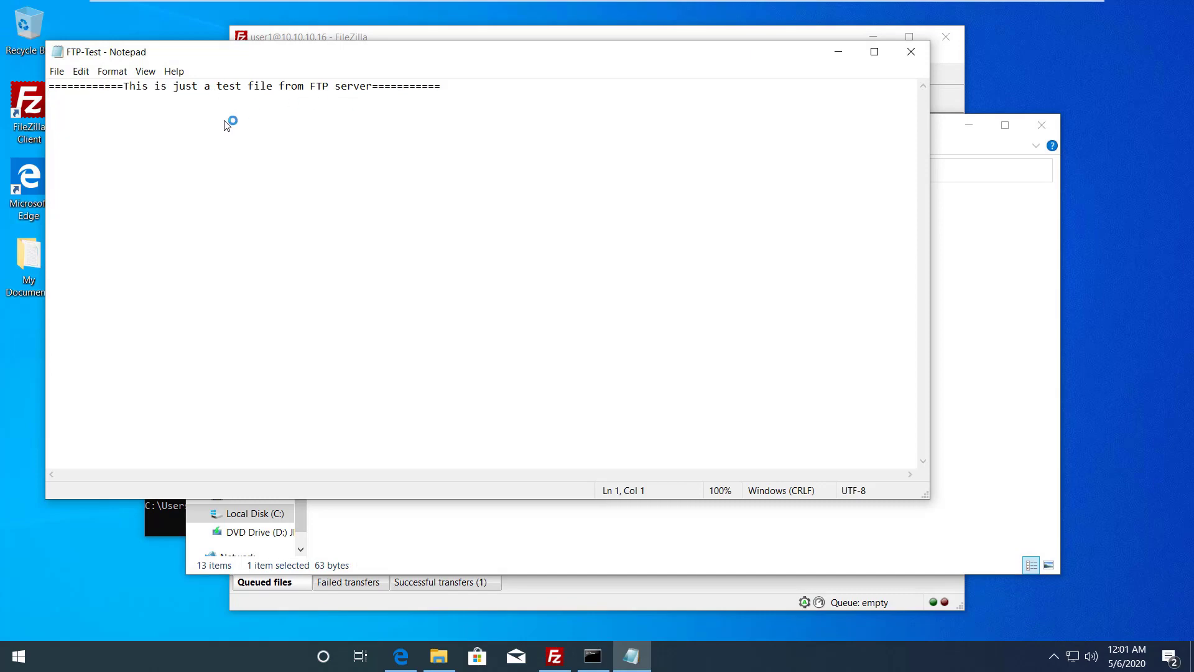
{"action": "left_click", "coordinate": [908, 52]}
{"action": "left_click", "coordinate": [1054, 124]}
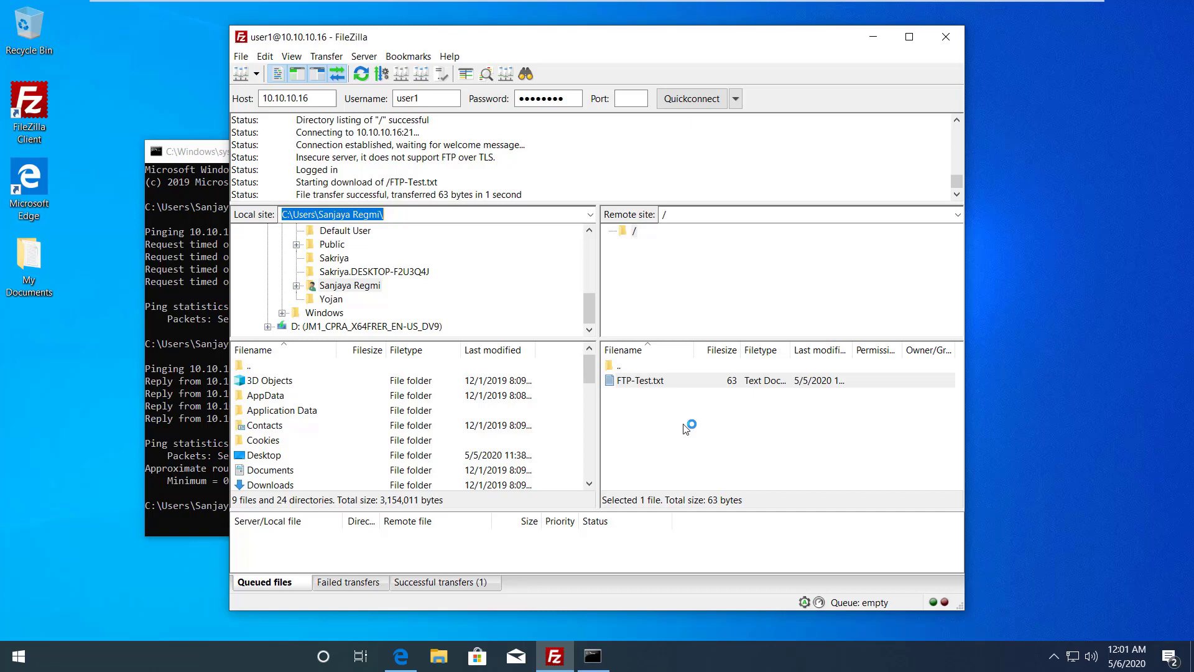
Step: Create a new empty file named testfile-wind10 in the server's remote folder
{"action": "right_click", "coordinate": [683, 424]}
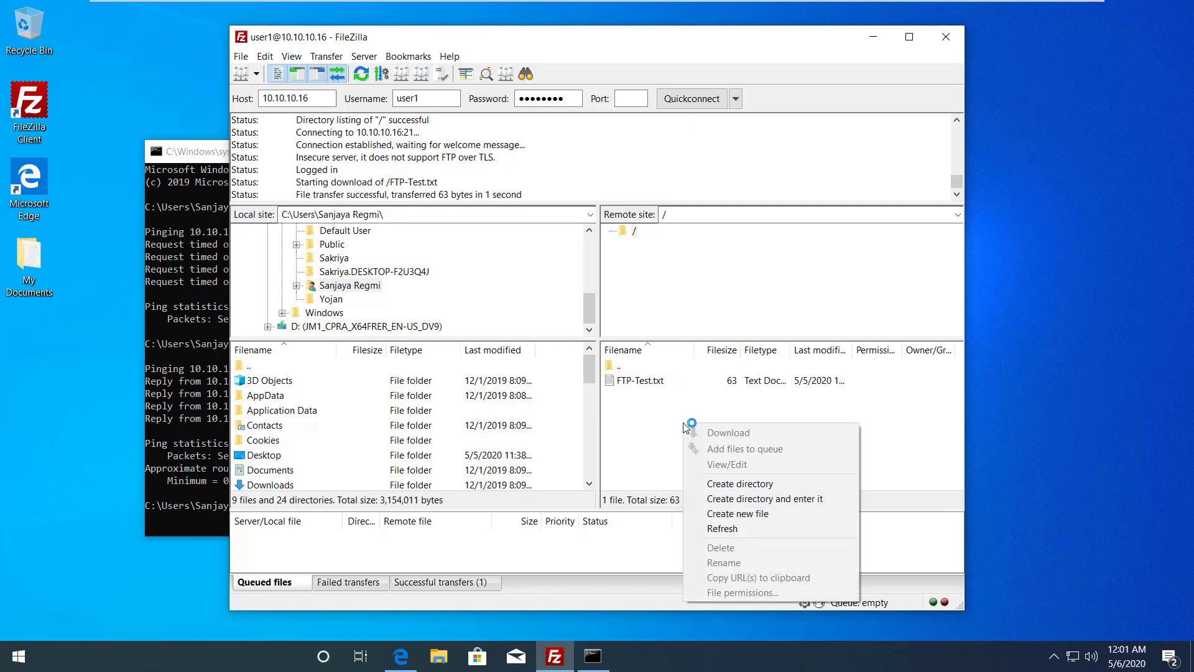
{"action": "left_click", "coordinate": [740, 513]}
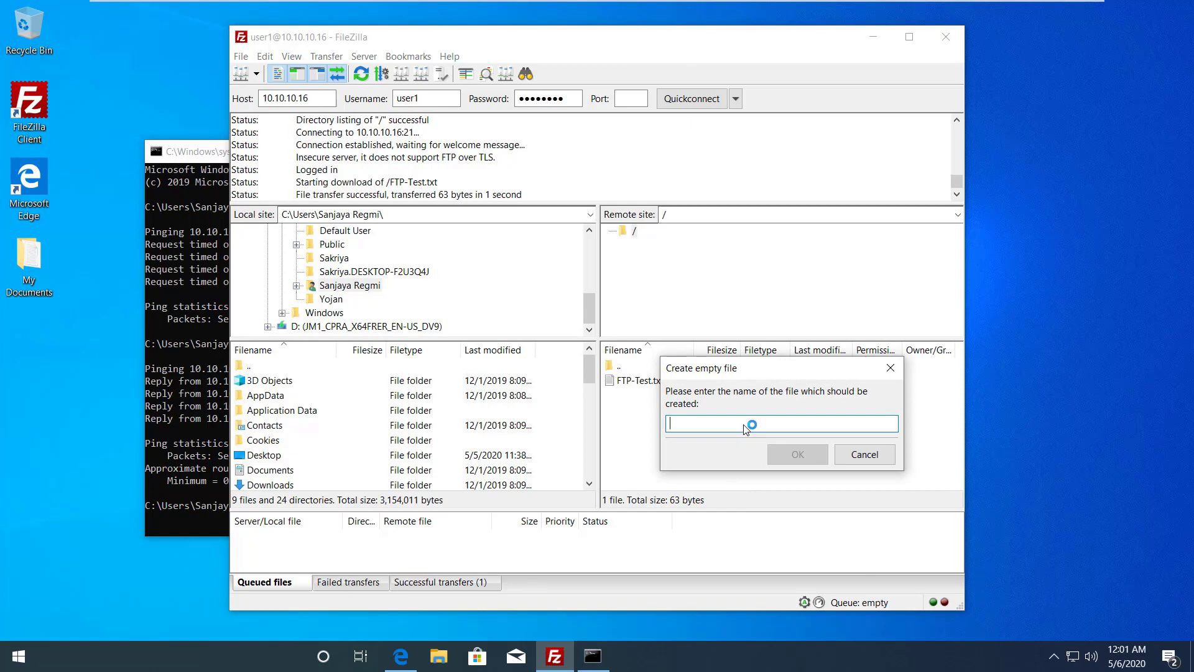
{"action": "type", "text": "testfile-"}
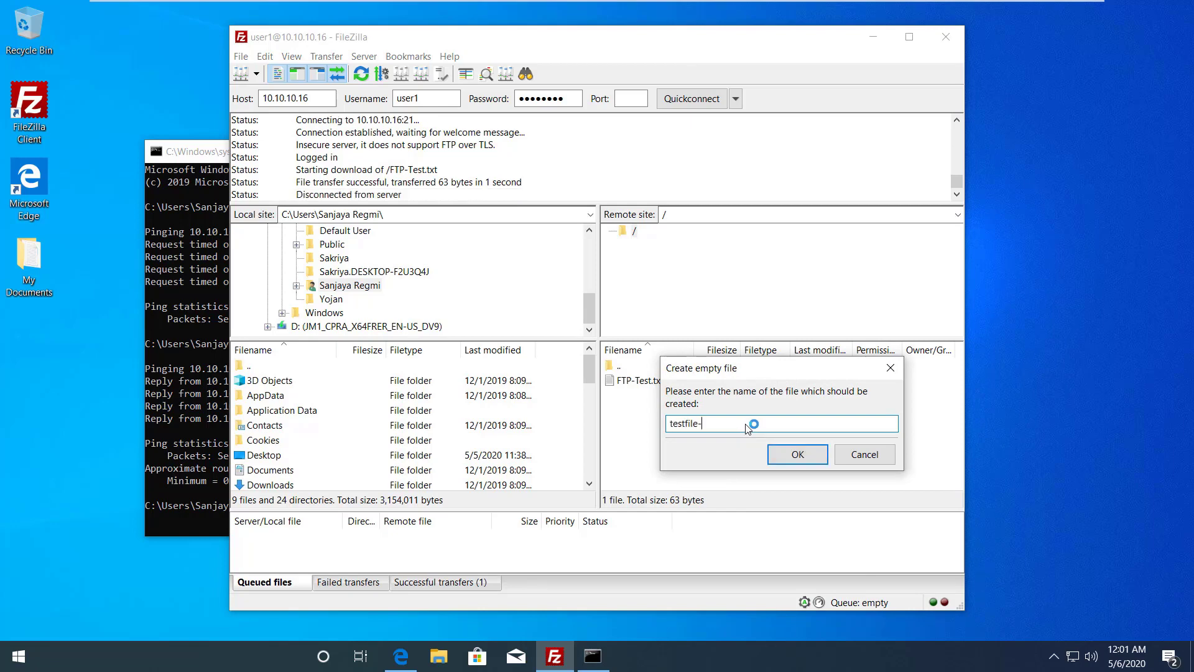
{"action": "type", "text": "wind10"}
{"action": "key", "text": "Return"}
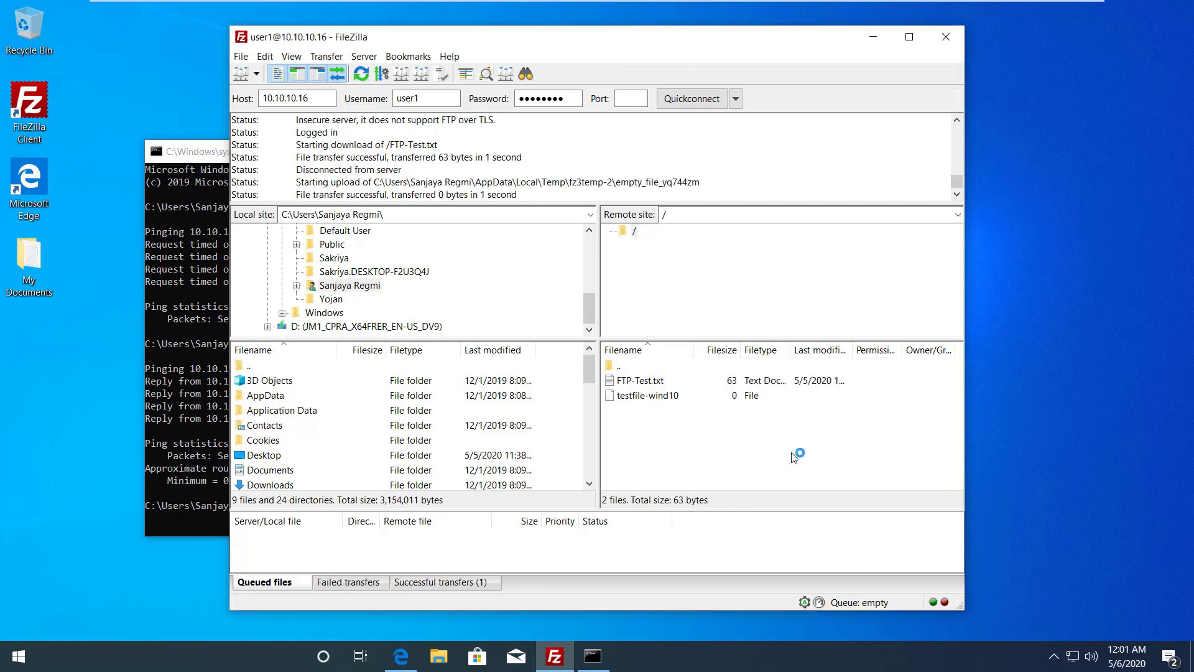
Step: Rename testfile-wind10 to testfile-wind10.txt so it lists as a text document
{"action": "left_click", "coordinate": [676, 400]}
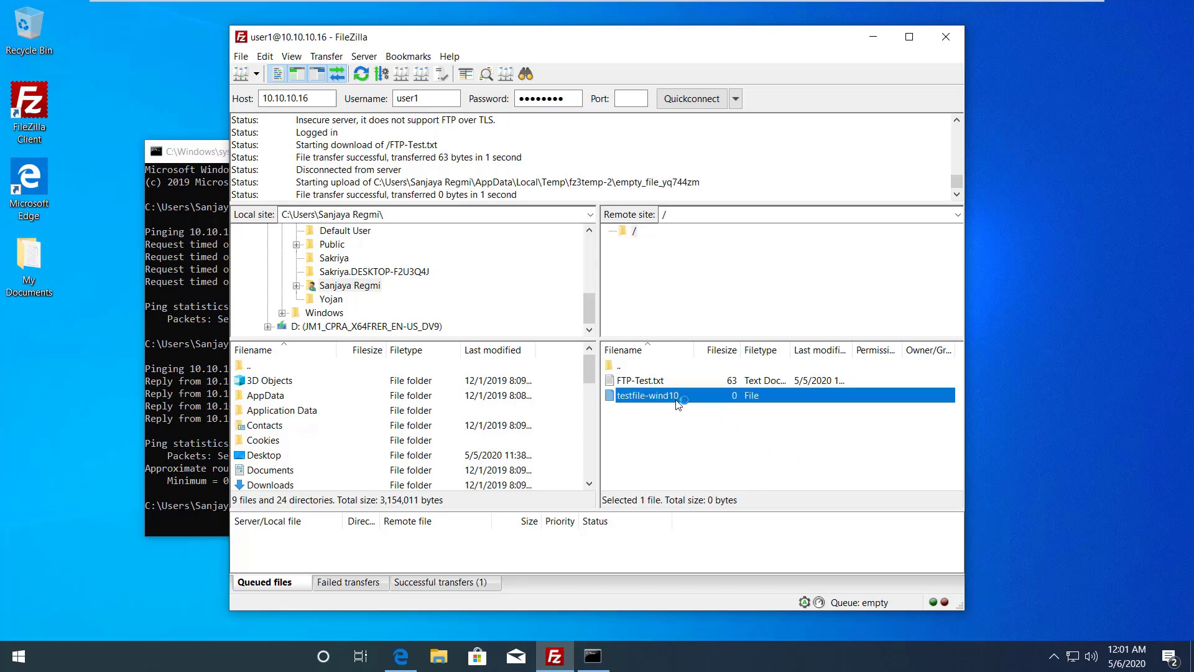
{"action": "right_click", "coordinate": [678, 405]}
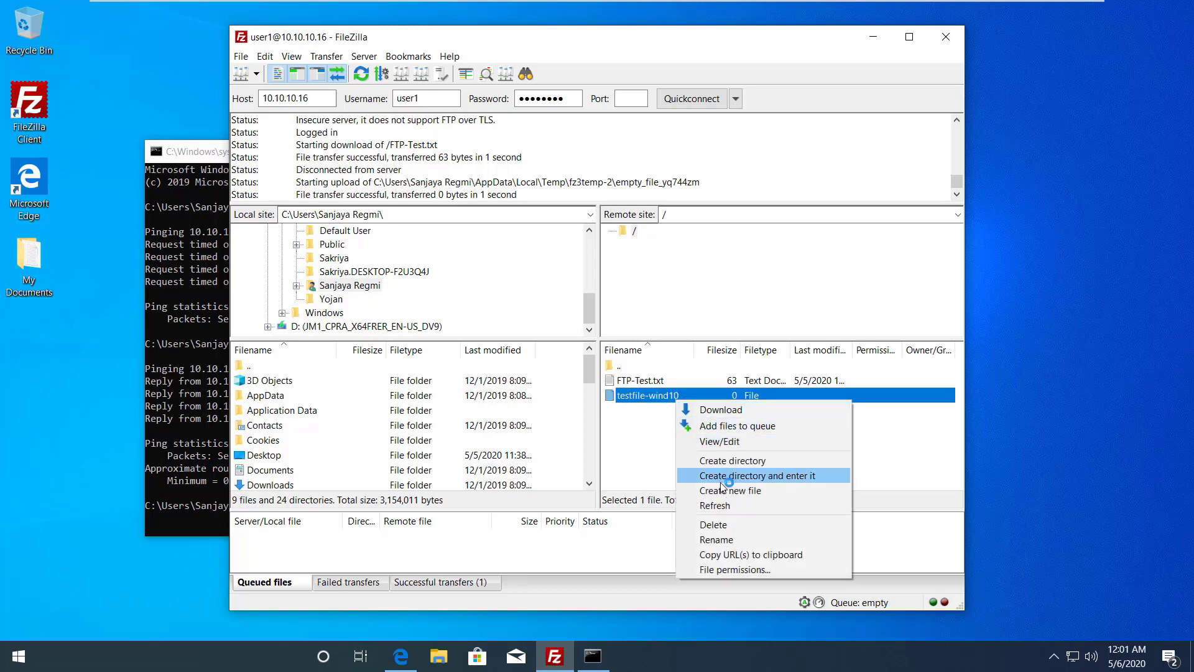
{"action": "left_click", "coordinate": [716, 539]}
{"action": "left_click", "coordinate": [686, 395]}
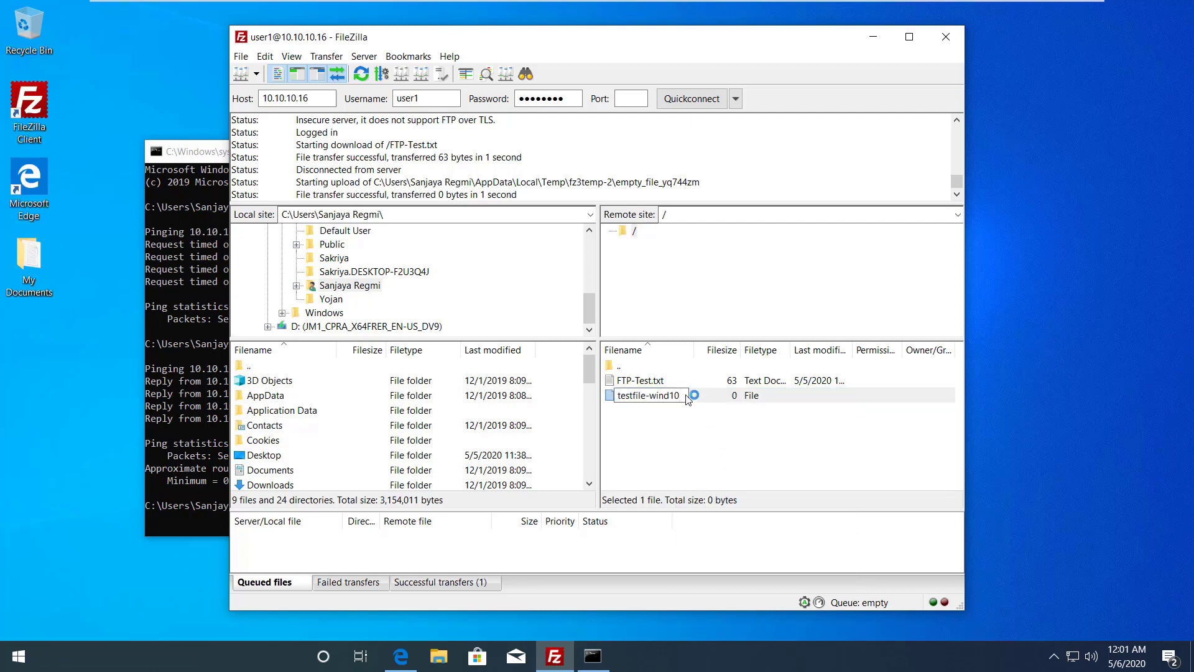
{"action": "type", "text": ".txt"}
{"action": "left_click", "coordinate": [900, 549]}
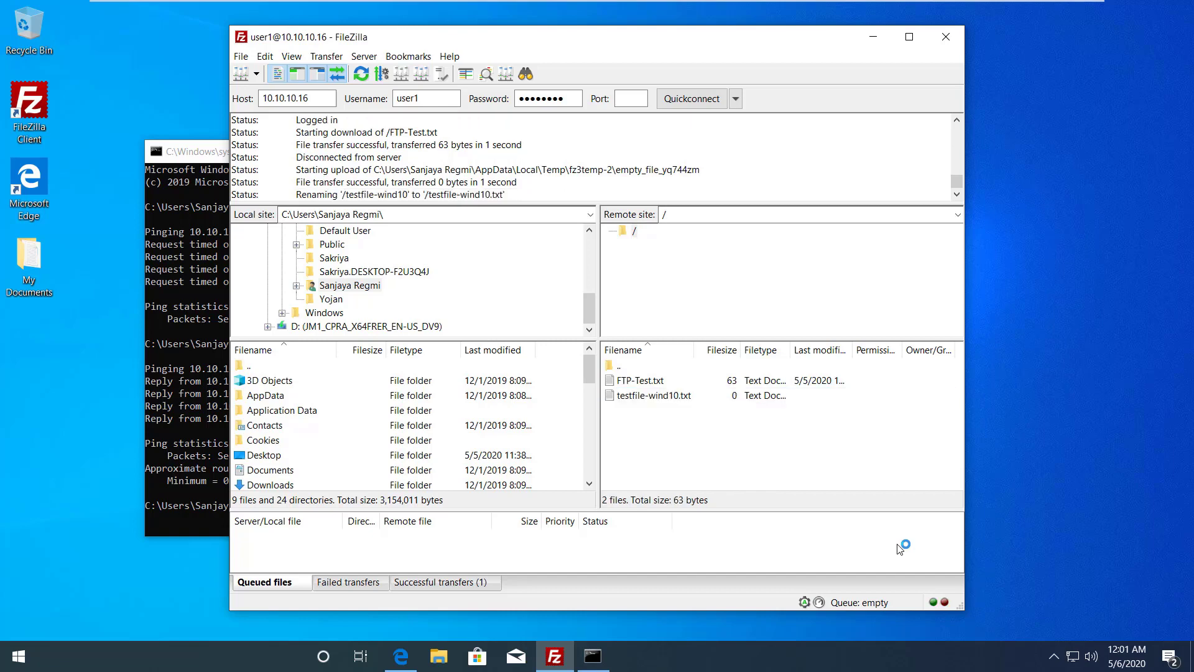
{"action": "left_click", "coordinate": [683, 401]}
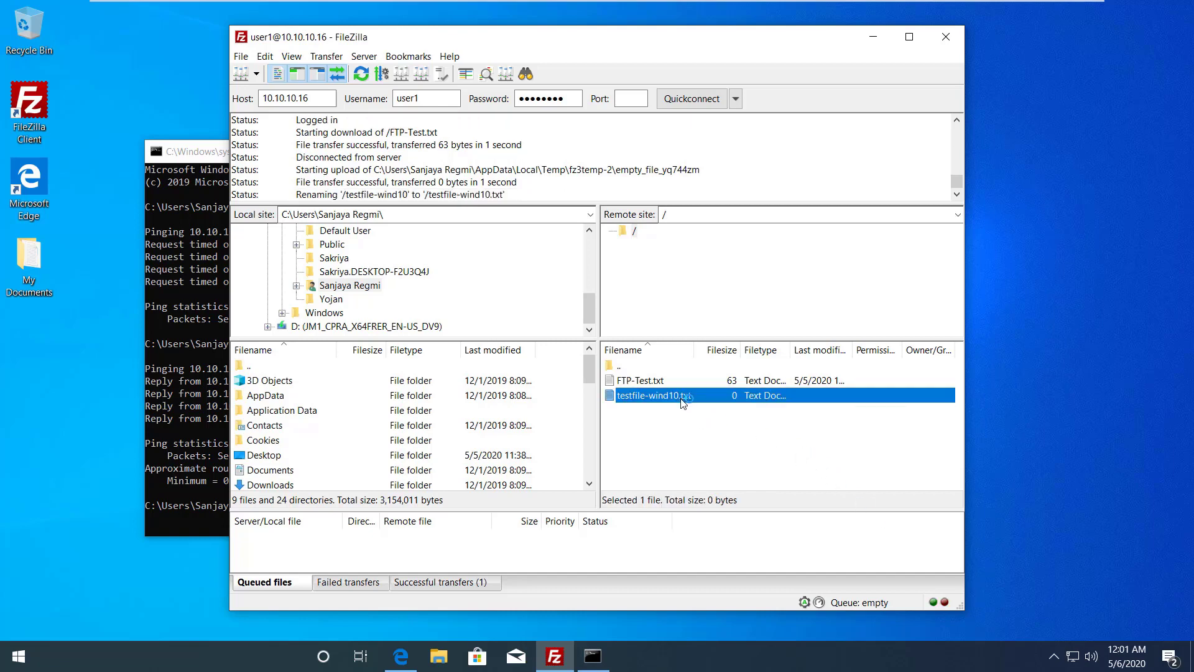